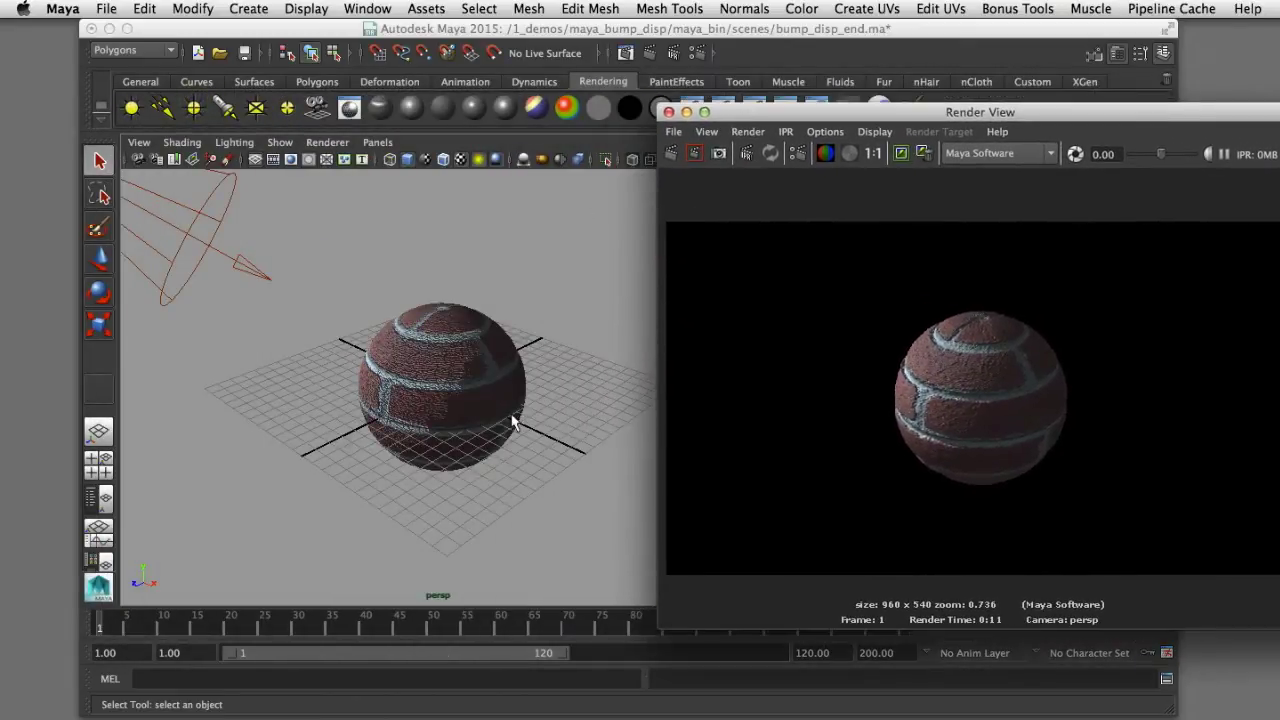
- Examine the finished brick sphere, its shading network of bump and displacement nodes, and its render
{"action": "left_click_drag", "start_coordinate": [353, 476], "coordinate": [364, 121], "text": "alt"}
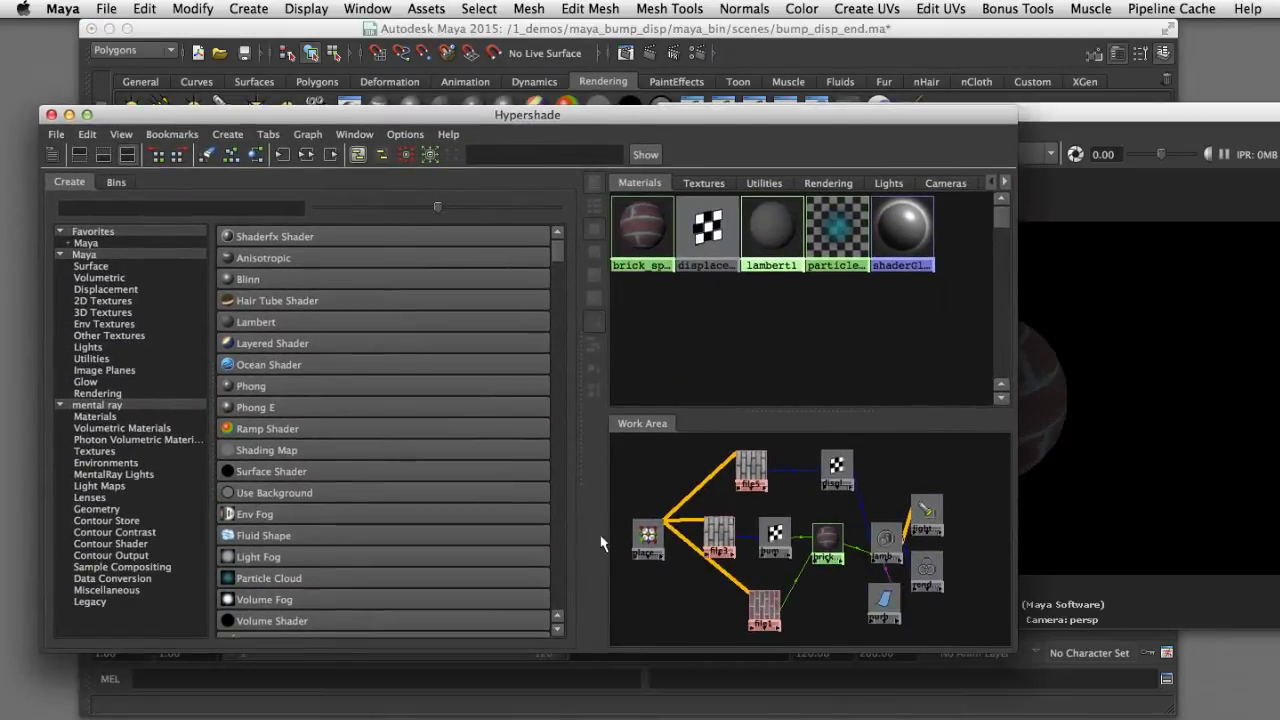
{"action": "left_click_drag", "start_coordinate": [648, 537], "coordinate": [640, 565]}
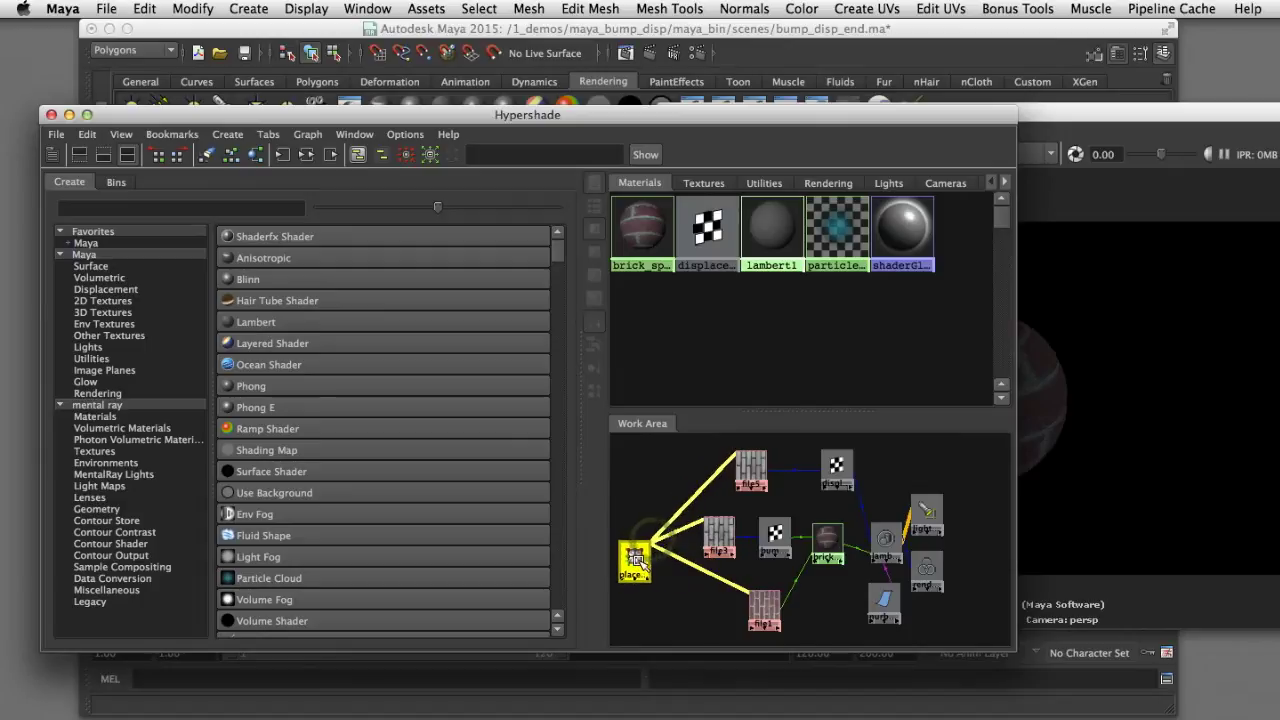
{"action": "left_click", "coordinate": [770, 535]}
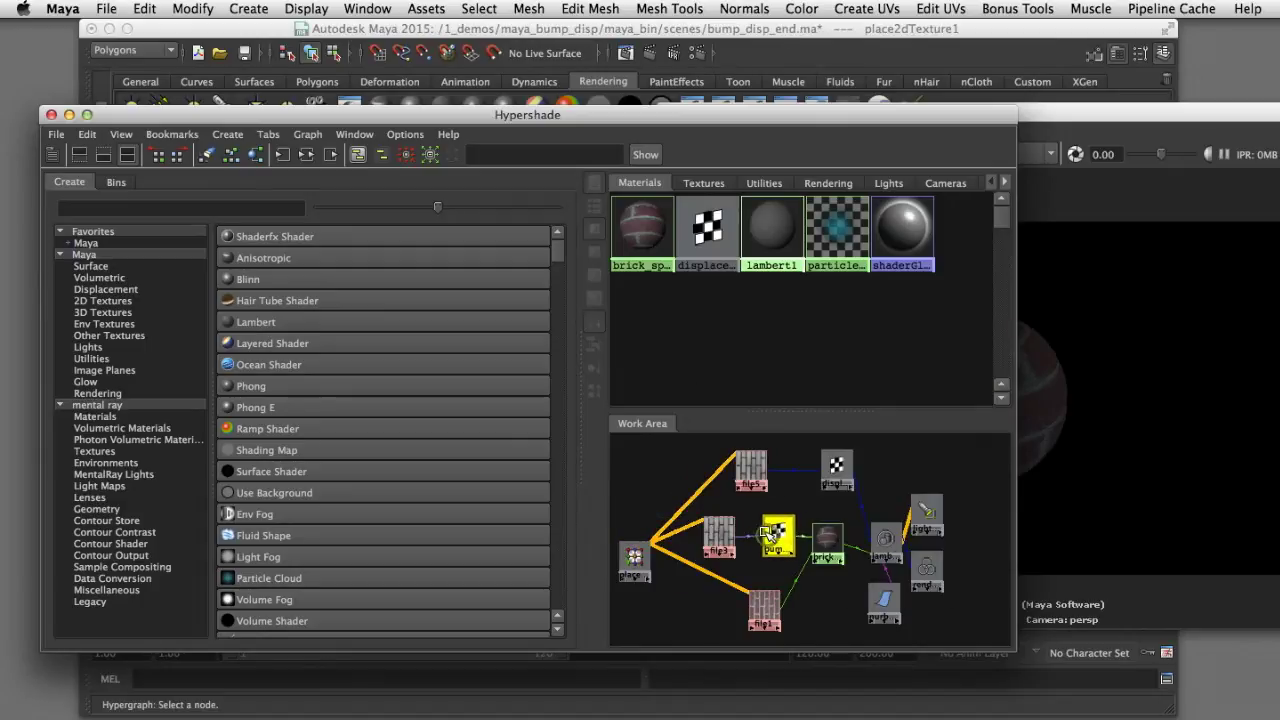
{"action": "left_click", "coordinate": [826, 533]}
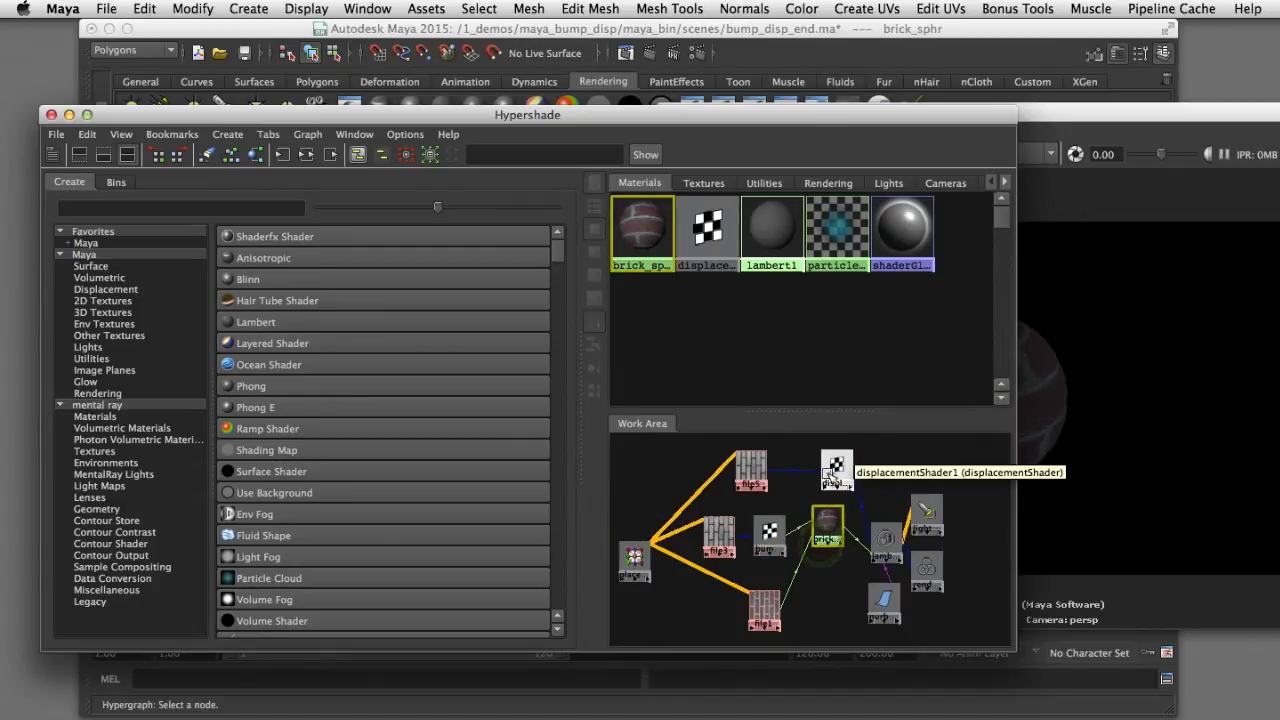
{"action": "left_click", "coordinate": [826, 474]}
{"action": "left_click", "coordinate": [825, 537]}
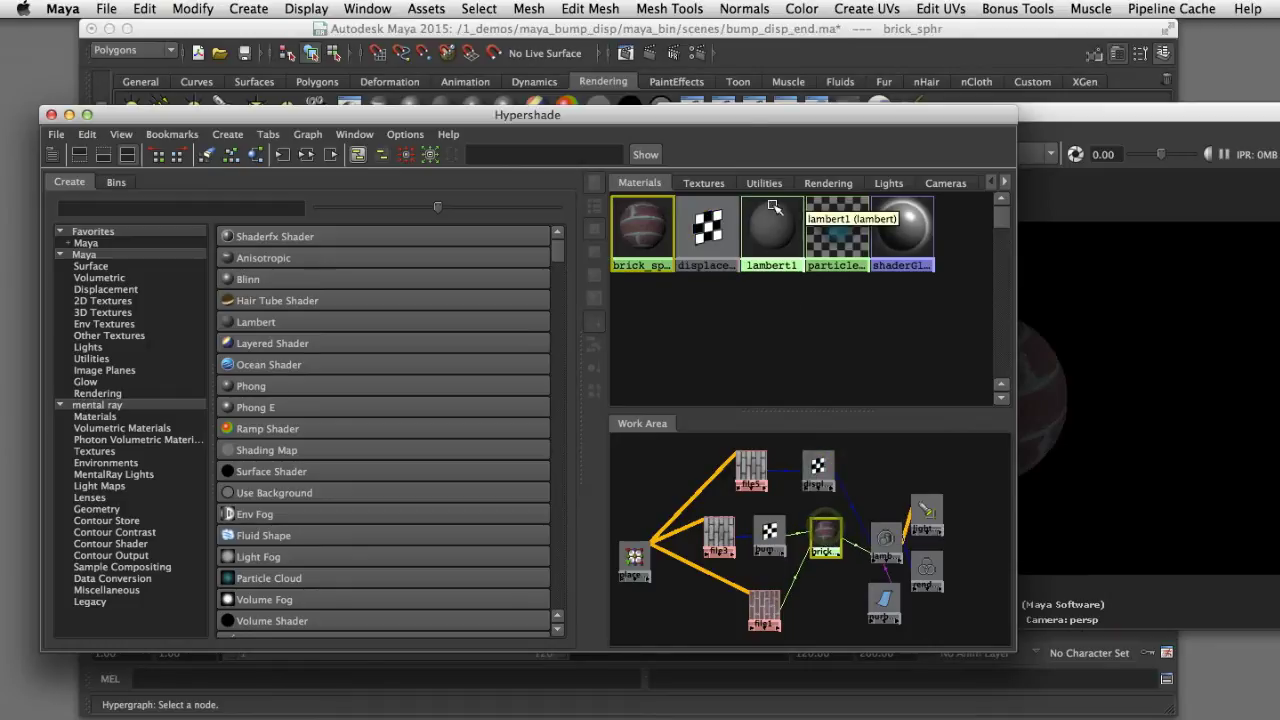
{"action": "left_click_drag", "start_coordinate": [747, 116], "coordinate": [827, 603]}
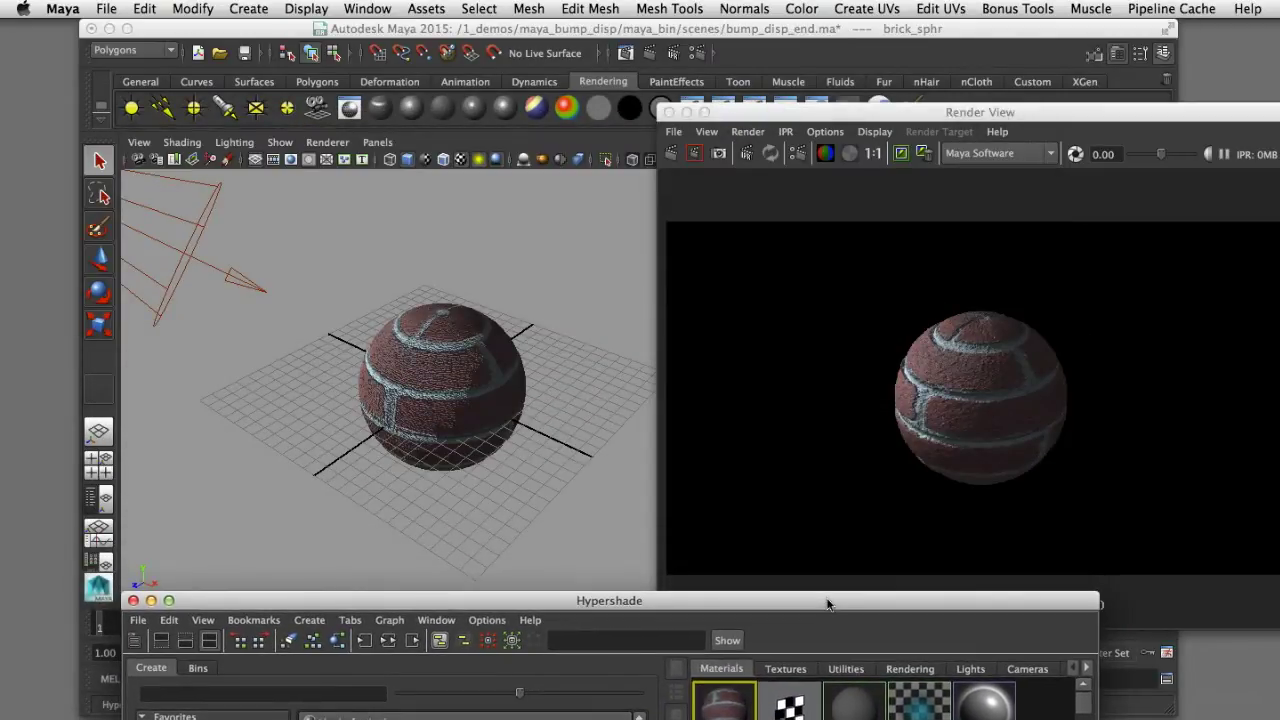
{"action": "left_click", "coordinate": [812, 375]}
{"action": "left_click", "coordinate": [568, 264]}
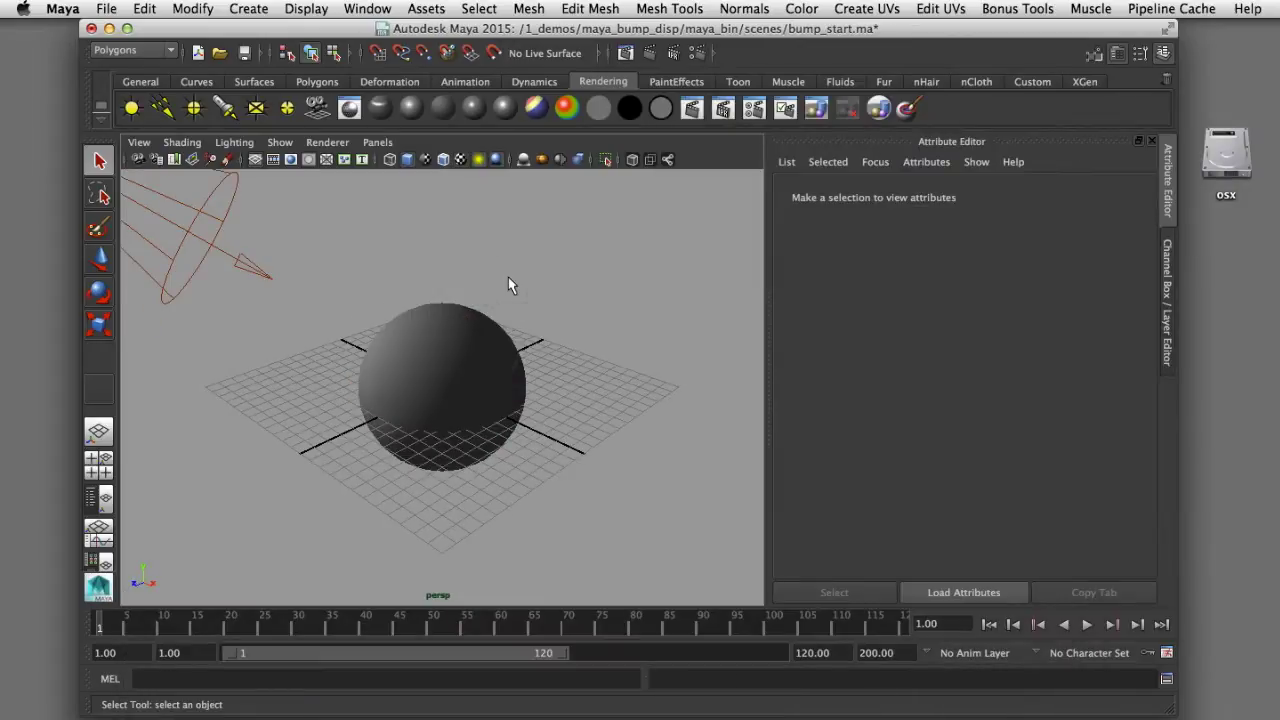
- Open the Hypershade in the starting scene and create a Lambert material named brick
{"action": "left_click", "coordinate": [442, 336]}
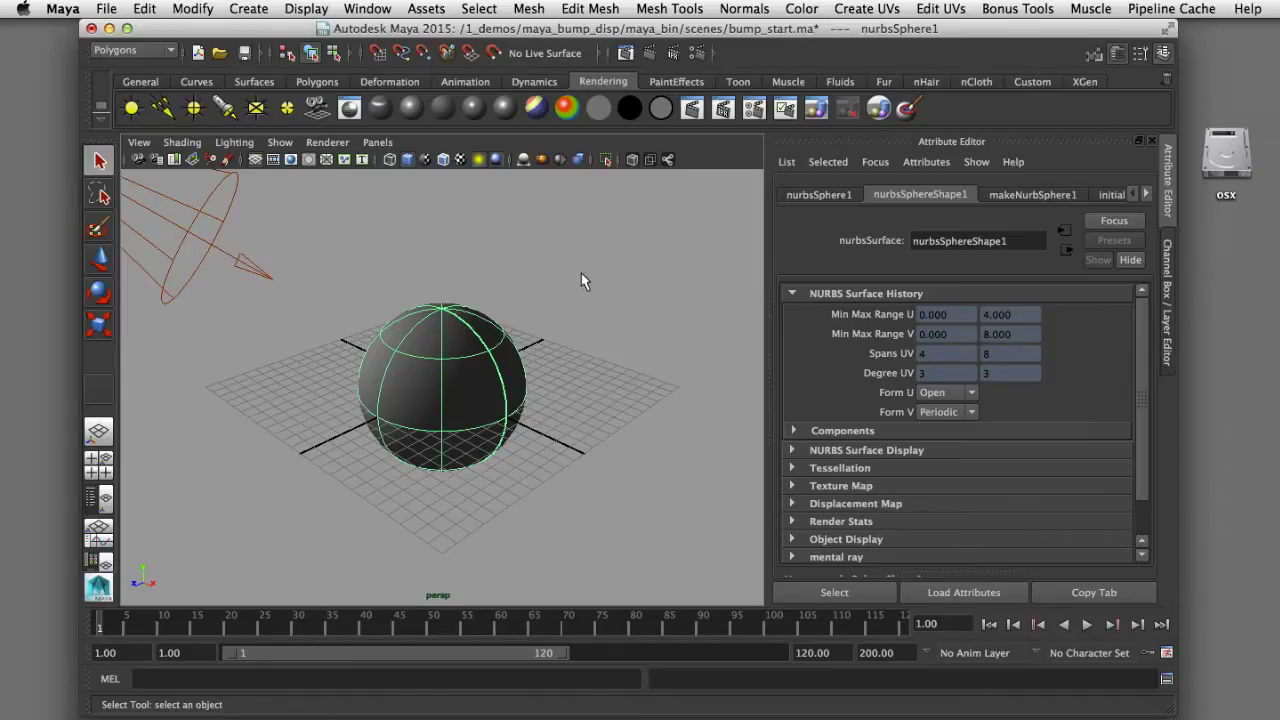
{"action": "left_click", "coordinate": [369, 9]}
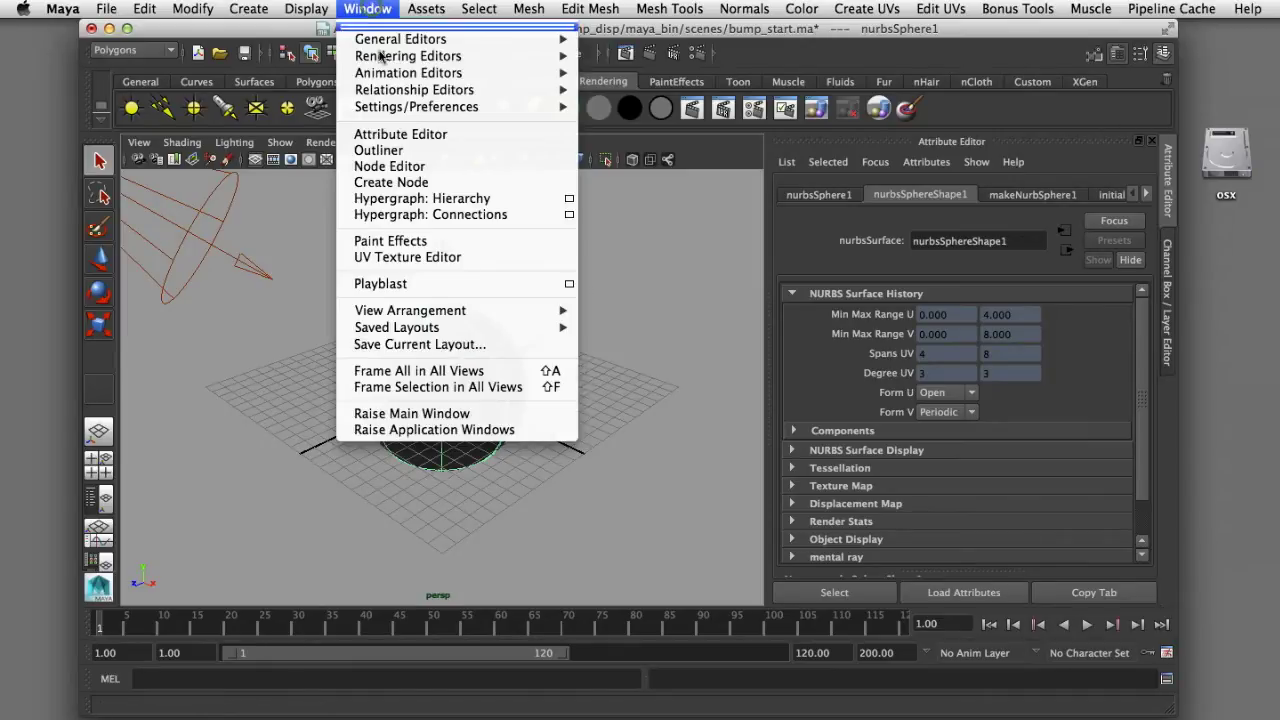
{"action": "mouse_move", "coordinate": [380, 56]}
{"action": "left_click", "coordinate": [651, 93]}
{"action": "left_click_drag", "start_coordinate": [634, 257], "coordinate": [622, 110]}
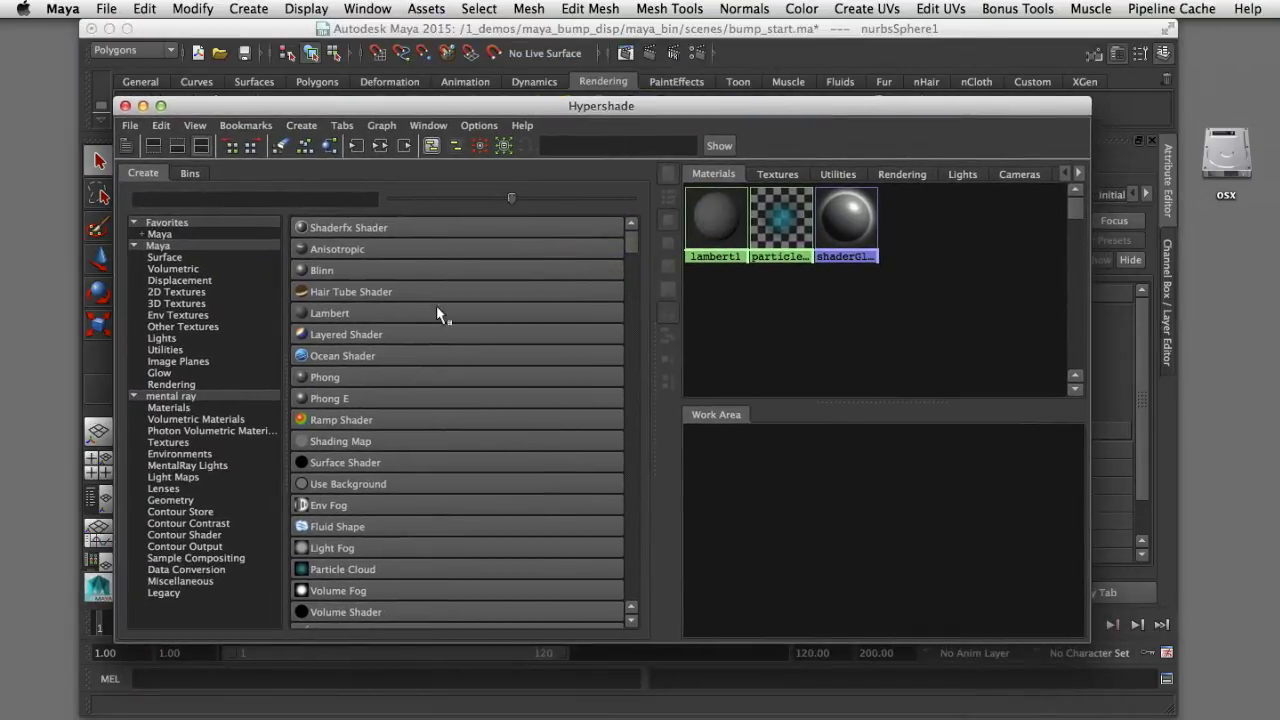
{"action": "left_click", "coordinate": [397, 312]}
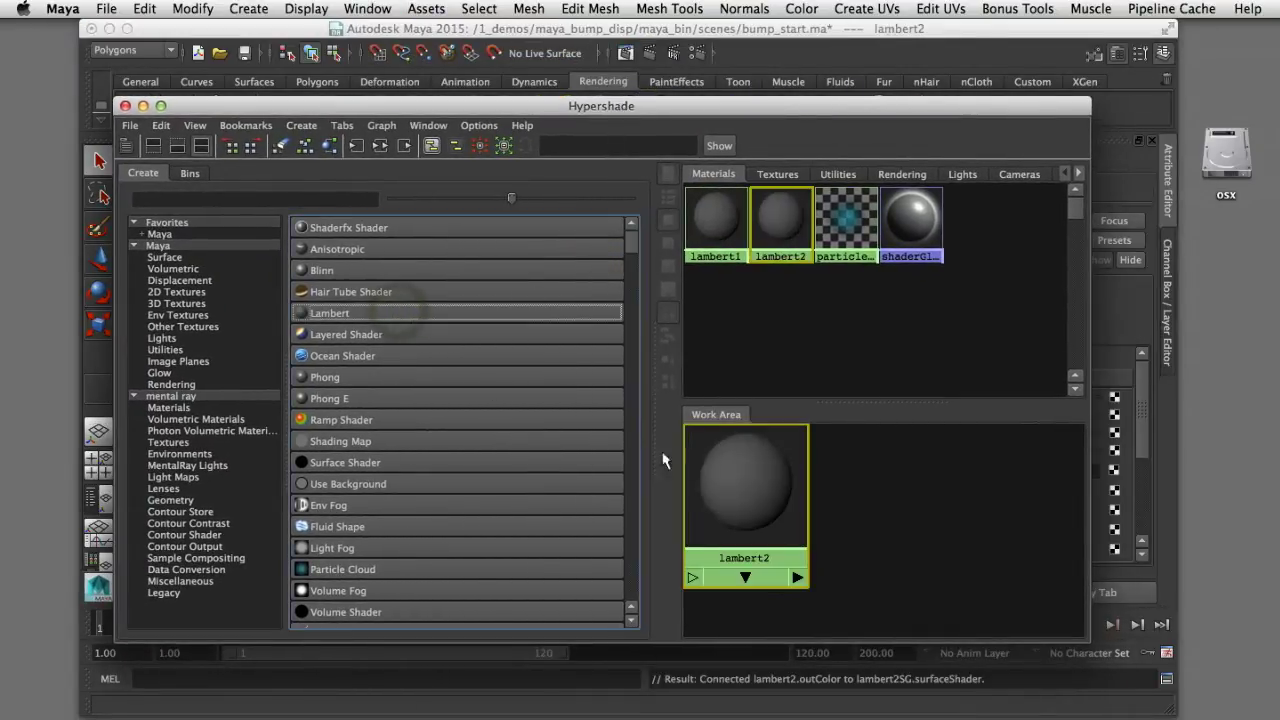
{"action": "double_click", "coordinate": [758, 558], "text": "ctrl"}
{"action": "type", "text": "brick"}
{"action": "key", "text": "Return"}
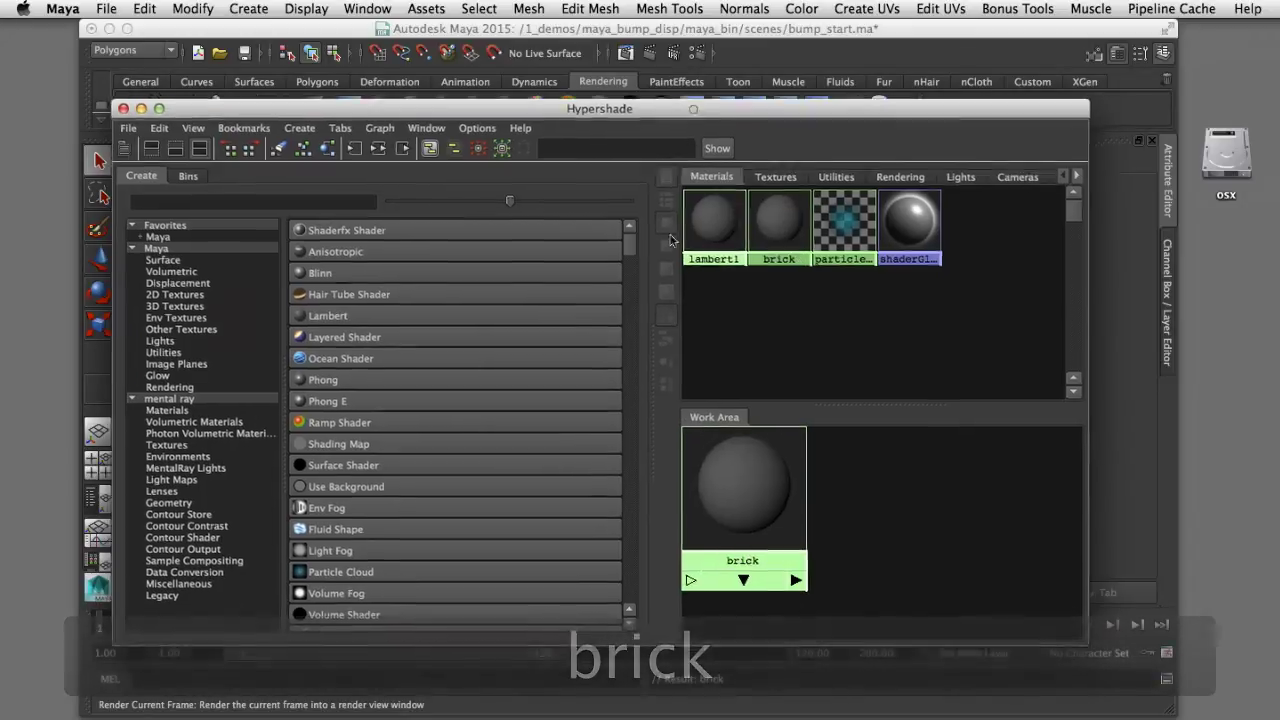
- Assign the brick material to the sphere
{"action": "left_click_drag", "start_coordinate": [700, 105], "coordinate": [636, 401]}
{"action": "left_click", "coordinate": [450, 343]}
{"action": "right_click_drag", "start_coordinate": [719, 516], "coordinate": [718, 479]}
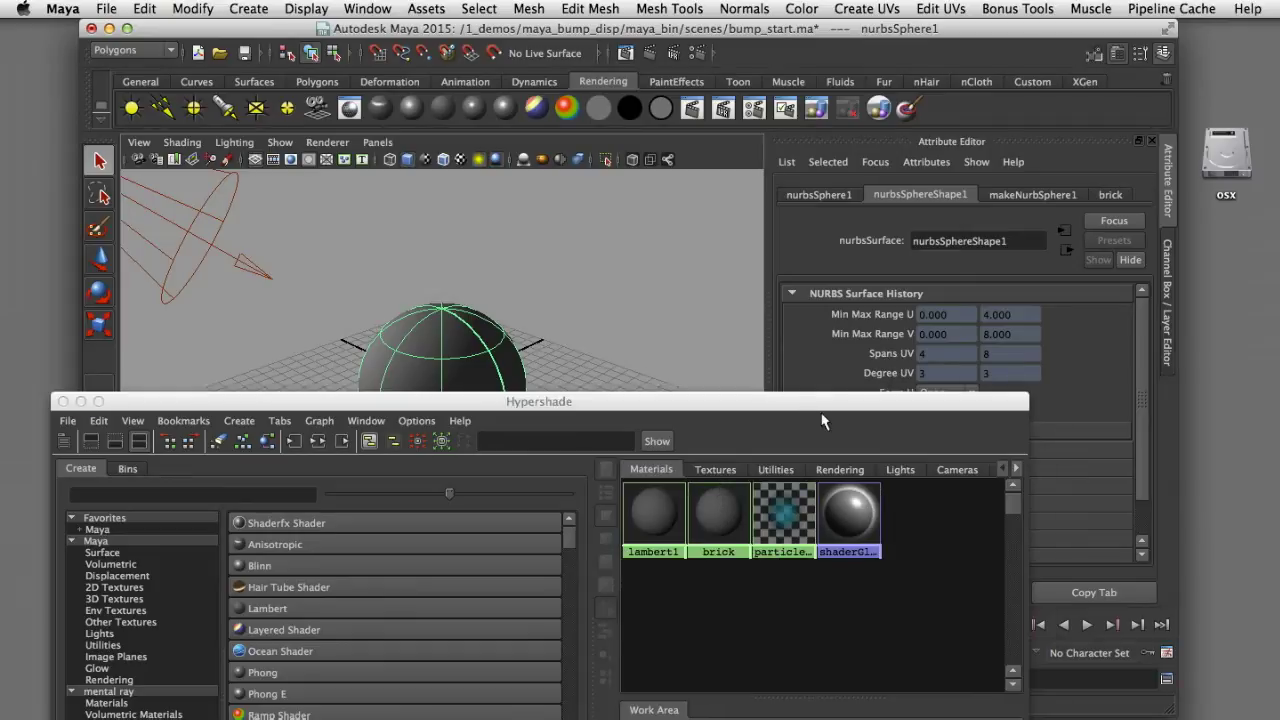
- Map a File texture to the brick material's Color and load brick_tile_fill.png from sourceimages
{"action": "left_click_drag", "start_coordinate": [820, 401], "coordinate": [521, 216]}
{"action": "left_click", "coordinate": [437, 328]}
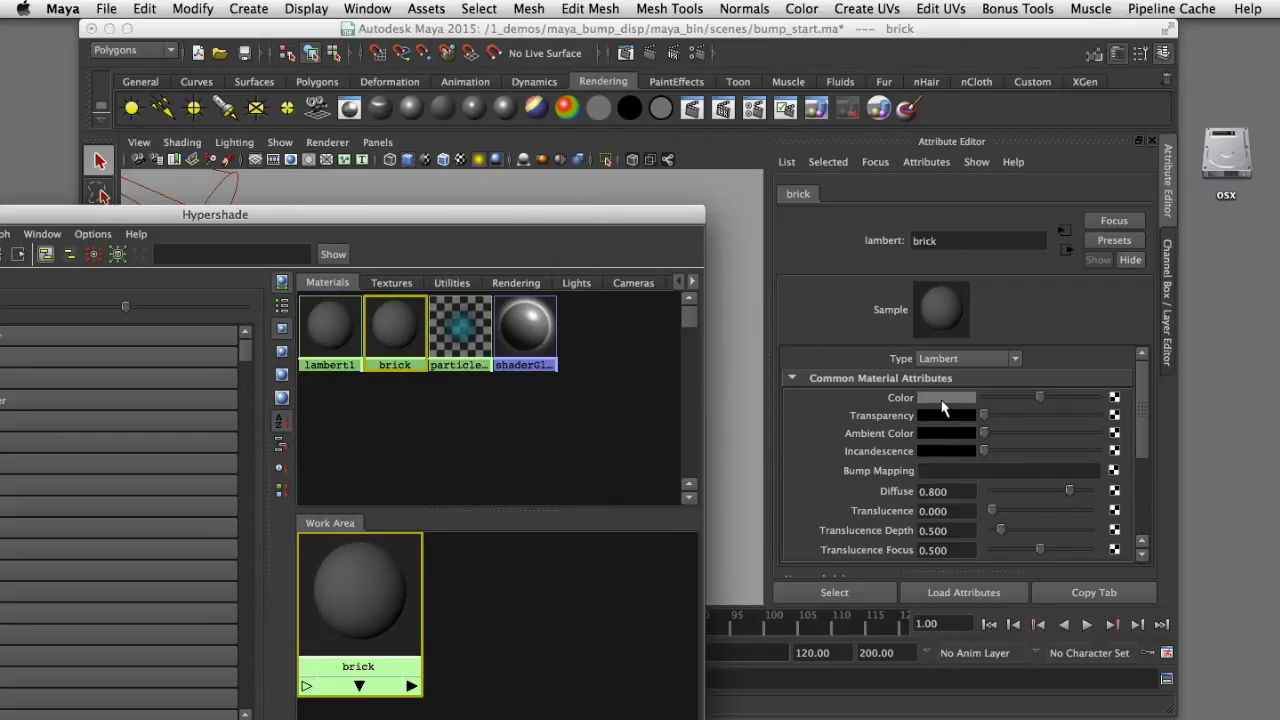
{"action": "left_click", "coordinate": [1114, 398]}
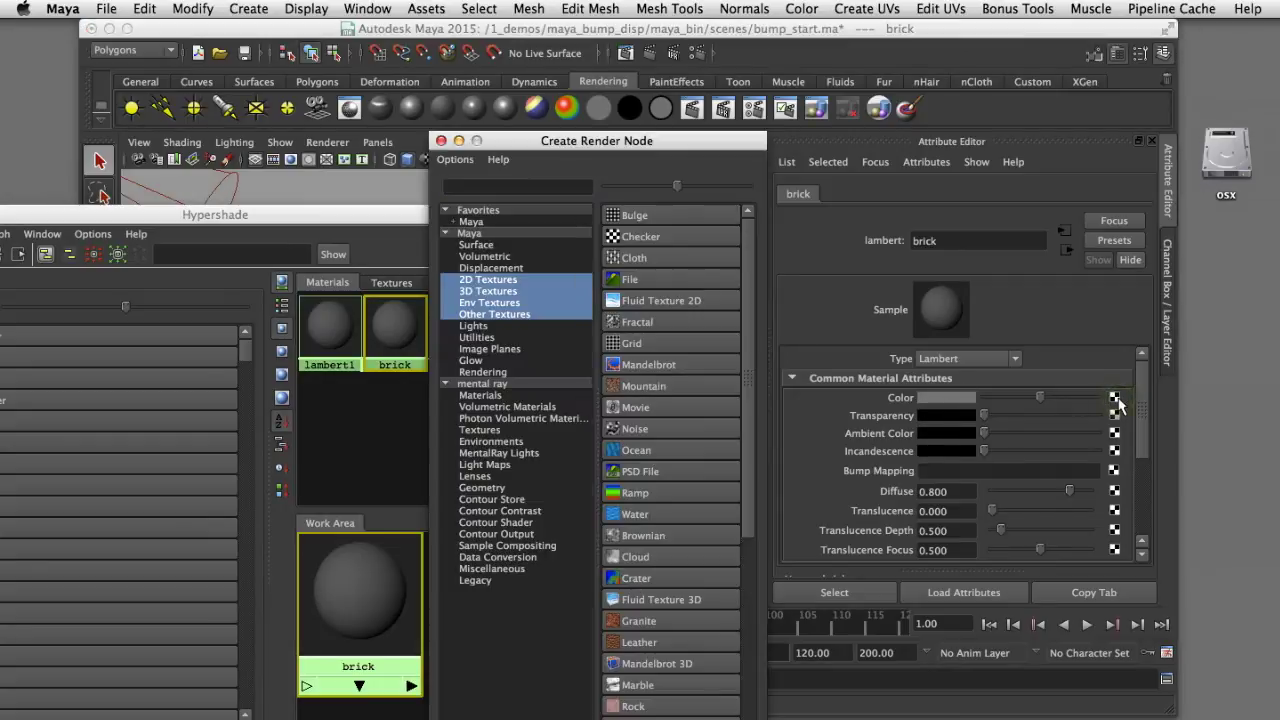
{"action": "left_click", "coordinate": [653, 276]}
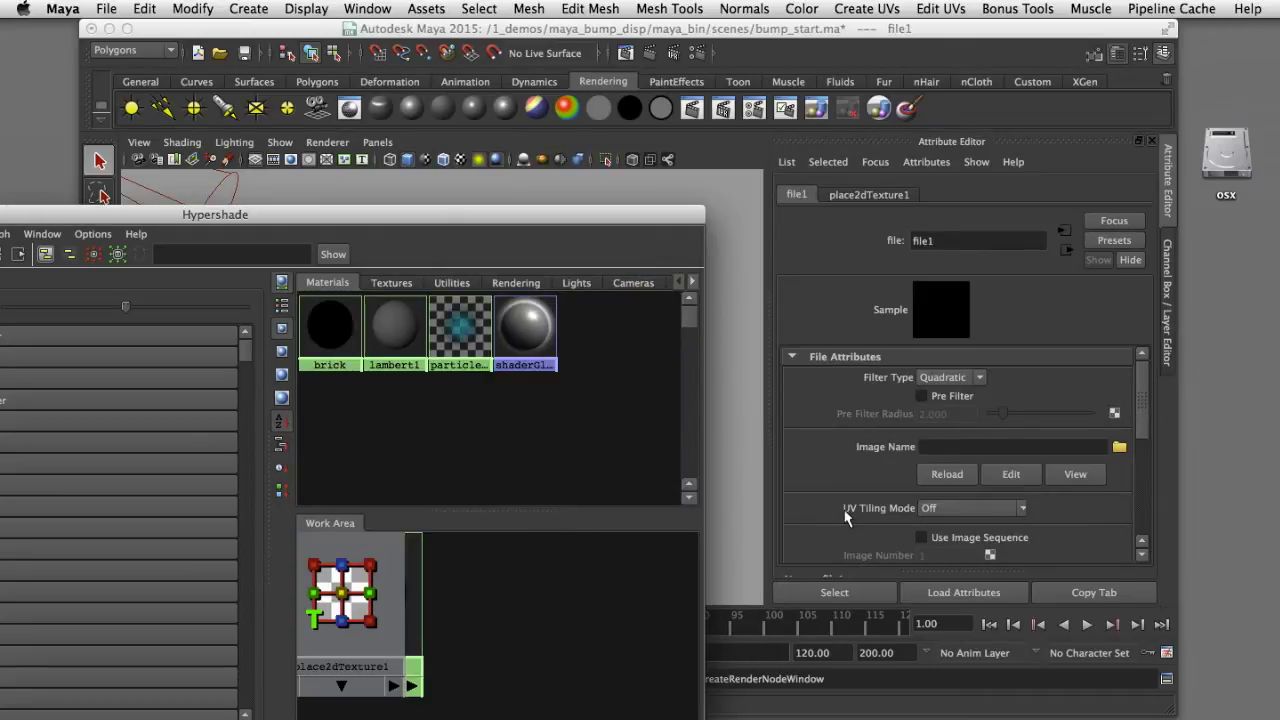
{"action": "left_click", "coordinate": [1118, 448]}
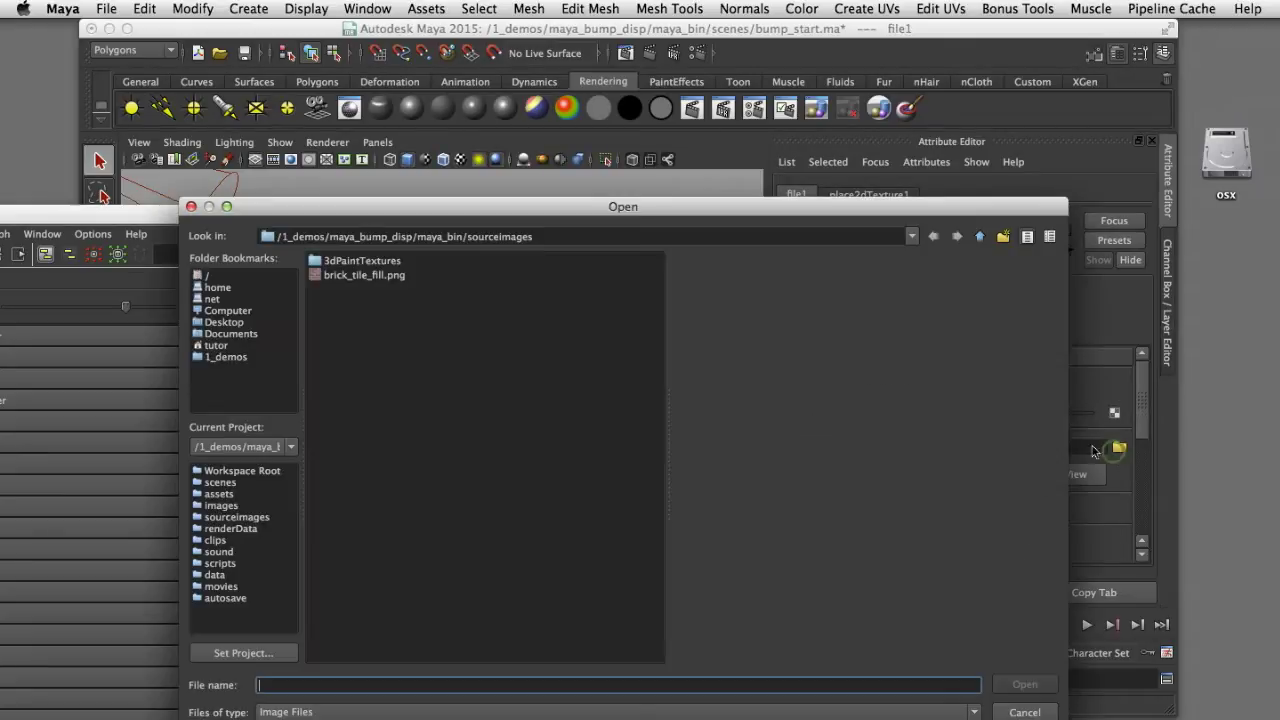
{"action": "left_click", "coordinate": [366, 277]}
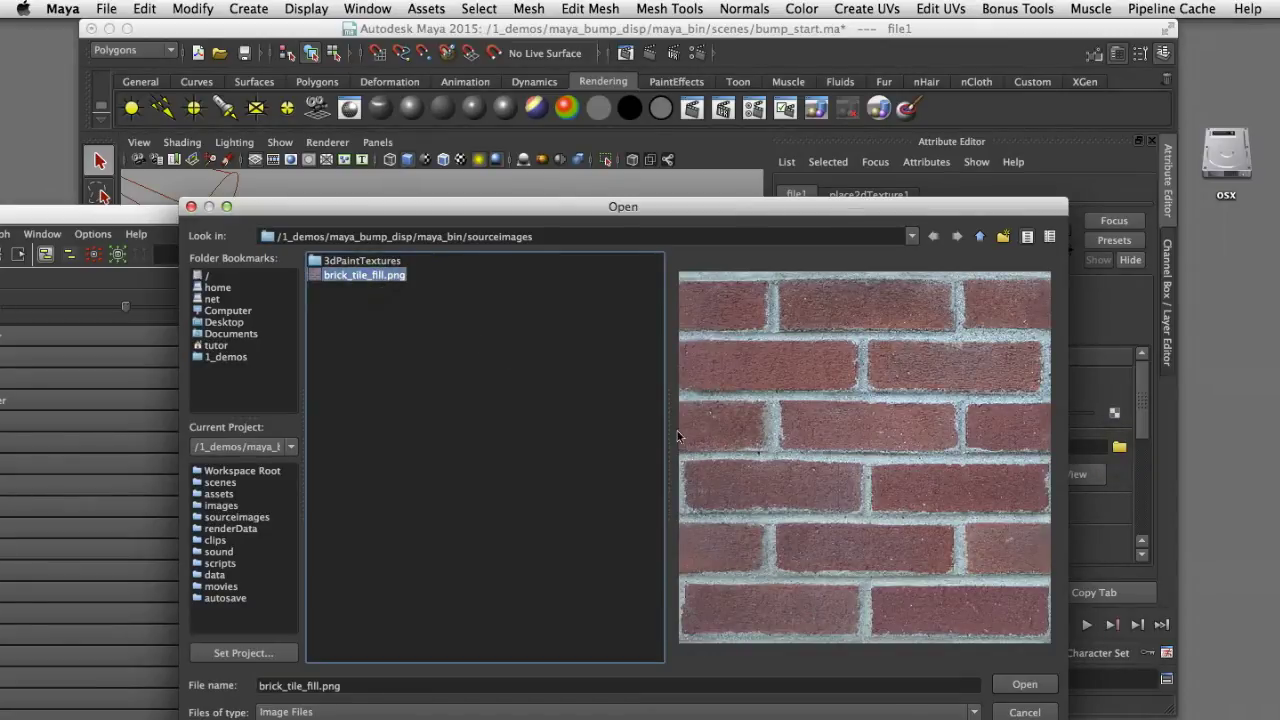
{"action": "left_click", "coordinate": [1020, 685]}
- Uncover the sphere, clear the selection and turn on textured display in the perspective view
{"action": "left_click_drag", "start_coordinate": [607, 222], "coordinate": [427, 502]}
{"action": "left_click", "coordinate": [552, 288]}
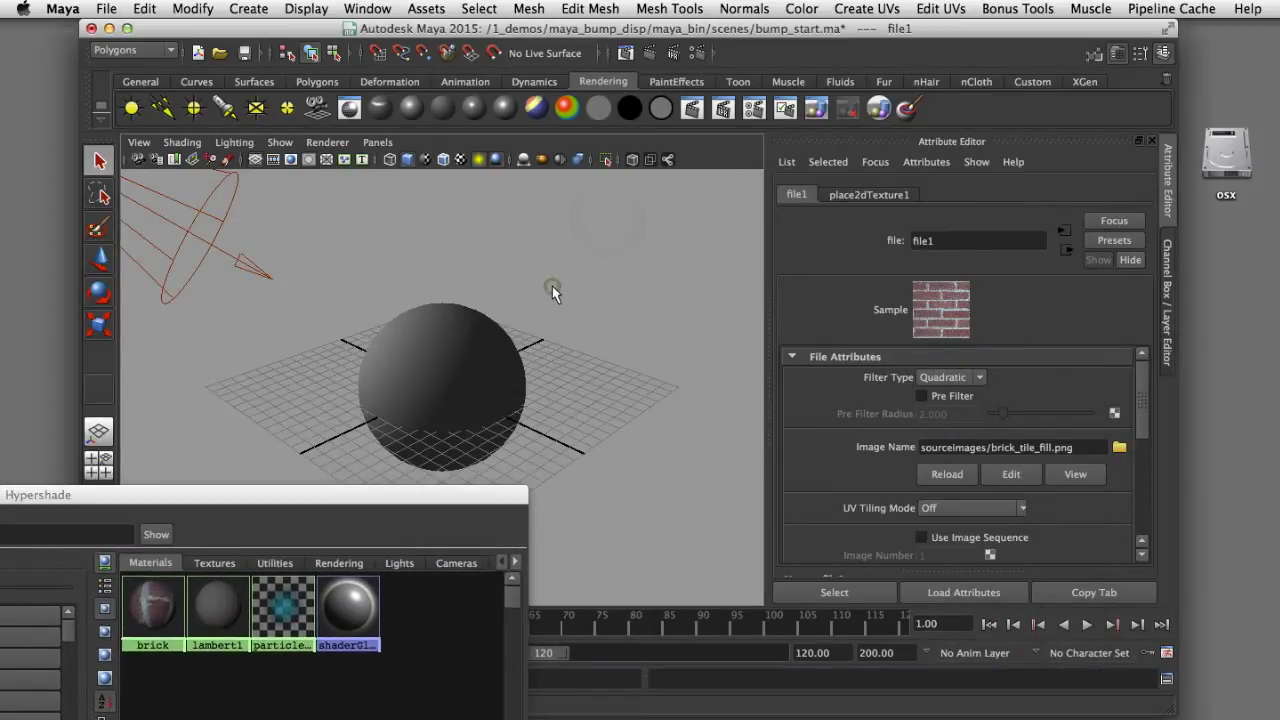
{"action": "key", "text": "6"}
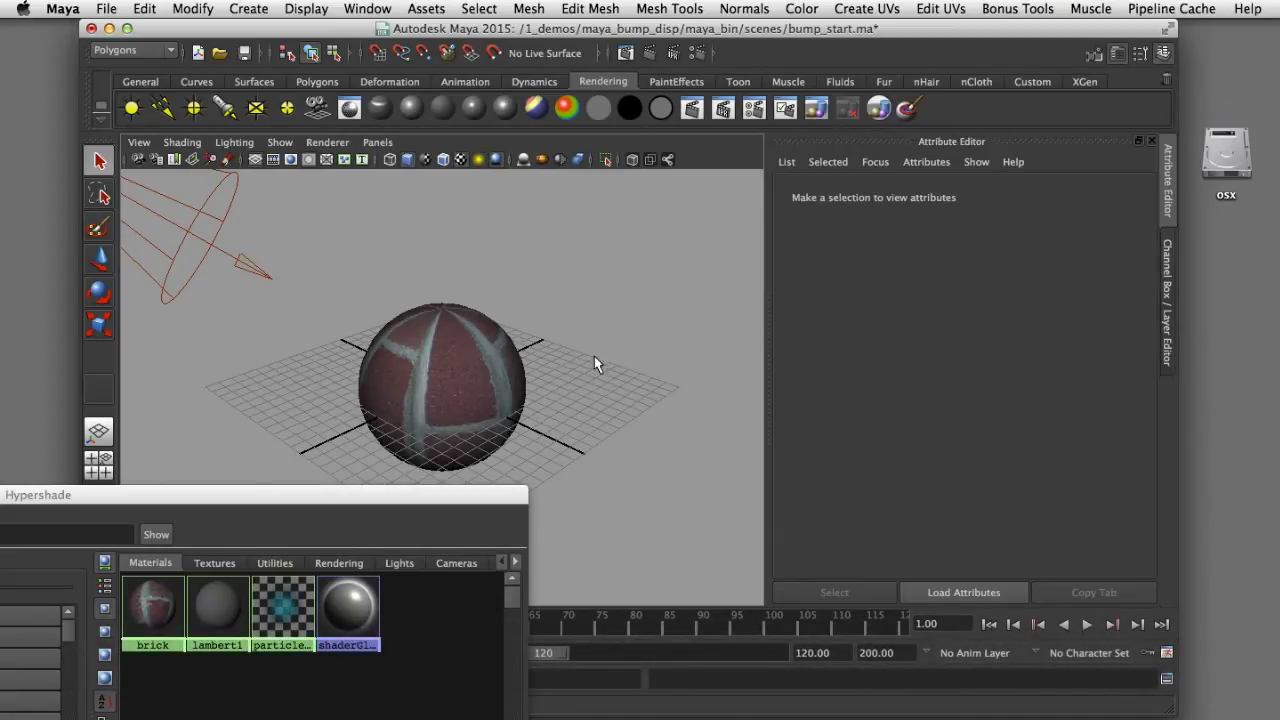
- Graph the brick material's input and output connections in the Hypershade work area
{"action": "left_click", "coordinate": [1173, 368]}
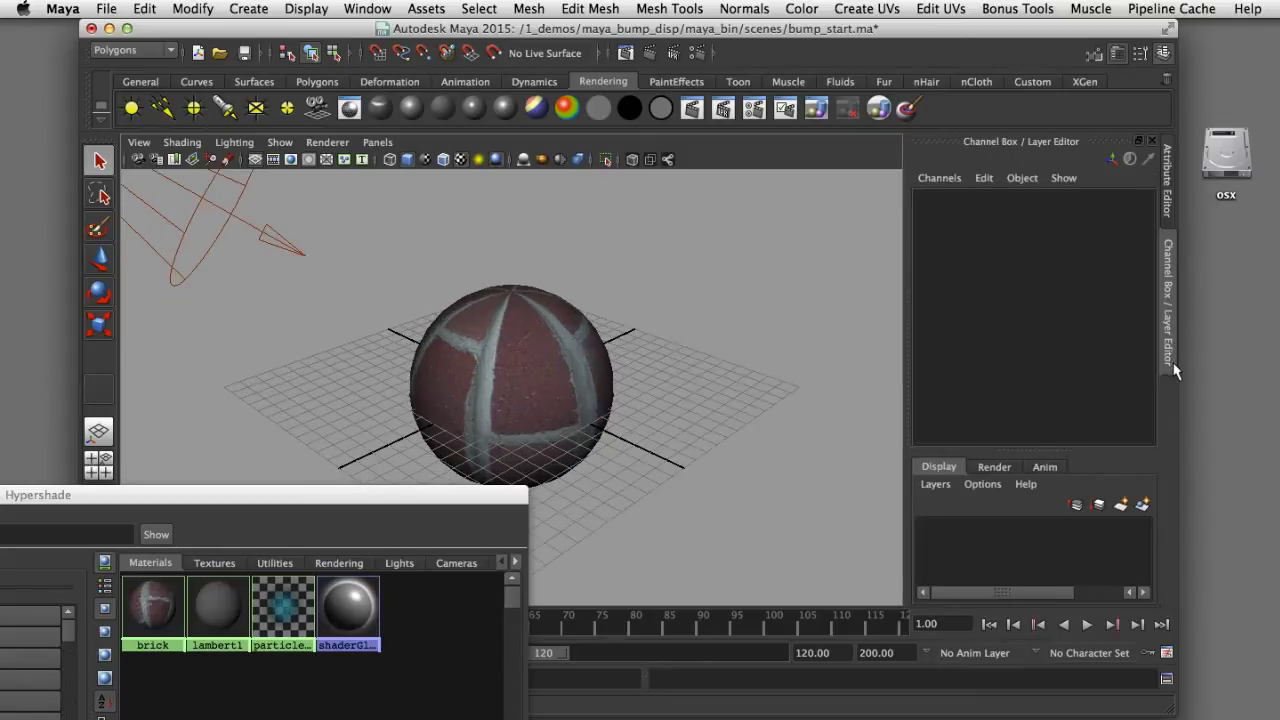
{"action": "left_click_drag", "start_coordinate": [447, 497], "coordinate": [341, 301]}
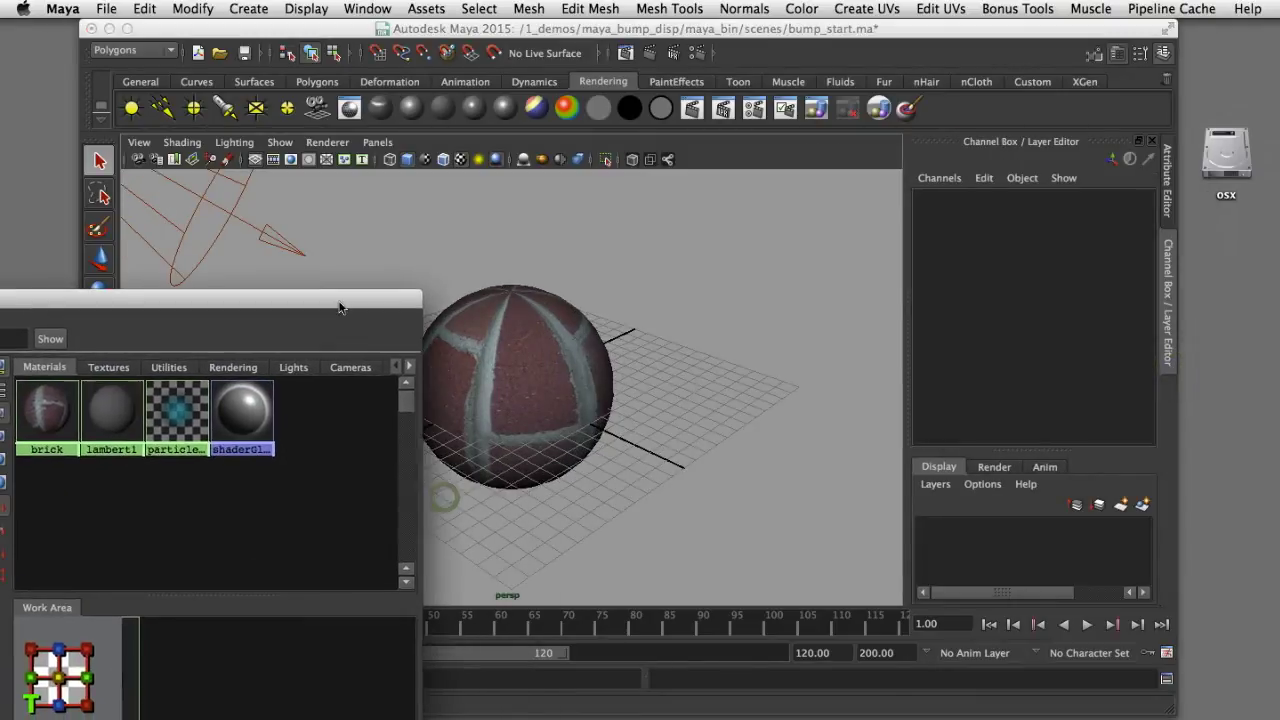
{"action": "left_click", "coordinate": [47, 408]}
{"action": "double_click", "coordinate": [380, 298]}
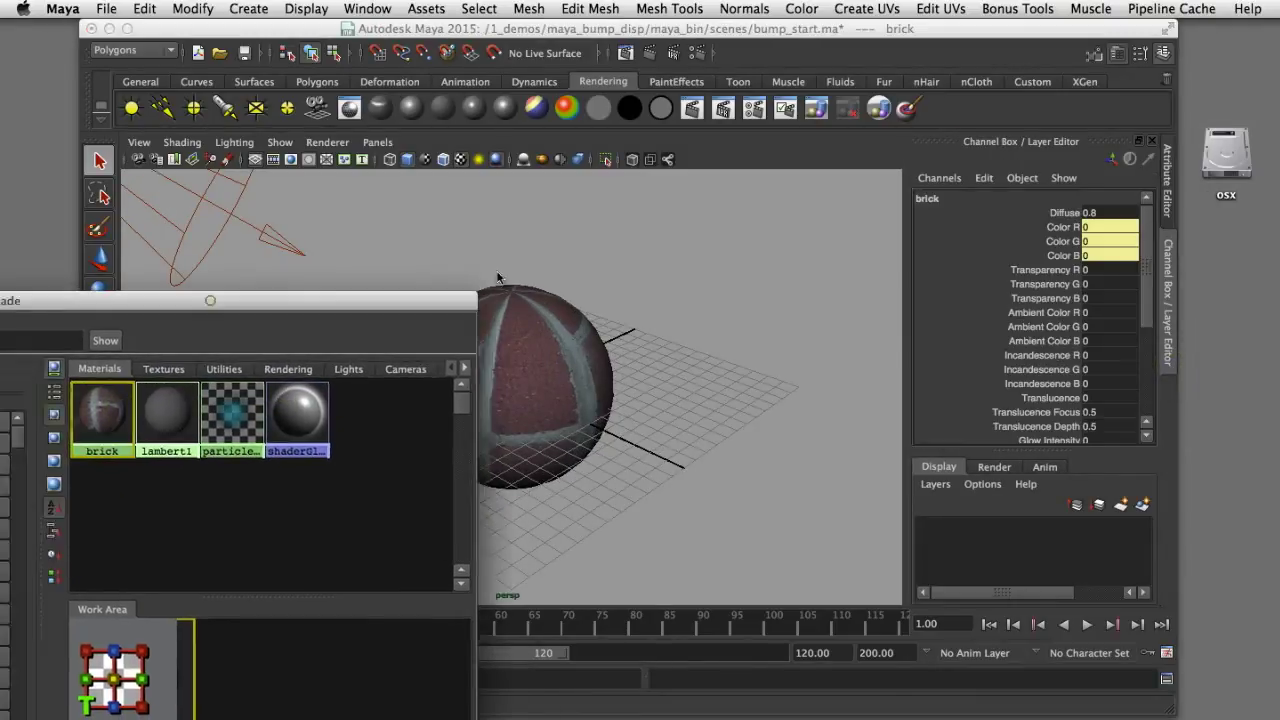
{"action": "left_click", "coordinate": [161, 247]}
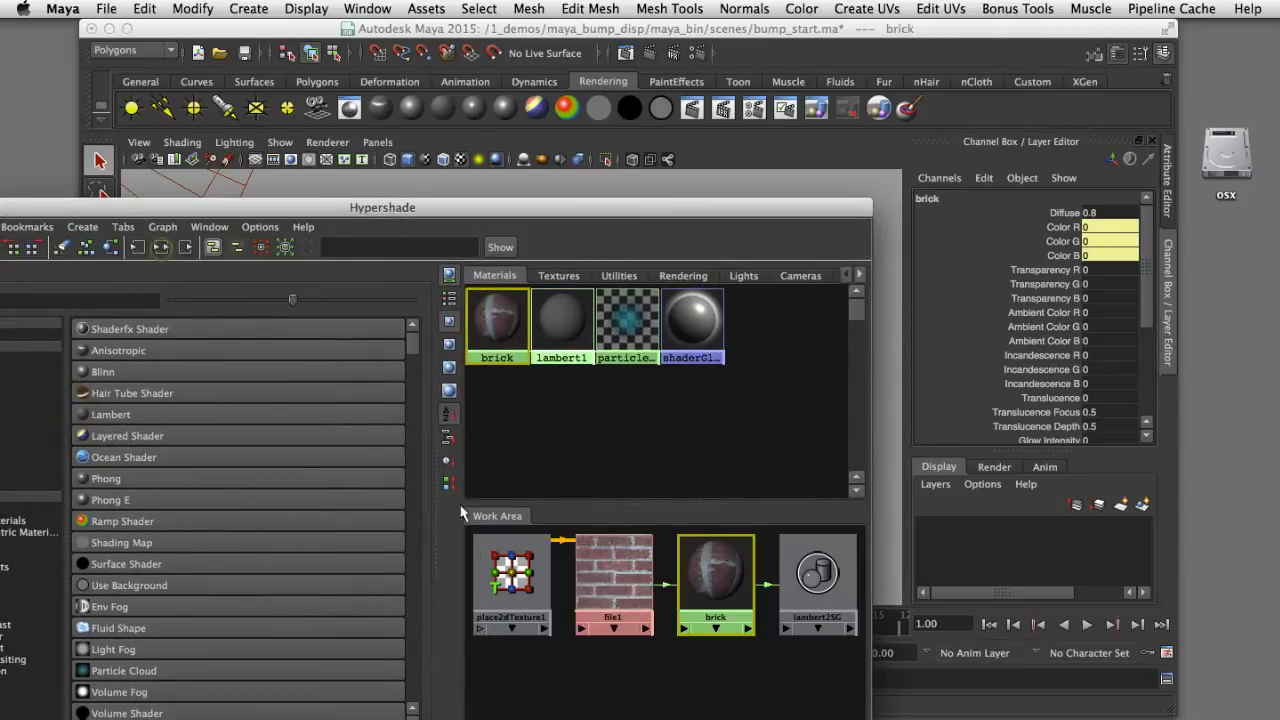
- Set Rotate Frame to 90 on the brick colour texture's 2D placement node
{"action": "left_click", "coordinate": [514, 575]}
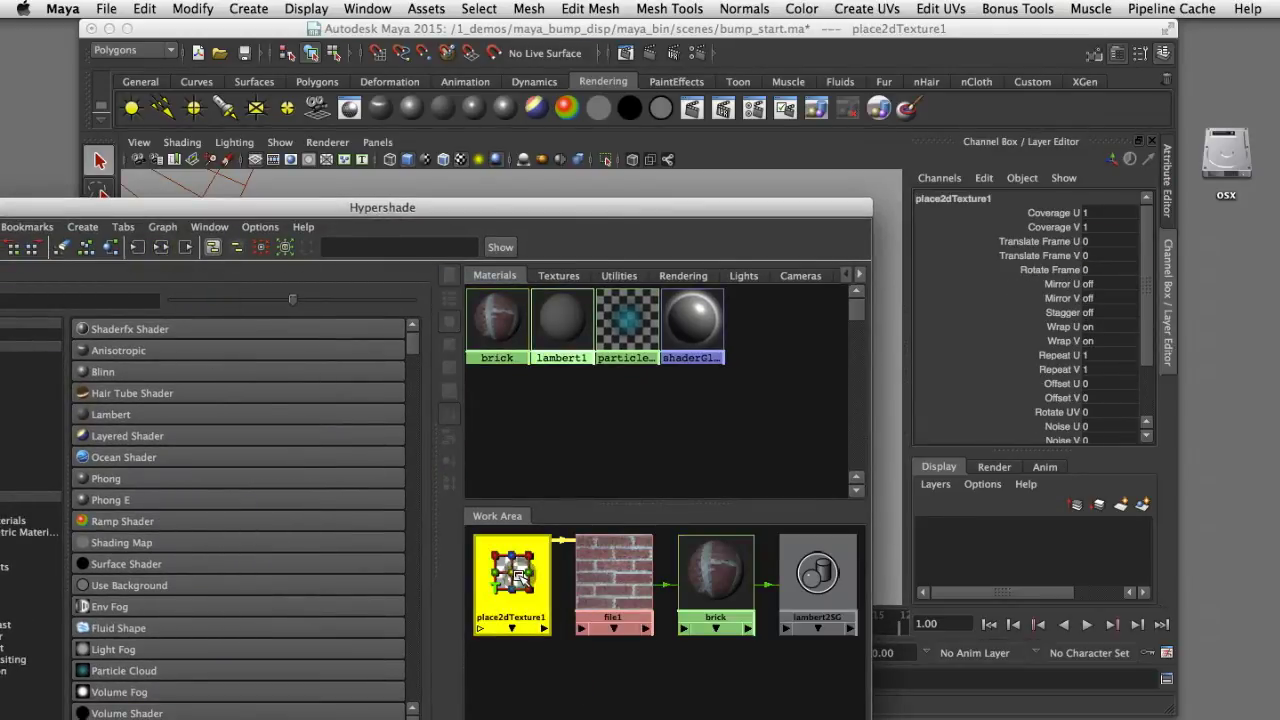
{"action": "double_click", "coordinate": [520, 583]}
{"action": "left_click_drag", "start_coordinate": [800, 209], "coordinate": [434, 511]}
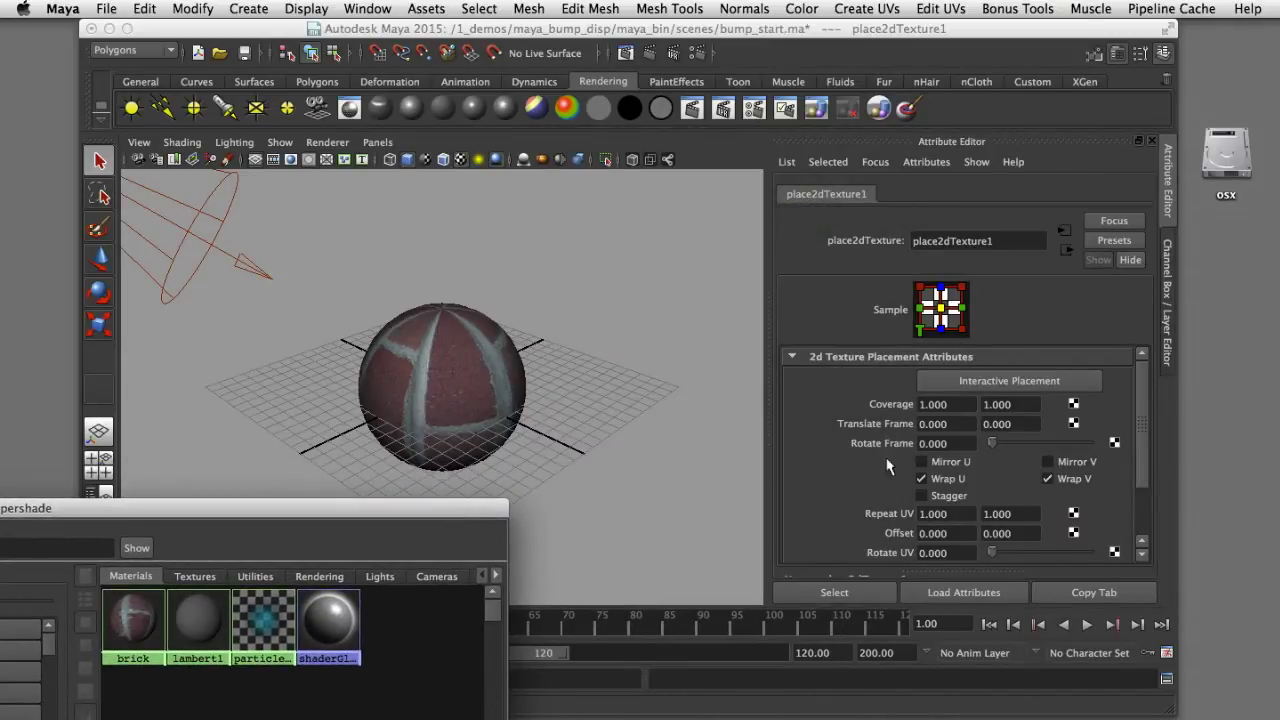
{"action": "left_click", "coordinate": [960, 445]}
{"action": "left_click_drag", "start_coordinate": [991, 443], "coordinate": [1017, 453]}
{"action": "double_click", "coordinate": [945, 443]}
{"action": "type", "text": "90"}
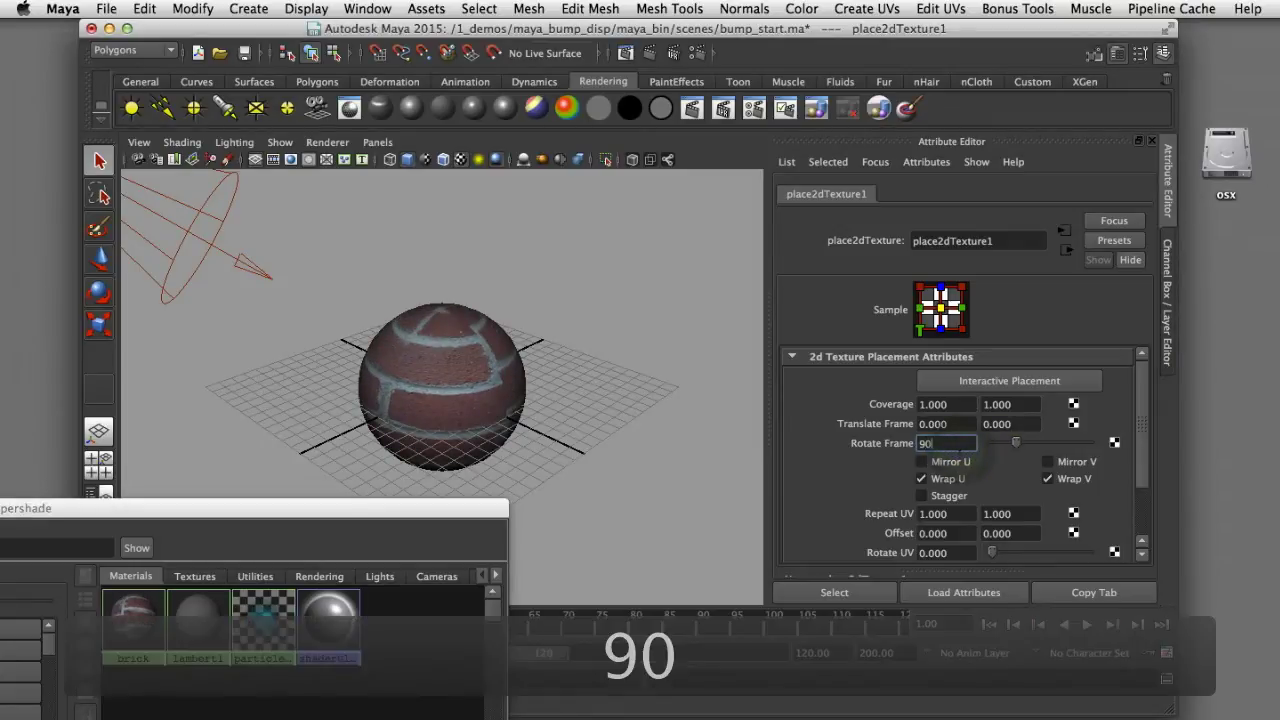
{"action": "key", "text": "Return"}
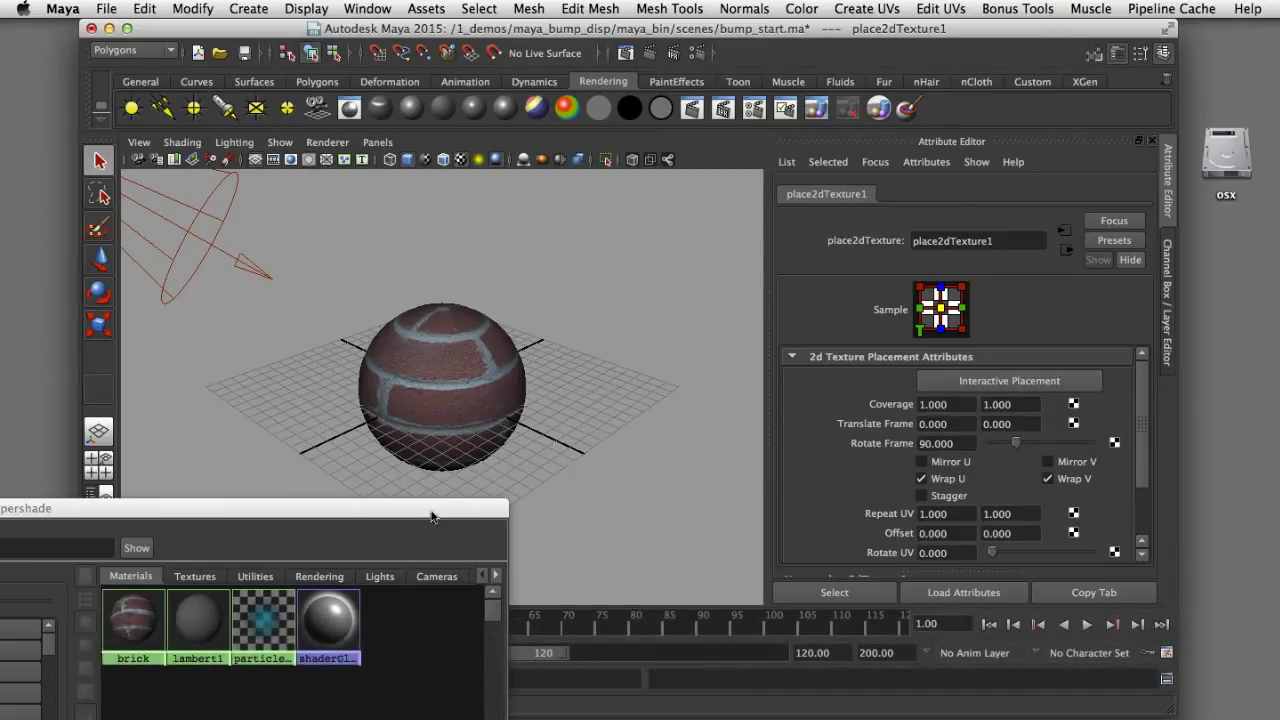
- Add a File texture to the brick material's Bump Mapping attribute
{"action": "left_click_drag", "start_coordinate": [435, 516], "coordinate": [558, 201]}
{"action": "left_click", "coordinate": [483, 562]}
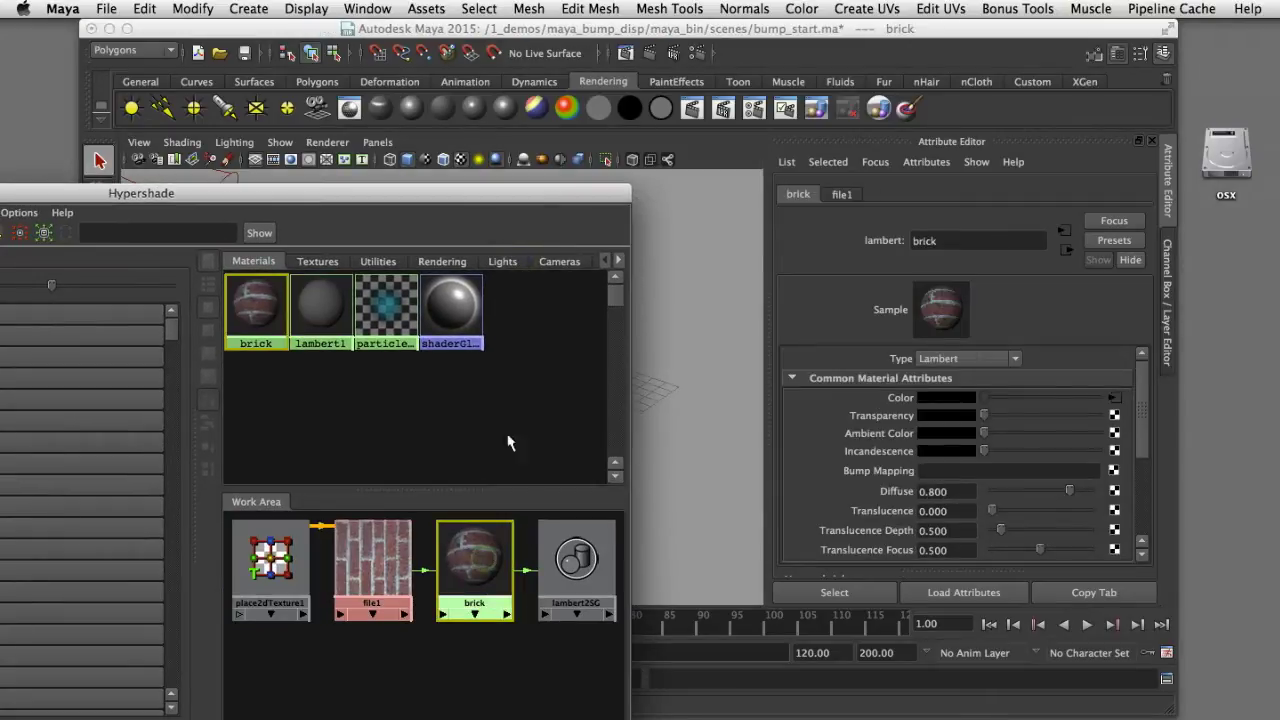
{"action": "left_click_drag", "start_coordinate": [446, 200], "coordinate": [509, 180]}
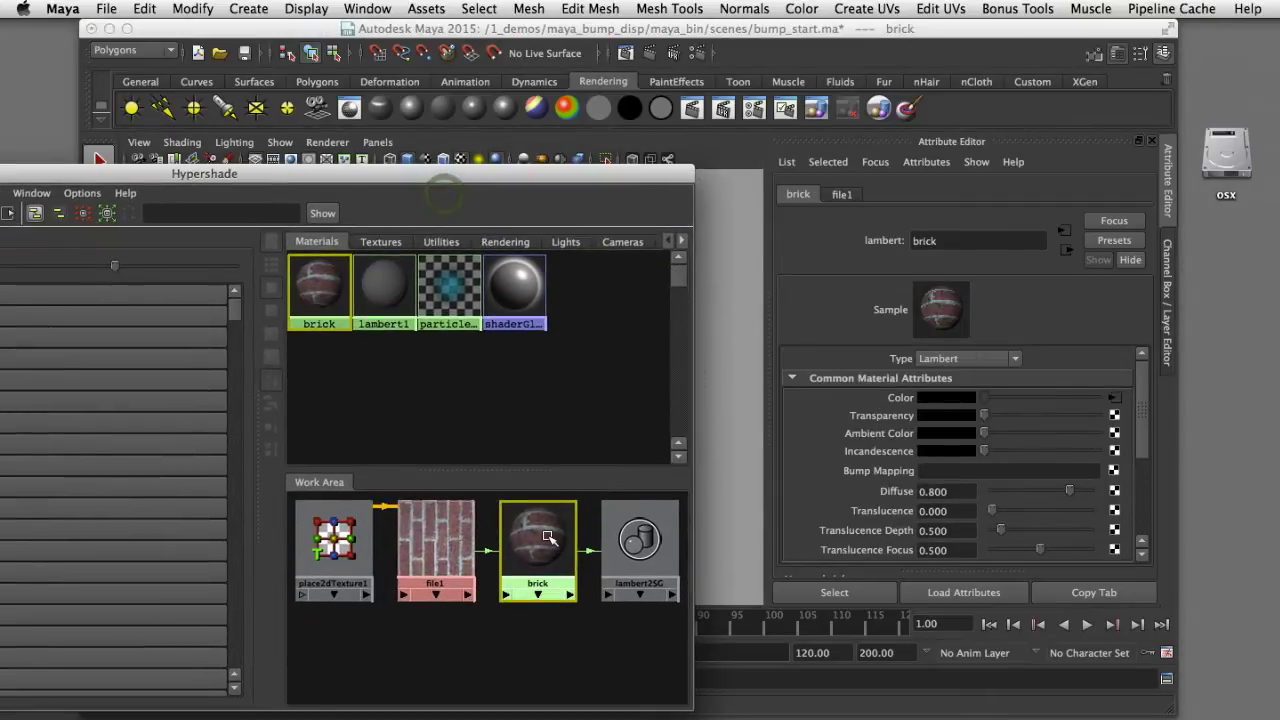
{"action": "left_click_drag", "start_coordinate": [651, 183], "coordinate": [548, 176]}
{"action": "mouse_move", "coordinate": [1140, 432]}
{"action": "left_mouse_down"}
{"action": "mouse_move", "coordinate": [1141, 444]}
{"action": "mouse_move", "coordinate": [1129, 440]}
{"action": "left_mouse_up"}
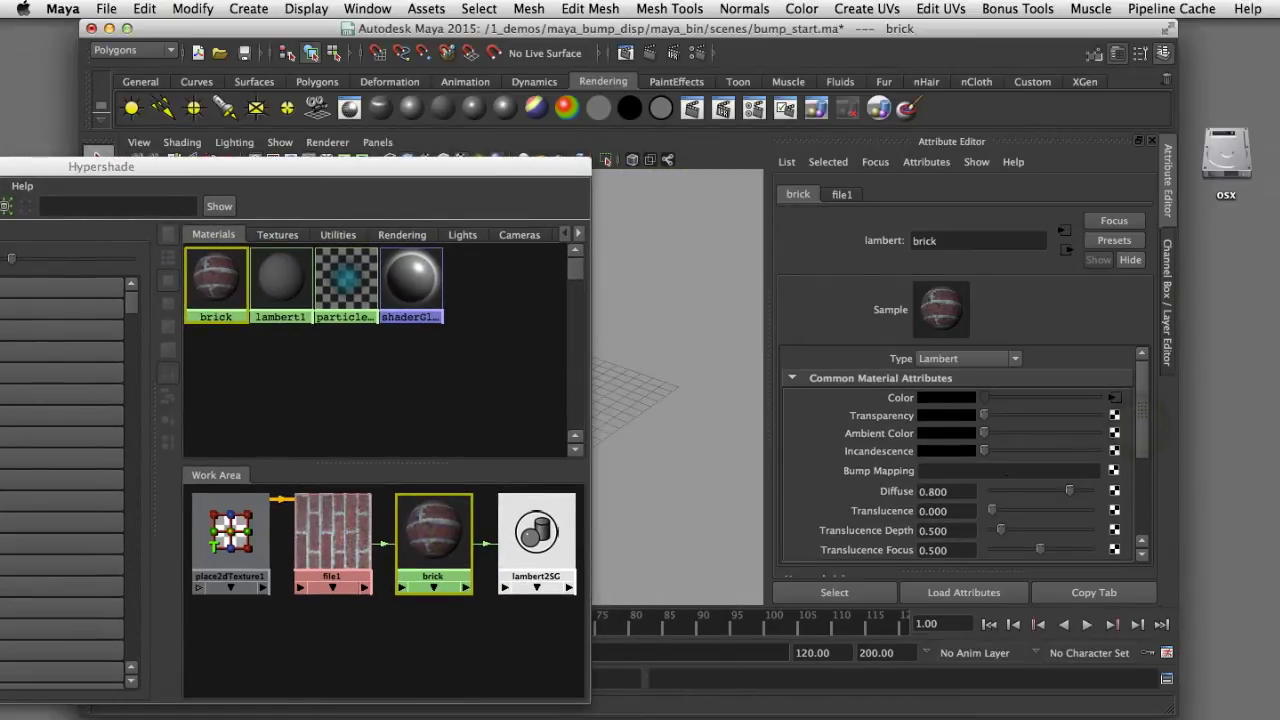
{"action": "left_click", "coordinate": [1114, 471]}
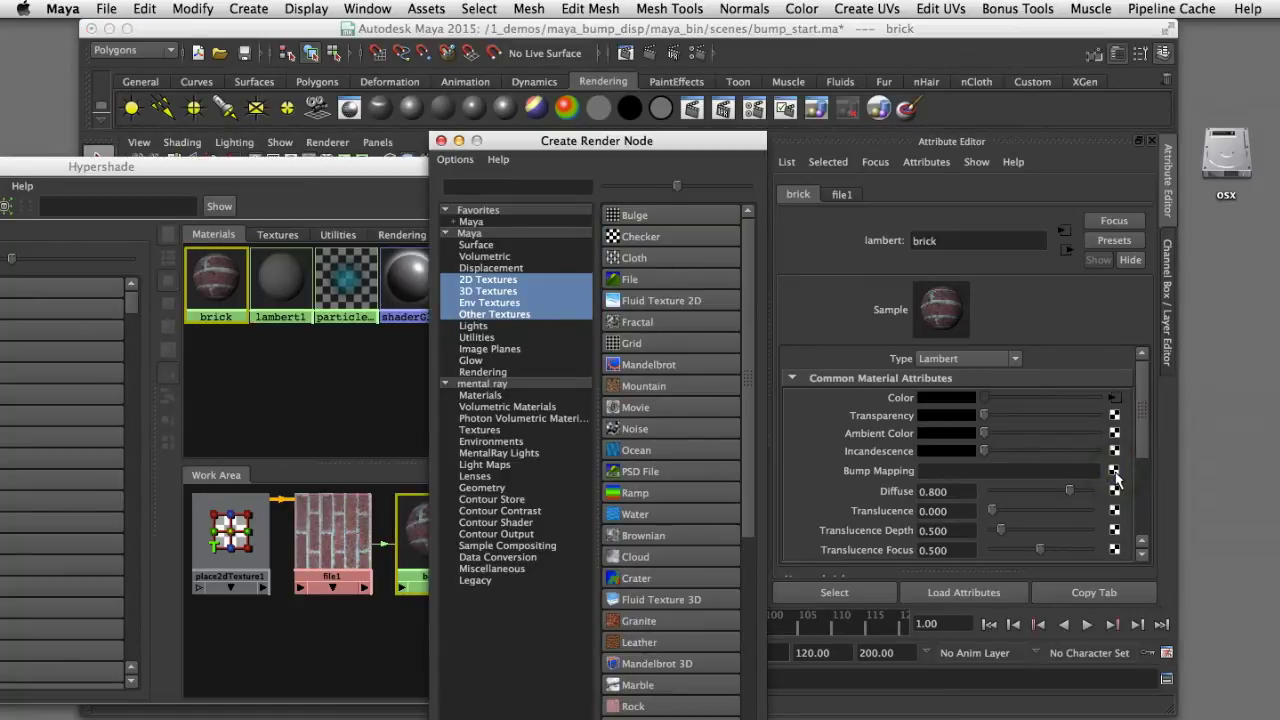
{"action": "left_click", "coordinate": [662, 280]}
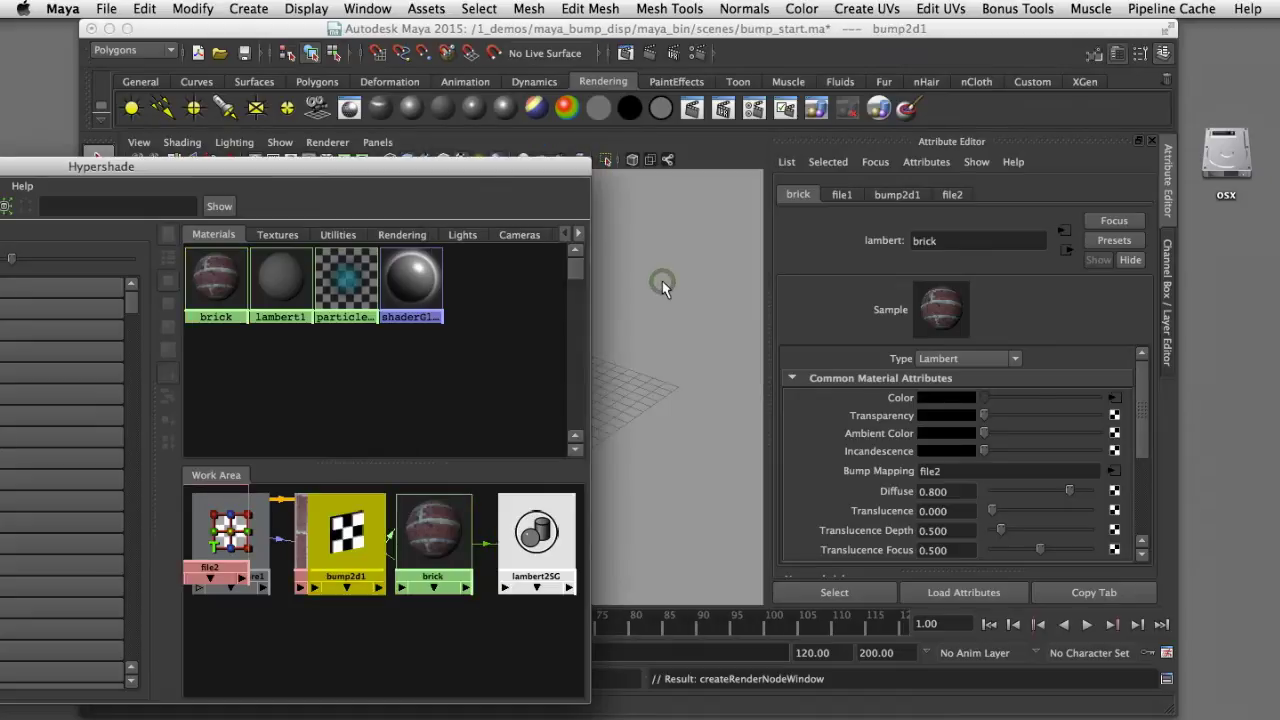
- Load brick_tile_fill.png from the sourceimages folder as the image of the bump map's file texture
{"action": "left_click", "coordinate": [222, 532]}
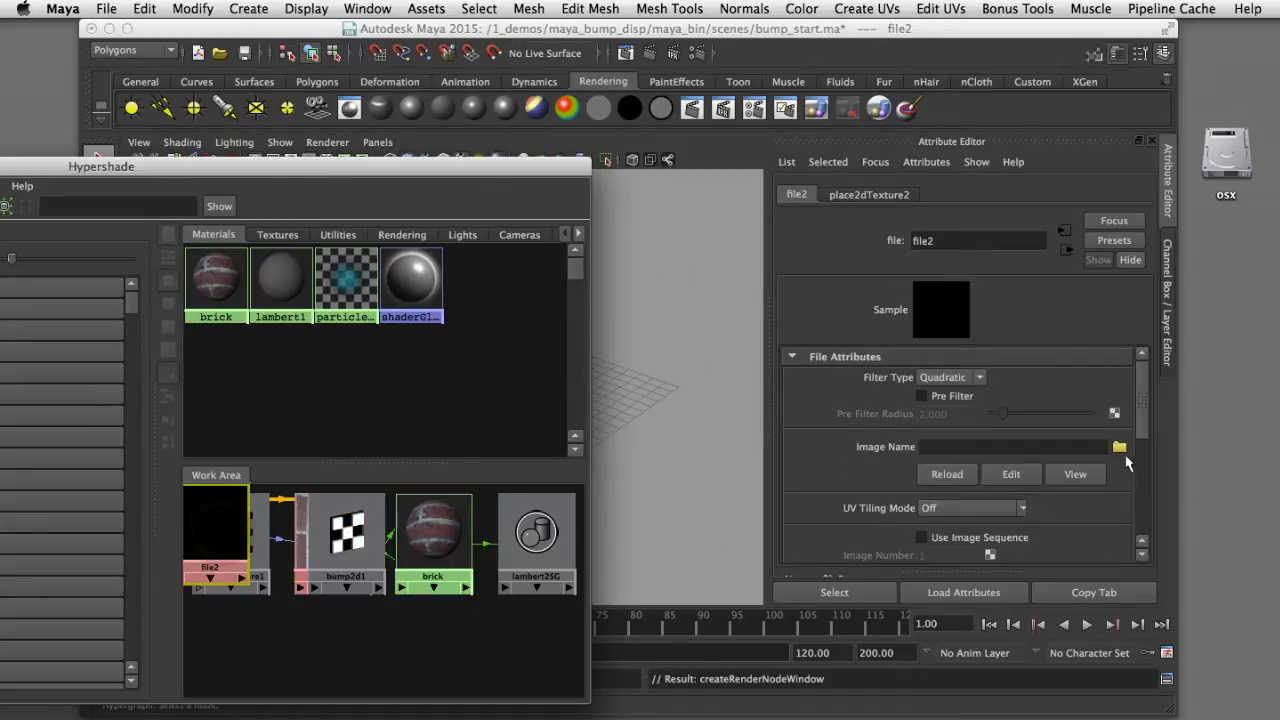
{"action": "left_click", "coordinate": [1120, 449]}
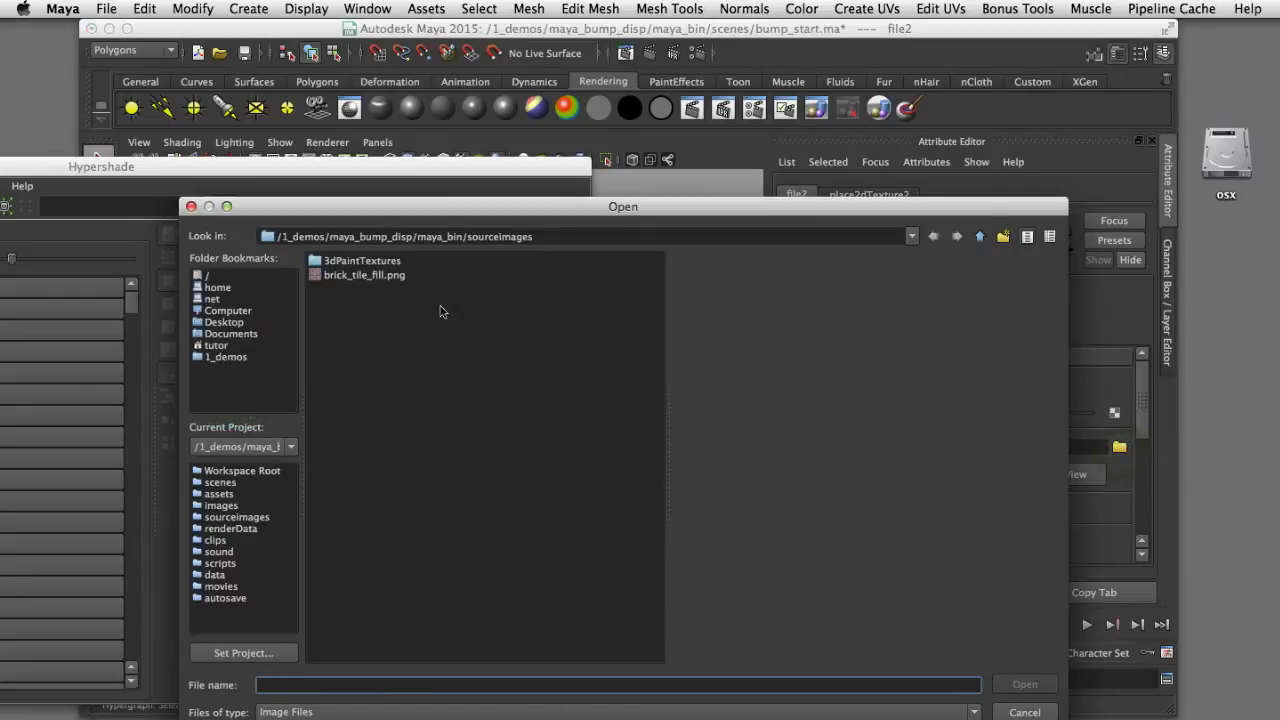
{"action": "left_click", "coordinate": [403, 282]}
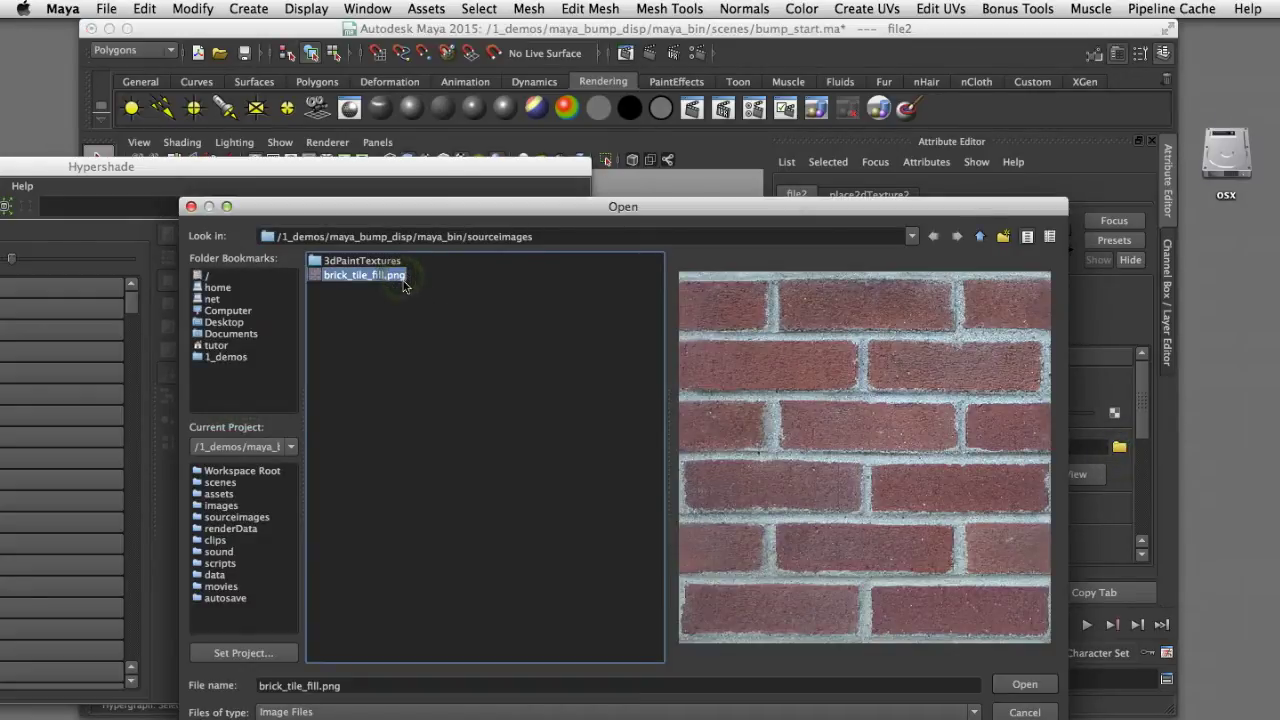
{"action": "left_click", "coordinate": [1027, 685]}
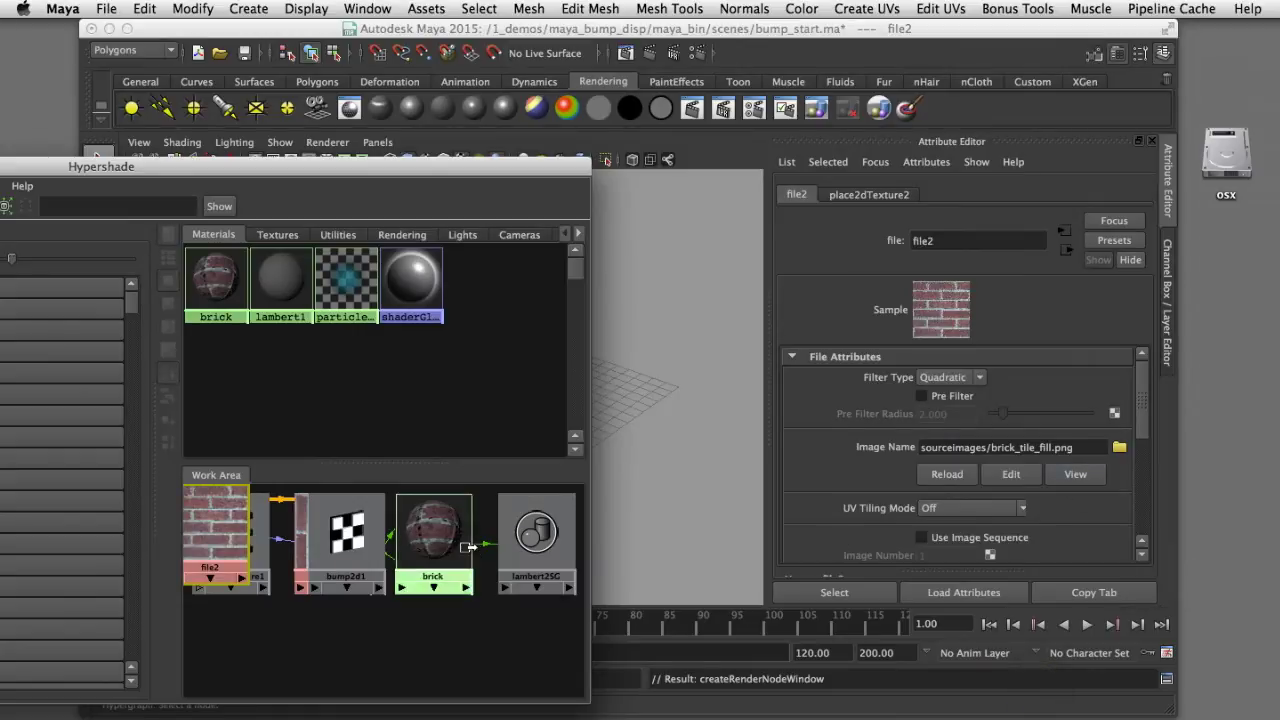
- Graph the brick material's input and output connections again to lay out its colour and bump branches
{"action": "left_click", "coordinate": [443, 537]}
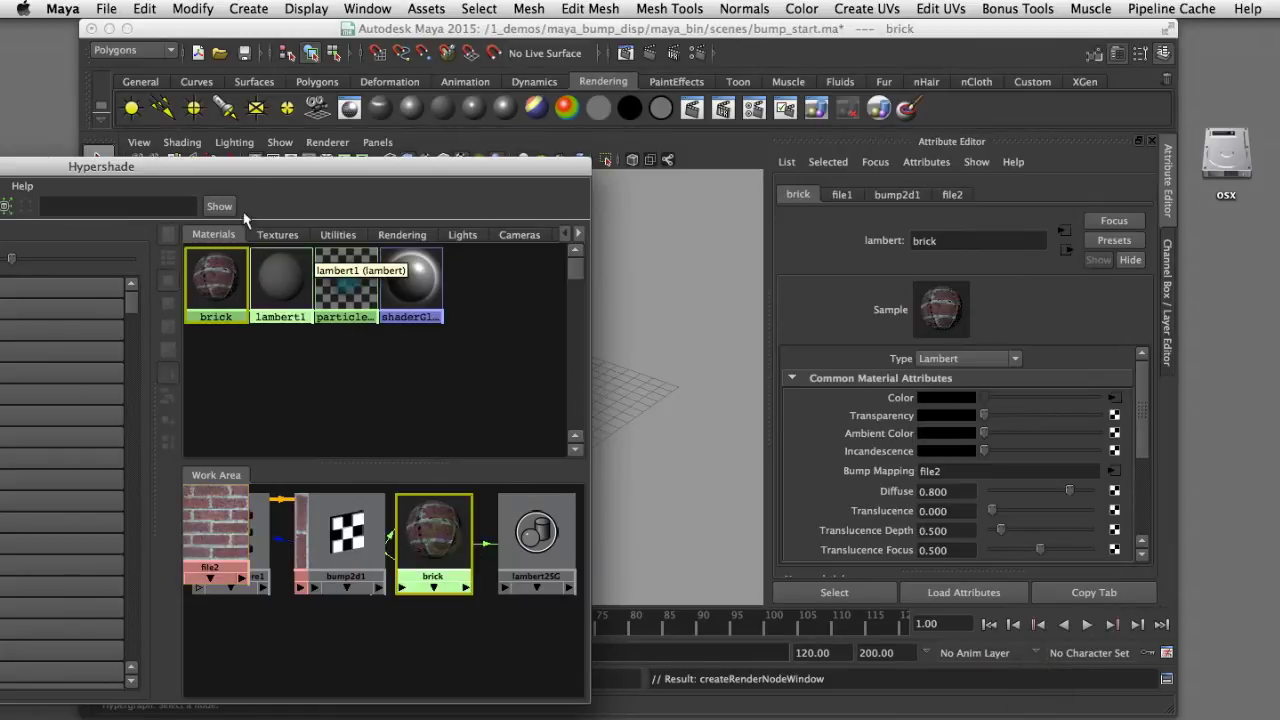
{"action": "left_click_drag", "start_coordinate": [270, 168], "coordinate": [596, 125]}
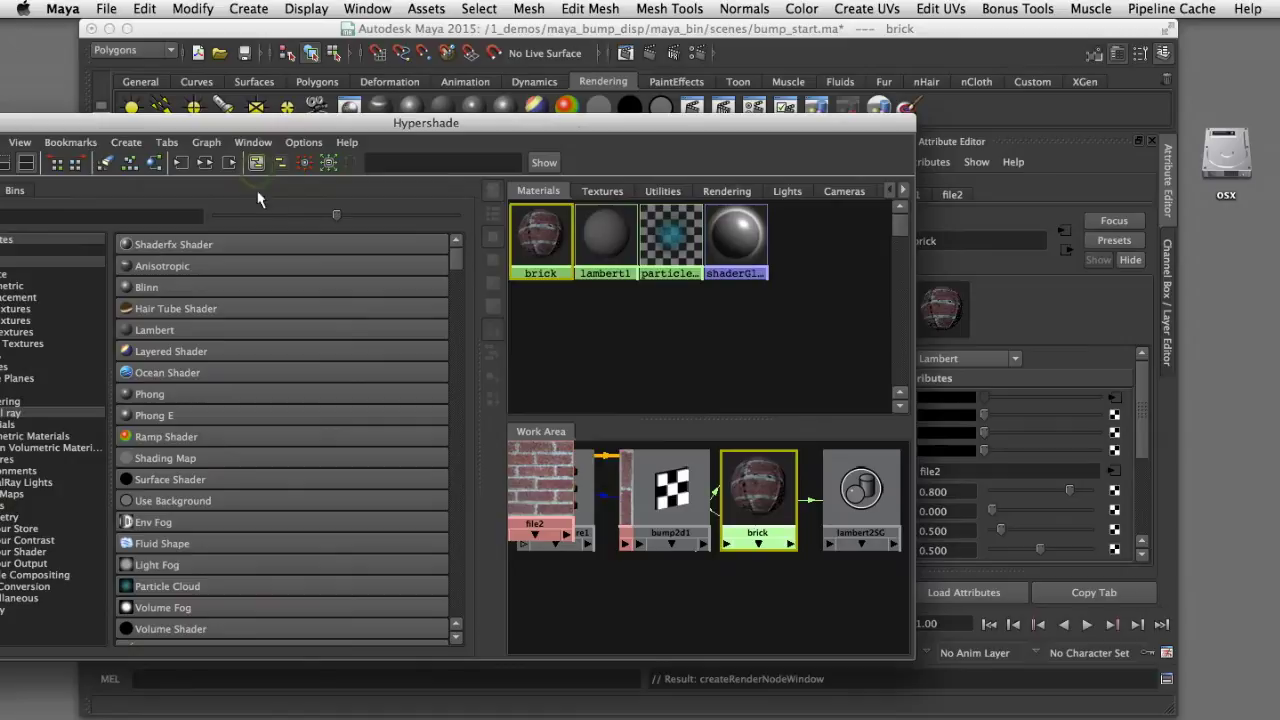
{"action": "left_click", "coordinate": [204, 162]}
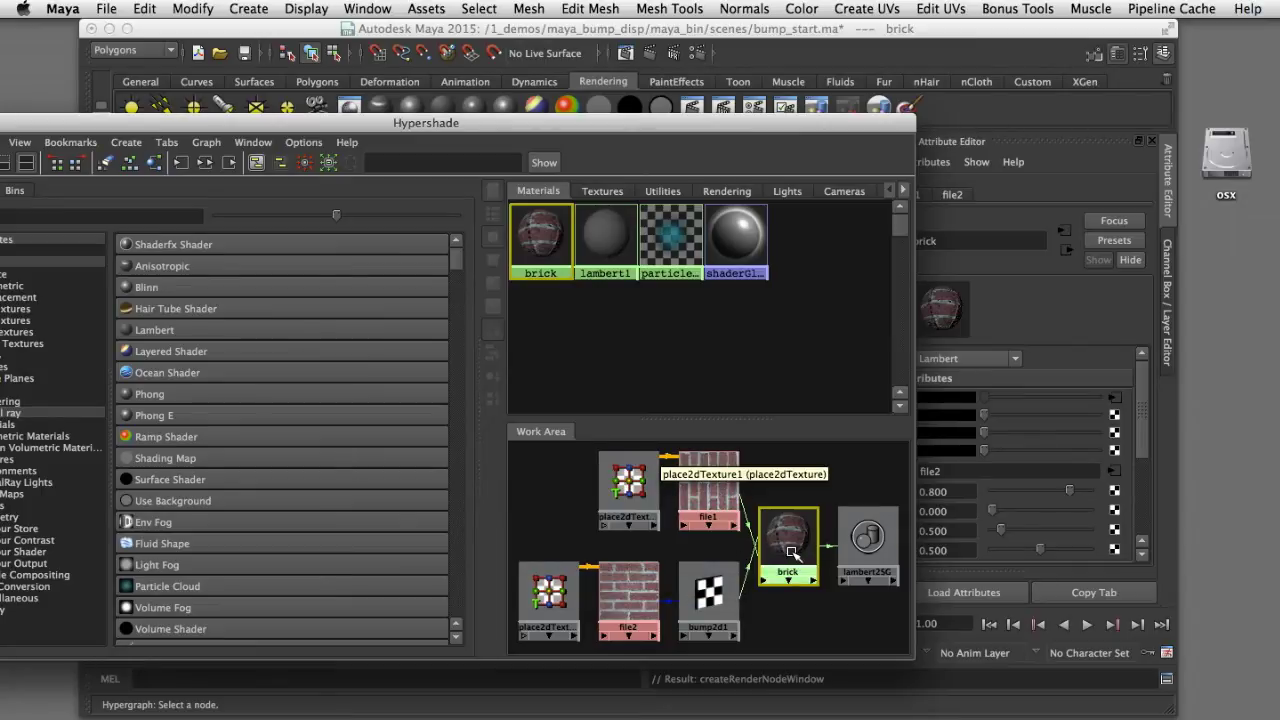
- Uncover the perspective view, render the bumped brick sphere to check it, and close the render
{"action": "left_click_drag", "start_coordinate": [770, 124], "coordinate": [884, 689]}
{"action": "left_click", "coordinate": [718, 158]}
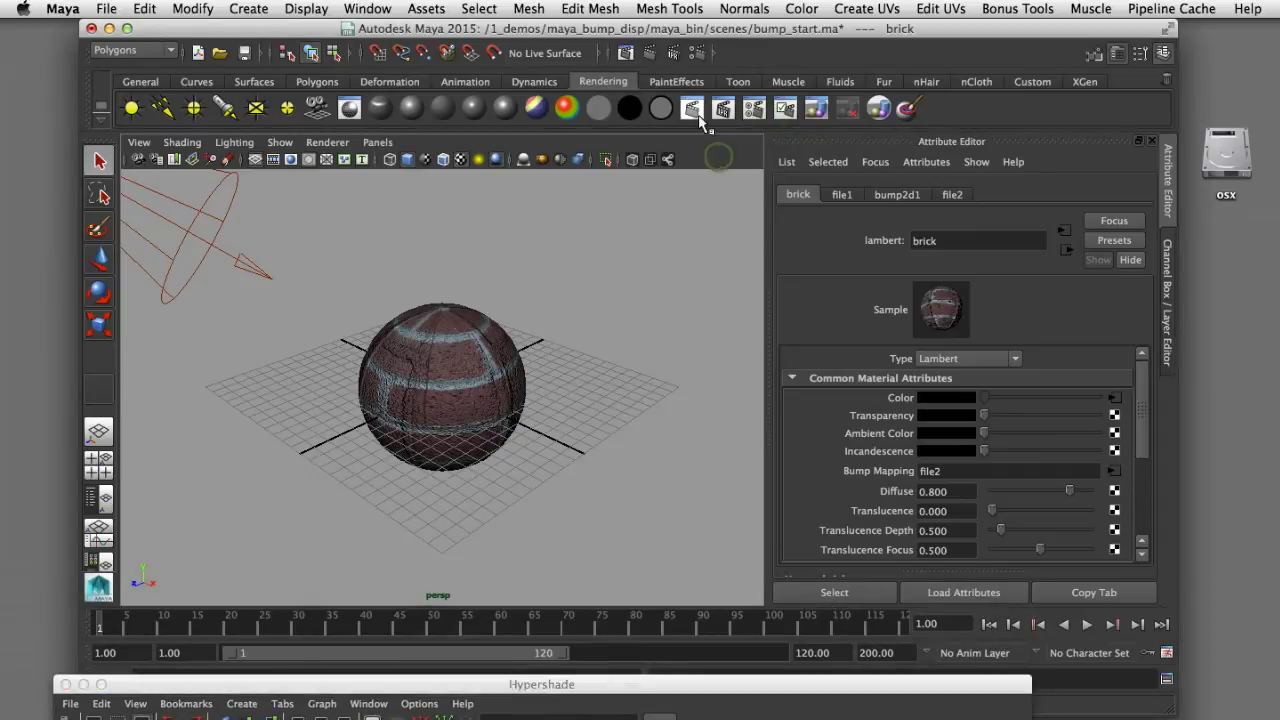
{"action": "left_click", "coordinate": [698, 114]}
{"action": "left_click_drag", "start_coordinate": [730, 109], "coordinate": [566, 89]}
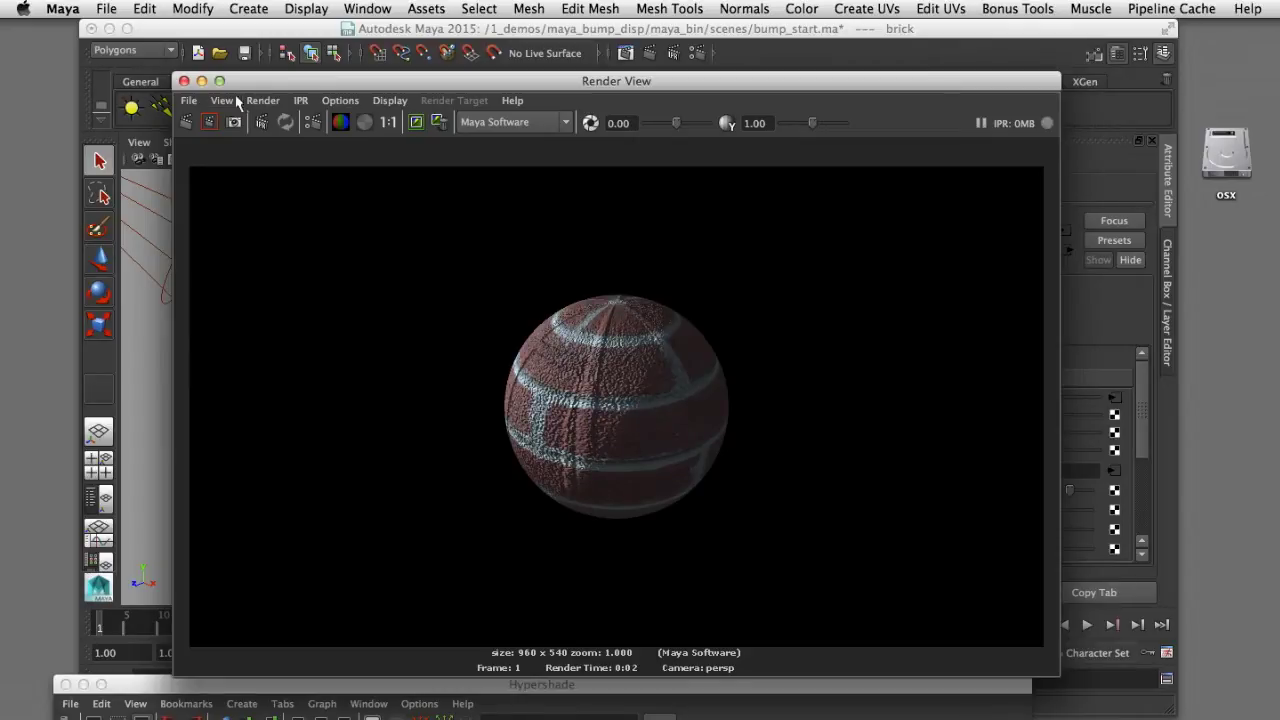
{"action": "left_click", "coordinate": [184, 81]}
- Compare the 2D placement attributes of the colour texture with those of the bump texture in the Hypershade network
{"action": "left_click", "coordinate": [577, 685]}
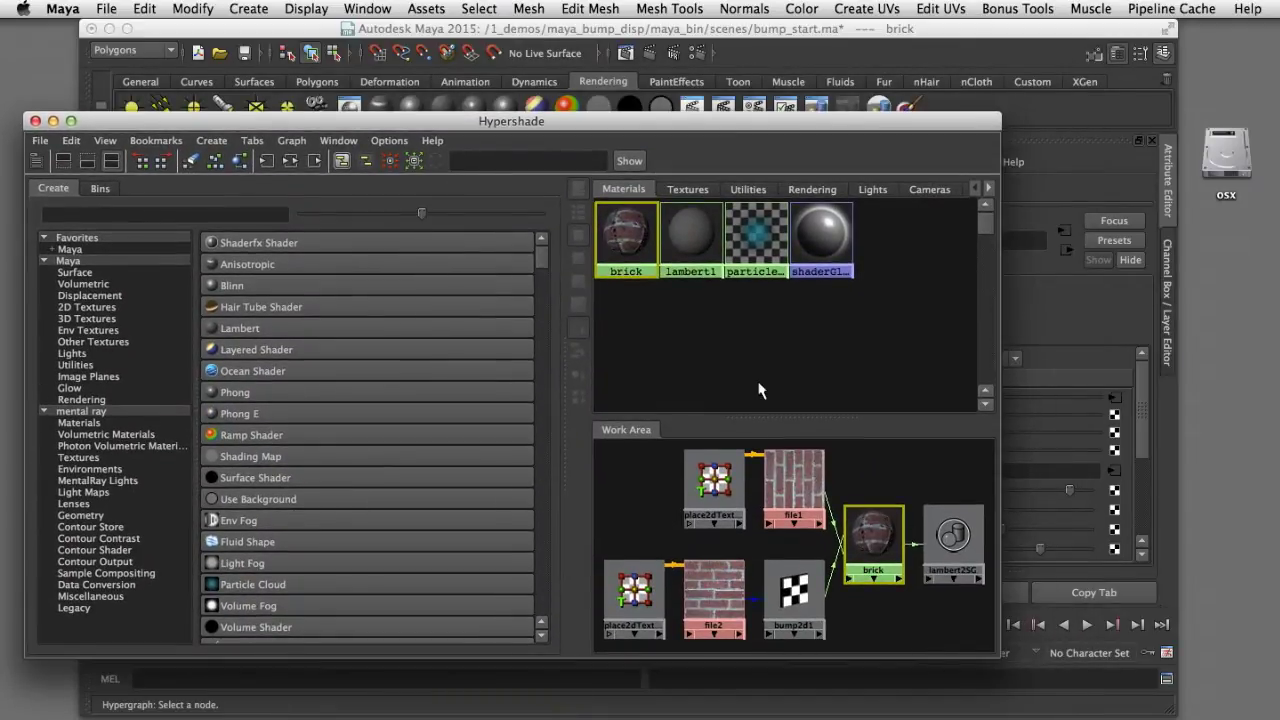
{"action": "left_click", "coordinate": [726, 488]}
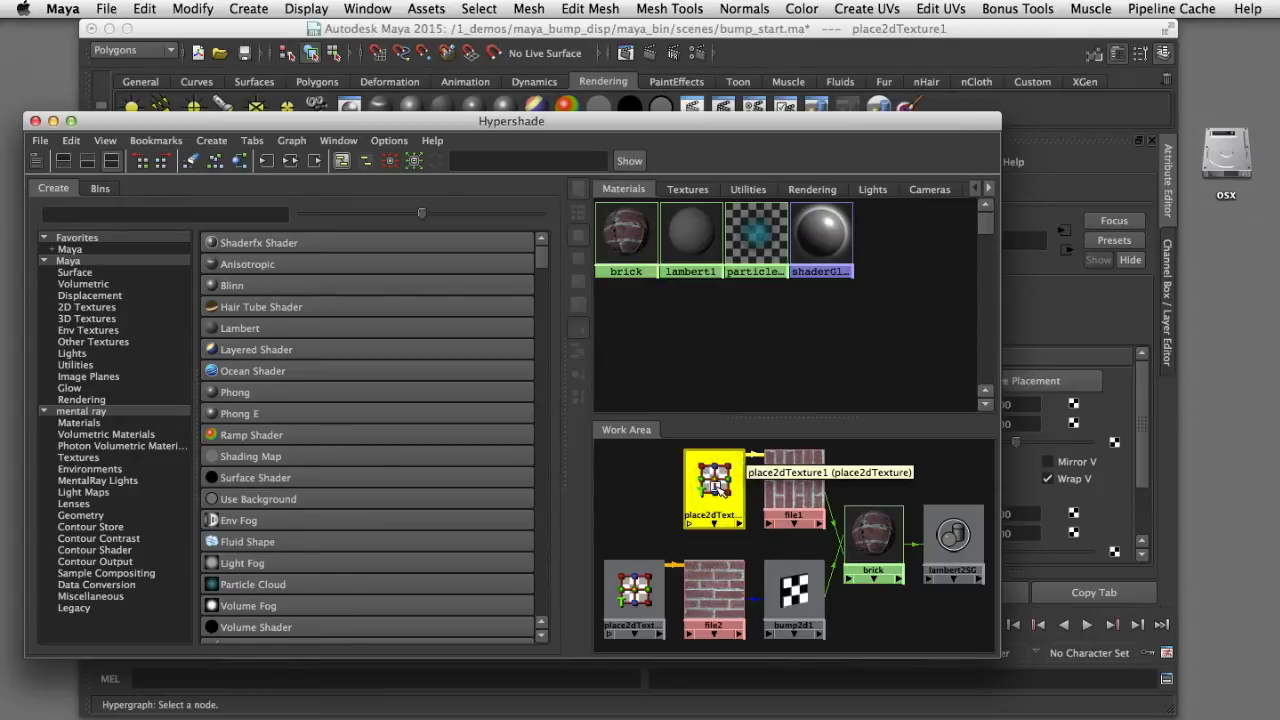
{"action": "left_click_drag", "start_coordinate": [620, 120], "coordinate": [390, 123]}
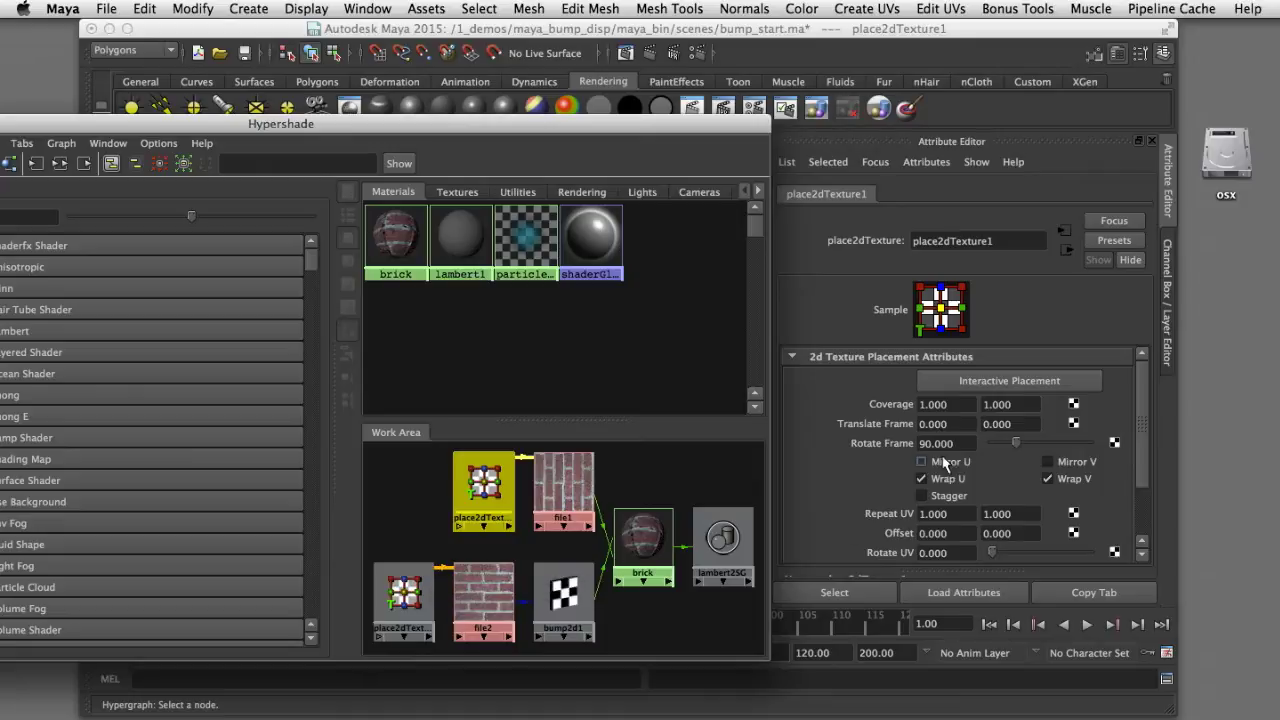
{"action": "left_click", "coordinate": [404, 597]}
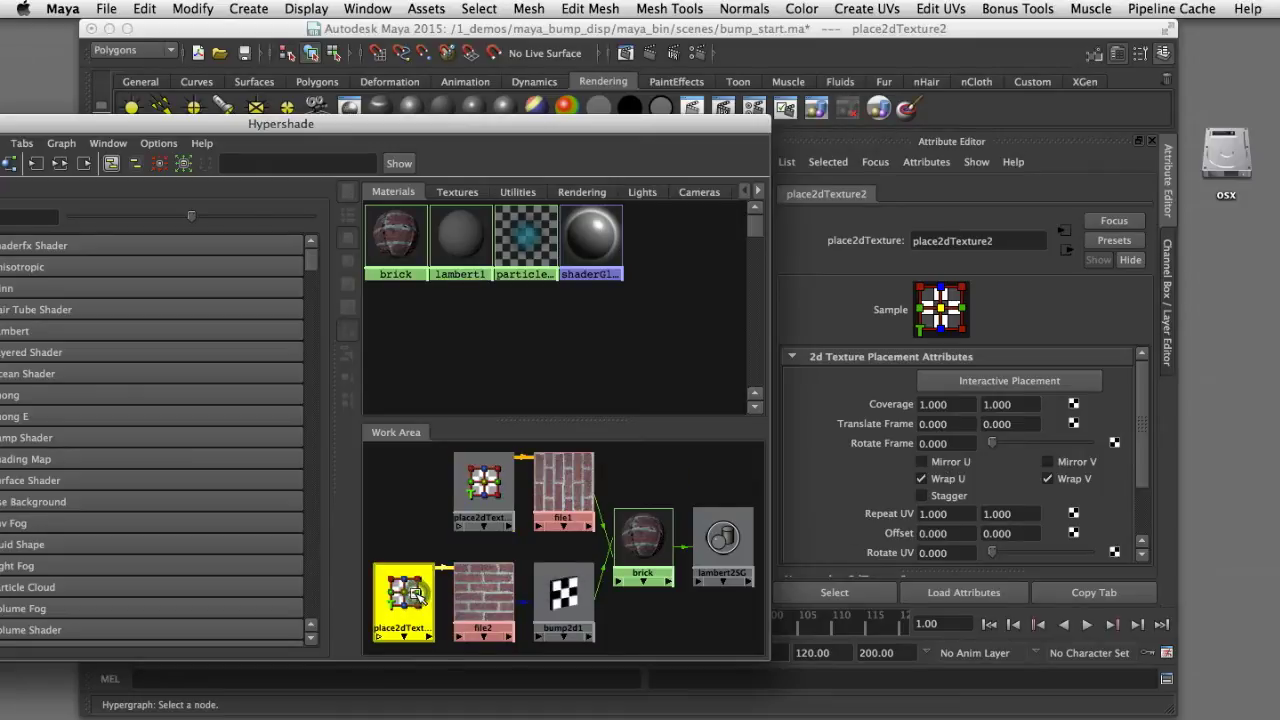
{"action": "left_click", "coordinate": [483, 485]}
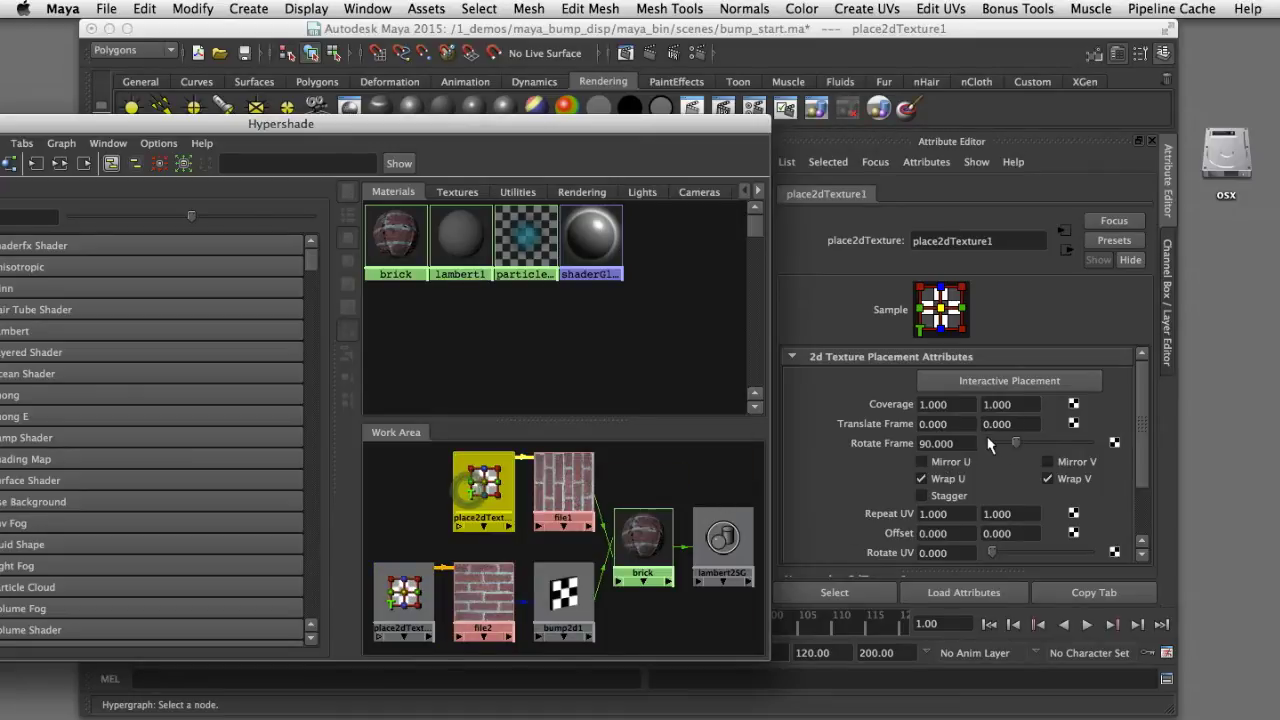
{"action": "left_click", "coordinate": [404, 597]}
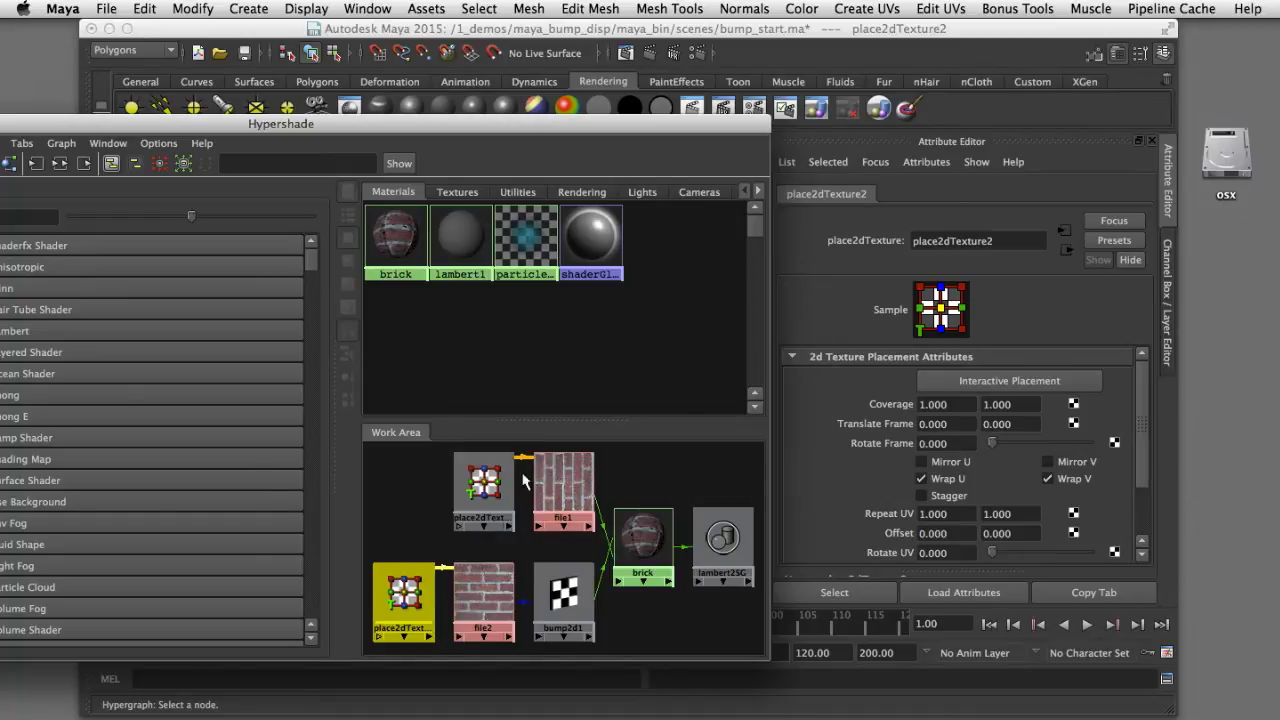
- Move the colour file texture and its 2D placement node away from the brick material in the work area
{"action": "left_click_drag", "start_coordinate": [440, 478], "coordinate": [476, 486]}
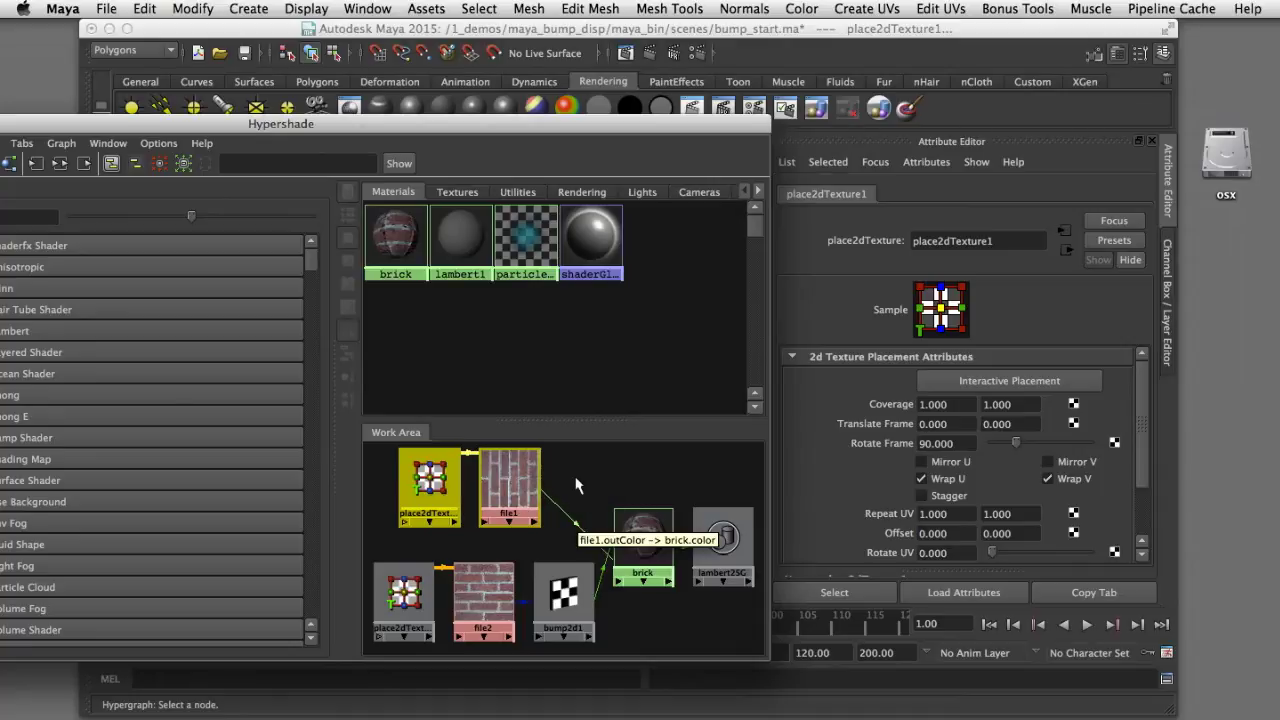
{"action": "scroll", "coordinate": [628, 490], "scroll_direction": "down", "scroll_amount": 4}
{"action": "left_click", "coordinate": [622, 482]}
{"action": "left_click_drag", "start_coordinate": [497, 503], "coordinate": [476, 504]}
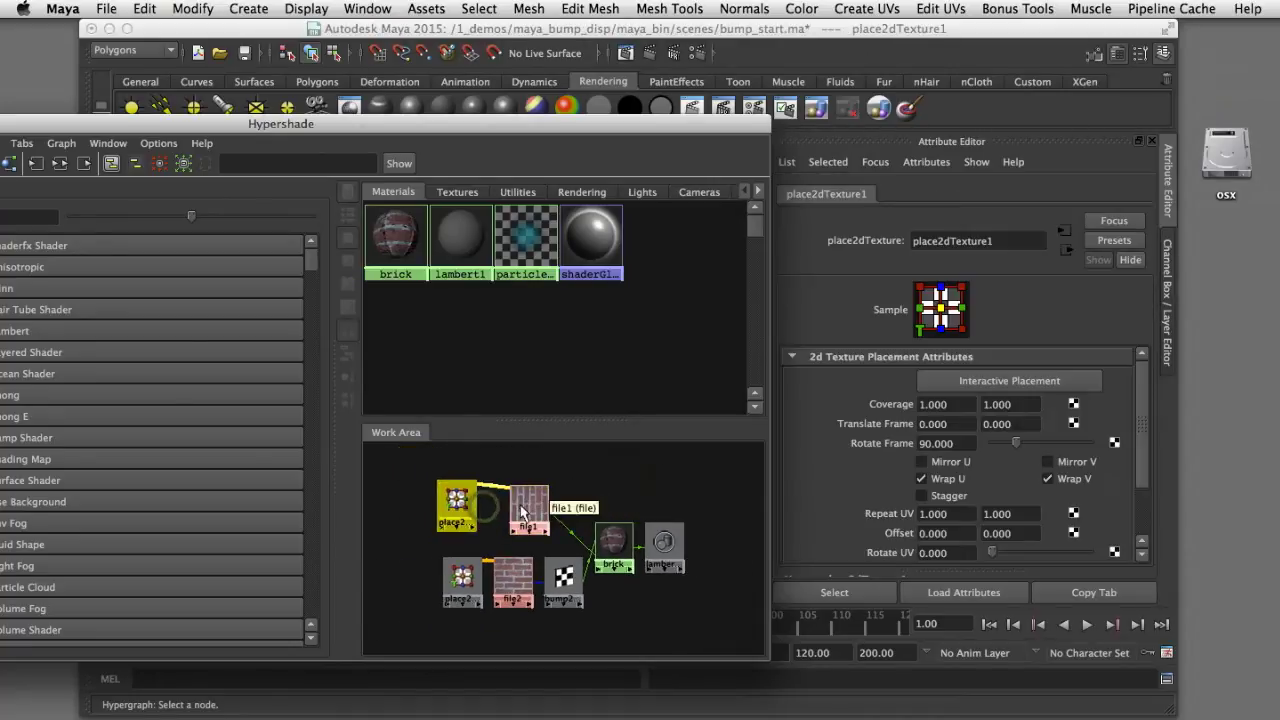
- Duplicate the colour file texture with connections to its network, so the copy shares the same 2D placement node
{"action": "left_click", "coordinate": [527, 505]}
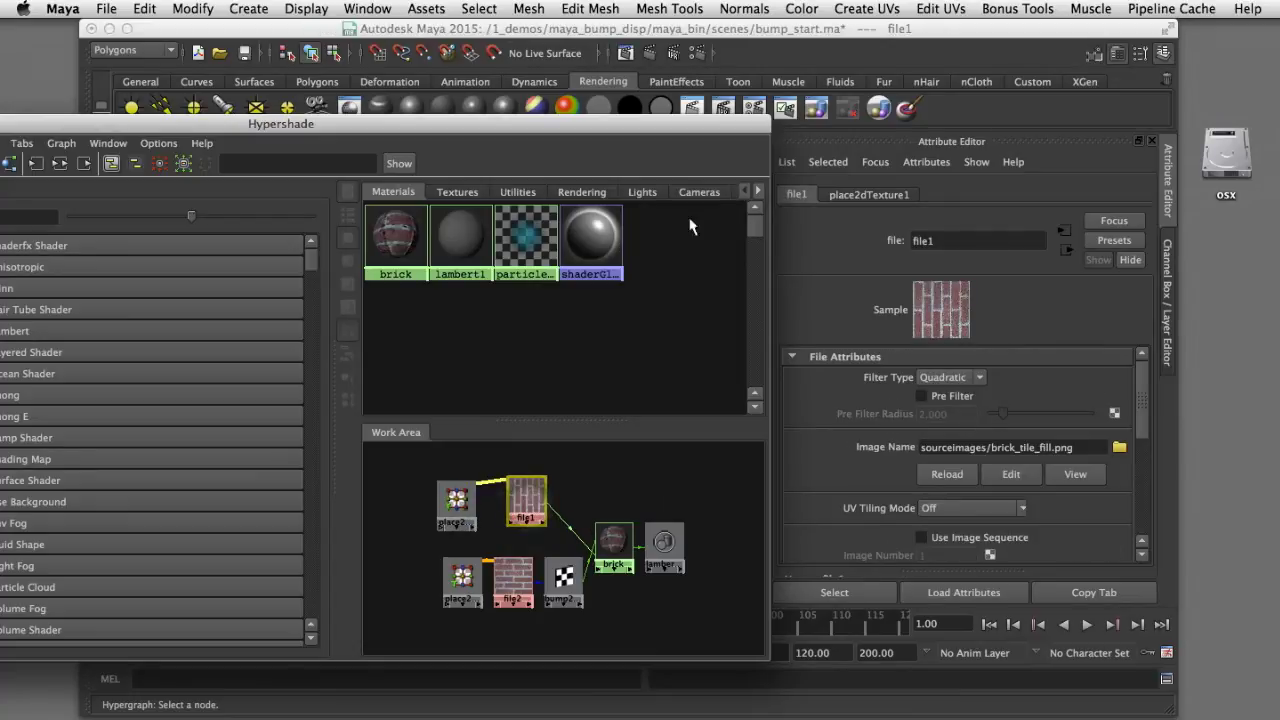
{"action": "left_click_drag", "start_coordinate": [703, 128], "coordinate": [936, 131]}
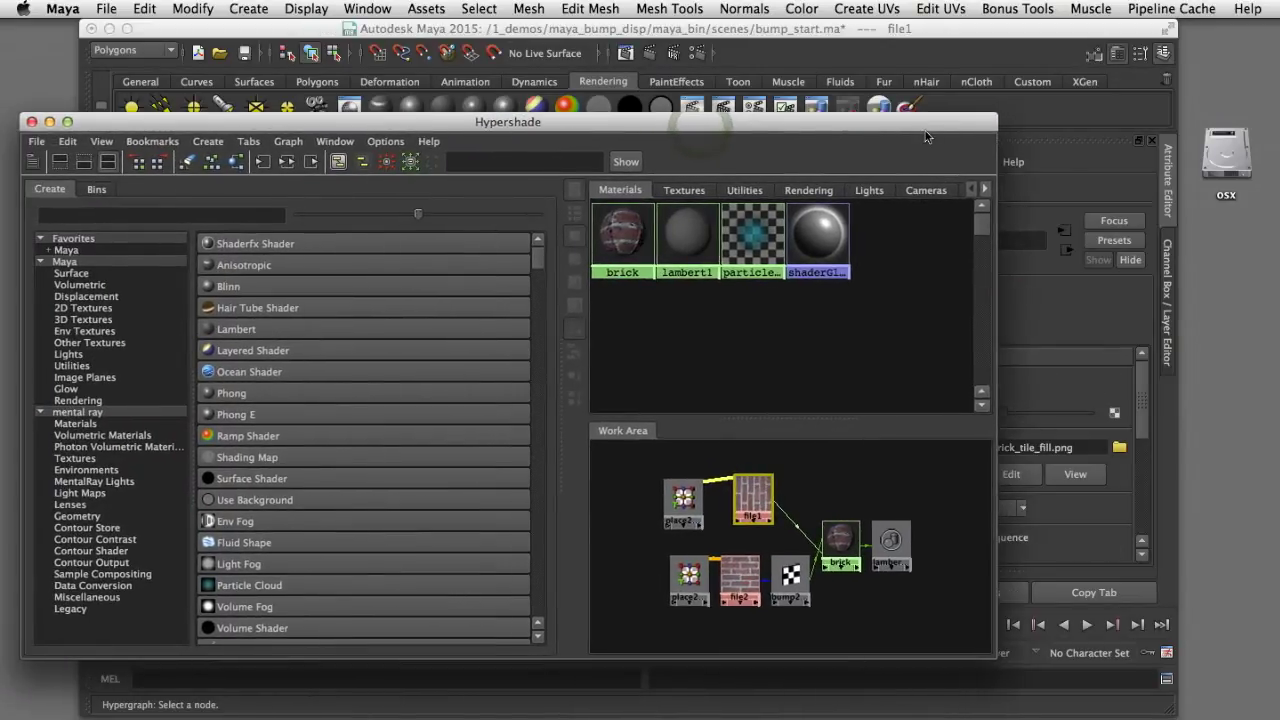
{"action": "left_click", "coordinate": [68, 142]}
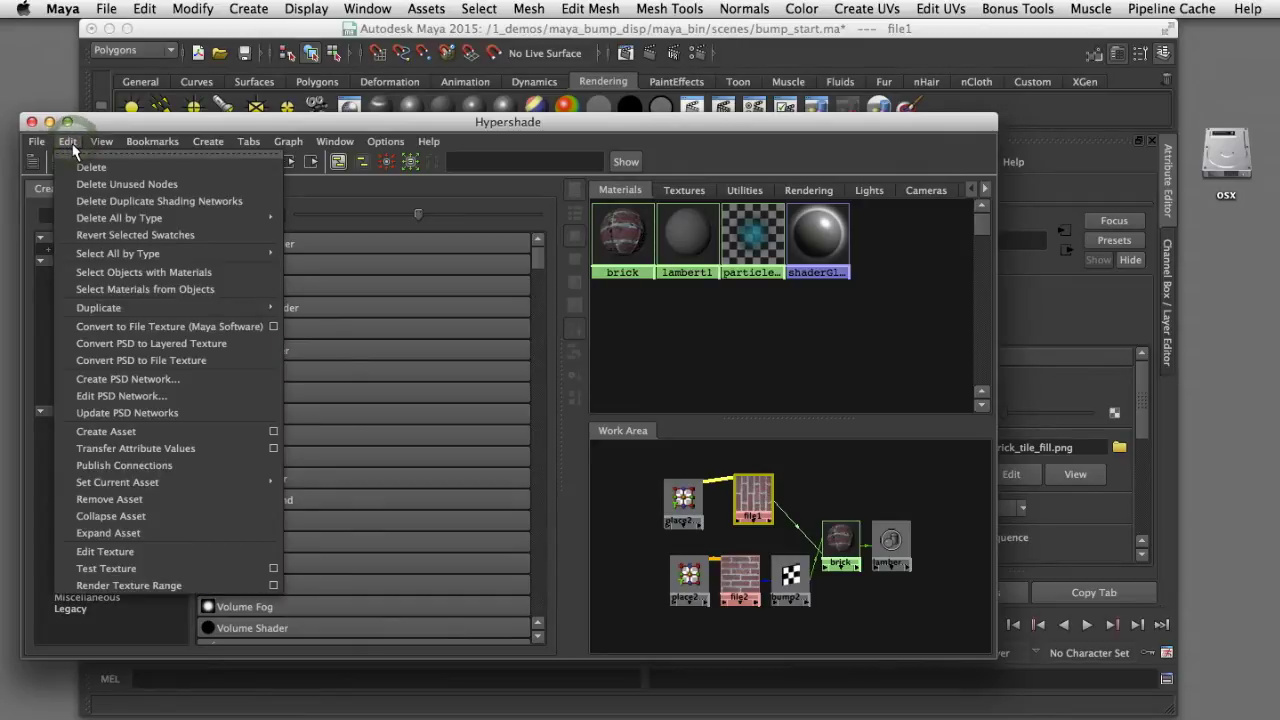
{"action": "mouse_move", "coordinate": [109, 308]}
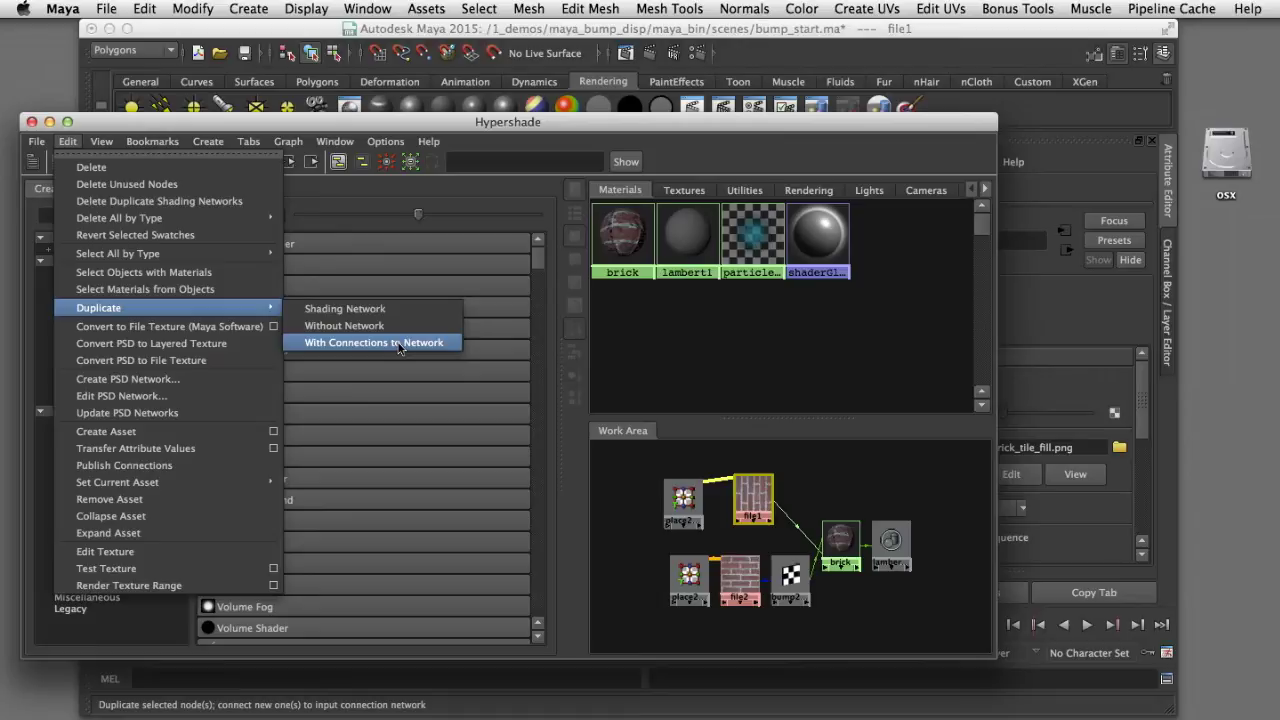
{"action": "left_click", "coordinate": [452, 343]}
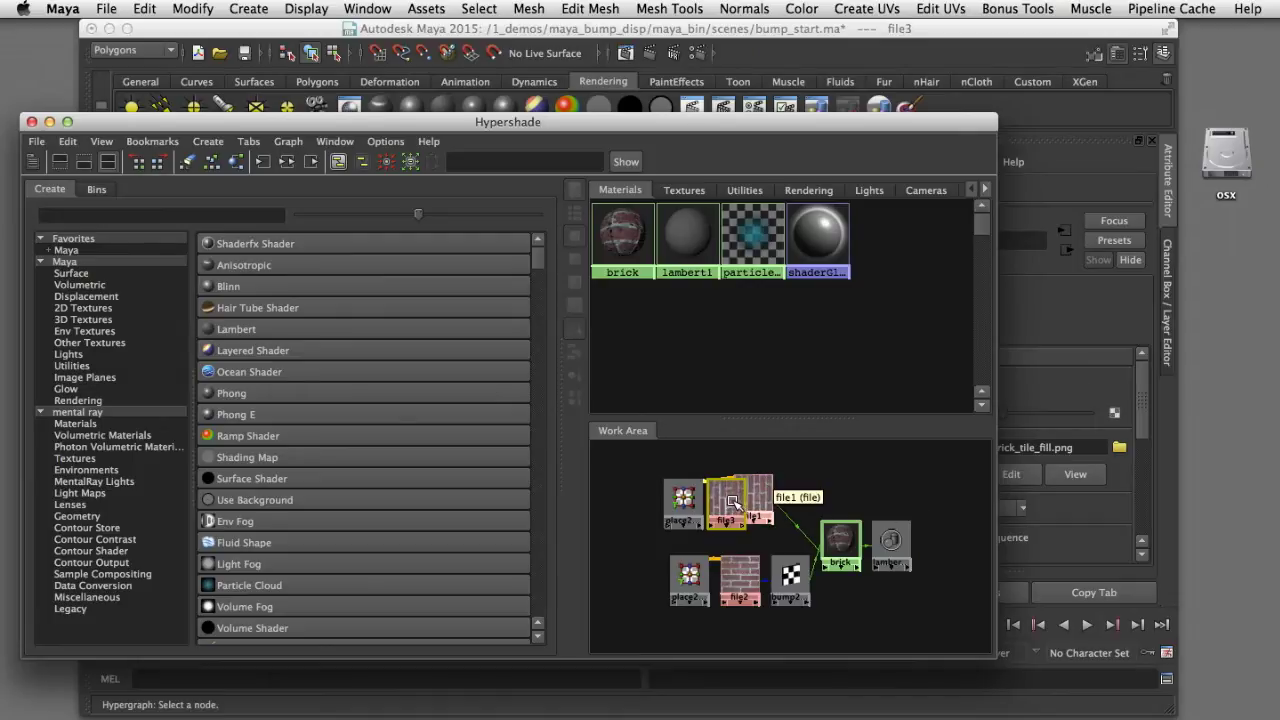
- Spread out the duplicated texture, the colour and bump file textures and their placement nodes in the work area
{"action": "left_click_drag", "start_coordinate": [735, 497], "coordinate": [824, 472]}
{"action": "left_click", "coordinate": [757, 512]}
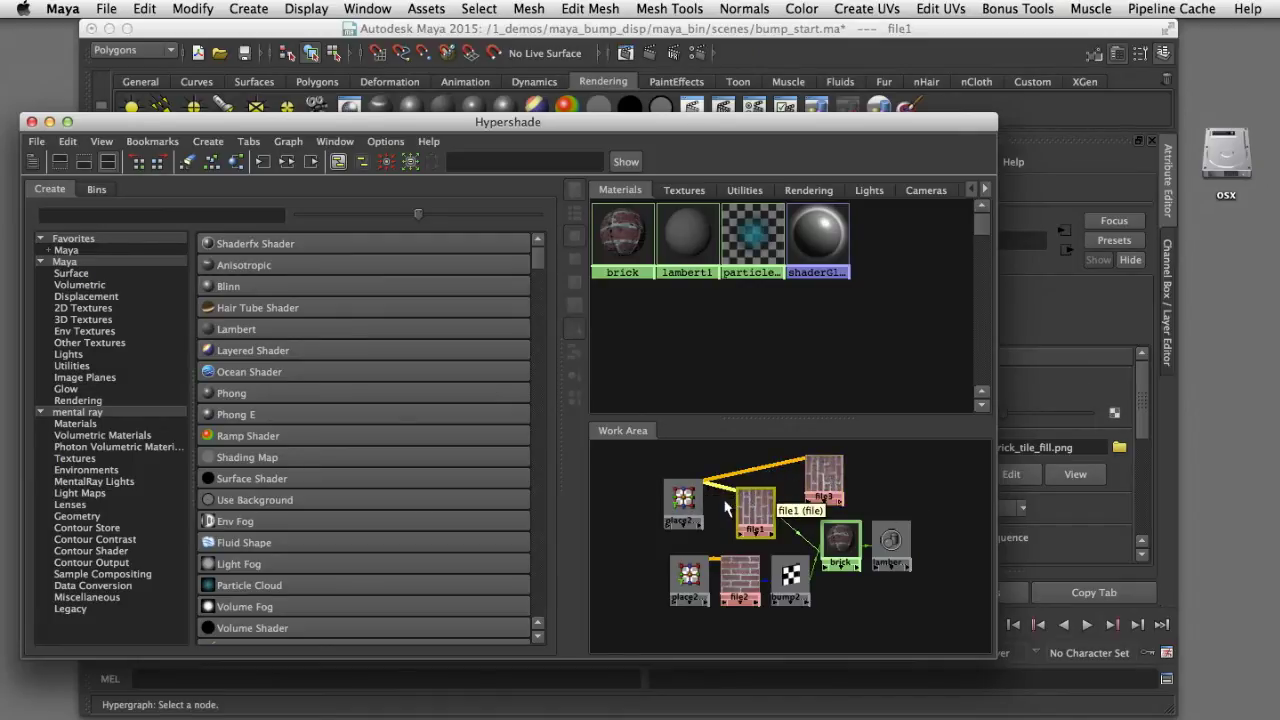
{"action": "left_click_drag", "start_coordinate": [685, 497], "coordinate": [673, 485]}
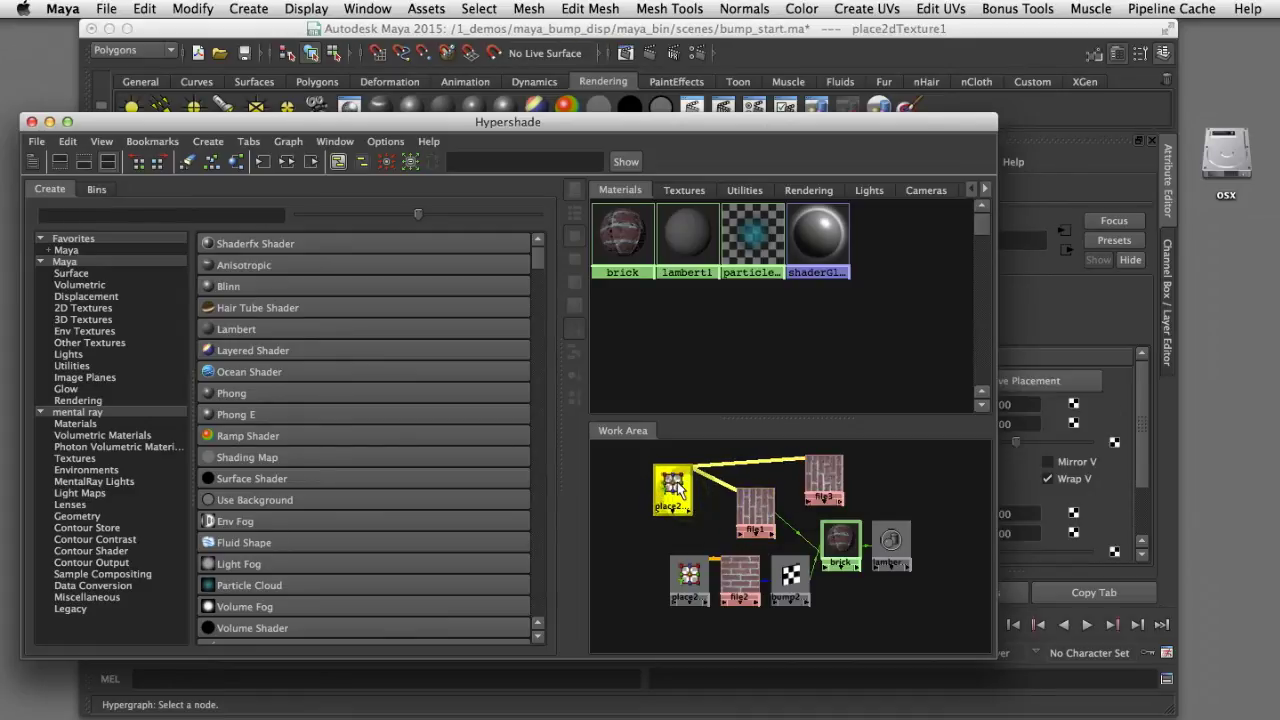
{"action": "left_click_drag", "start_coordinate": [822, 486], "coordinate": [806, 486]}
{"action": "left_click_drag", "start_coordinate": [635, 567], "coordinate": [705, 593]}
{"action": "left_click_drag", "start_coordinate": [700, 590], "coordinate": [658, 596]}
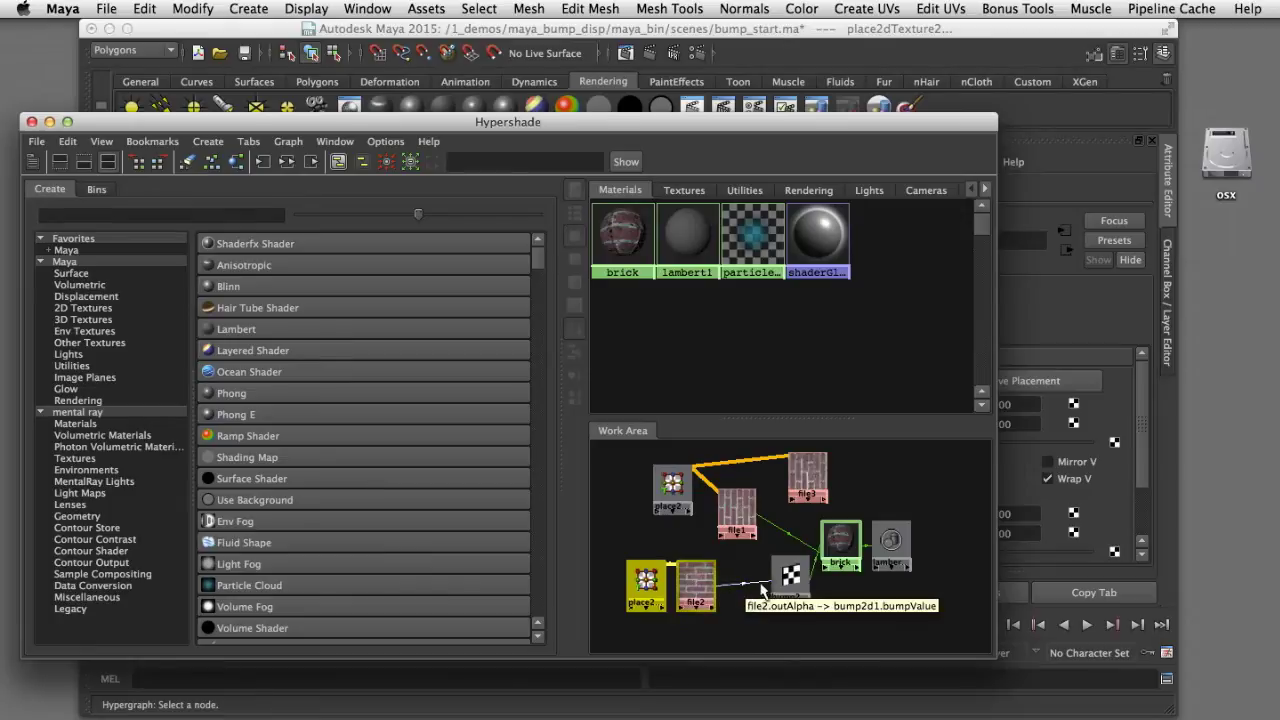
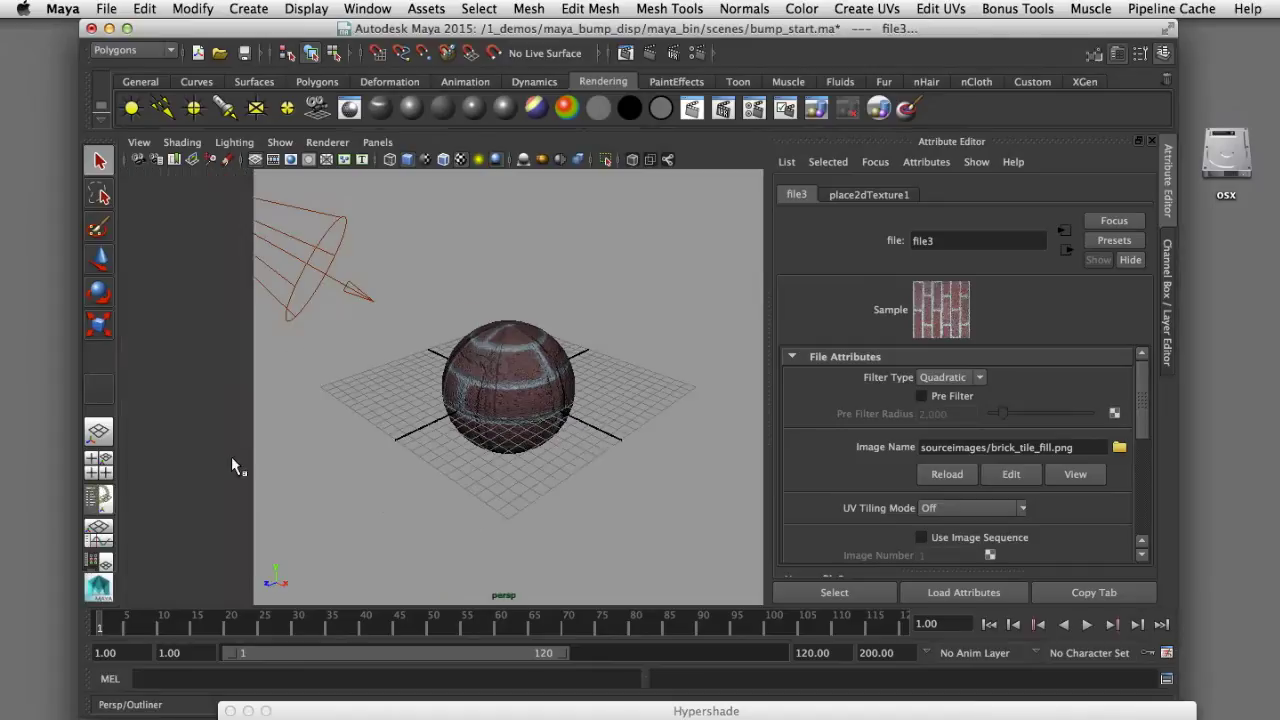
- Replace the Outliner beside the perspective view with the Node Editor
{"action": "left_click_drag", "start_coordinate": [413, 444], "coordinate": [437, 430]}
{"action": "left_click", "coordinate": [241, 146]}
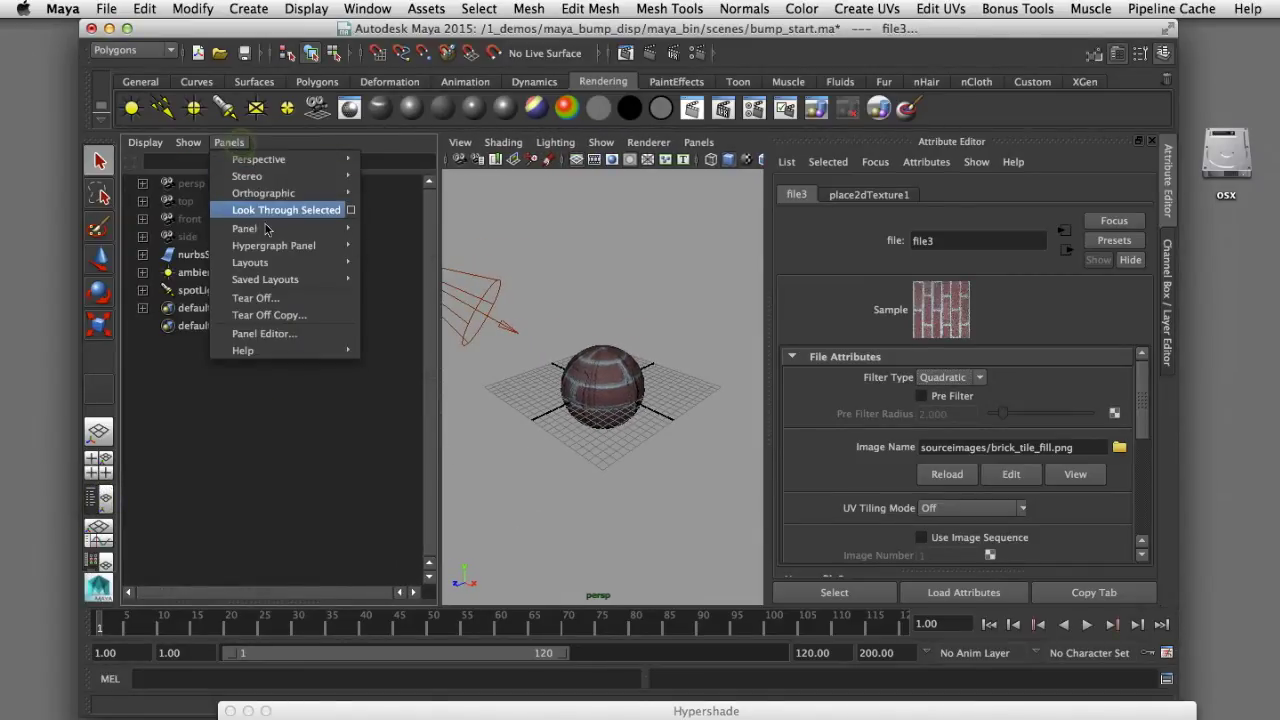
{"action": "mouse_move", "coordinate": [266, 232]}
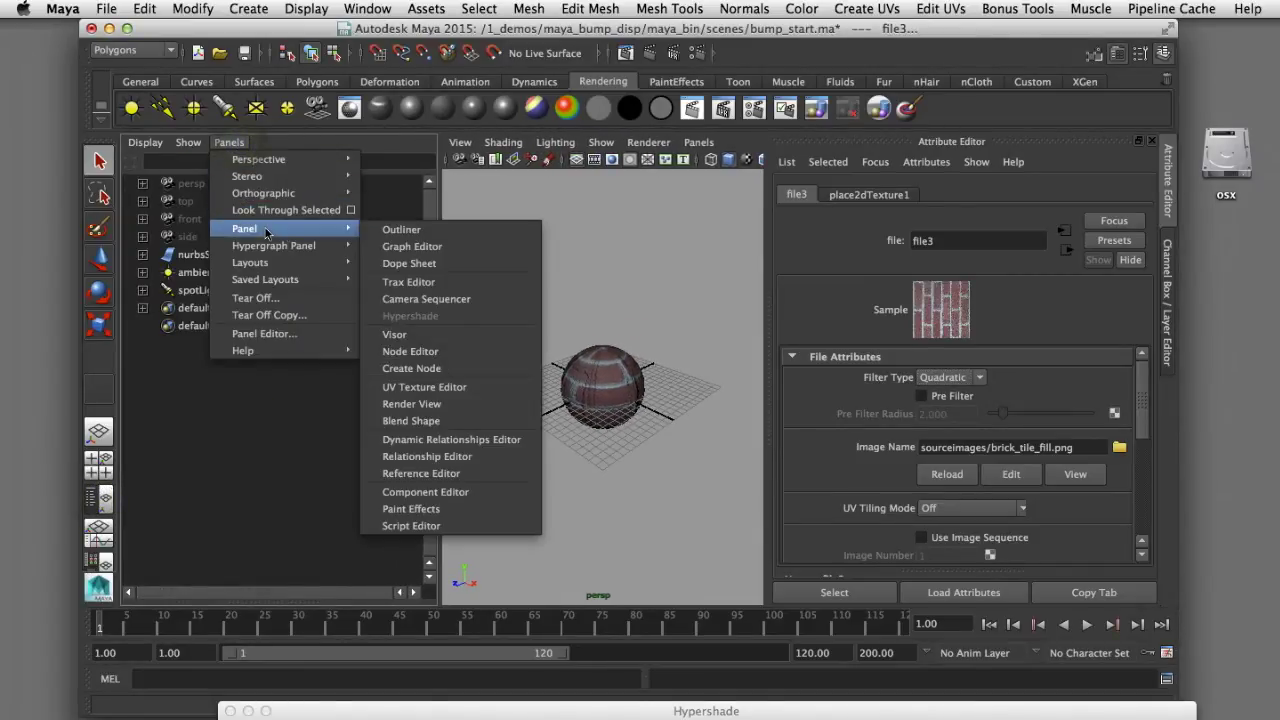
{"action": "left_click", "coordinate": [408, 351]}
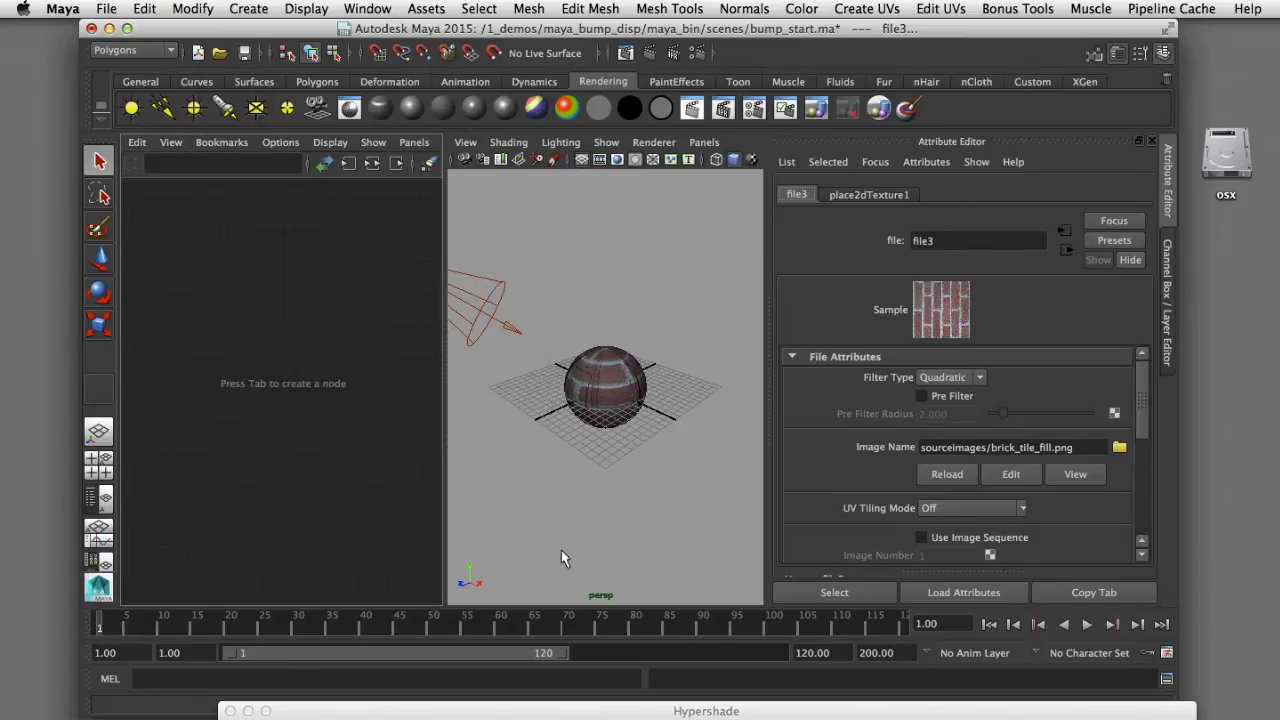
- Graph the input and output connections of the selected brick network nodes in the Node Editor and widen its panel
{"action": "left_click_drag", "start_coordinate": [772, 711], "coordinate": [740, 686]}
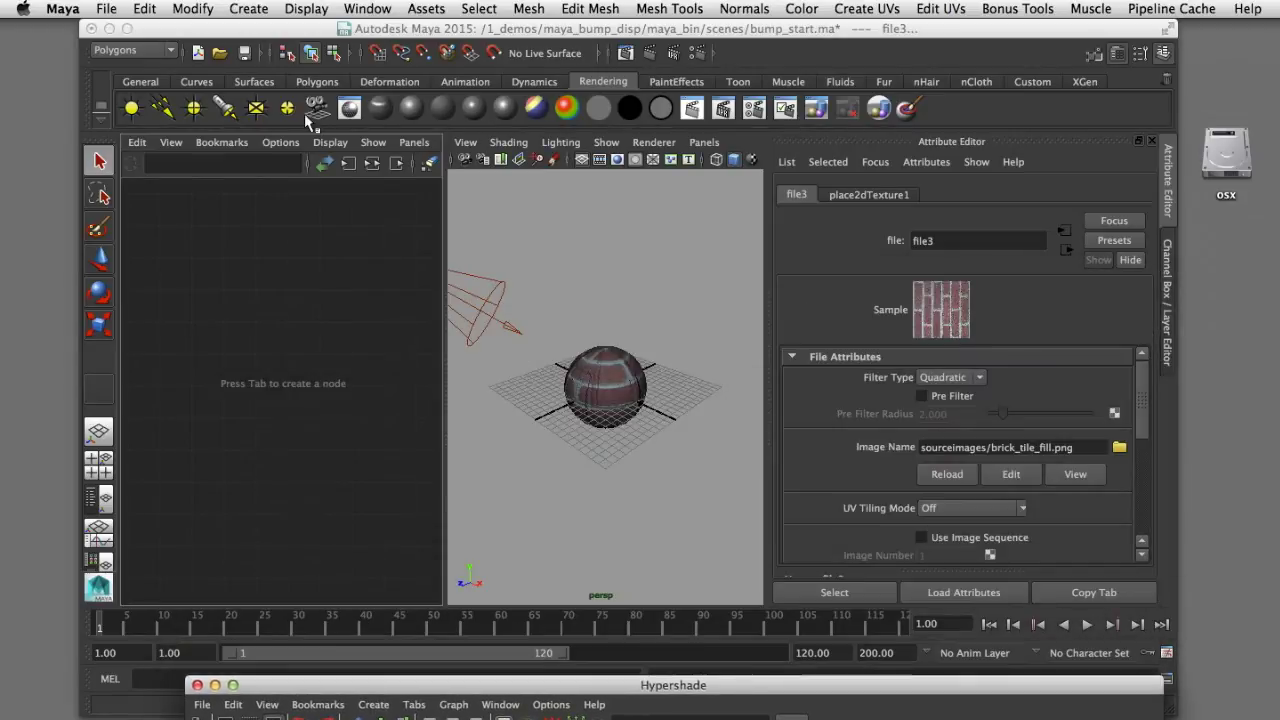
{"action": "left_click", "coordinate": [371, 164]}
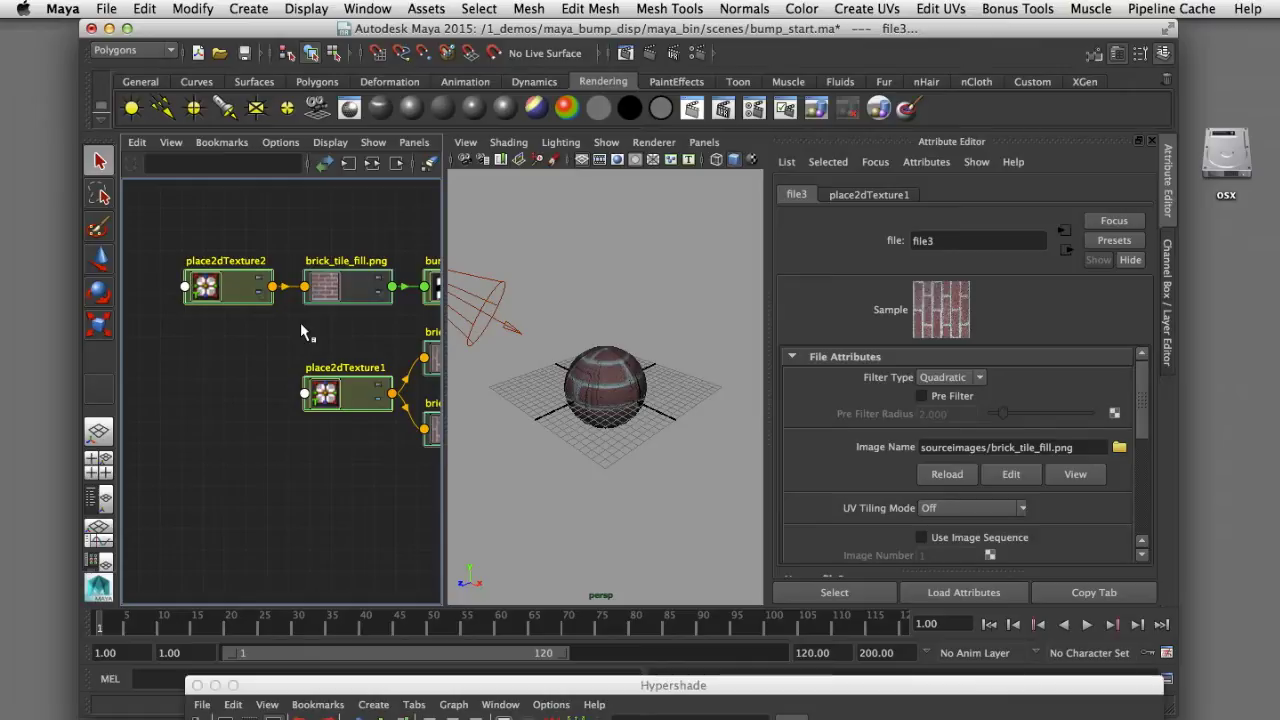
{"action": "key", "text": "a"}
{"action": "scroll", "coordinate": [301, 357], "scroll_direction": "down", "scroll_amount": 3}
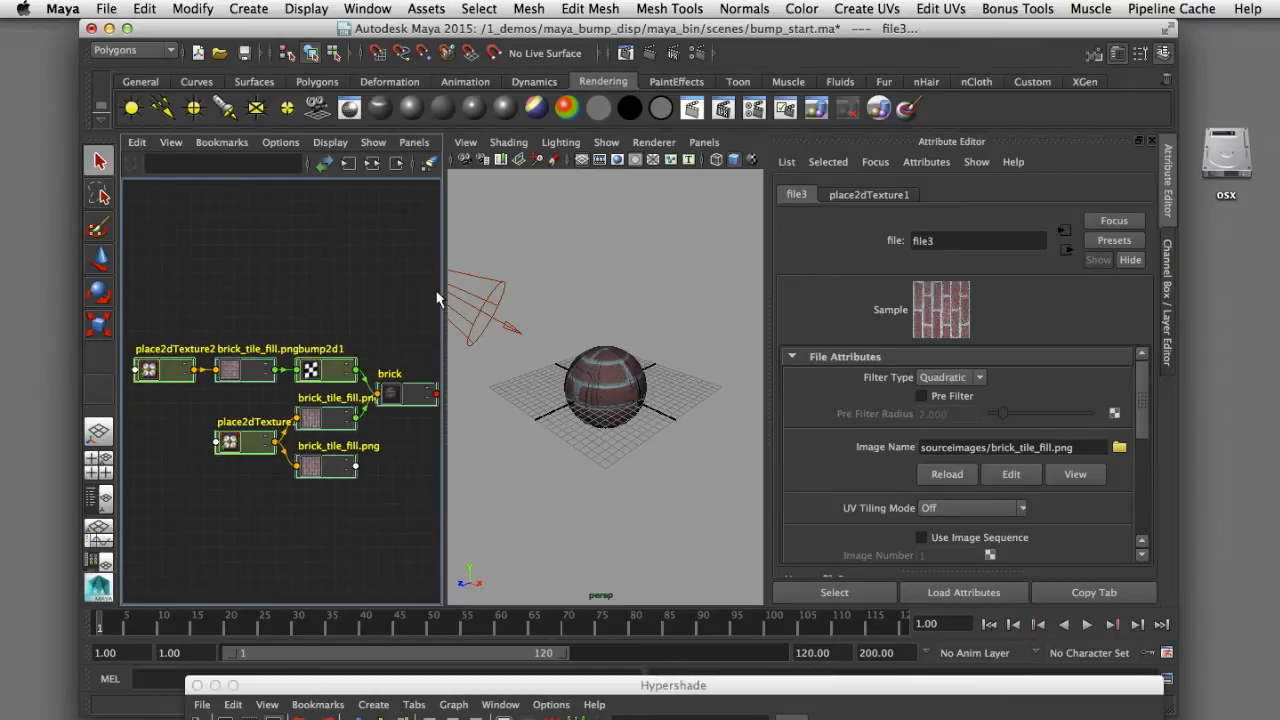
{"action": "left_click_drag", "start_coordinate": [443, 298], "coordinate": [645, 230]}
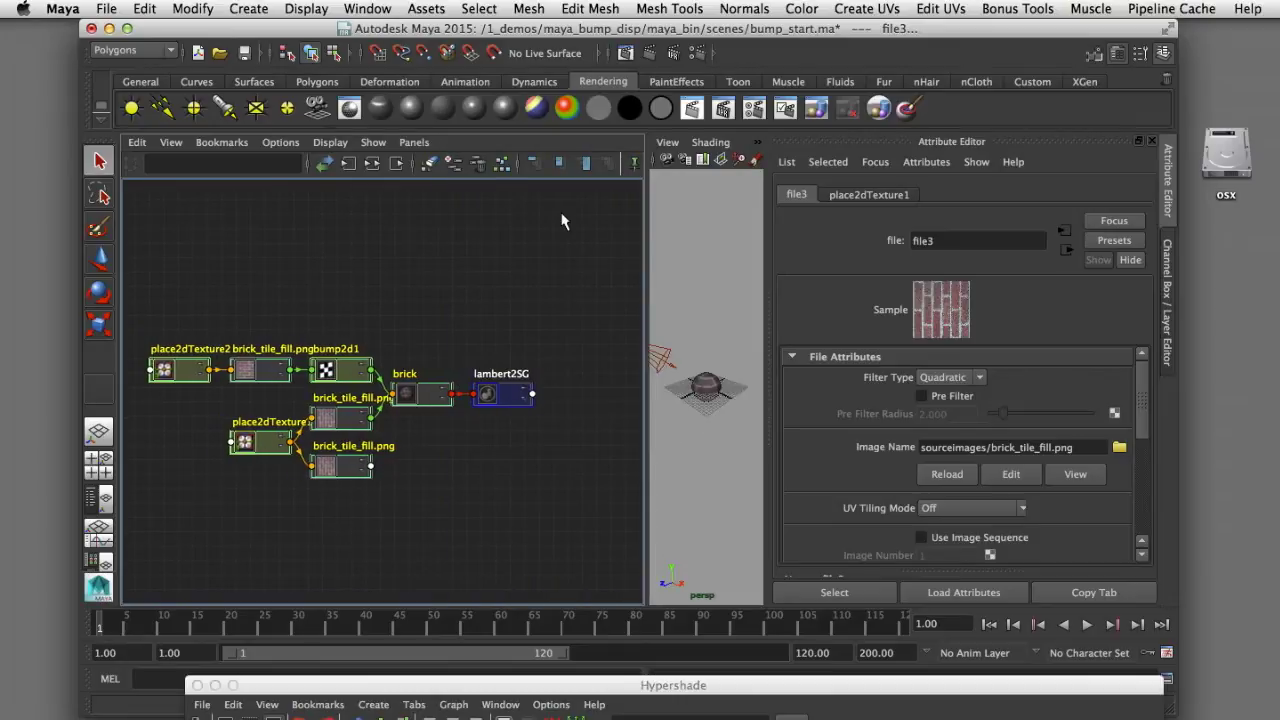
- Show the connected attributes on the Node Editor nodes and rearrange the graph
{"action": "left_click", "coordinate": [558, 163]}
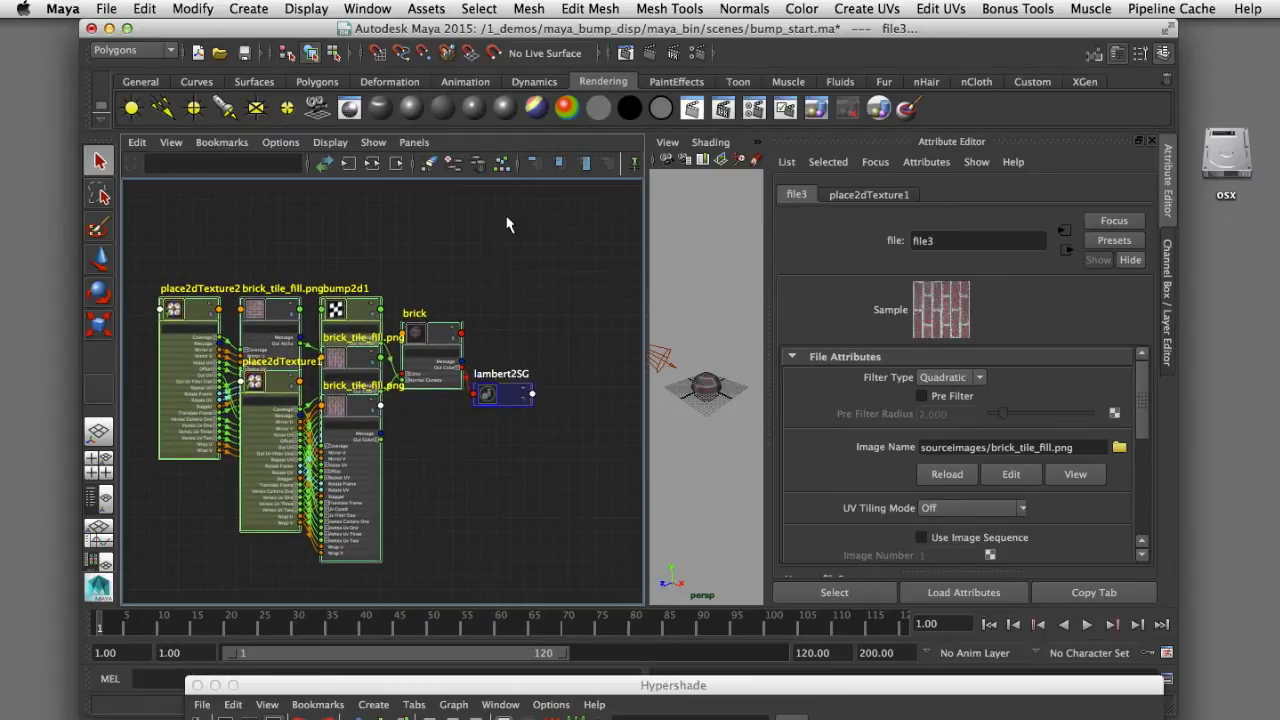
{"action": "left_click", "coordinate": [502, 163]}
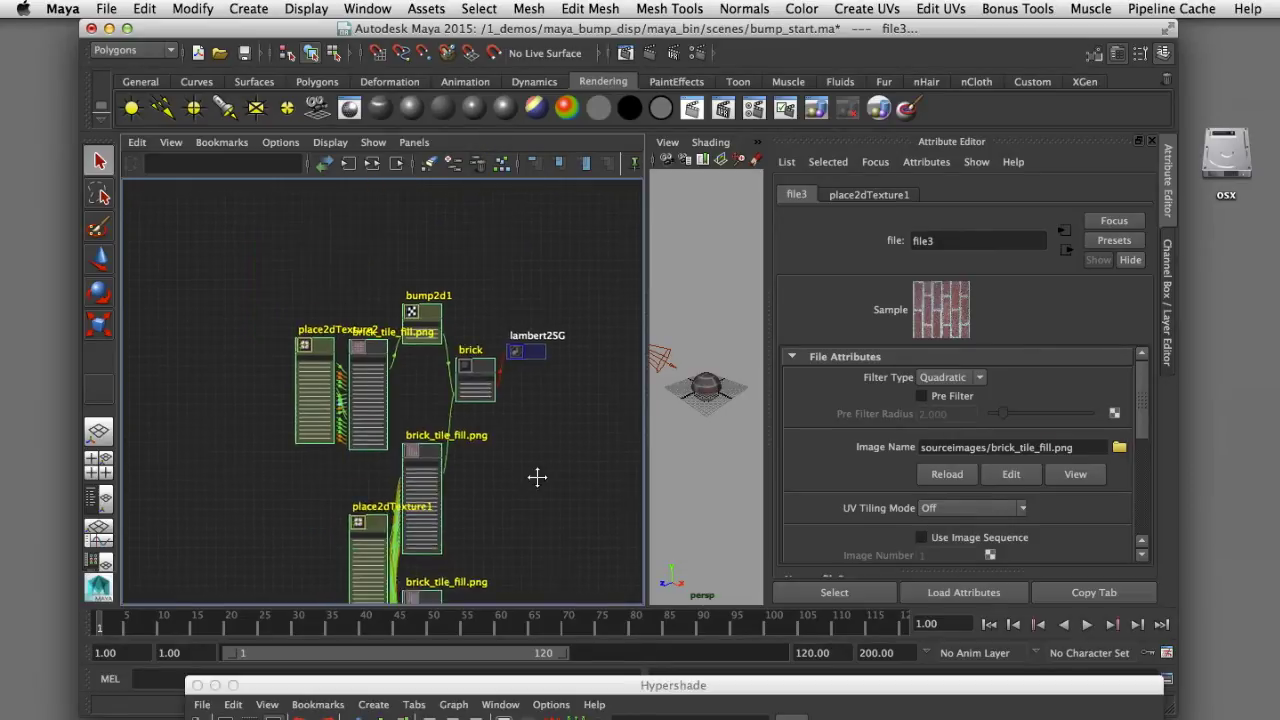
- Move the second placement node and its bump file texture clear of the bump2d1 node and examine their Out Alpha to Bump Value connection
{"action": "left_click_drag", "start_coordinate": [282, 352], "coordinate": [316, 335]}
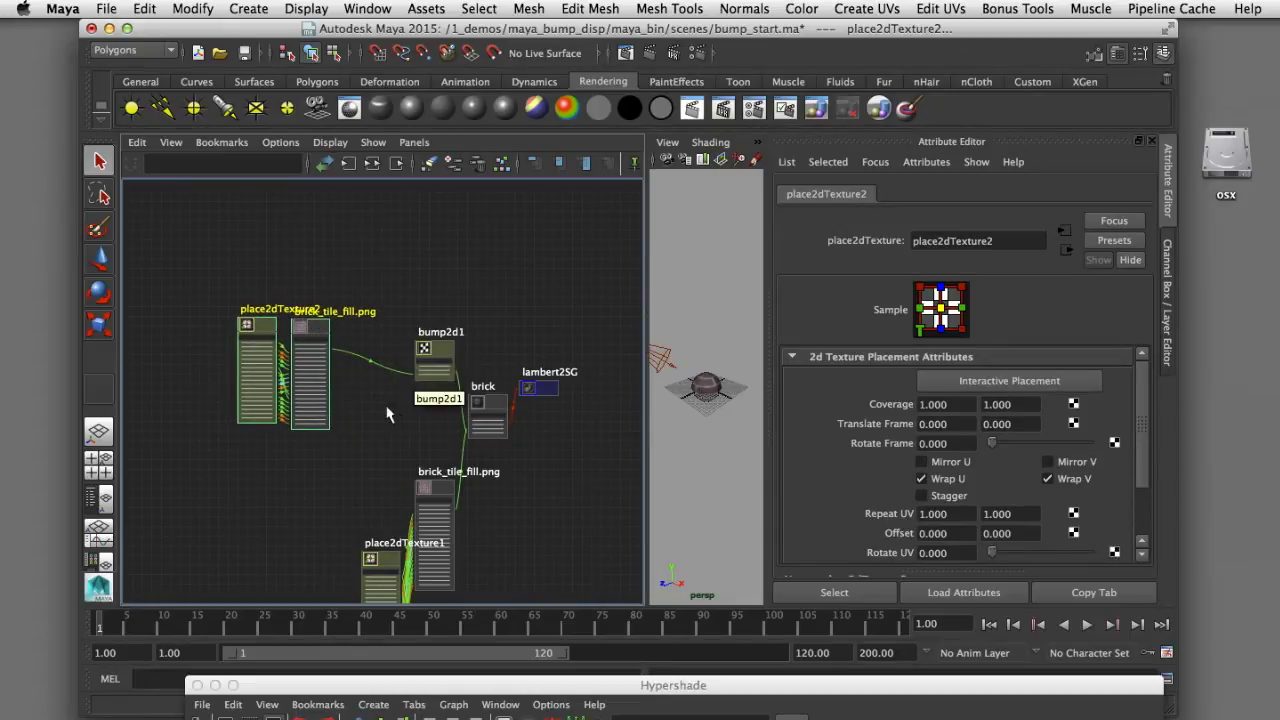
{"action": "scroll", "coordinate": [388, 413], "scroll_direction": "up", "scroll_amount": 5}
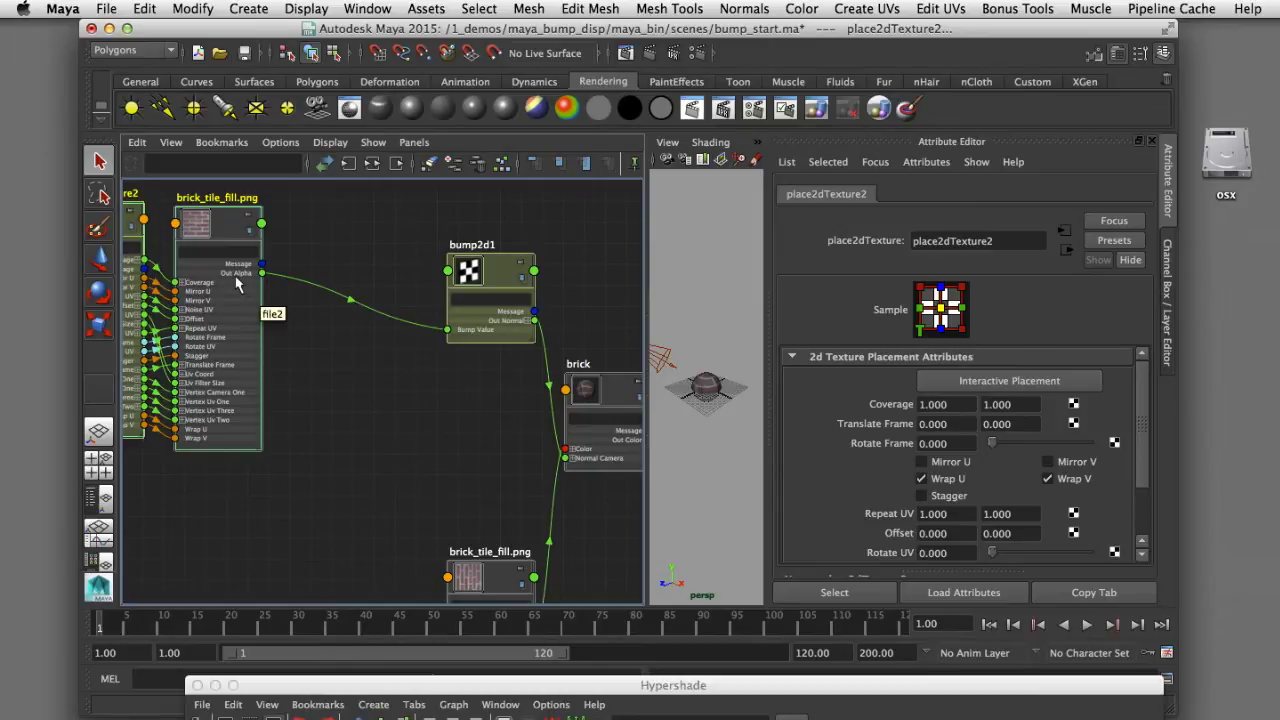
{"action": "left_click", "coordinate": [360, 302]}
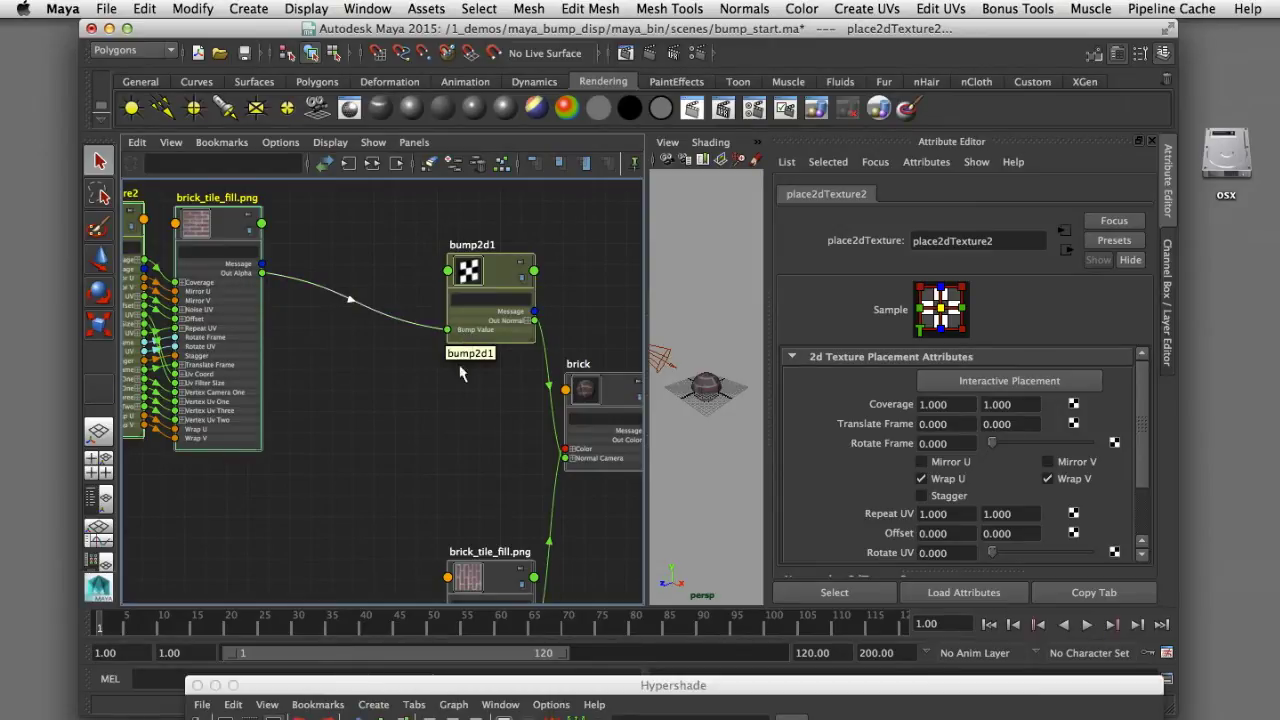
{"action": "scroll", "coordinate": [371, 383], "scroll_direction": "down", "scroll_amount": 3}
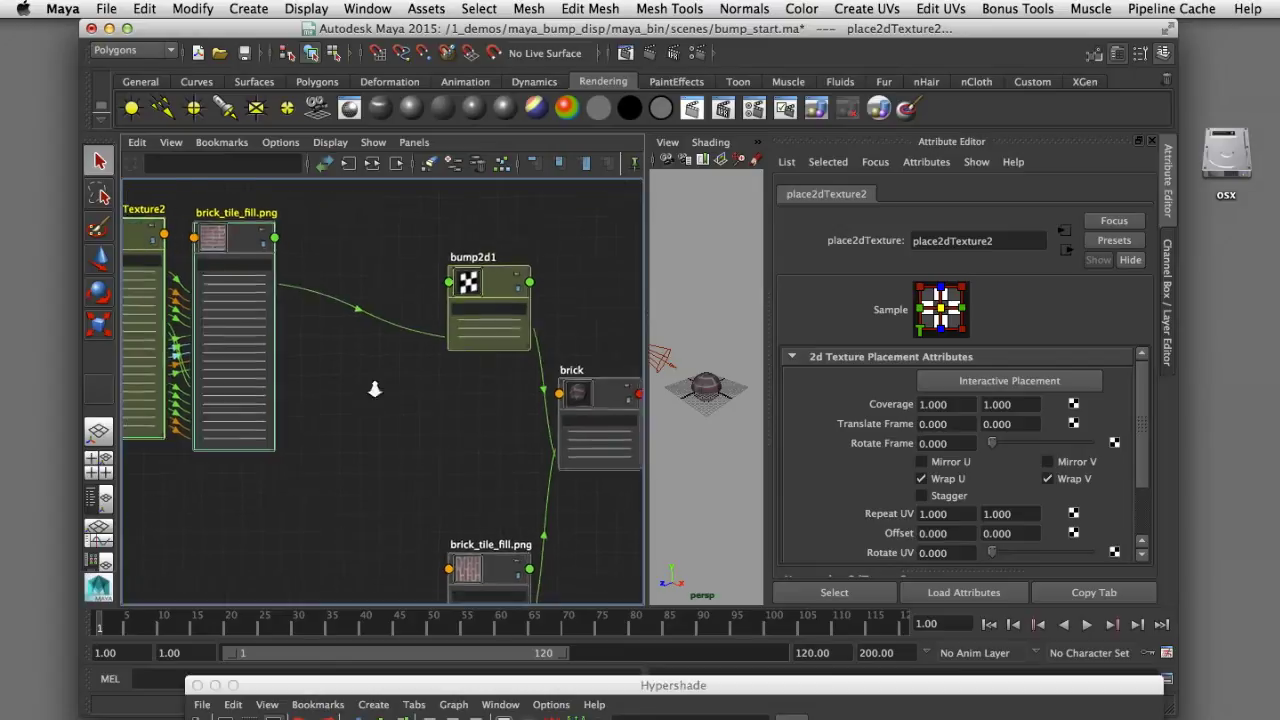
{"action": "scroll", "coordinate": [411, 345], "scroll_direction": "down", "scroll_amount": 2}
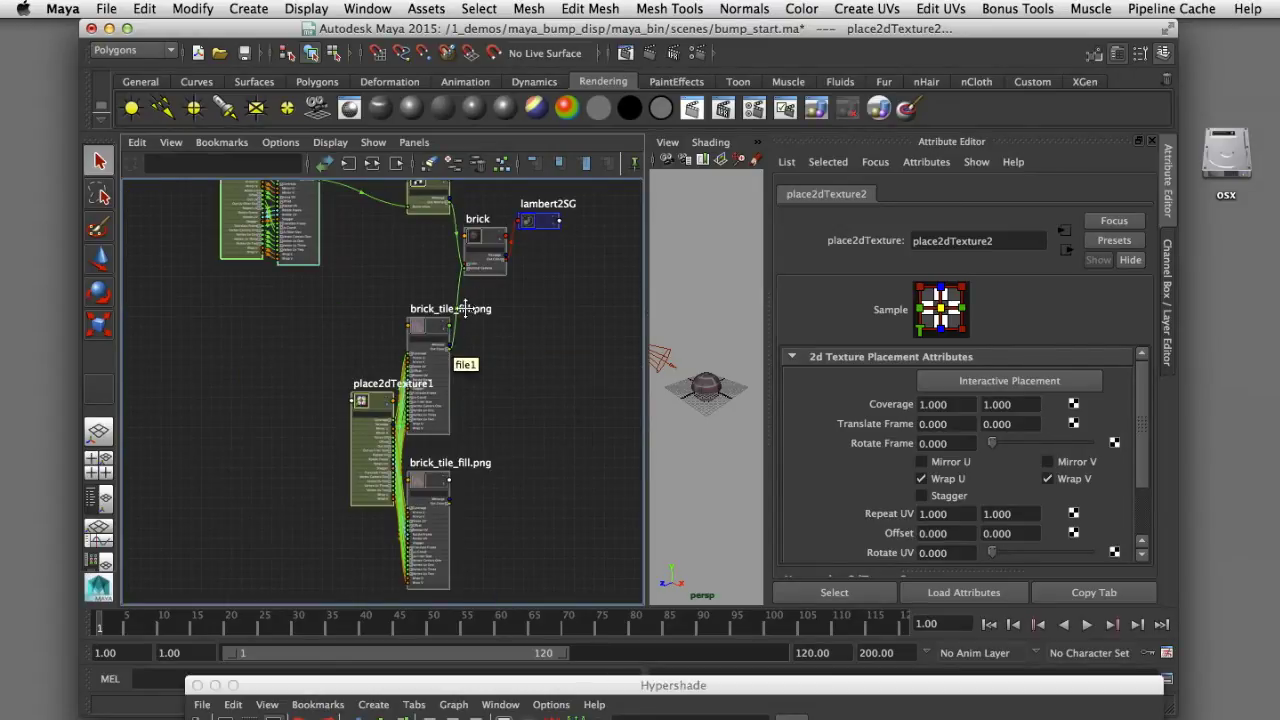
- Move the duplicated brick texture node file3 into the free space between the original bump texture and the colour texture
{"action": "left_click", "coordinate": [448, 477]}
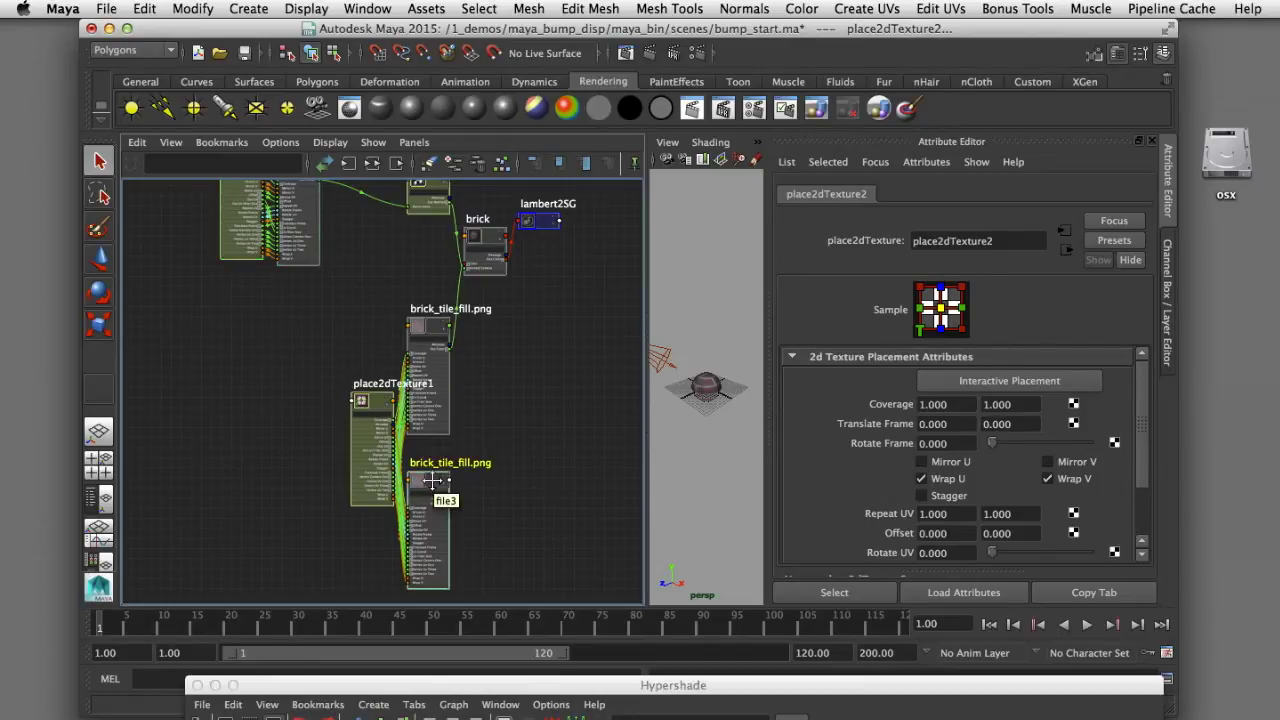
{"action": "left_click_drag", "start_coordinate": [432, 479], "coordinate": [501, 466]}
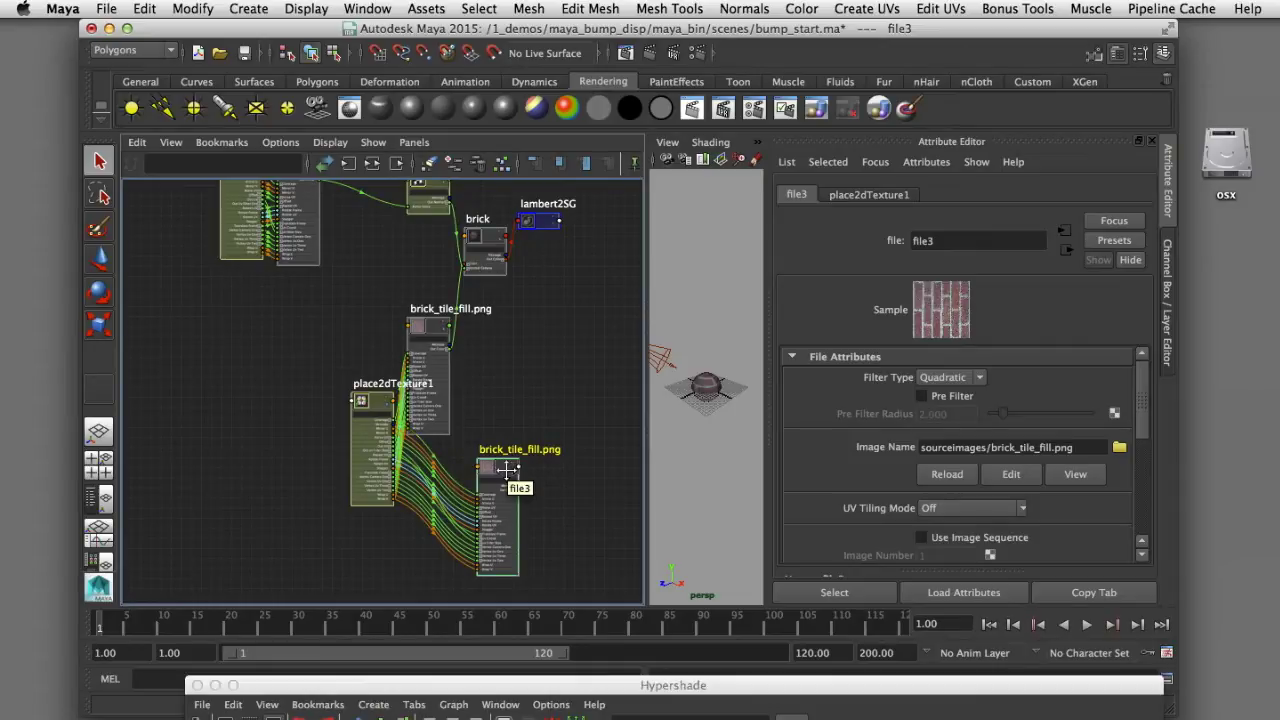
{"action": "left_click_drag", "start_coordinate": [498, 467], "coordinate": [360, 261]}
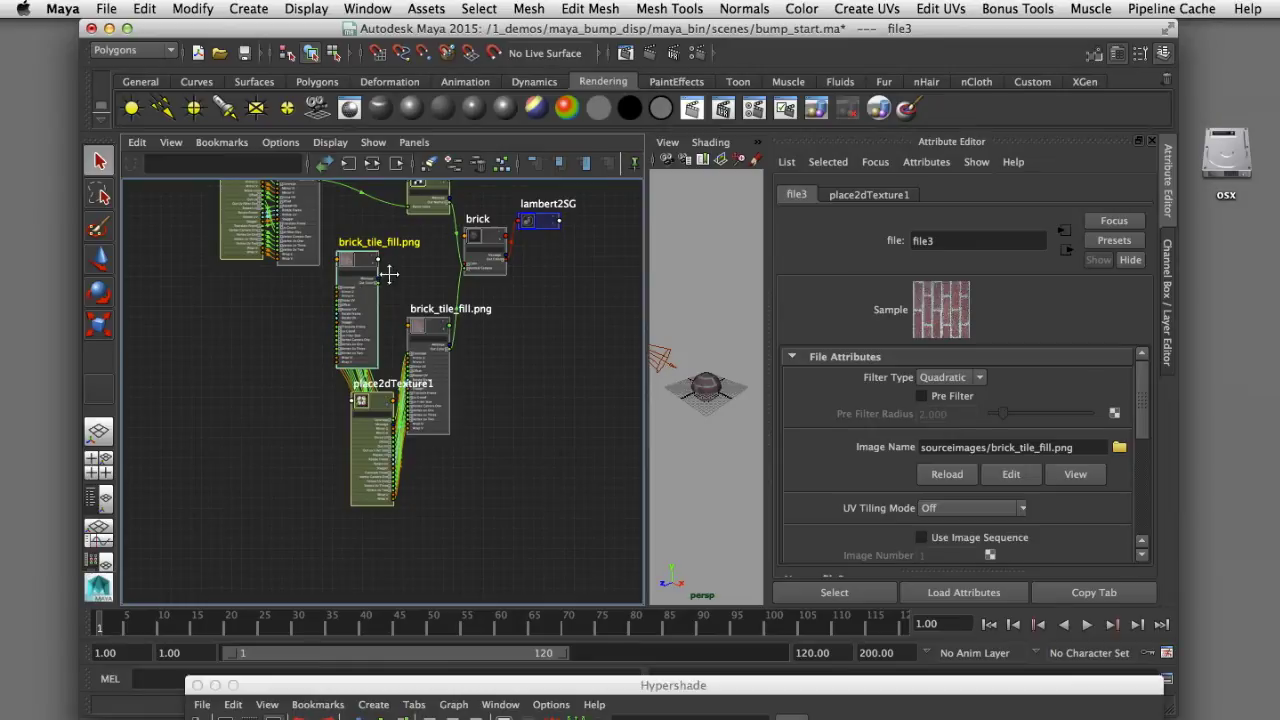
{"action": "right_click_drag", "start_coordinate": [390, 275], "coordinate": [610, 461], "text": "alt"}
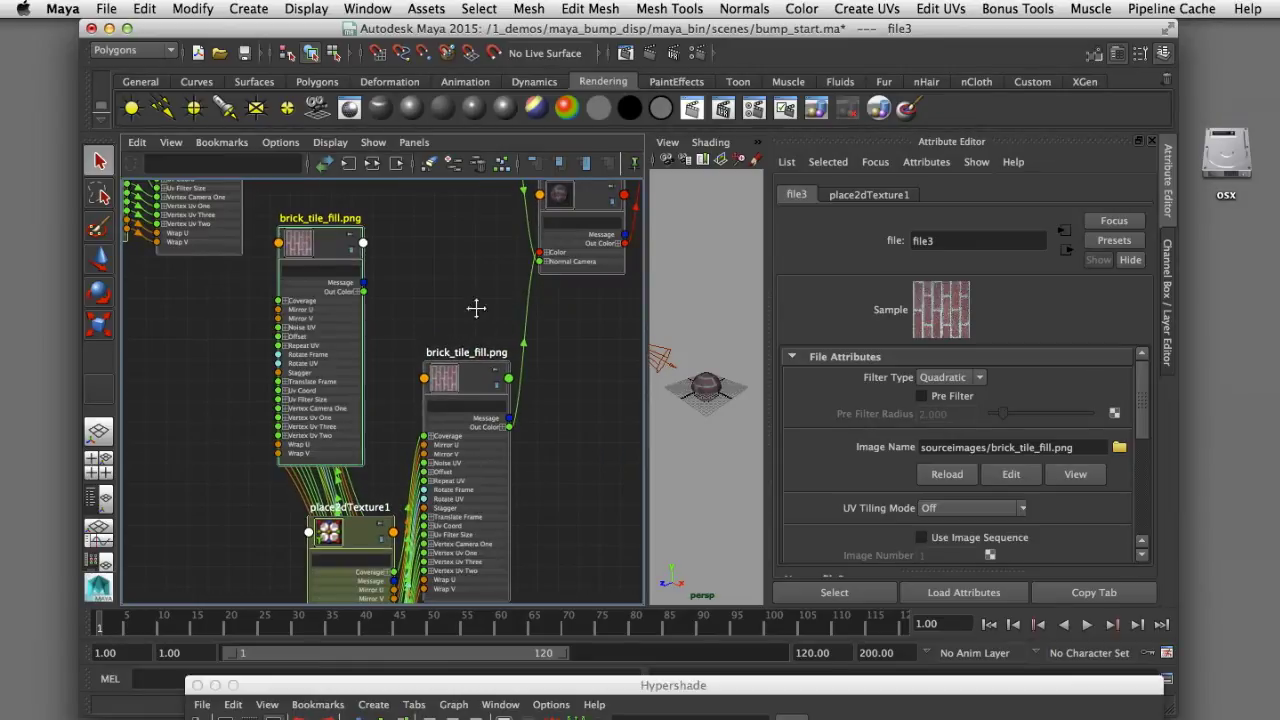
- Show all attributes of the file3 node and connect its Out Alpha to the Bump Value of bump2d1
{"action": "right_click_drag", "start_coordinate": [466, 271], "coordinate": [480, 407], "text": "alt"}
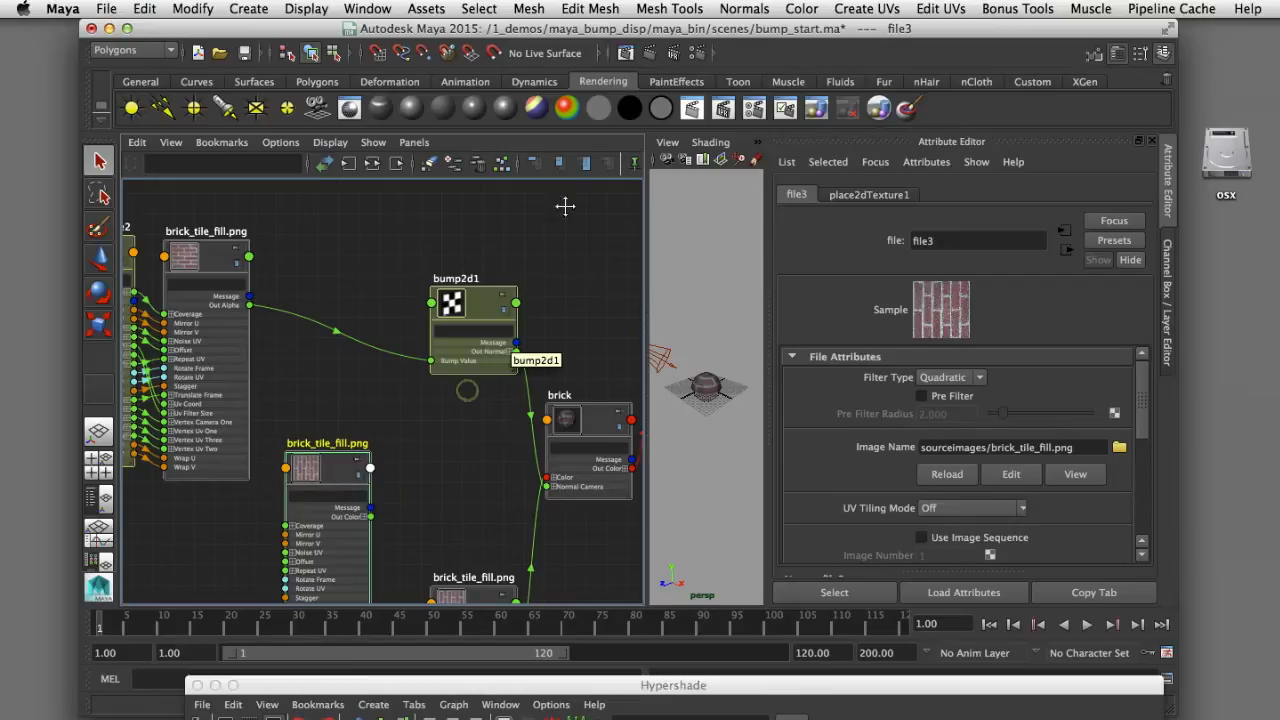
{"action": "left_click", "coordinate": [588, 166]}
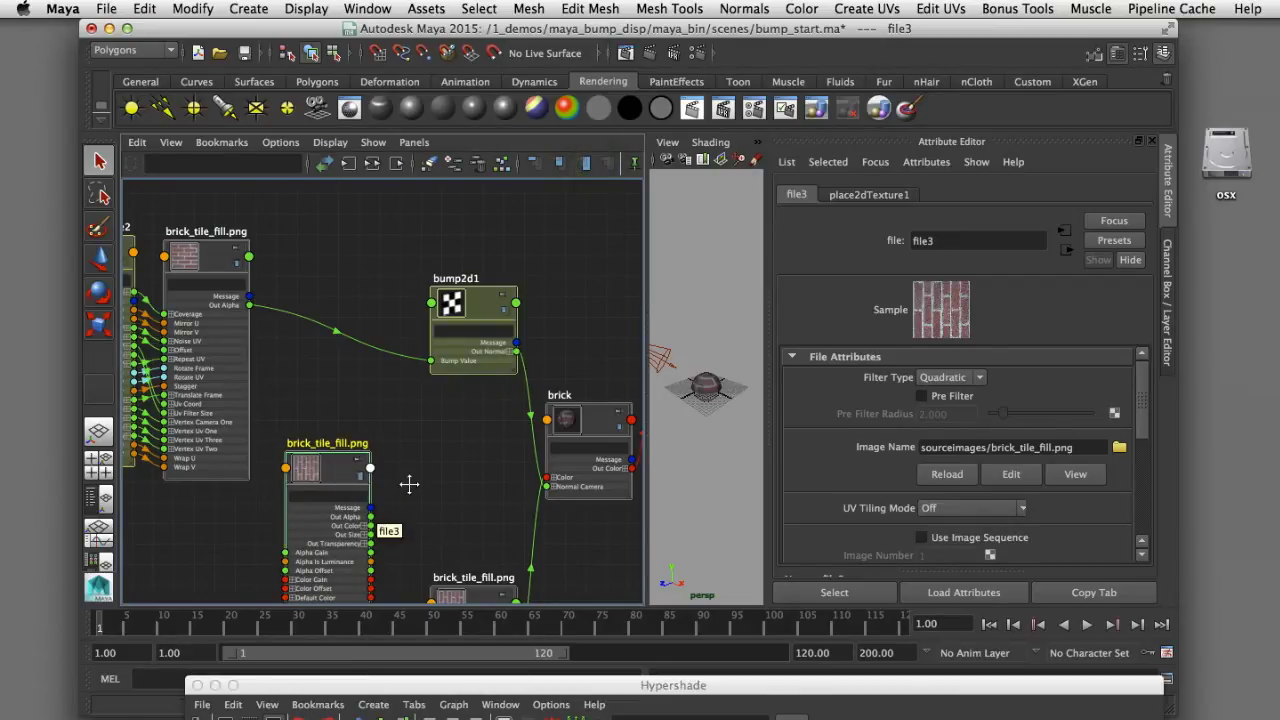
{"action": "left_click_drag", "start_coordinate": [371, 517], "coordinate": [433, 360]}
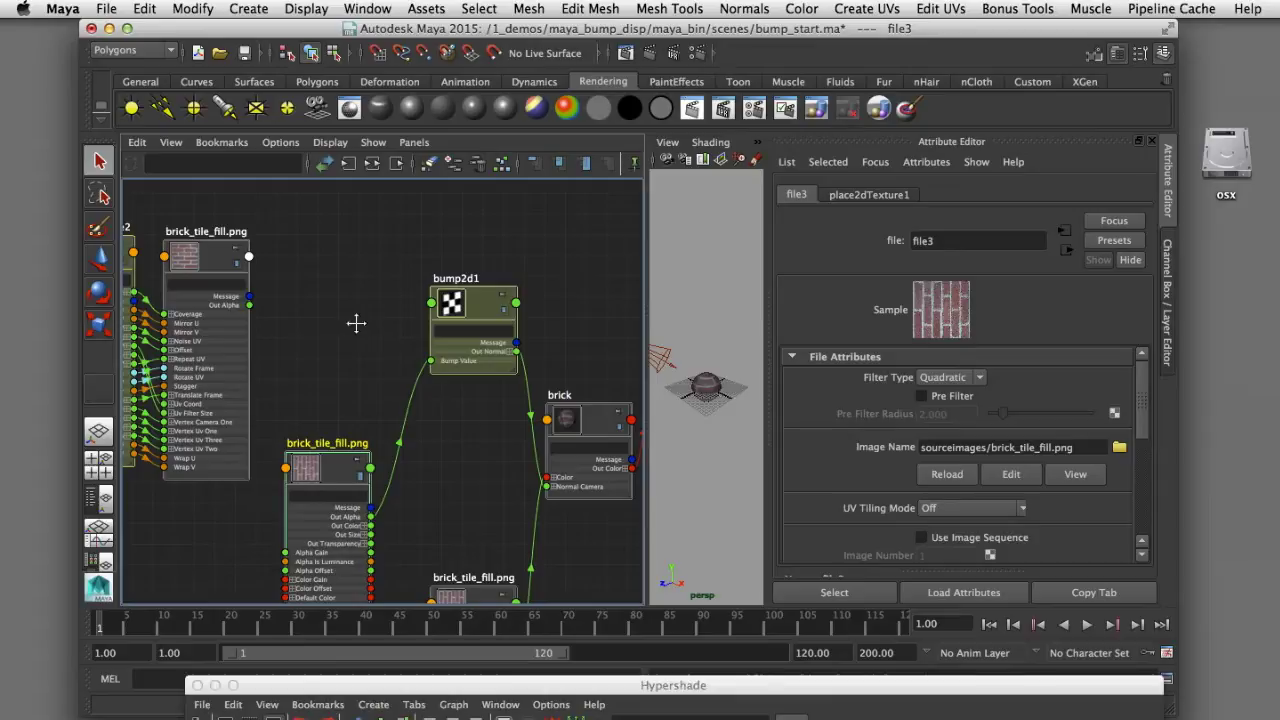
- Delete the disconnected bump file texture together with its place2dTexture2 node
{"action": "key", "text": "3"}
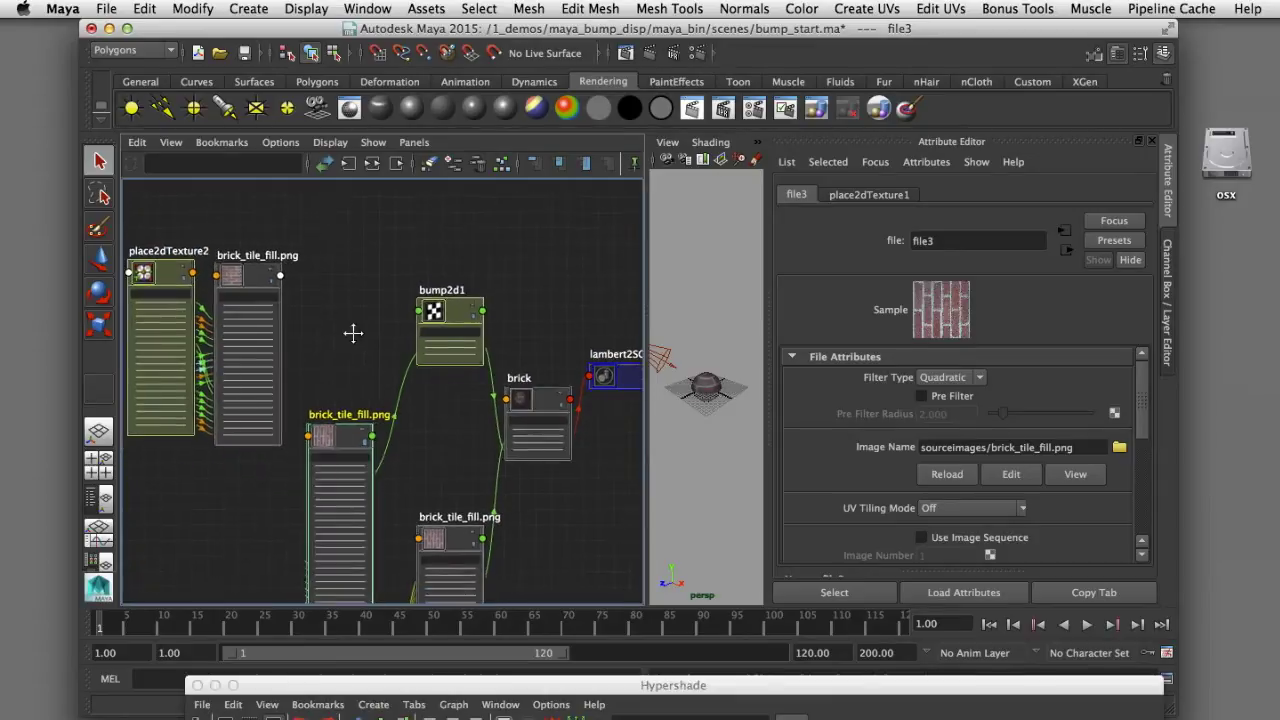
{"action": "left_click_drag", "start_coordinate": [177, 229], "coordinate": [295, 292]}
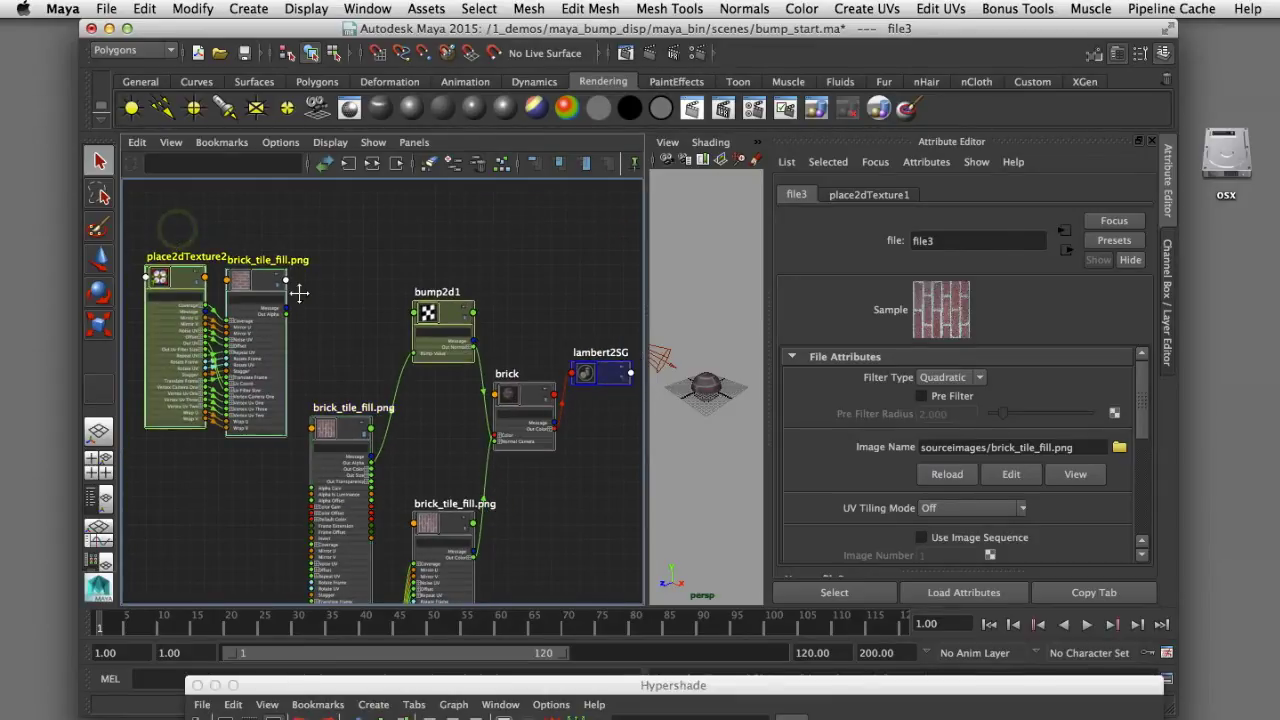
{"action": "key", "text": "Delete"}
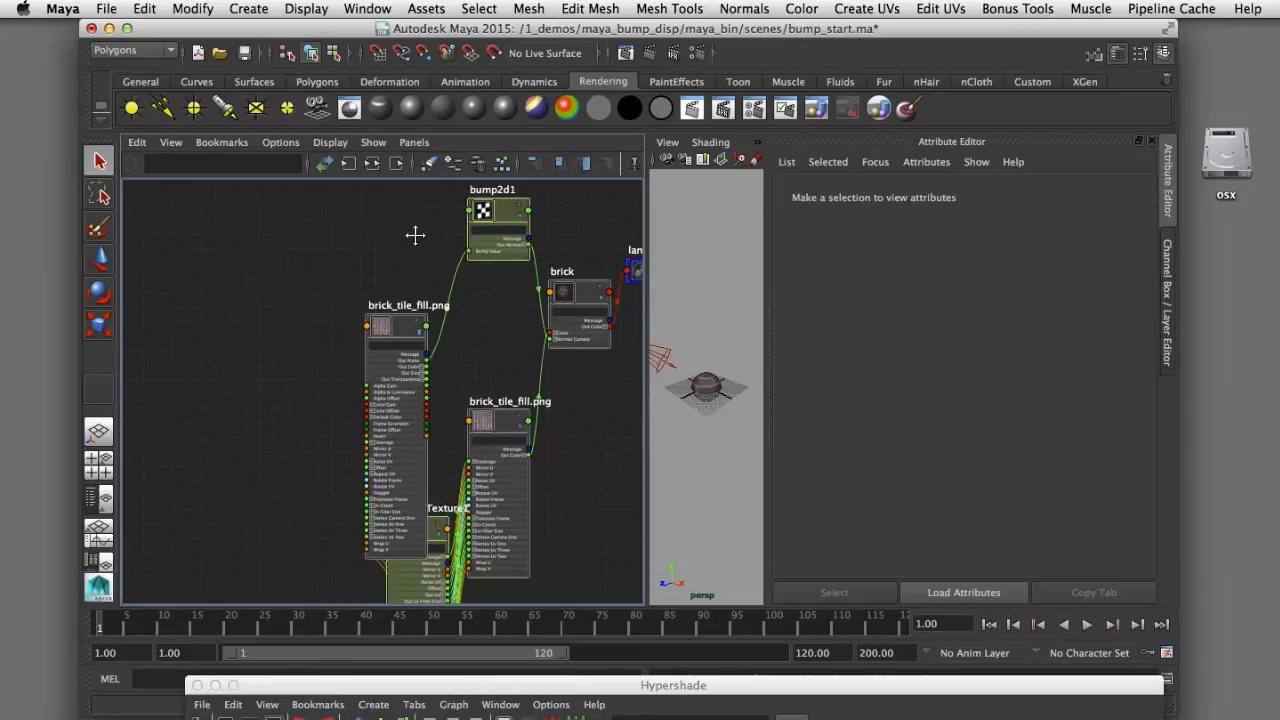
- Rearrange the graph and spread out the shared placement node and the two brick file textures so their connections are readable
{"action": "left_click", "coordinate": [502, 163]}
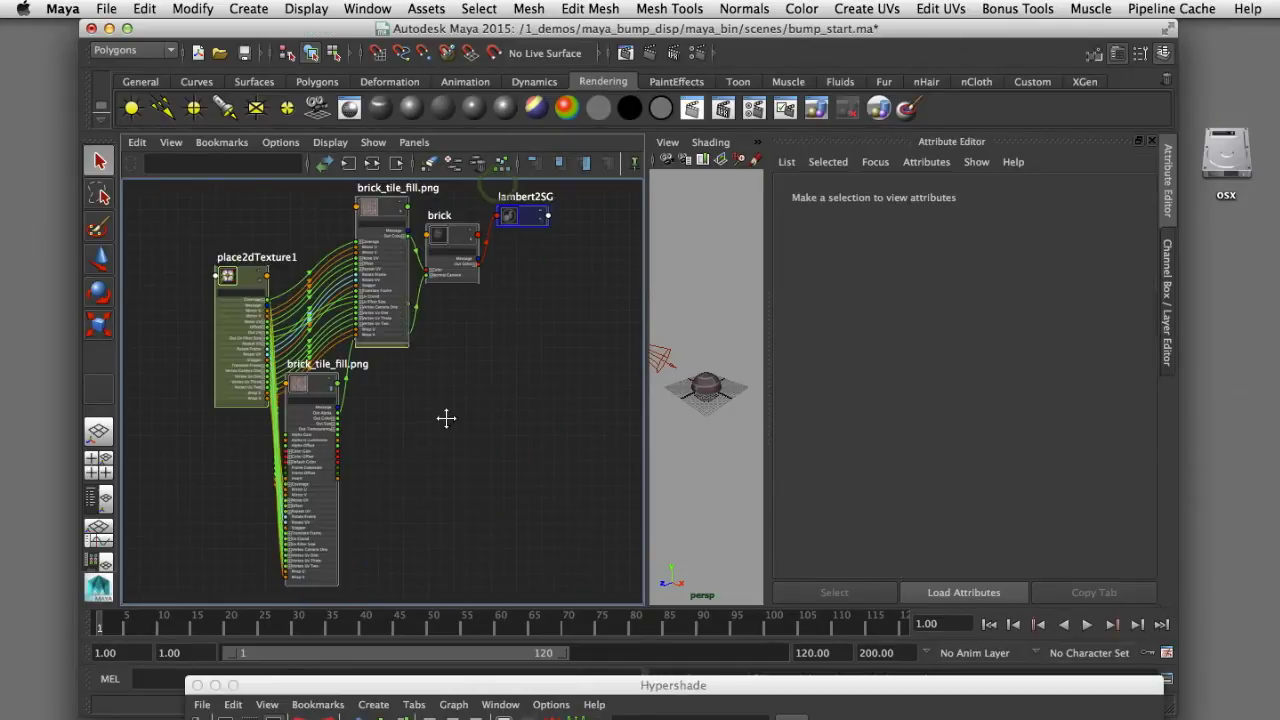
{"action": "middle_click_drag", "start_coordinate": [446, 419], "coordinate": [543, 451], "text": "alt"}
{"action": "left_click_drag", "start_coordinate": [340, 312], "coordinate": [221, 304]}
{"action": "left_click_drag", "start_coordinate": [477, 444], "coordinate": [546, 469]}
{"action": "left_click_drag", "start_coordinate": [465, 241], "coordinate": [373, 208]}
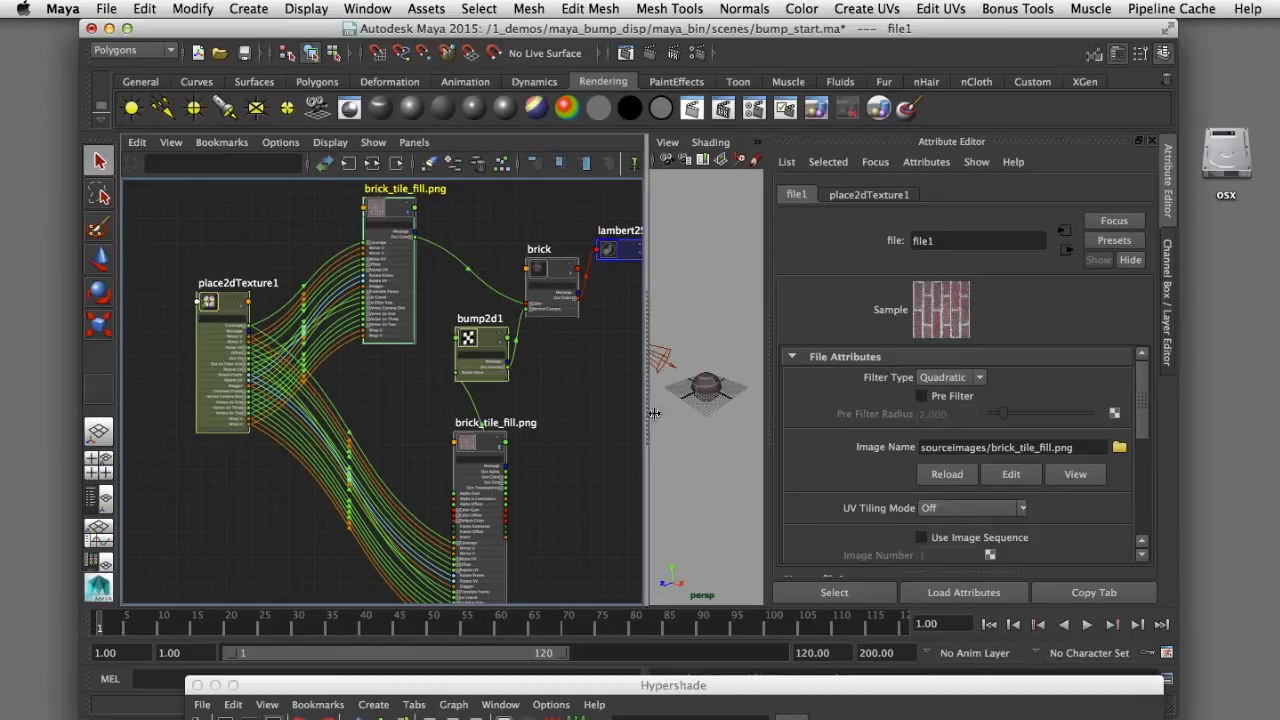
- Narrow the Node Editor, maximize the perspective view and render the brick sphere
{"action": "left_click_drag", "start_coordinate": [644, 410], "coordinate": [455, 450]}
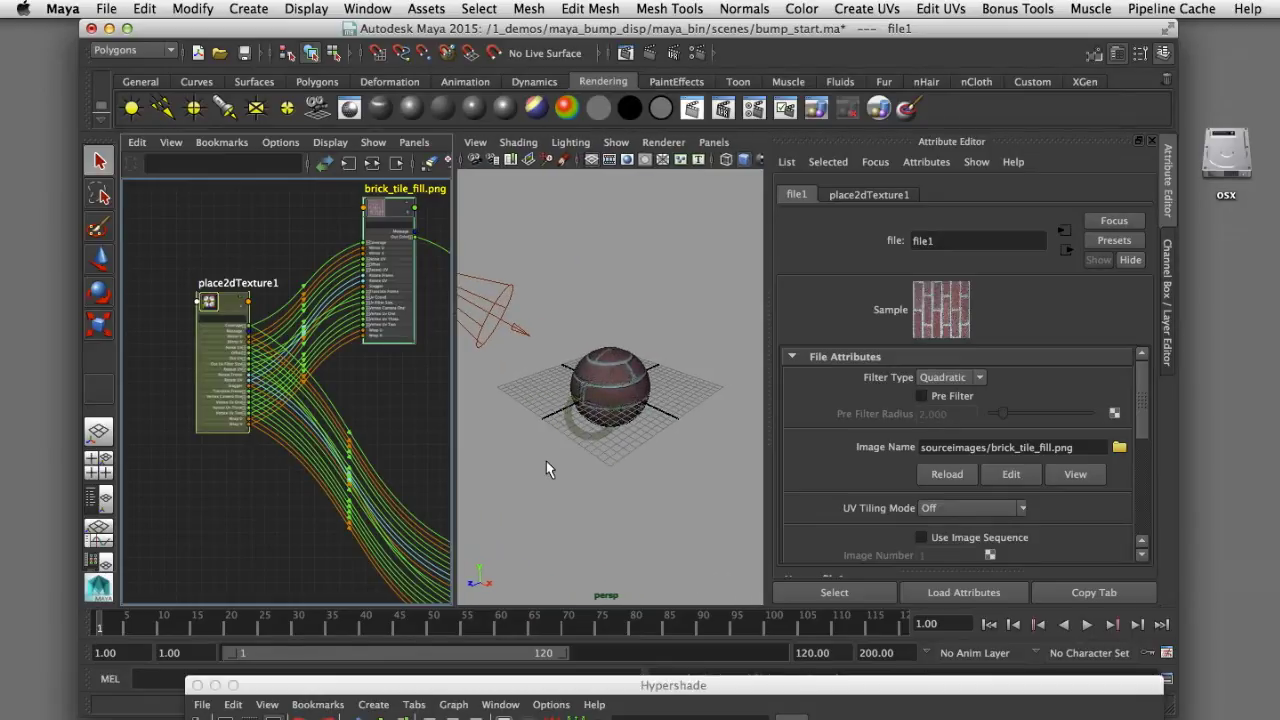
{"action": "key", "text": "space"}
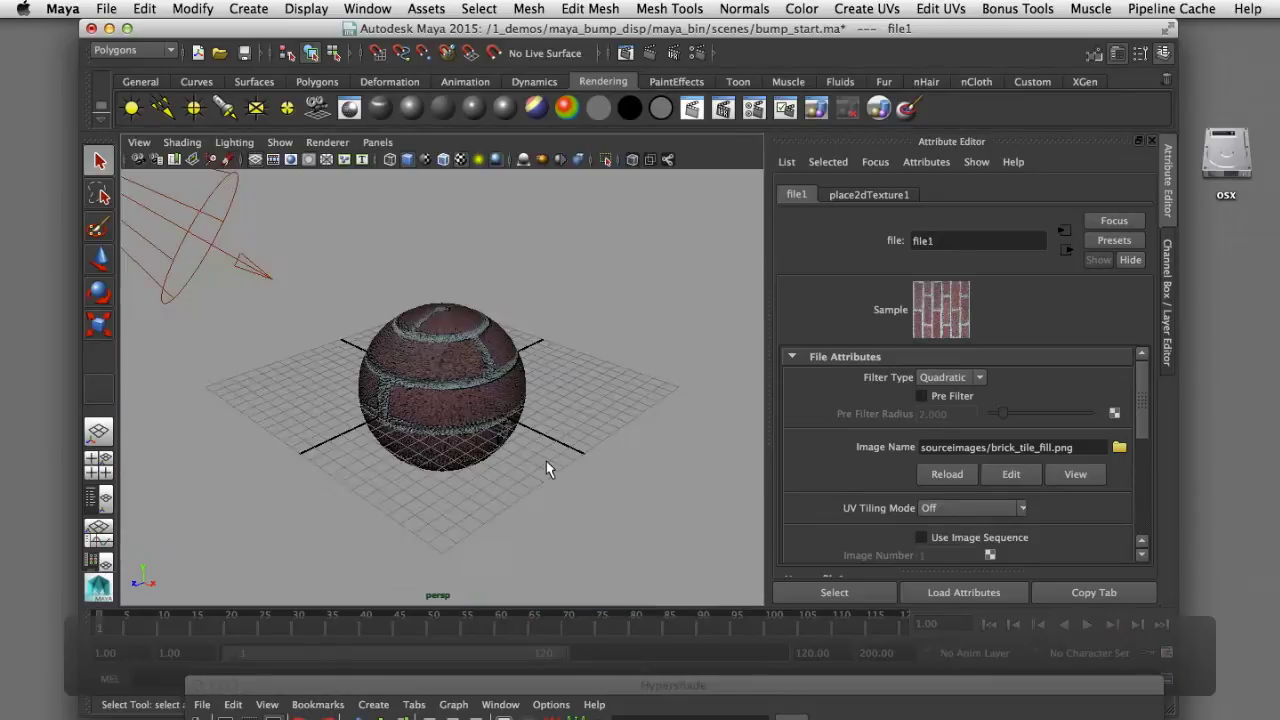
{"action": "left_click", "coordinate": [692, 110]}
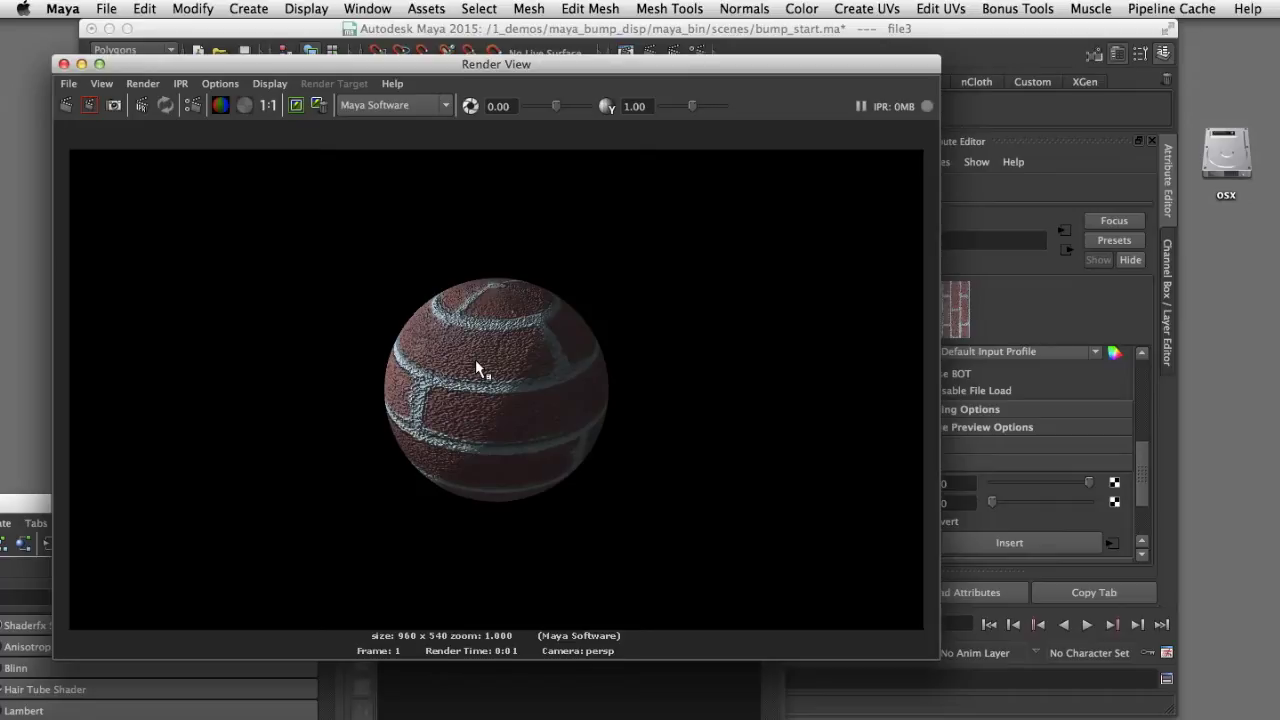
- Switch to Finder, copy brick_tile_fill.png from the sourceimages folder to the photoshop folder and open it in Photoshop
{"action": "key", "text": "super+Tab"}
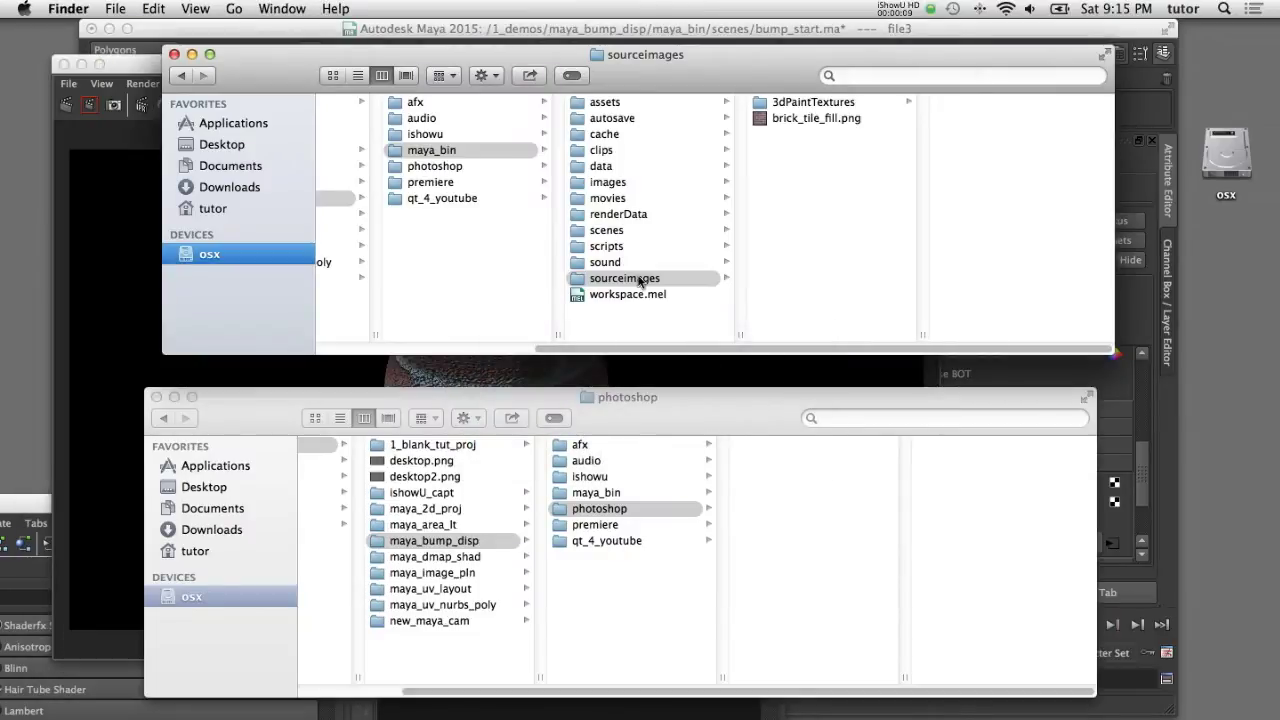
{"action": "left_click", "coordinate": [817, 160]}
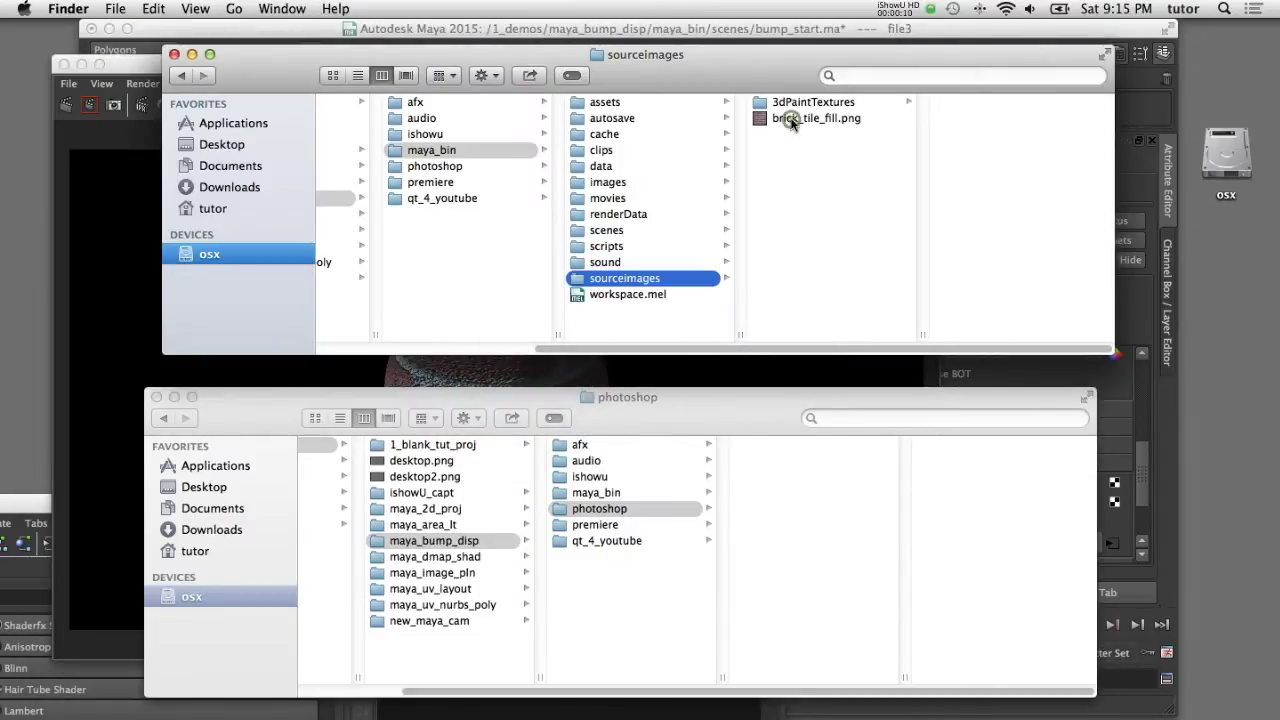
{"action": "left_click", "coordinate": [800, 119]}
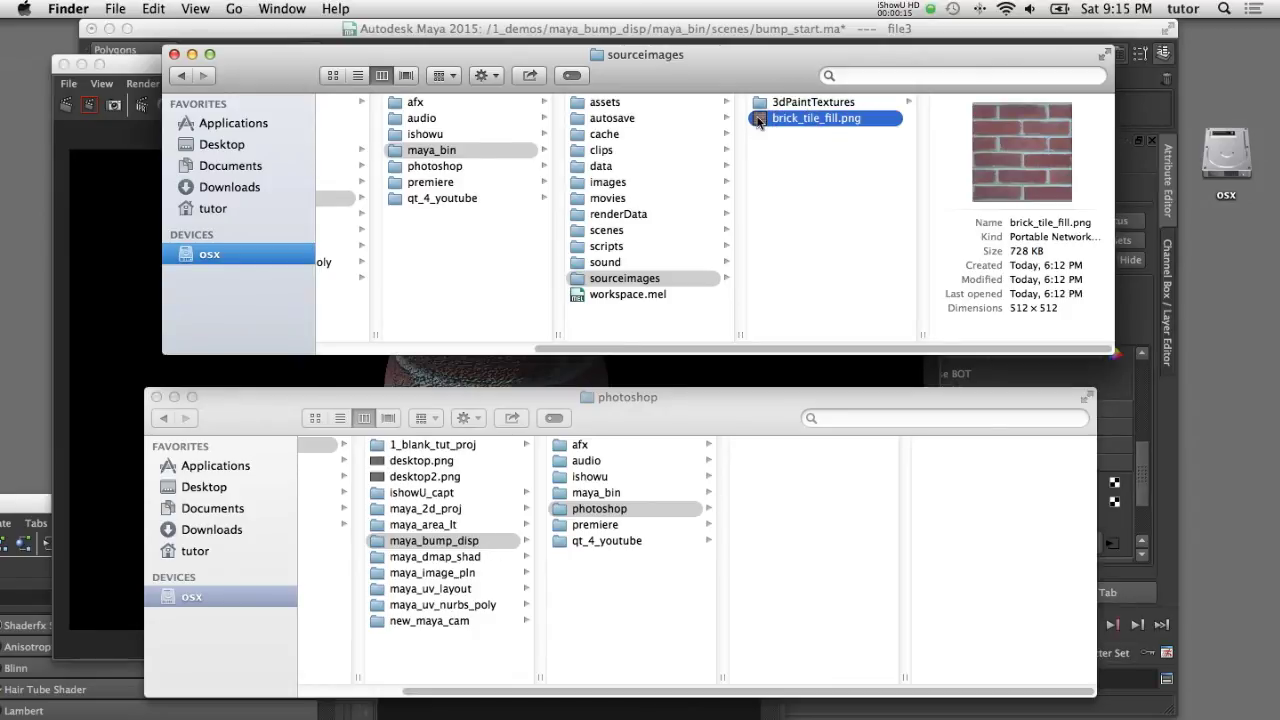
{"action": "left_click_drag", "start_coordinate": [758, 120], "coordinate": [34, 408]}
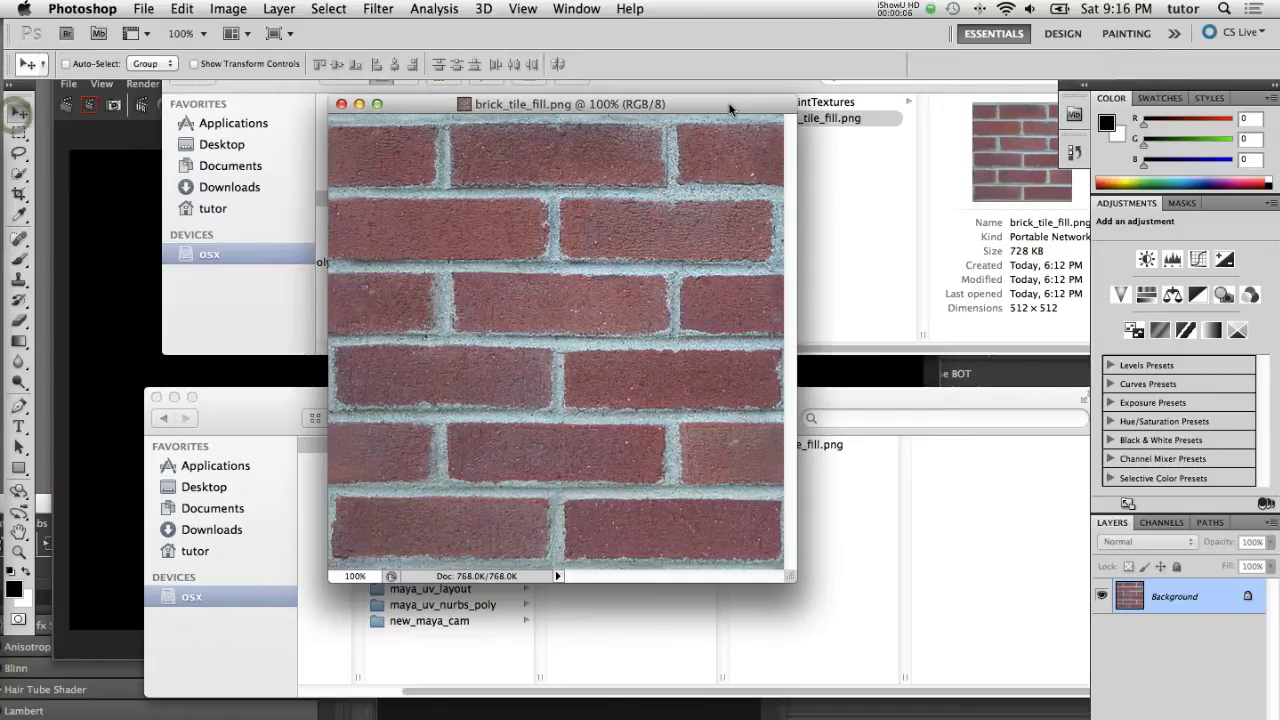
- Enlarge the brick image's window and desaturate the image
{"action": "left_click_drag", "start_coordinate": [775, 573], "coordinate": [852, 655]}
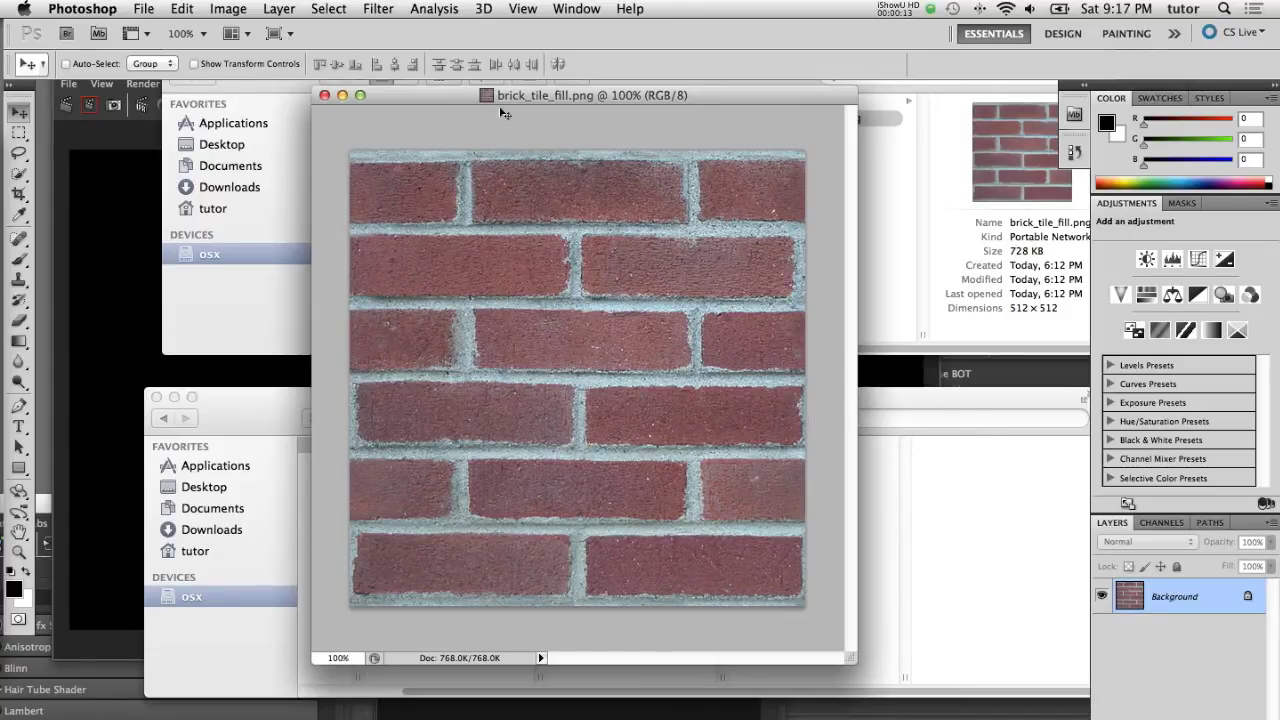
{"action": "left_click", "coordinate": [228, 8]}
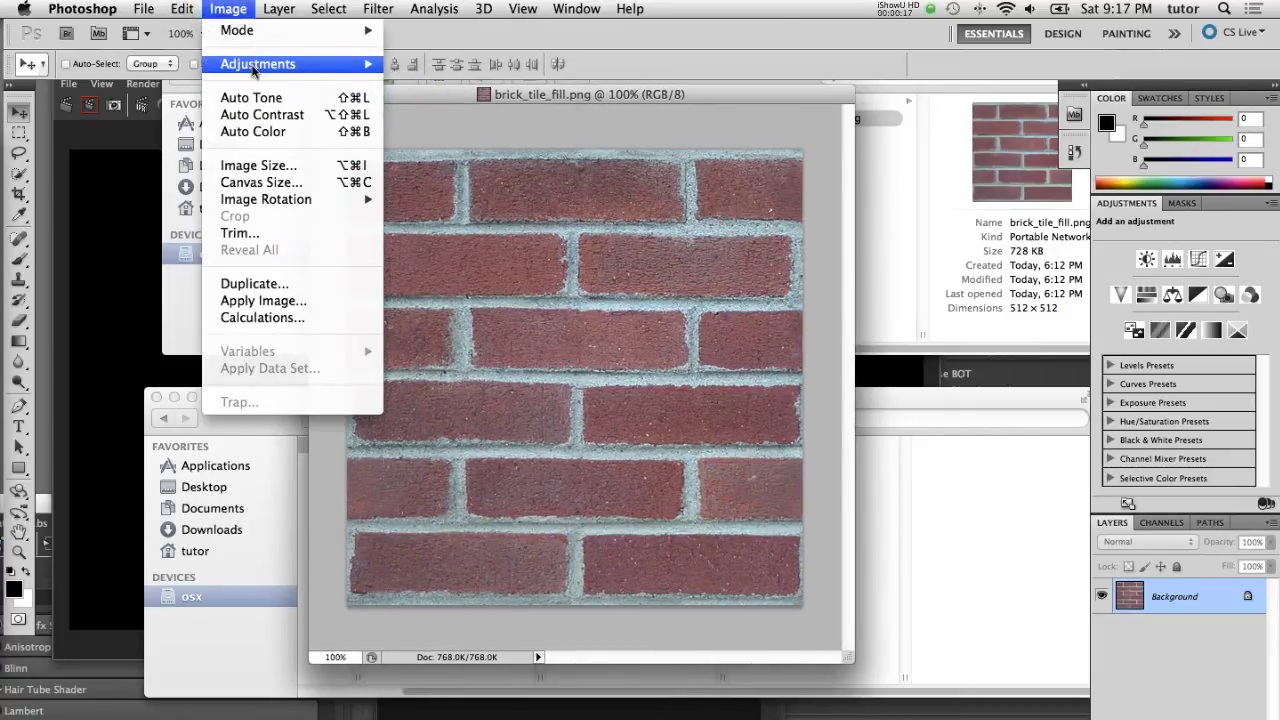
{"action": "mouse_move", "coordinate": [360, 64]}
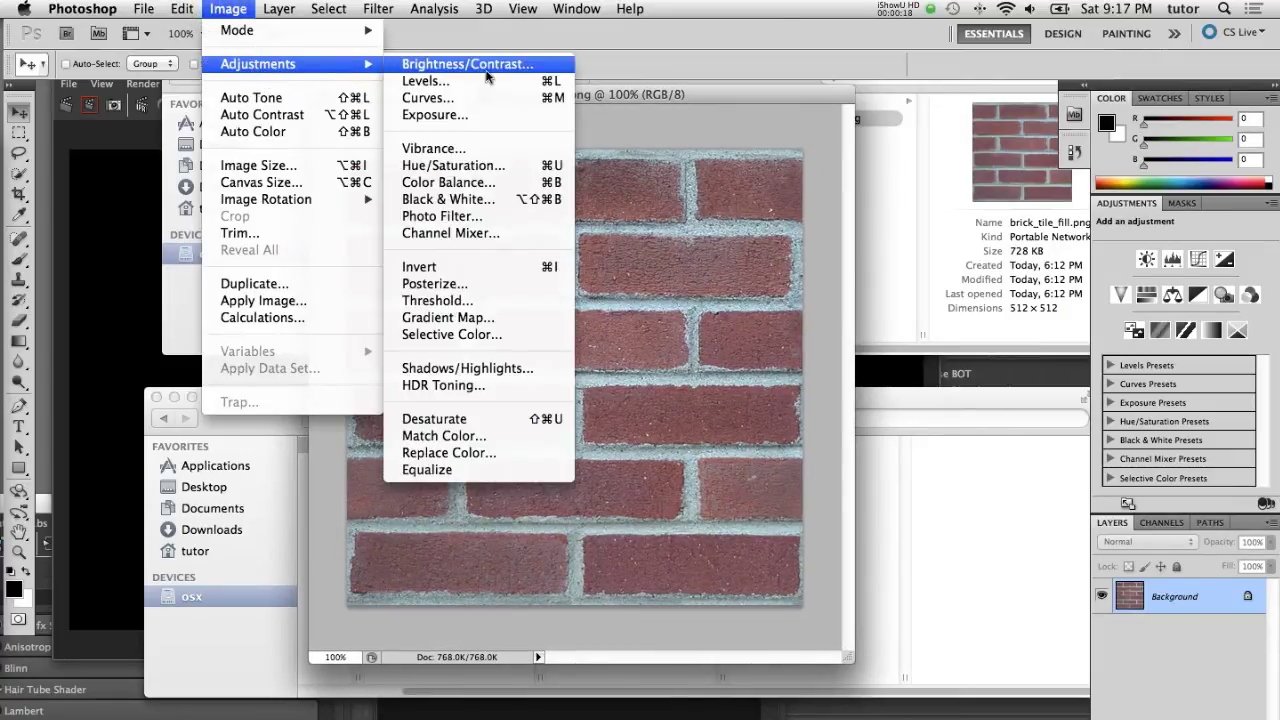
{"action": "left_click", "coordinate": [474, 420]}
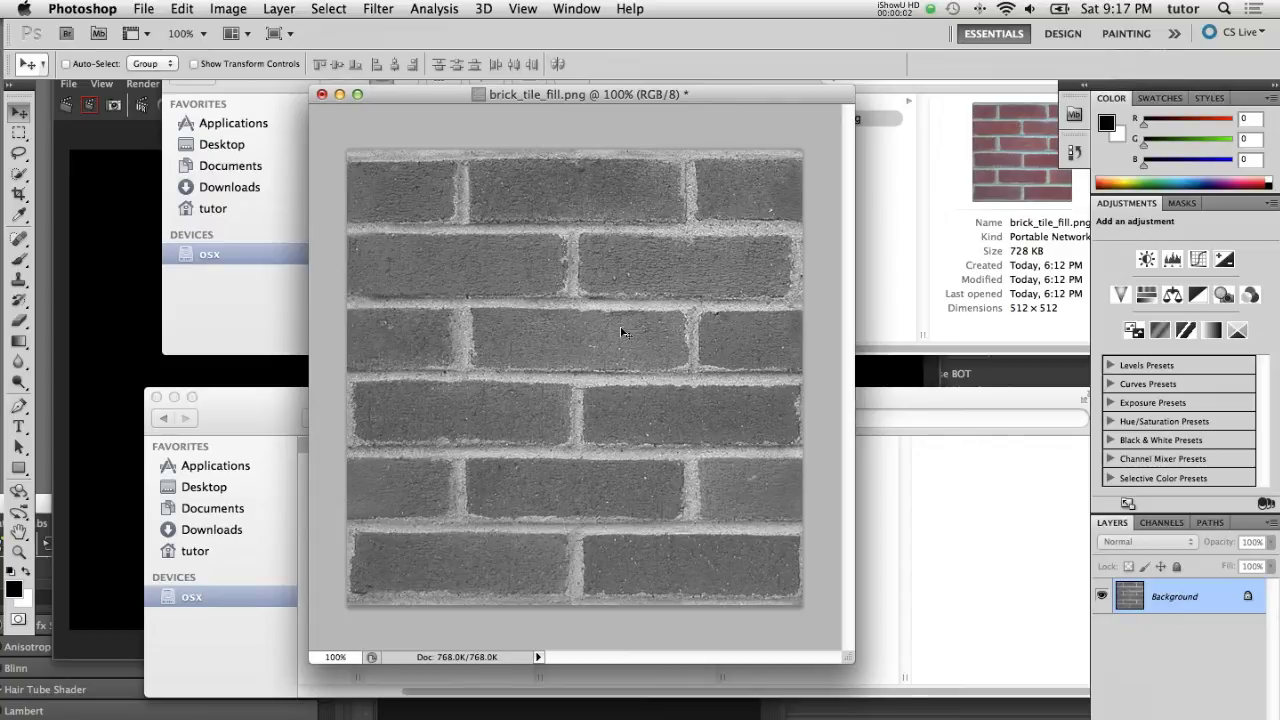
- Start a Curves adjustment on the desaturated brick image with the white point at input 227 and the black point at input 63
{"action": "left_click", "coordinate": [220, 8]}
{"action": "mouse_move", "coordinate": [238, 64]}
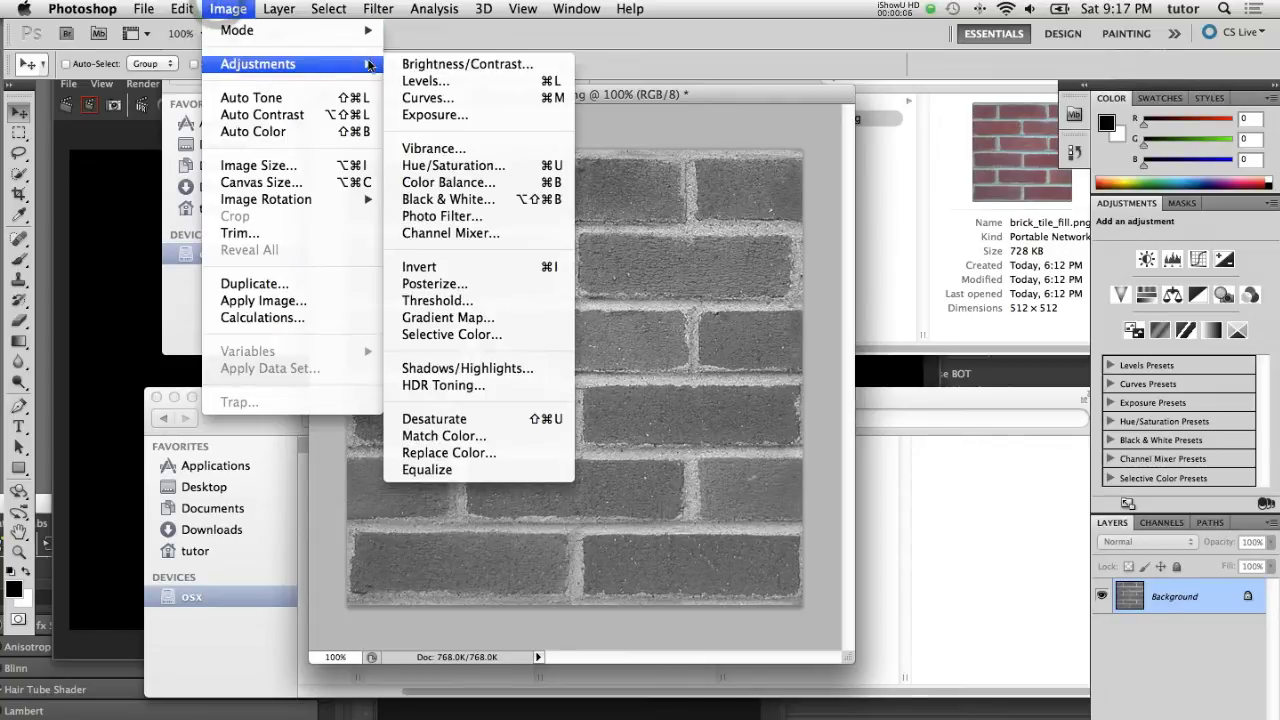
{"action": "left_click", "coordinate": [446, 100]}
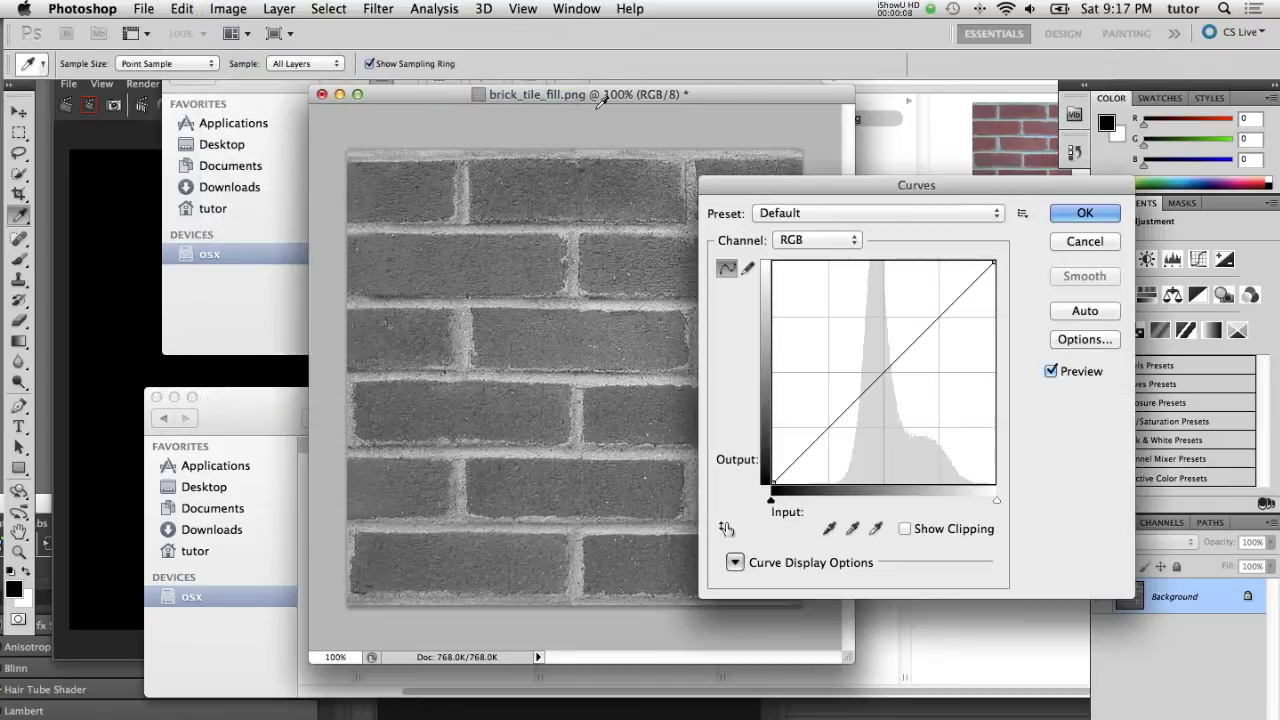
{"action": "left_click_drag", "start_coordinate": [486, 91], "coordinate": [338, 89]}
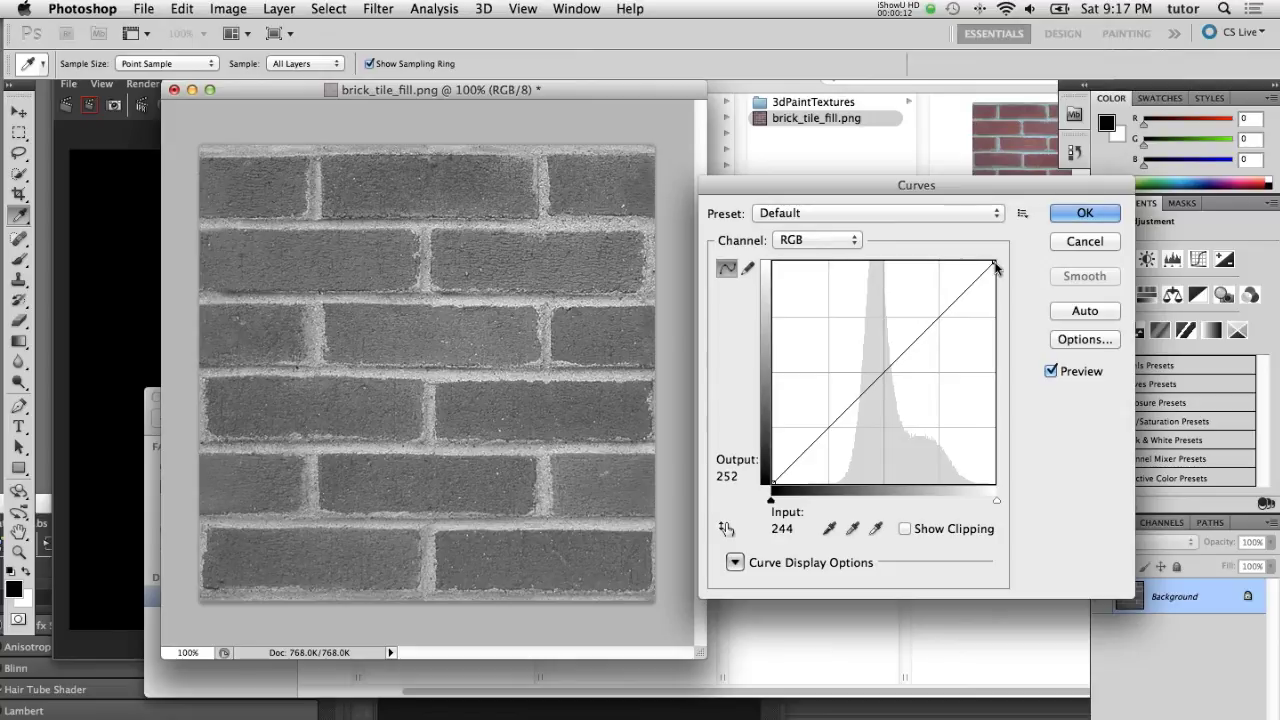
{"action": "left_click_drag", "start_coordinate": [994, 261], "coordinate": [970, 262]}
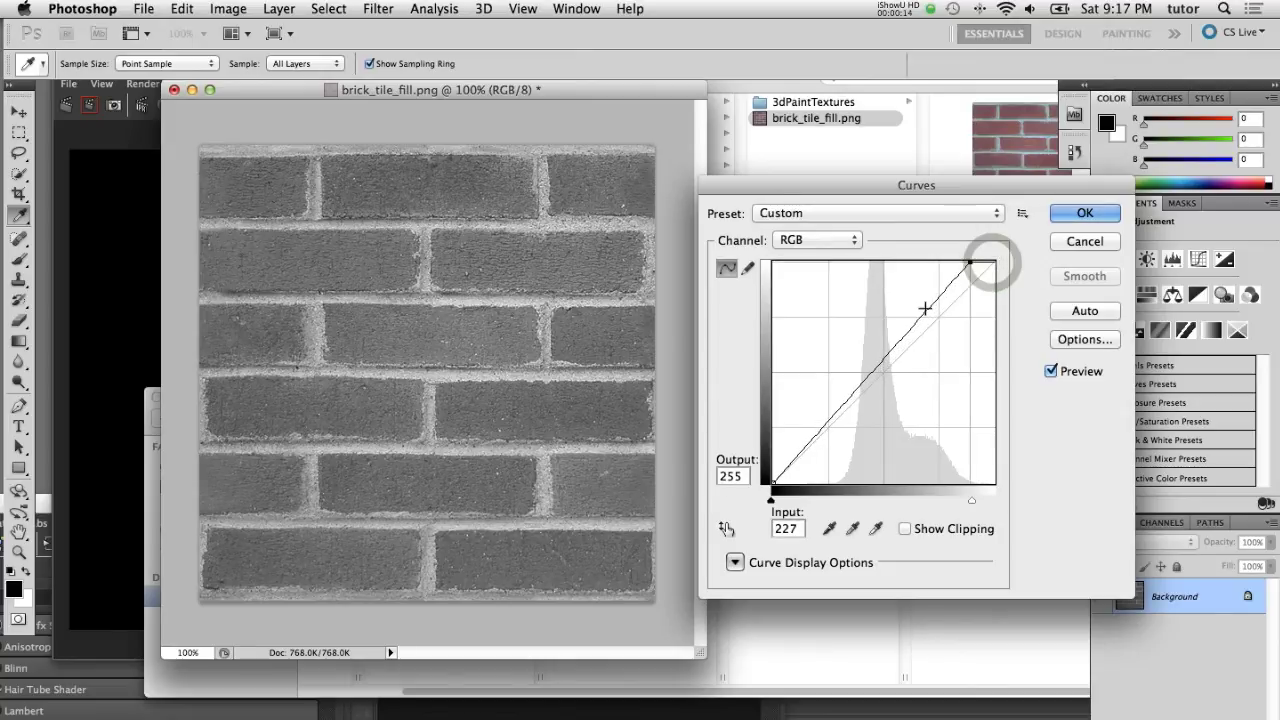
{"action": "left_click_drag", "start_coordinate": [775, 484], "coordinate": [827, 484]}
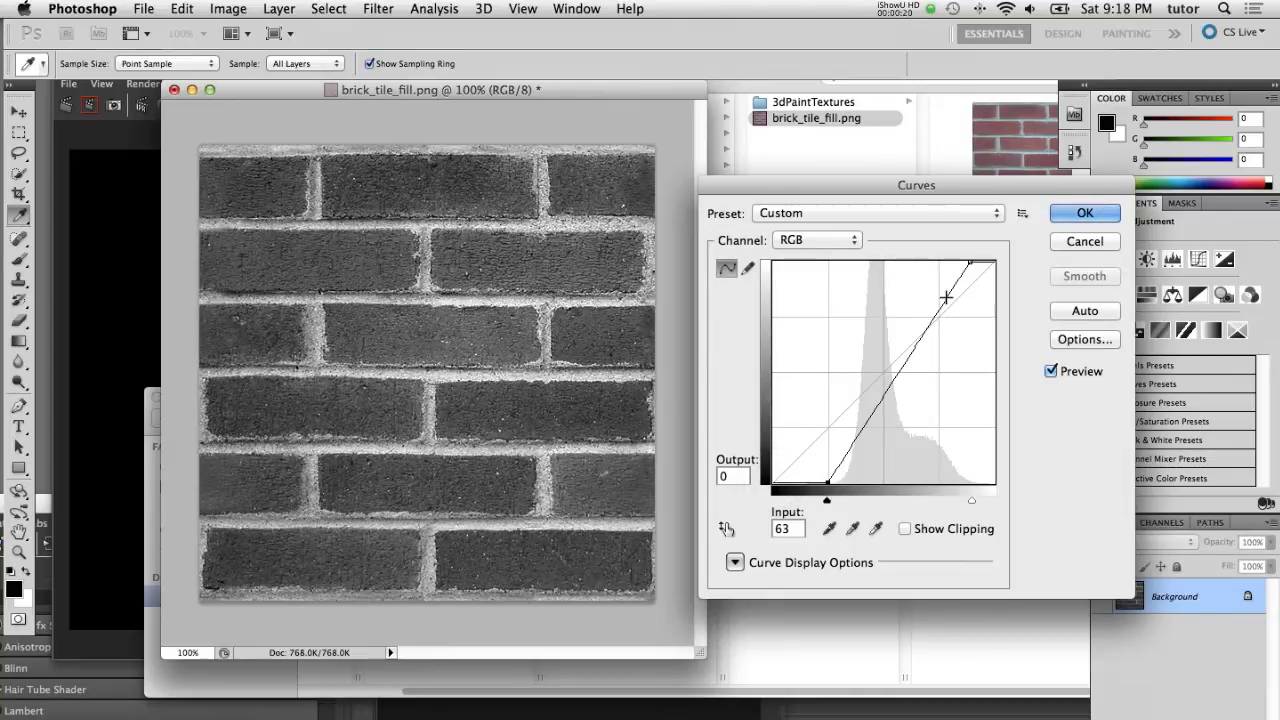
- Bend the curve into an S-shape with a highlight point at input 193, output 231 and a lowered shadow point, and apply the adjustment
{"action": "left_click_drag", "start_coordinate": [947, 294], "coordinate": [941, 281]}
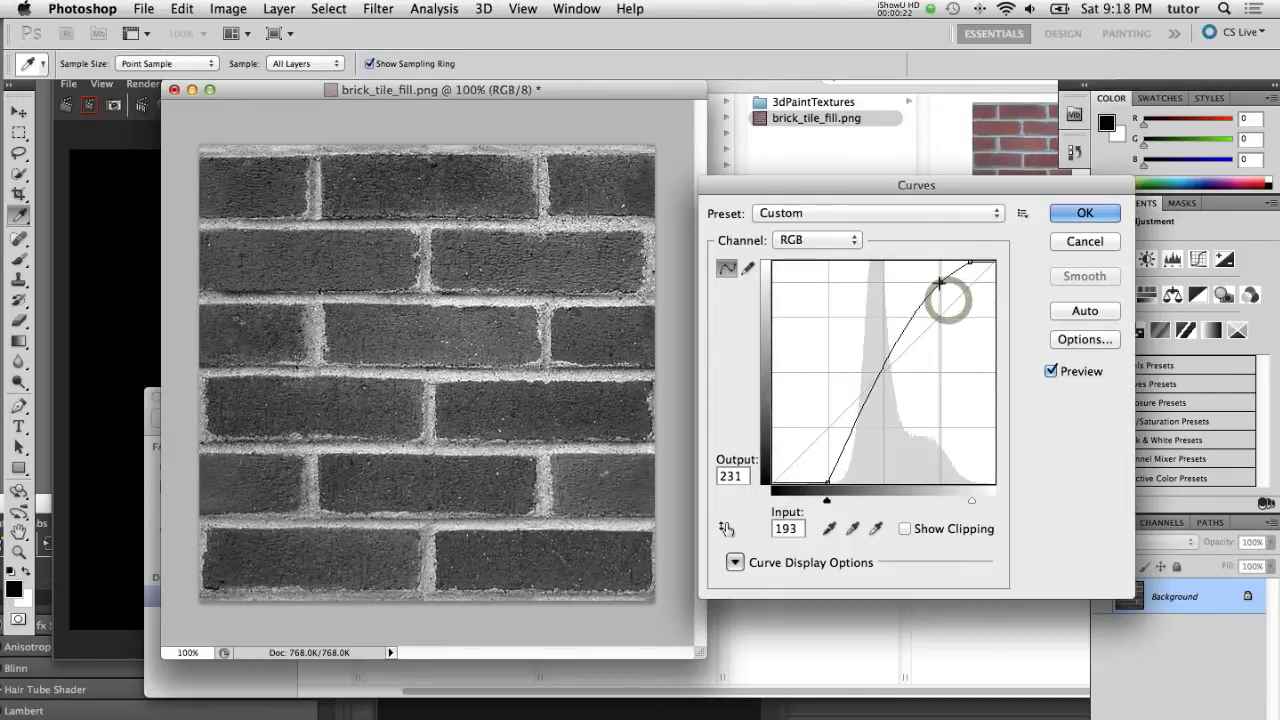
{"action": "mouse_move", "coordinate": [845, 444]}
{"action": "left_mouse_down"}
{"action": "mouse_move", "coordinate": [857, 456]}
{"action": "mouse_move", "coordinate": [819, 483]}
{"action": "mouse_move", "coordinate": [850, 455]}
{"action": "left_mouse_up"}
{"action": "left_click", "coordinate": [971, 262]}
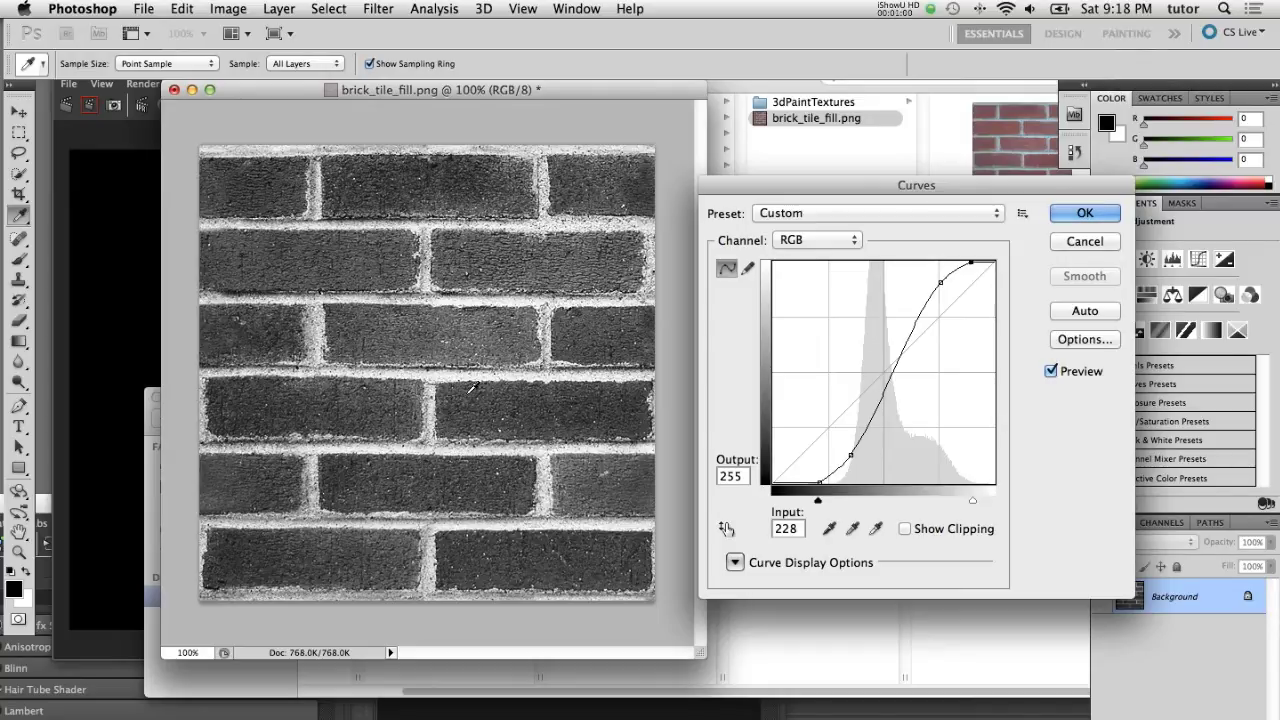
{"action": "left_click", "coordinate": [1085, 212]}
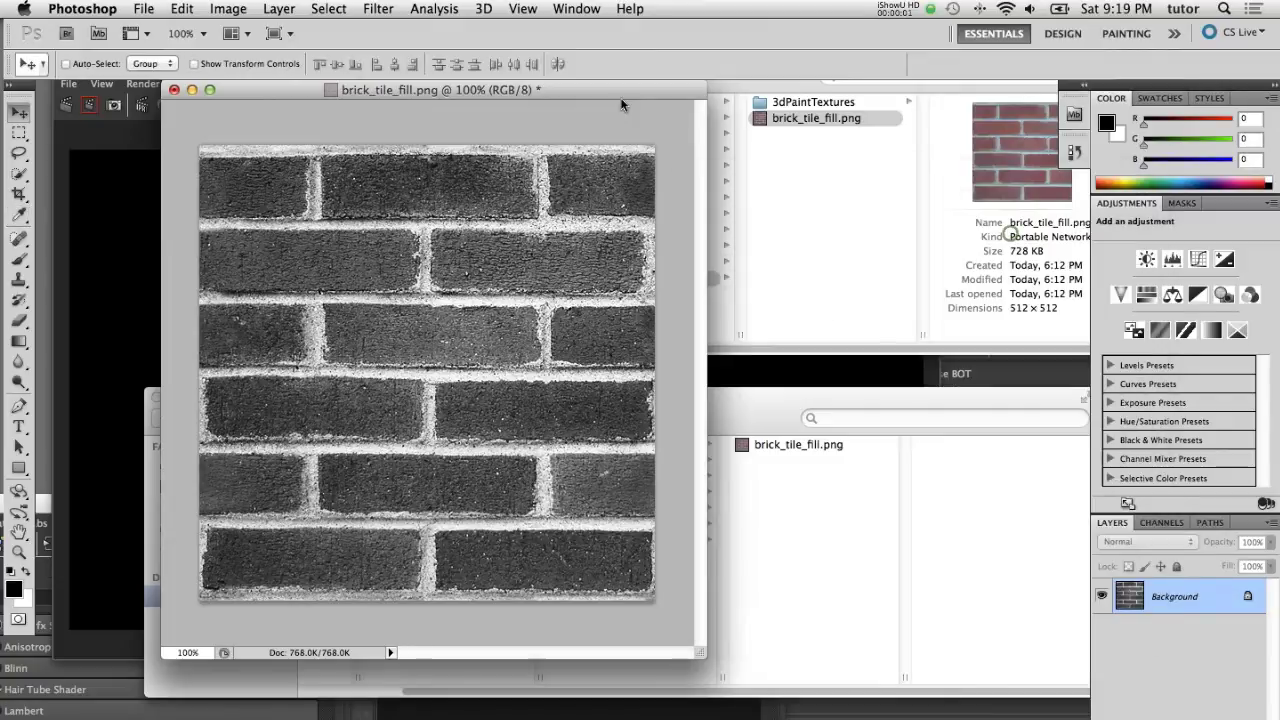
- Save the greyscale image as brick_tile_bump.png in the photoshop folder, in PNG format with Interlace set to None
{"action": "left_click", "coordinate": [620, 92]}
{"action": "left_click", "coordinate": [145, 8]}
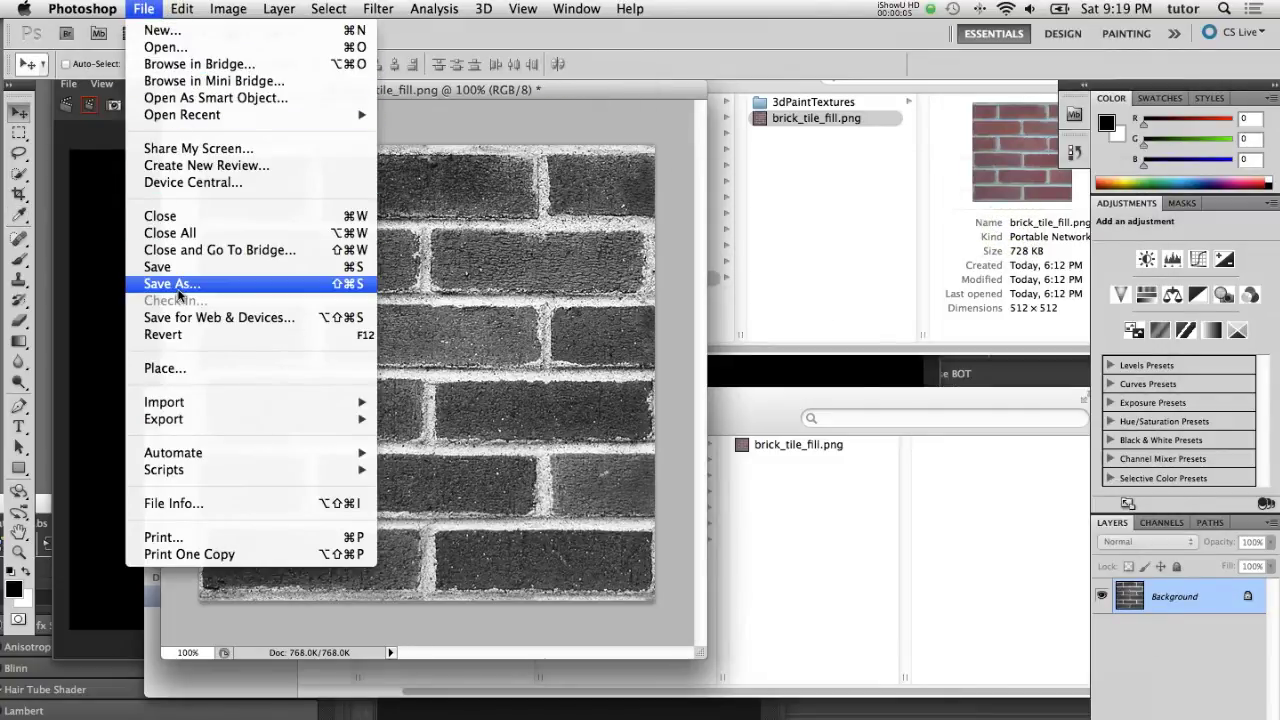
{"action": "left_click", "coordinate": [383, 341]}
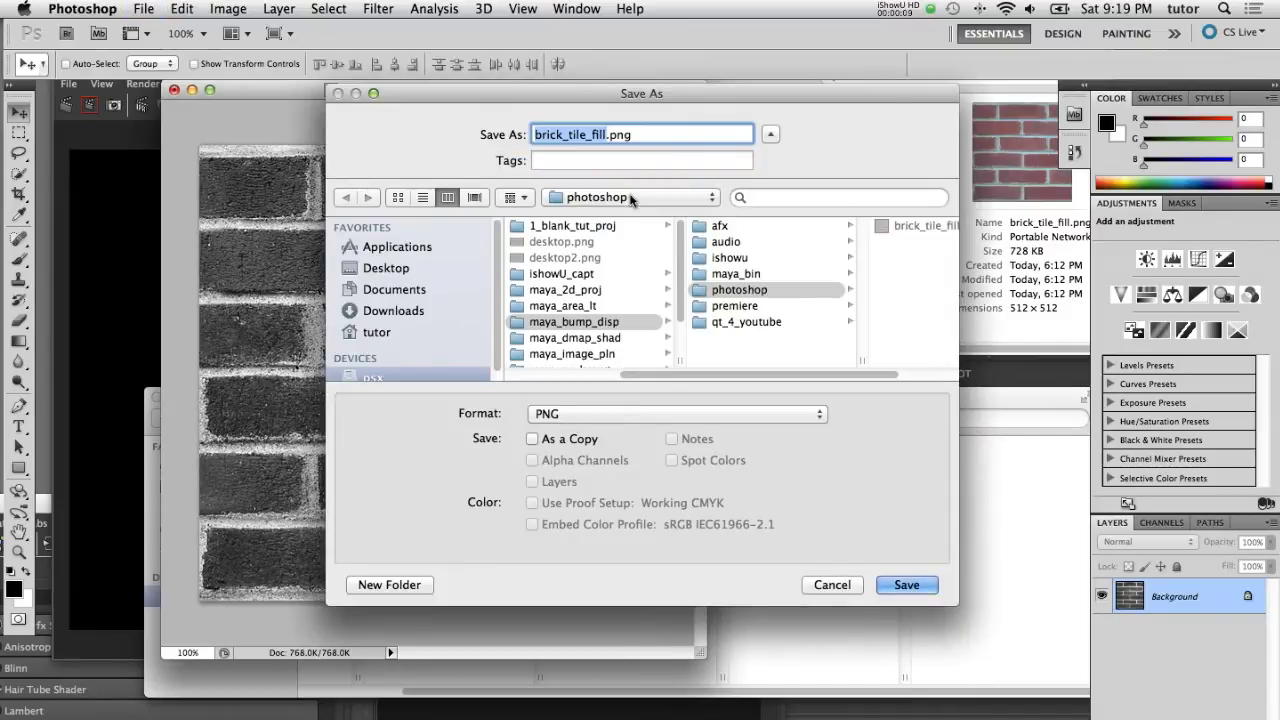
{"action": "left_click", "coordinate": [605, 140]}
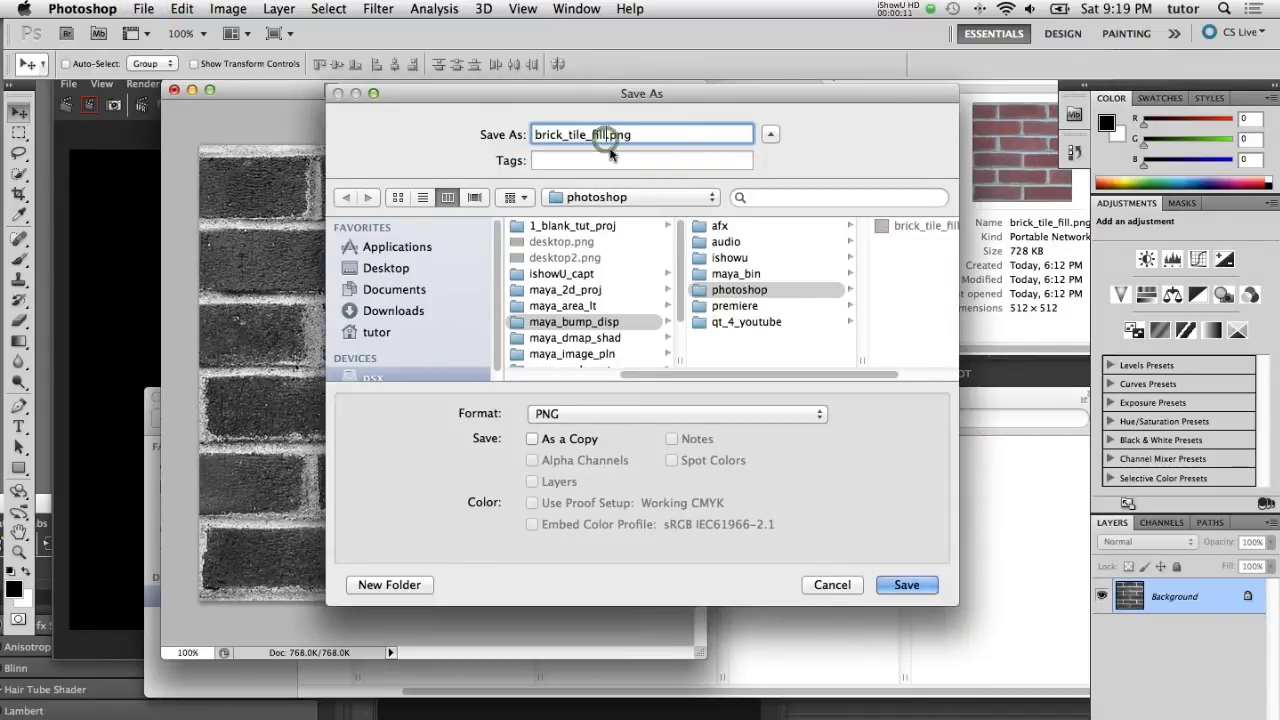
{"action": "key", "text": "BackSpace"}
{"action": "key", "text": "BackSpace"}
{"action": "key", "text": "BackSpace"}
{"action": "key", "text": "BackSpace"}
{"action": "type", "text": "b"}
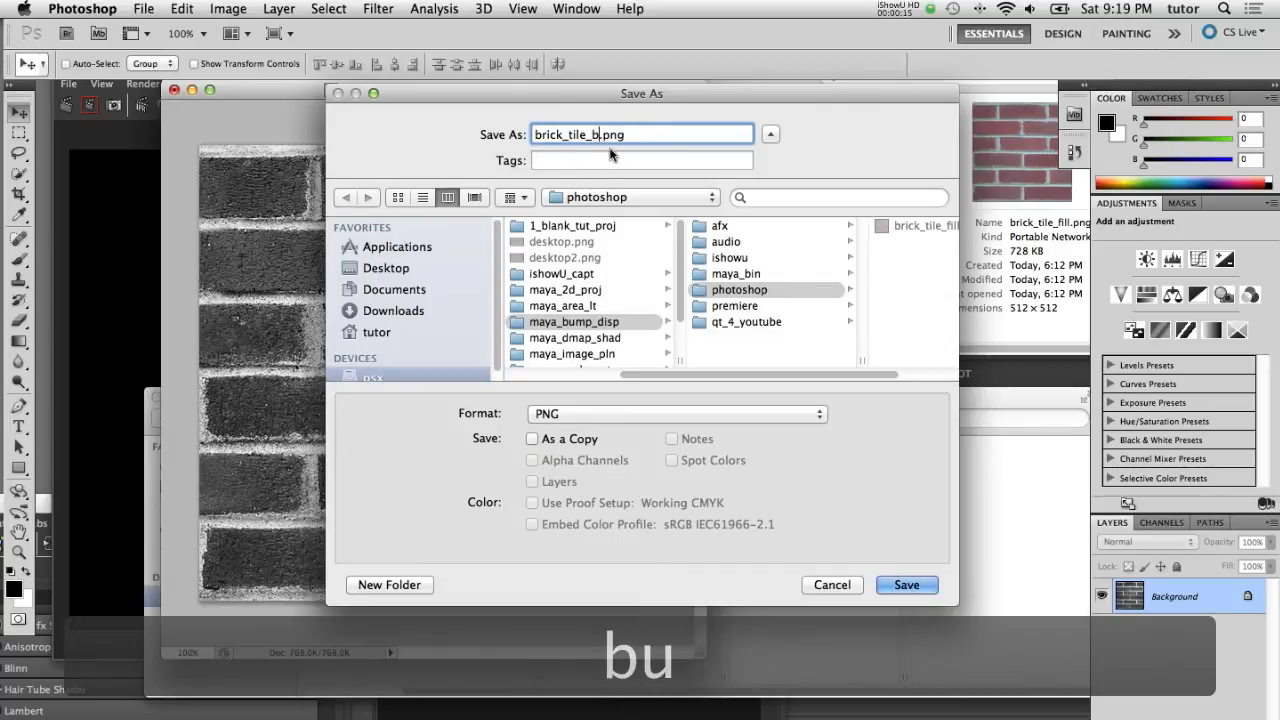
{"action": "type", "text": "ump"}
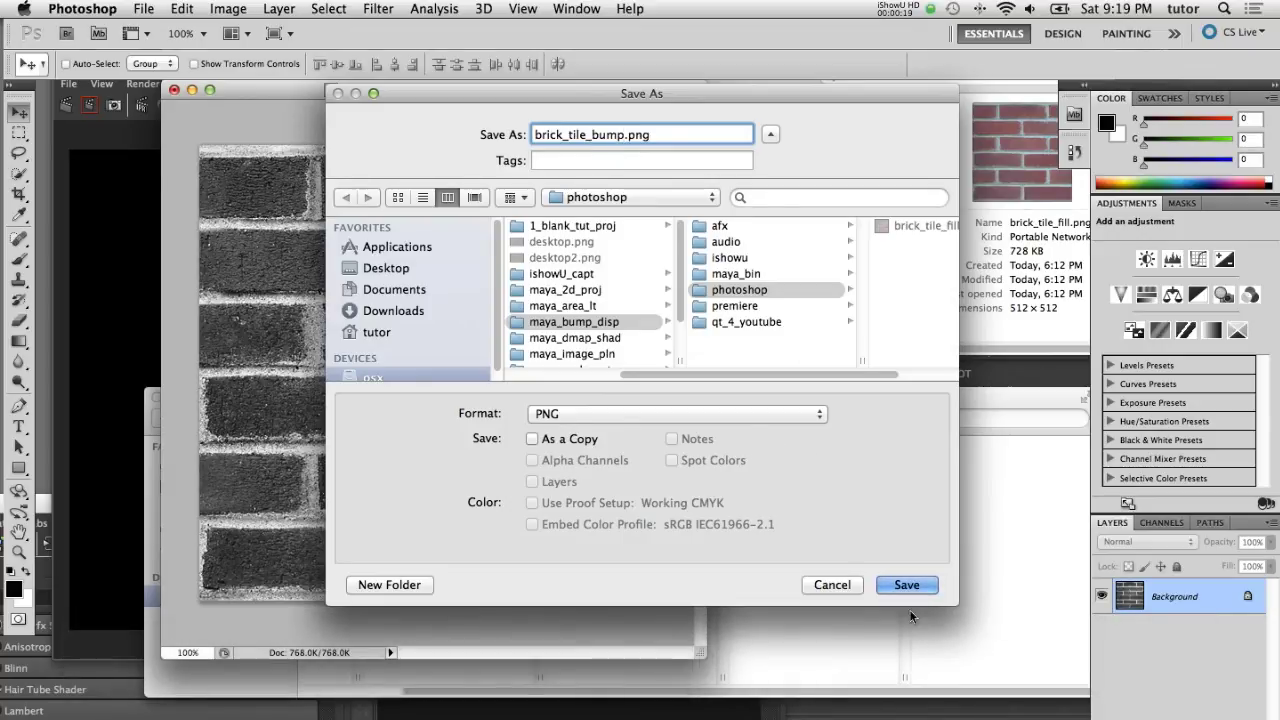
{"action": "left_click", "coordinate": [905, 586]}
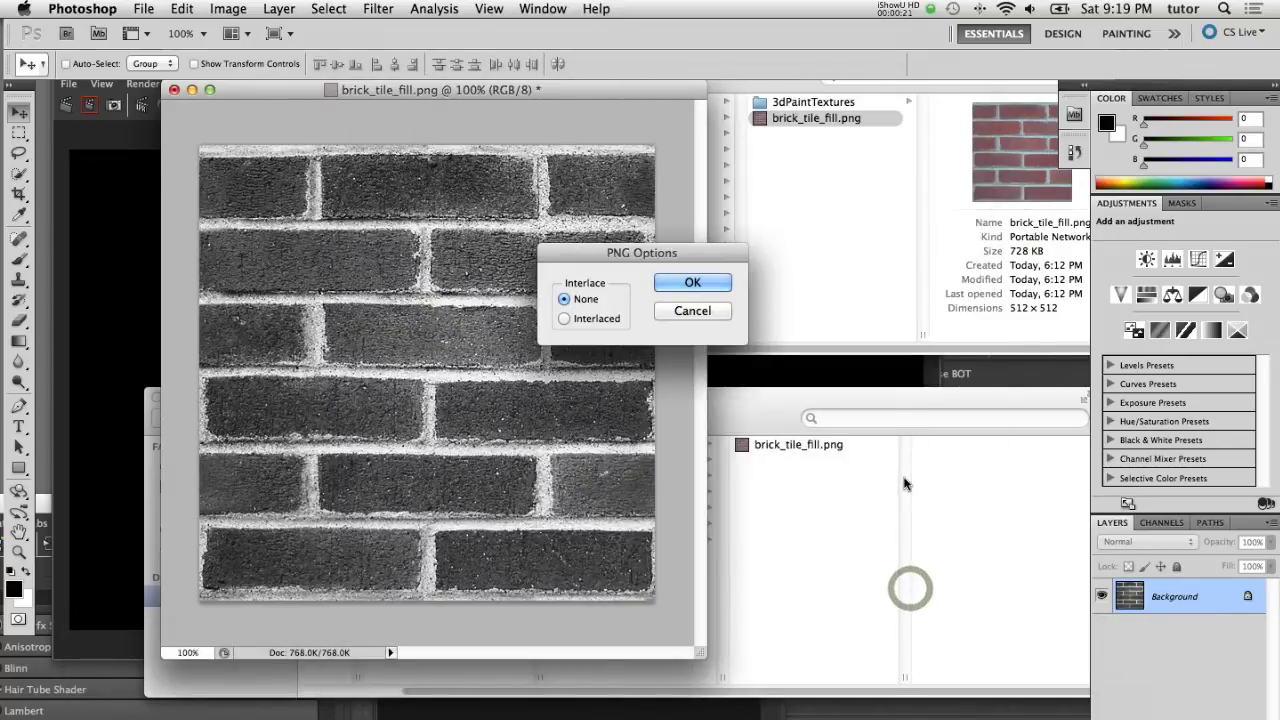
{"action": "left_click", "coordinate": [704, 283]}
- Switch to Finder, copy brick_tile_bump.png from the photoshop folder to the sourceimages folder, and return to Maya
{"action": "key", "text": "super+Tab"}
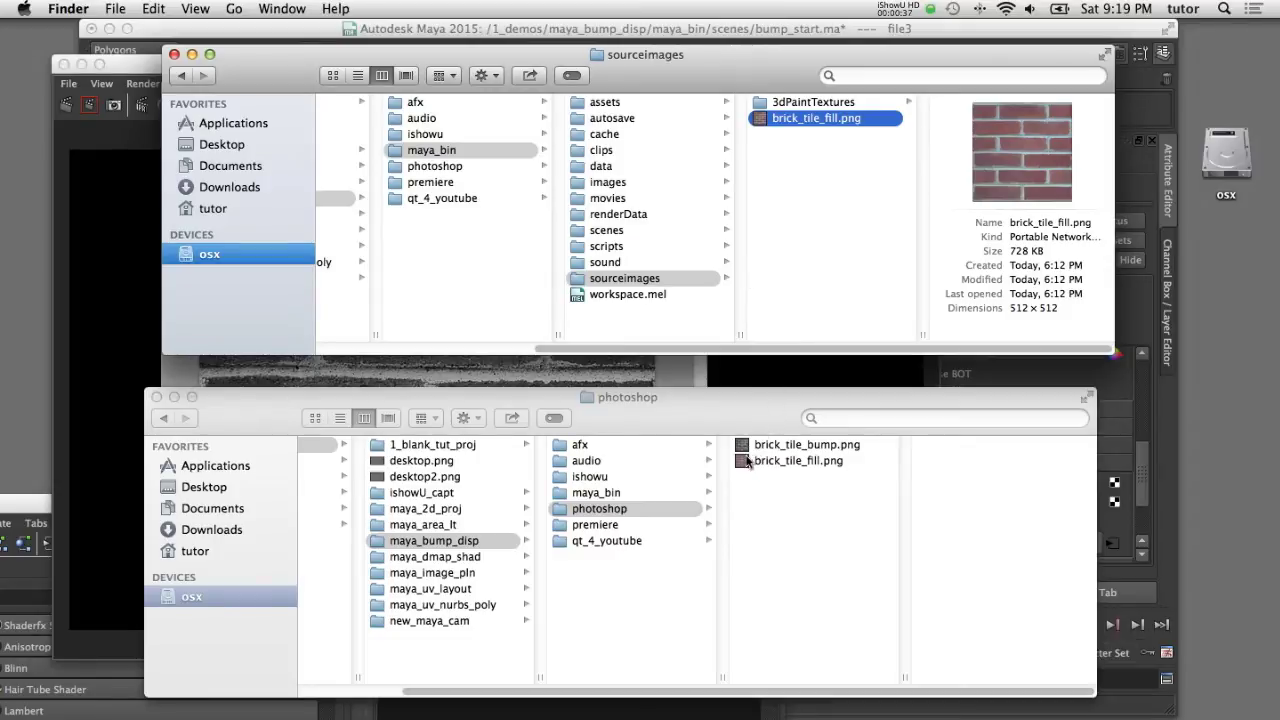
{"action": "left_click_drag", "start_coordinate": [741, 448], "coordinate": [782, 256]}
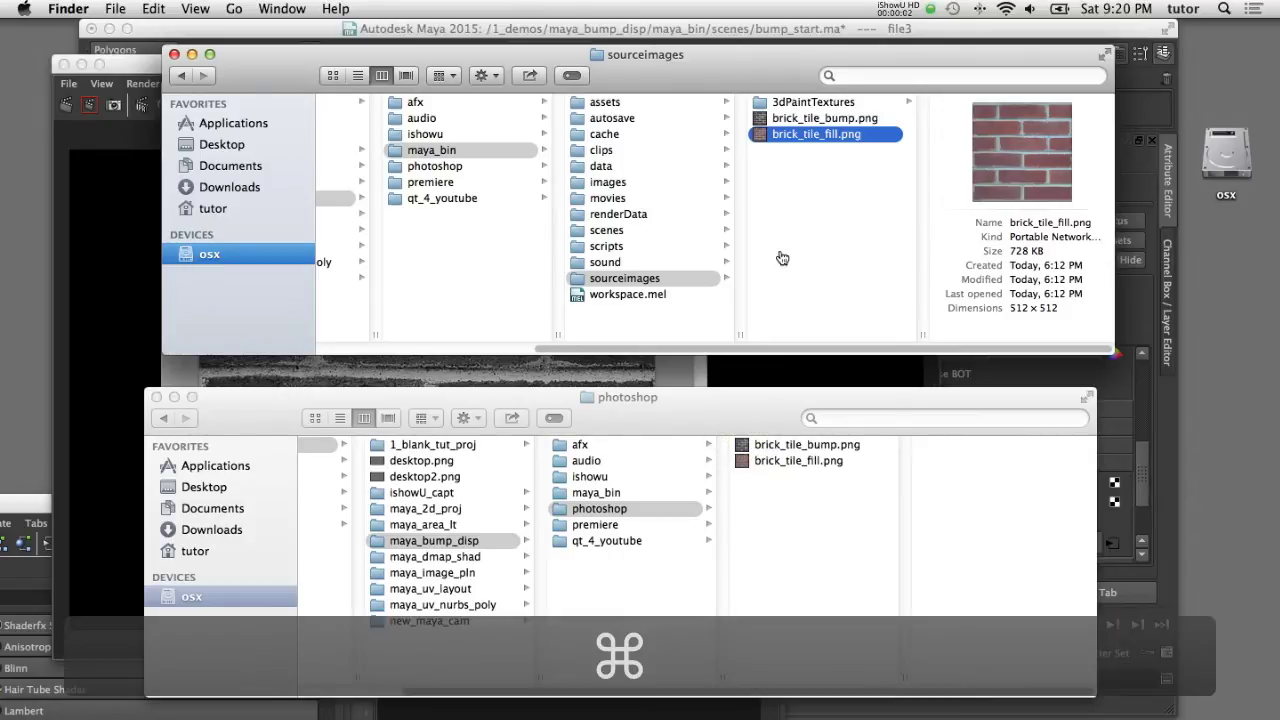
{"action": "key", "text": "super+Tab"}
{"action": "key", "text": "super+Tab"}
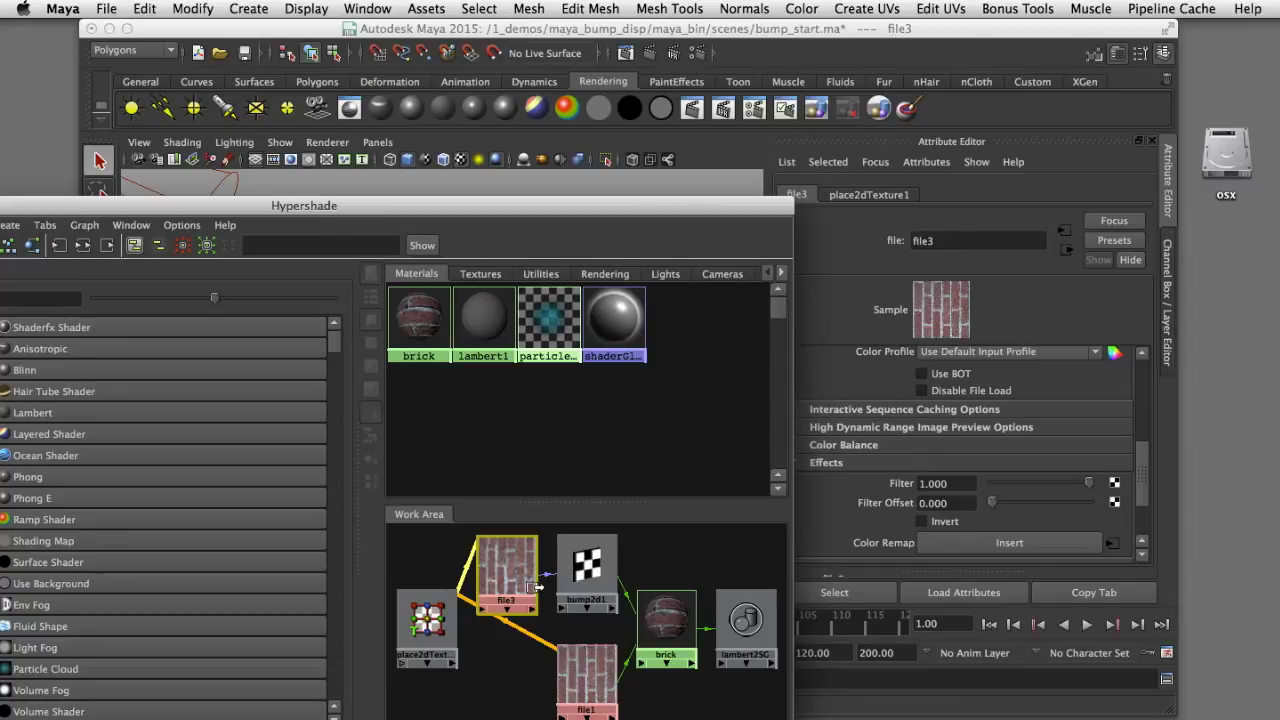
- Replace the image of the file3 texture feeding the bump2d1 node with brick_tile_bump.png from the sourceimages folder
{"action": "left_click", "coordinate": [575, 565]}
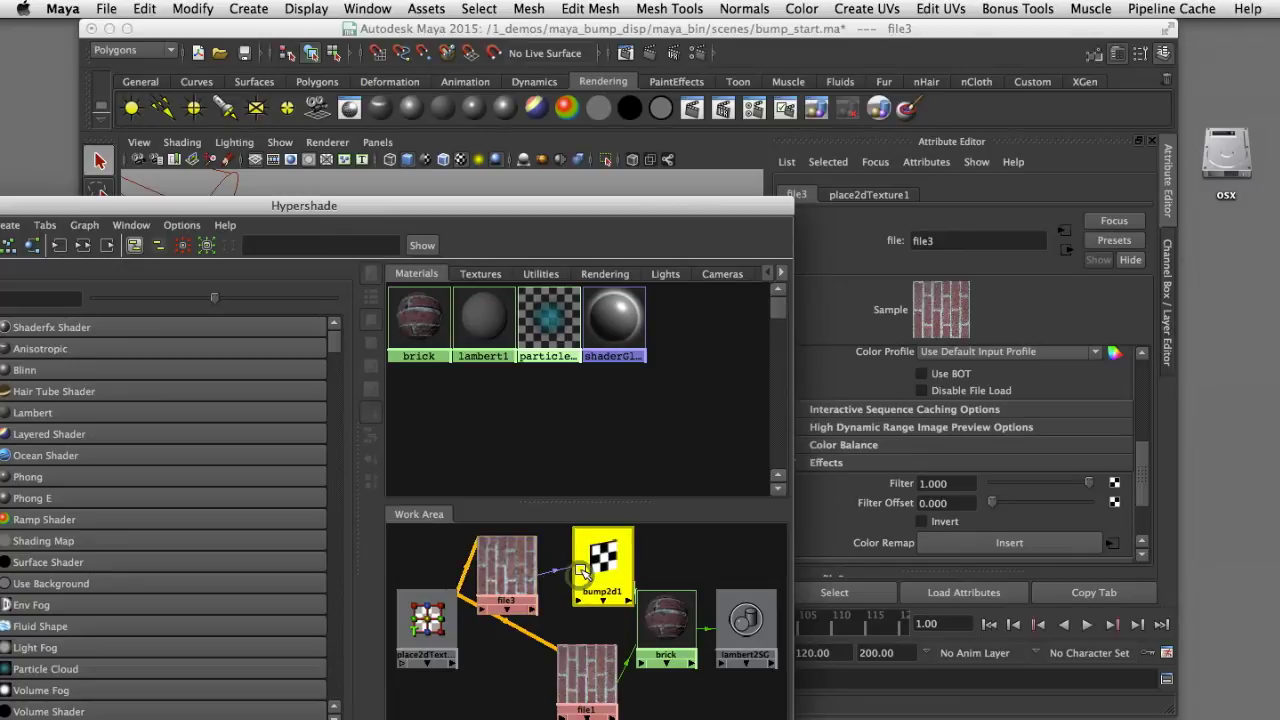
{"action": "left_click", "coordinate": [521, 584]}
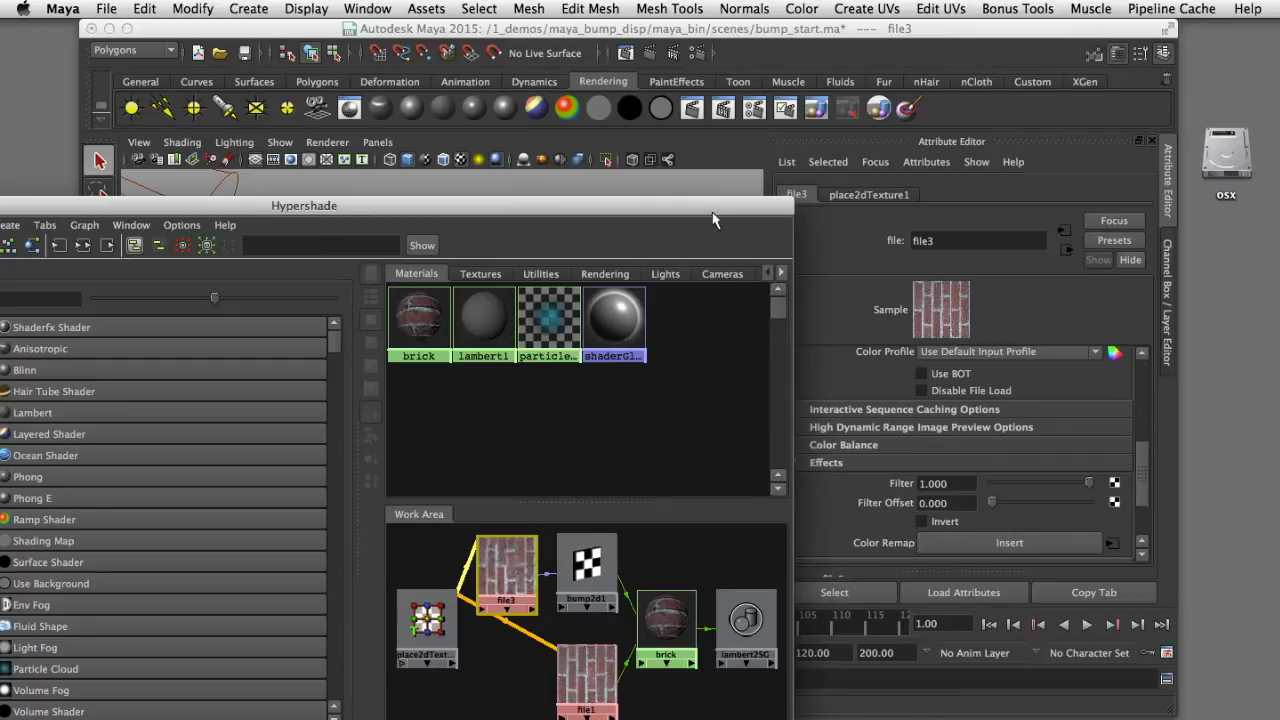
{"action": "left_click_drag", "start_coordinate": [640, 205], "coordinate": [571, 196]}
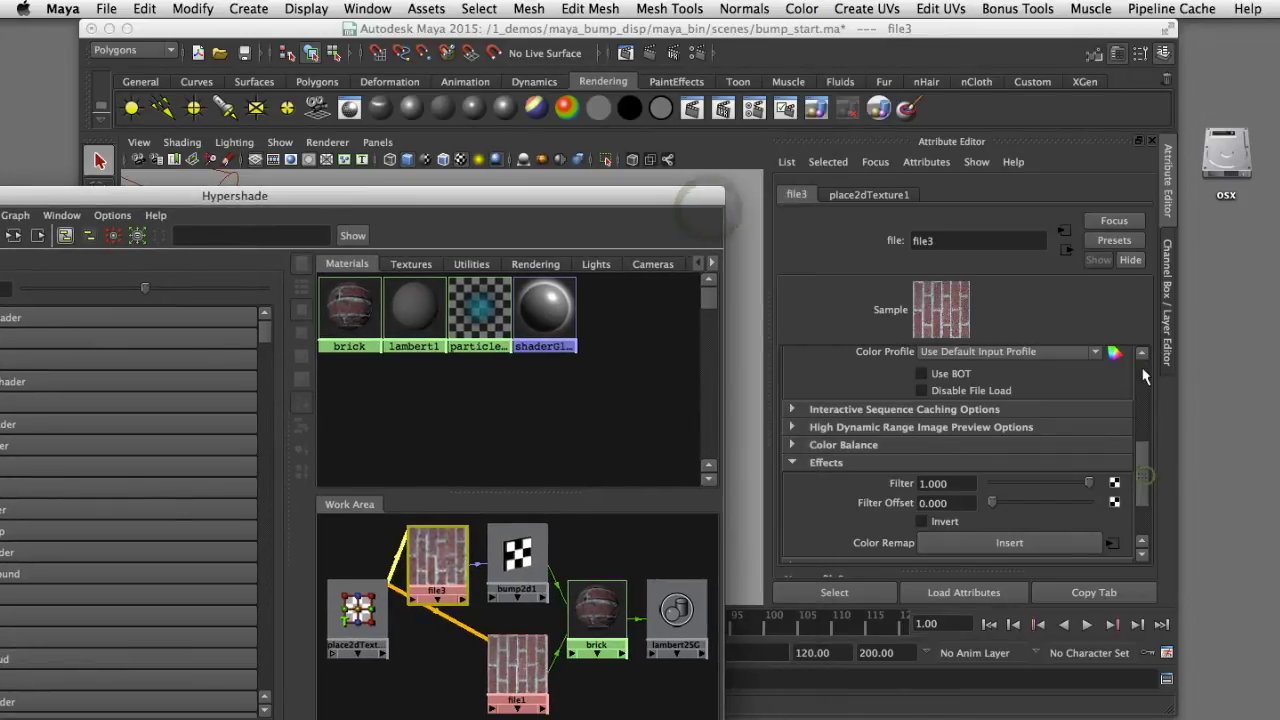
{"action": "left_click_drag", "start_coordinate": [1146, 476], "coordinate": [1145, 378]}
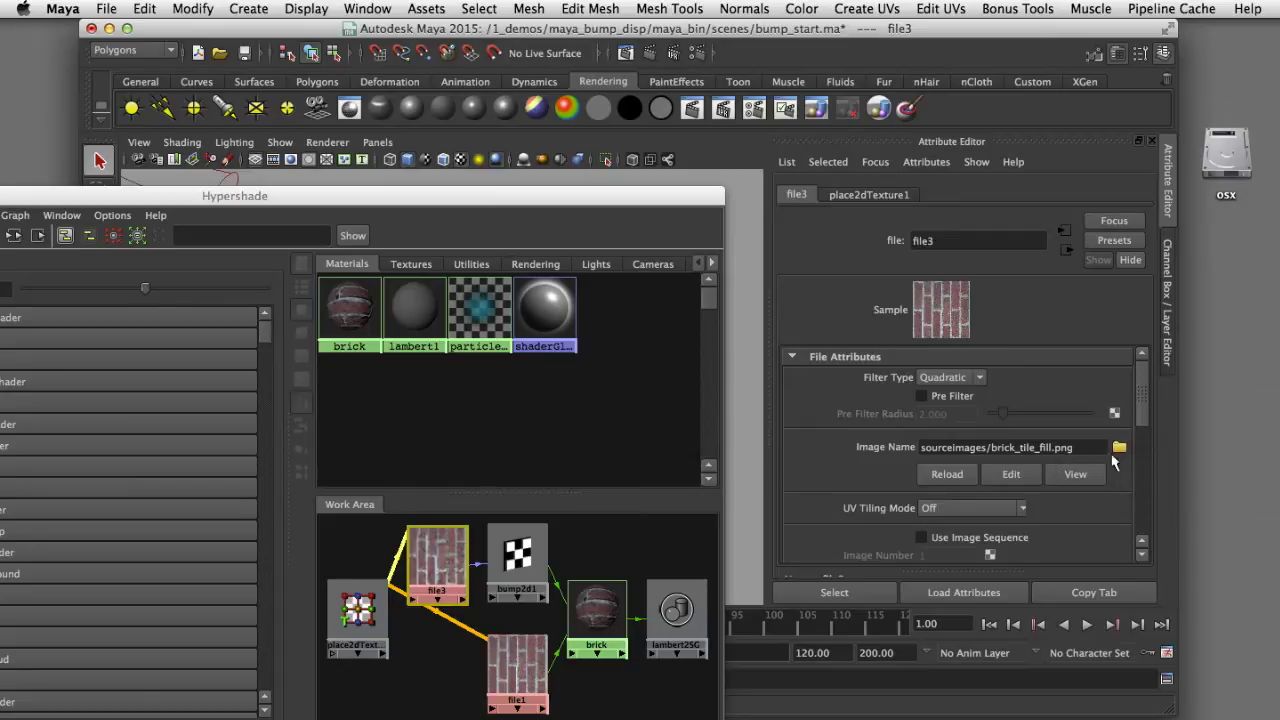
{"action": "left_click", "coordinate": [1121, 449]}
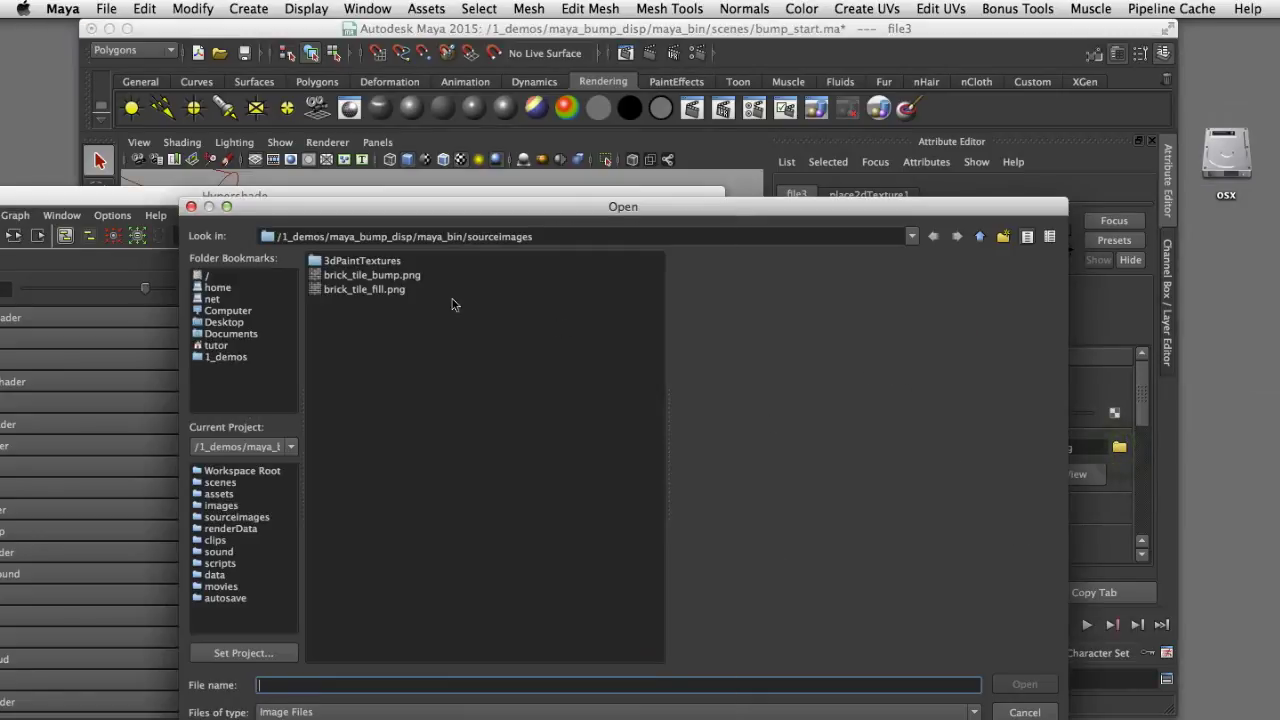
{"action": "left_click", "coordinate": [372, 275]}
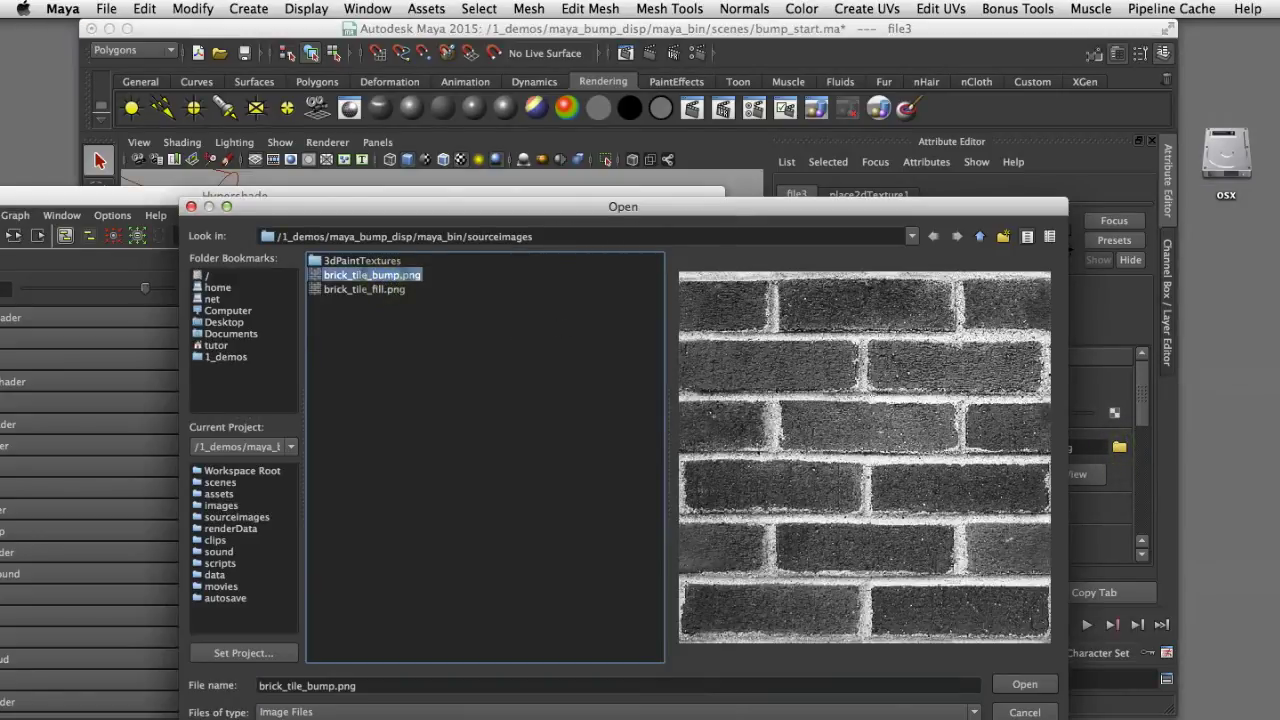
{"action": "left_click", "coordinate": [1036, 692]}
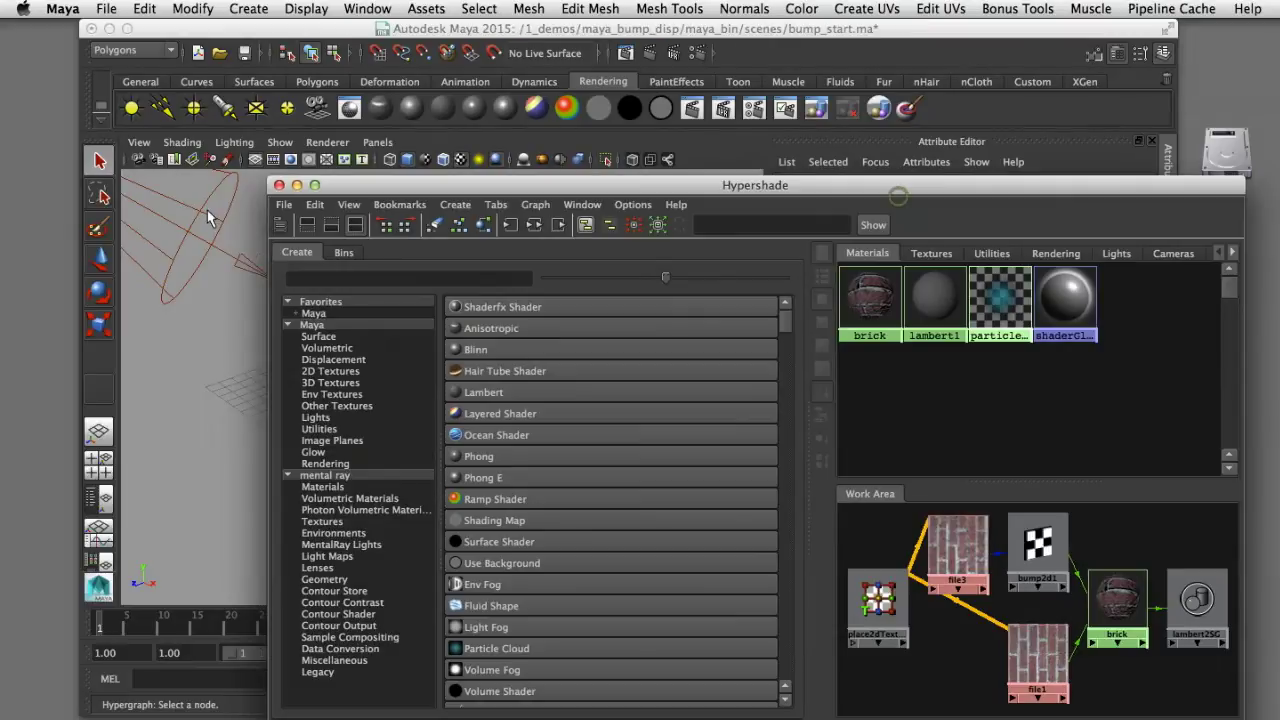
- Close the Hypershade, render the brick sphere in the perspective view, and move the Render View aside
{"action": "left_click", "coordinate": [279, 185]}
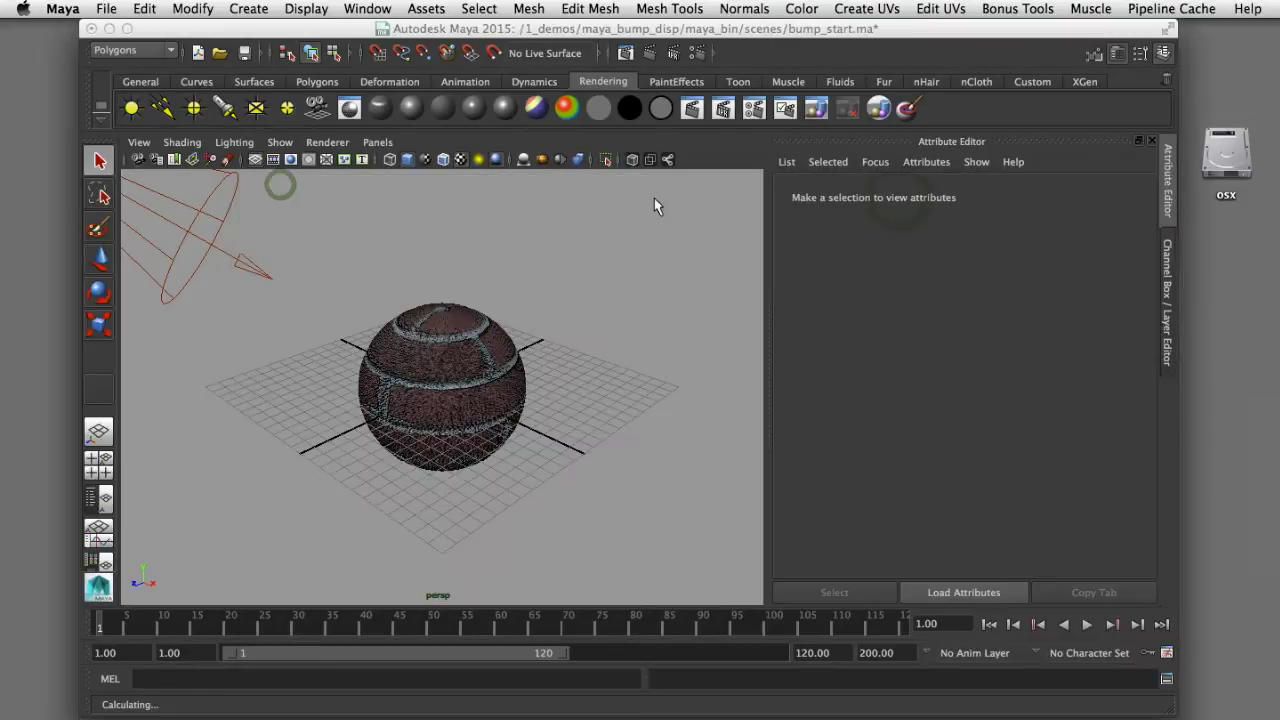
{"action": "left_click", "coordinate": [692, 108]}
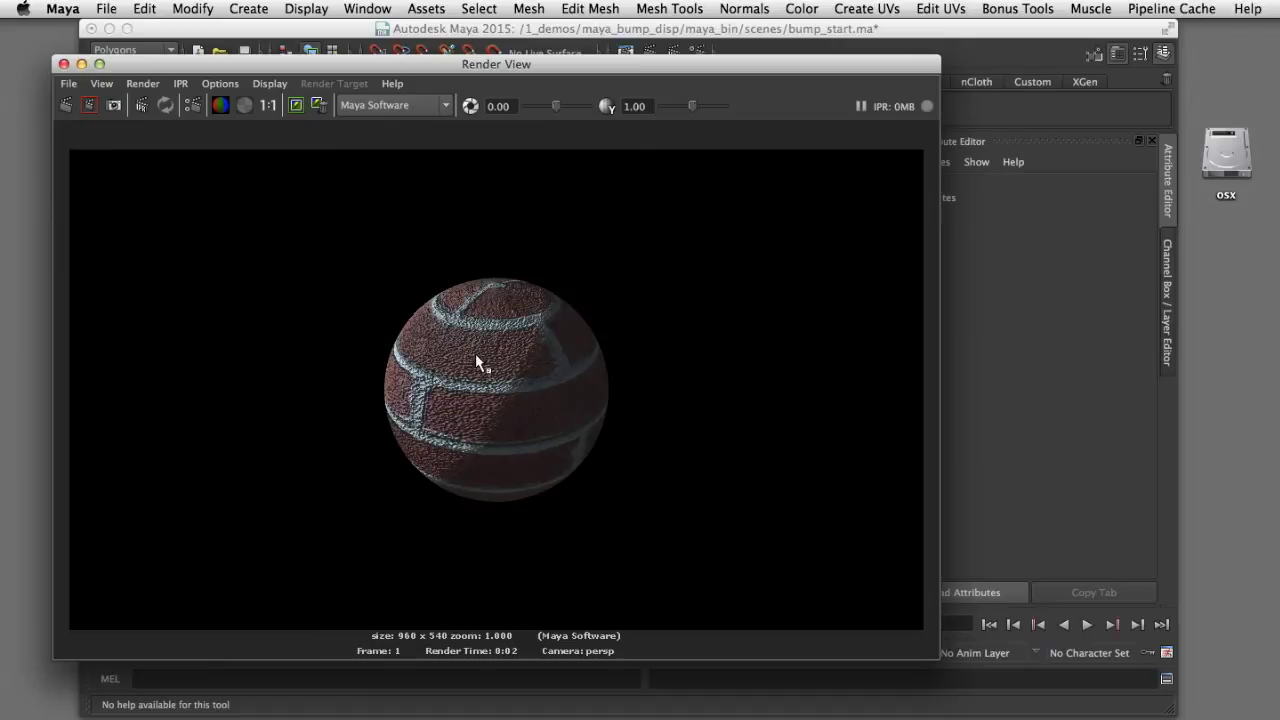
{"action": "key", "text": "super"}
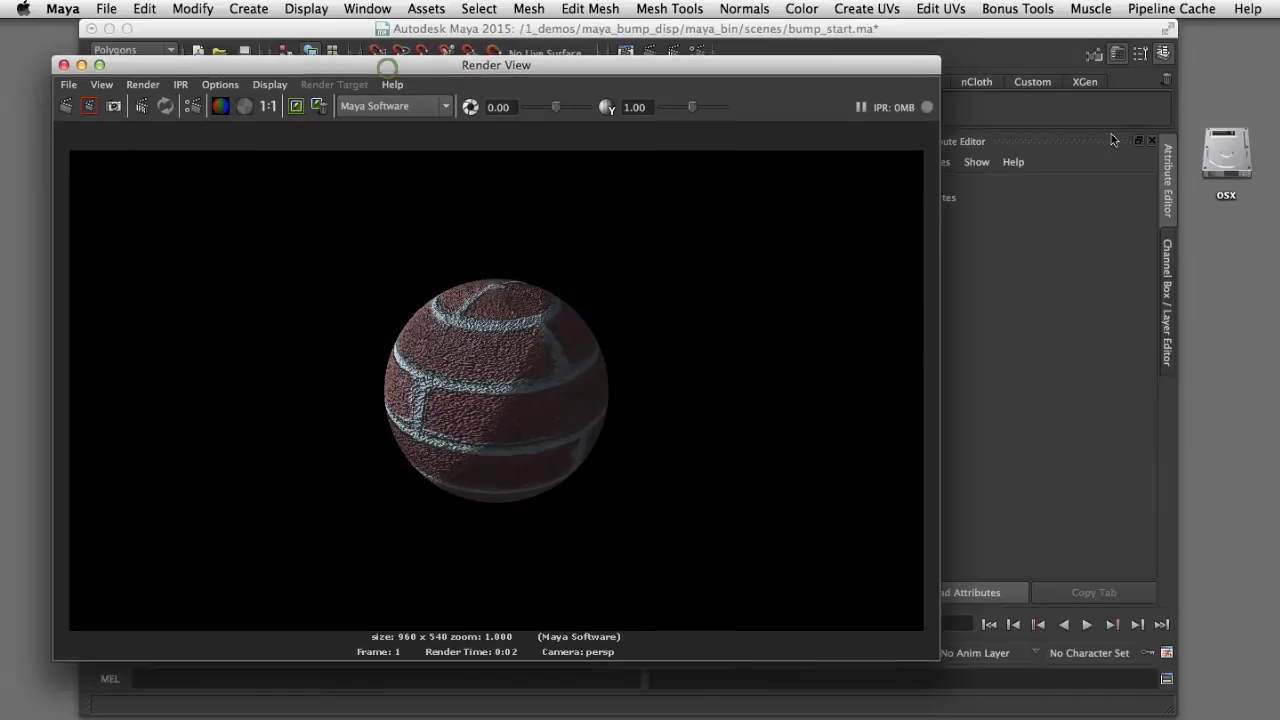
{"action": "left_click_drag", "start_coordinate": [388, 70], "coordinate": [1076, 112]}
{"action": "left_click", "coordinate": [702, 236]}
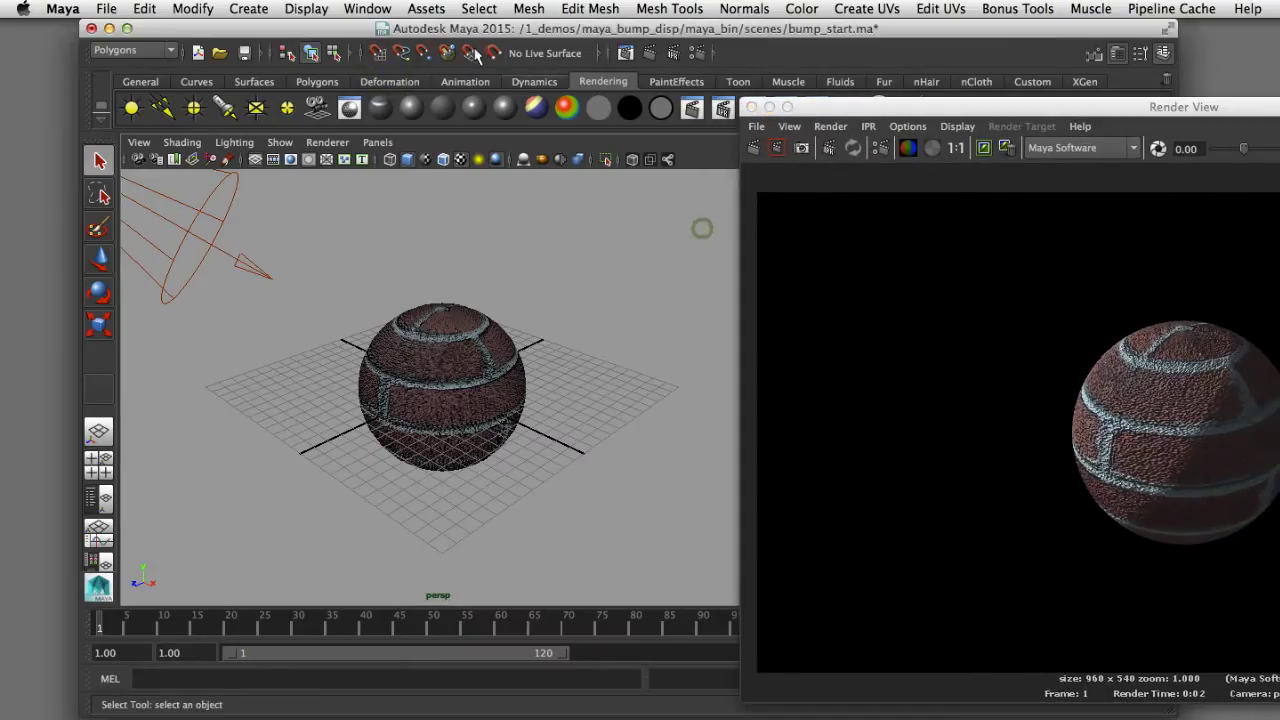
- Reopen the Hypershade and graph the input and output connections of the brick material
{"action": "left_click", "coordinate": [367, 8]}
{"action": "mouse_move", "coordinate": [400, 56]}
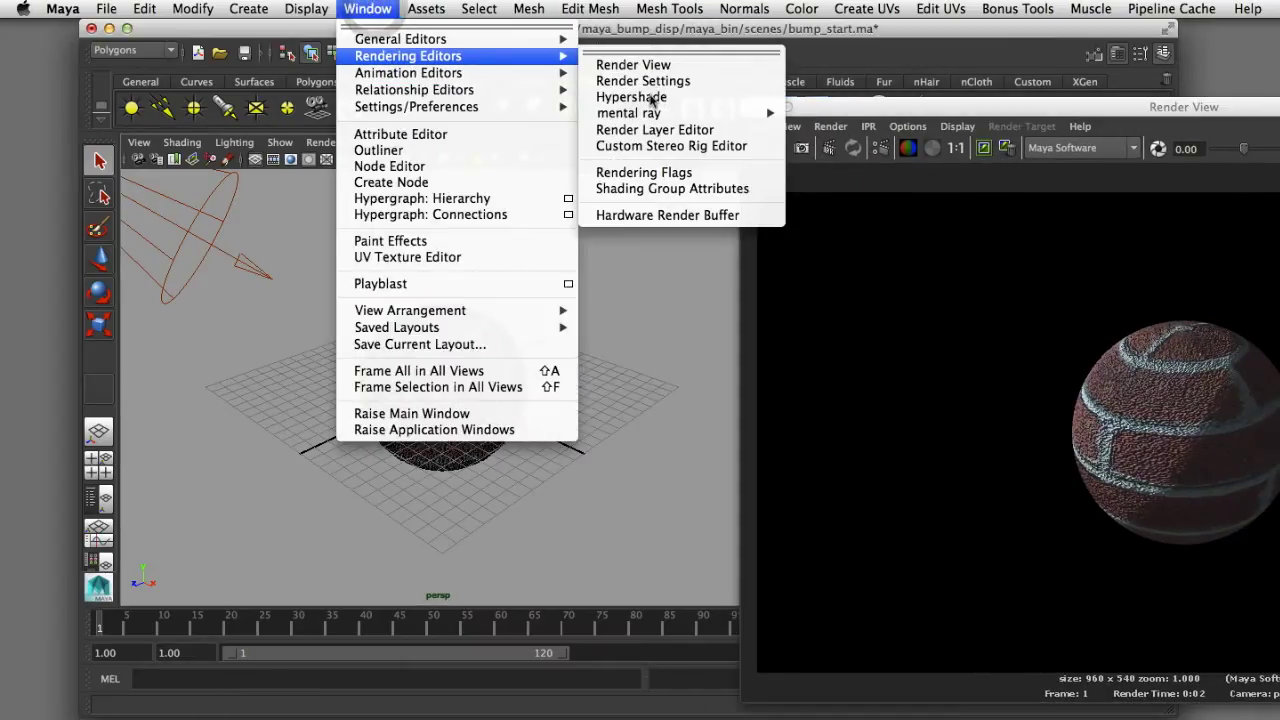
{"action": "left_click", "coordinate": [628, 97]}
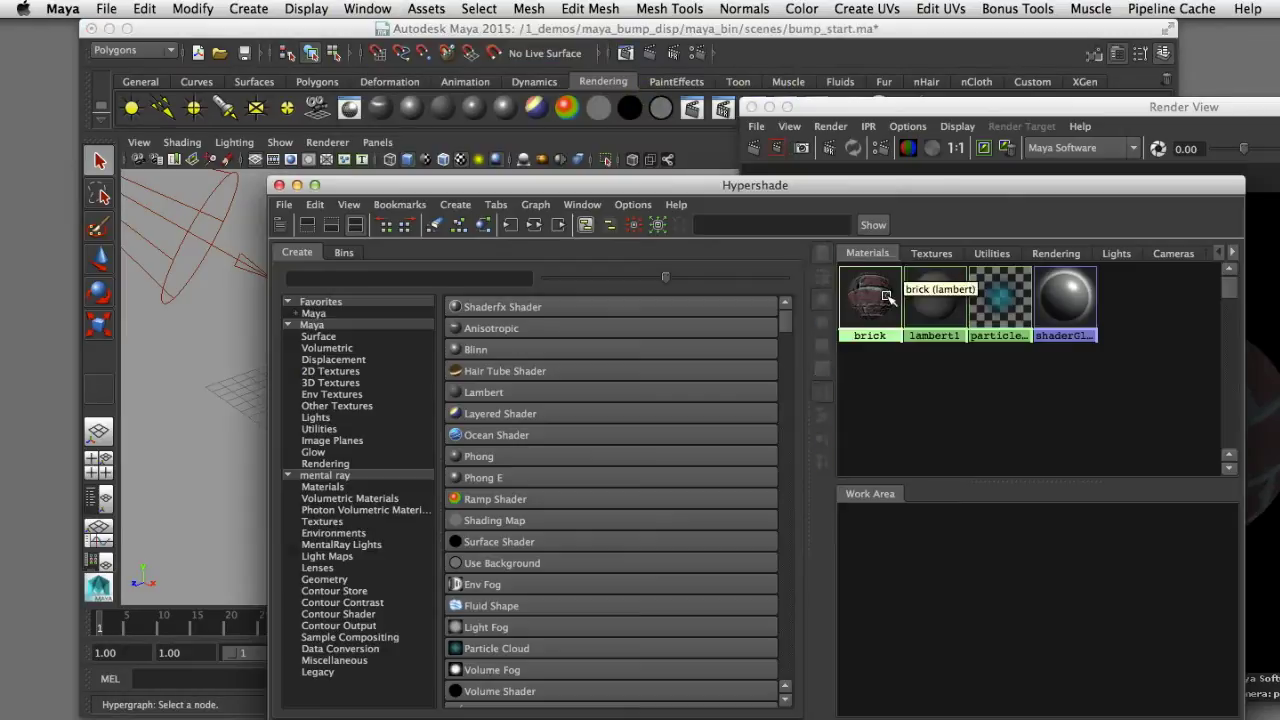
{"action": "left_click", "coordinate": [534, 225]}
- Show the attributes of the file3 bump texture and turn on Invert in its Effects settings
{"action": "left_click_drag", "start_coordinate": [862, 186], "coordinate": [694, 167]}
{"action": "double_click", "coordinate": [786, 550]}
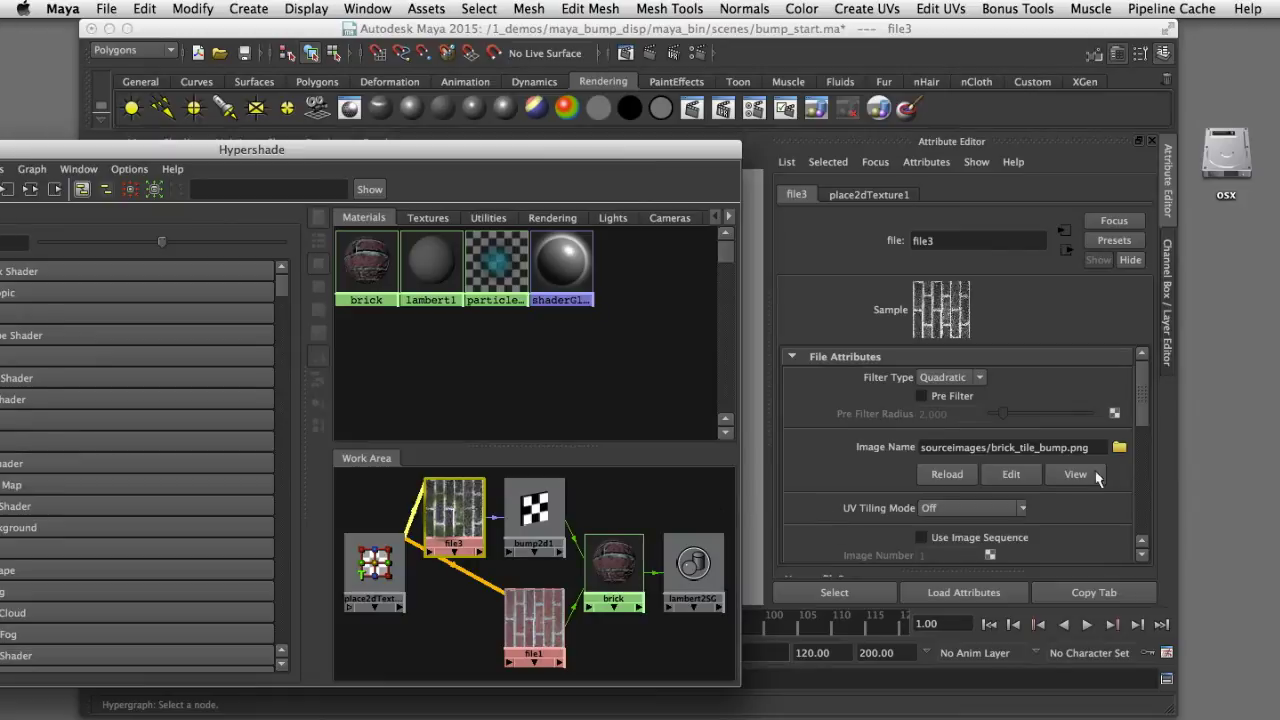
{"action": "left_click_drag", "start_coordinate": [1141, 398], "coordinate": [1146, 461]}
{"action": "scroll", "coordinate": [1146, 461], "scroll_direction": "down", "scroll_amount": 10}
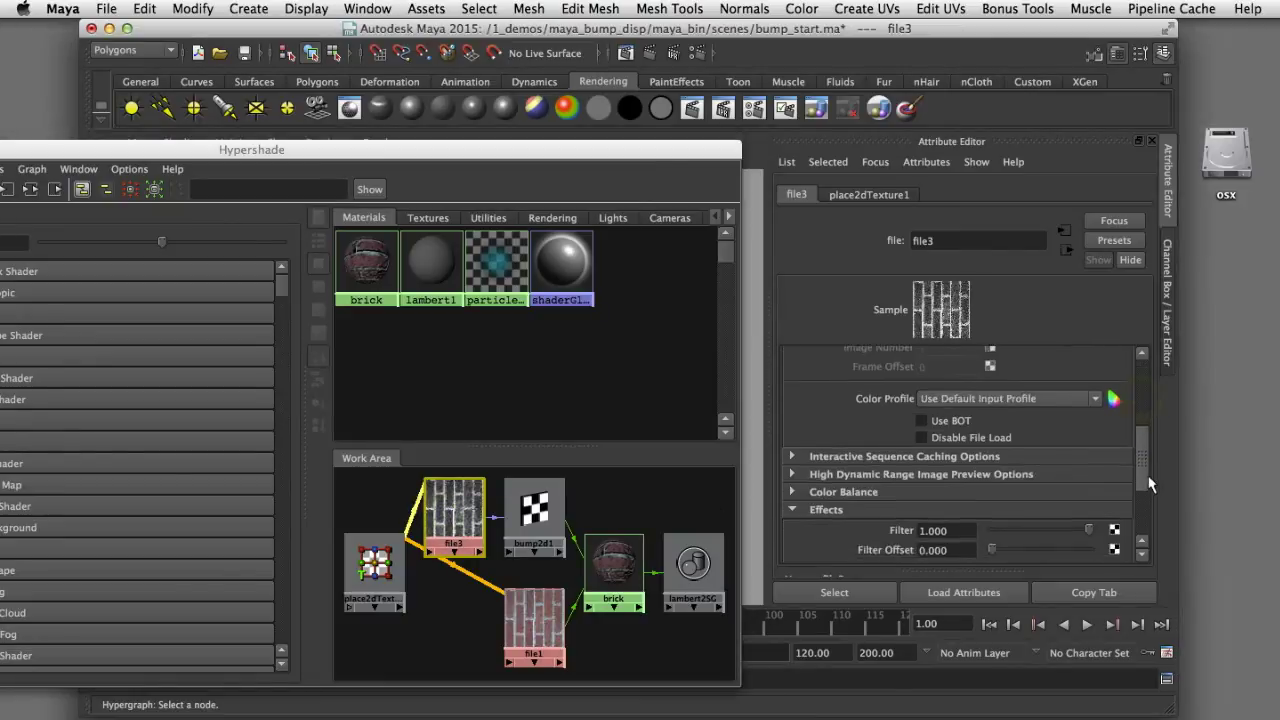
{"action": "scroll", "coordinate": [1155, 507], "scroll_direction": "up", "scroll_amount": 2}
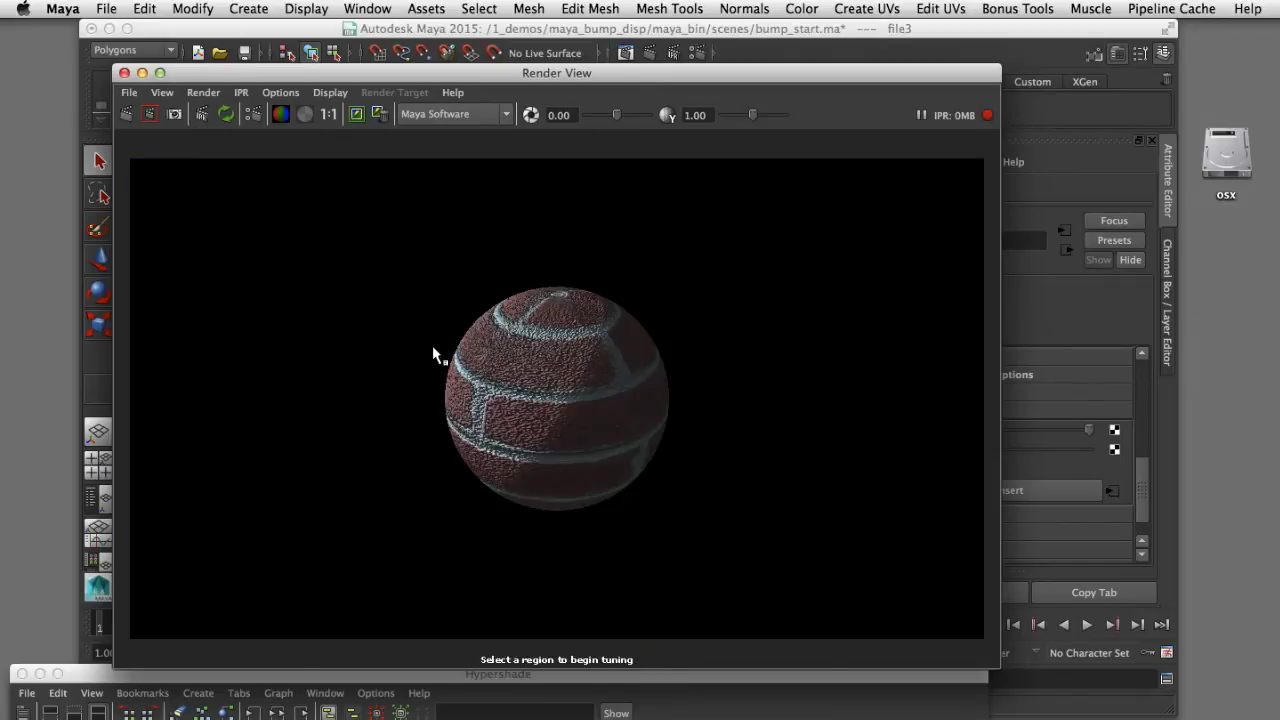
- Mark an IPR tuning region over the left part of the brick sphere and access the file3 node in the Hypershade
{"action": "left_click_drag", "start_coordinate": [419, 279], "coordinate": [578, 514]}
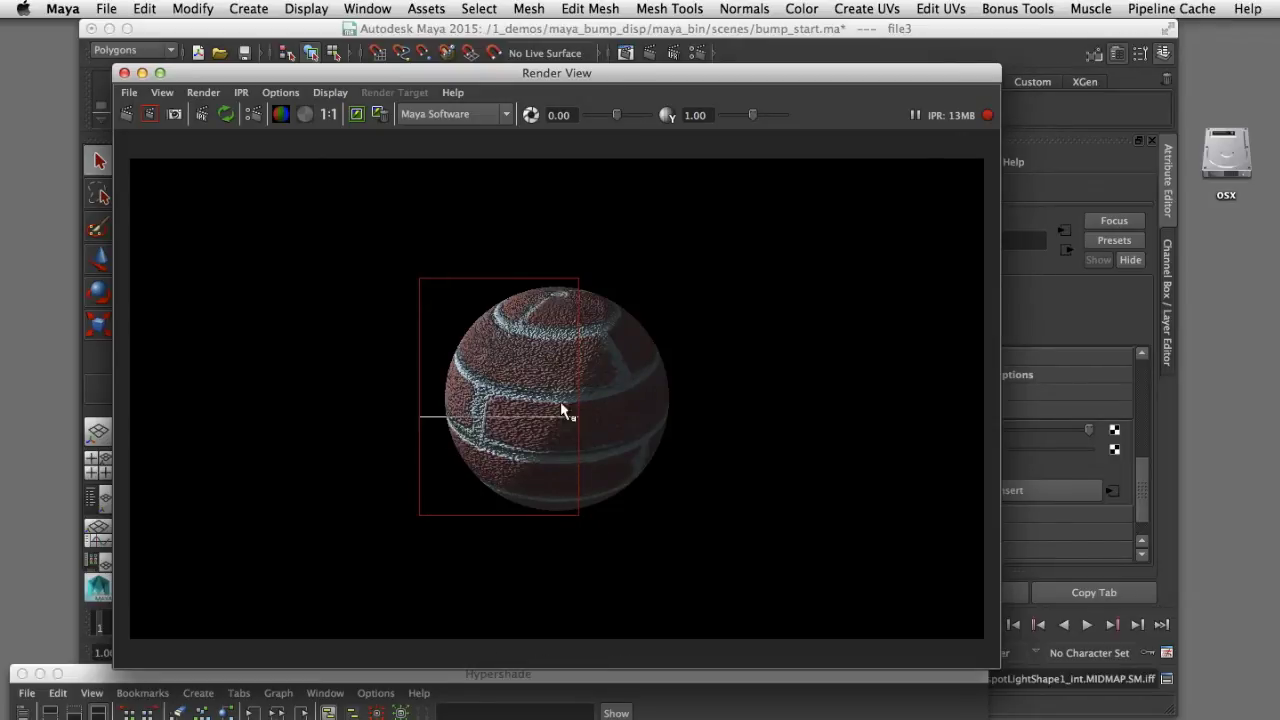
{"action": "double_click", "coordinate": [90, 677]}
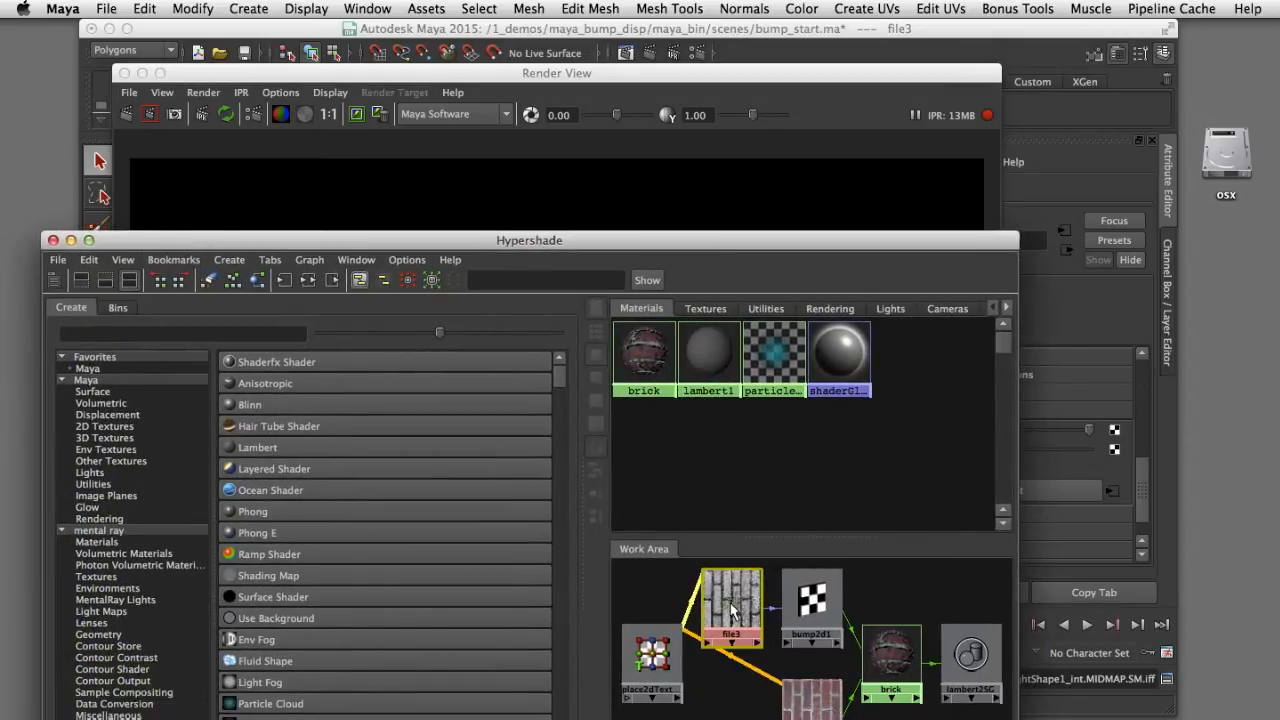
{"action": "double_click", "coordinate": [813, 247]}
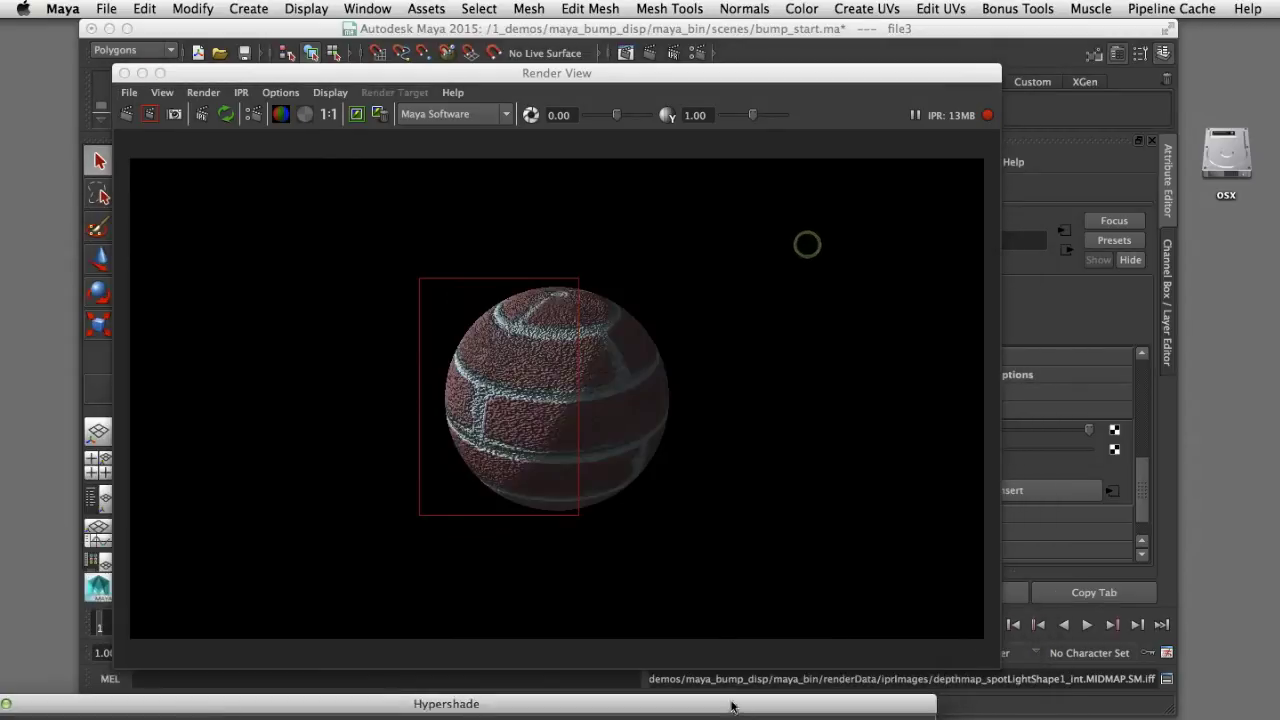
- Move the Render View clear of the Attribute Editor and expand the Color Balance settings of the file3 bump texture
{"action": "left_click_drag", "start_coordinate": [805, 70], "coordinate": [677, 43]}
{"action": "scroll", "coordinate": [1124, 391], "scroll_direction": "up", "scroll_amount": 5}
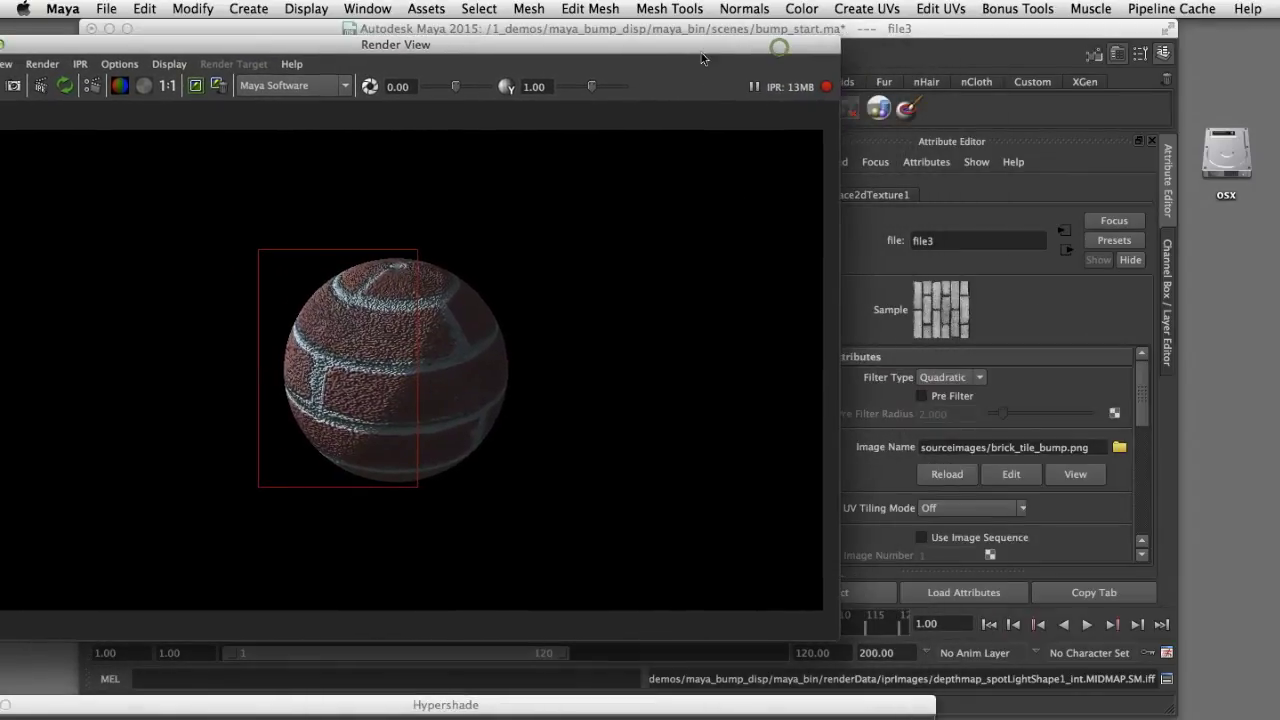
{"action": "left_click_drag", "start_coordinate": [757, 43], "coordinate": [686, 54]}
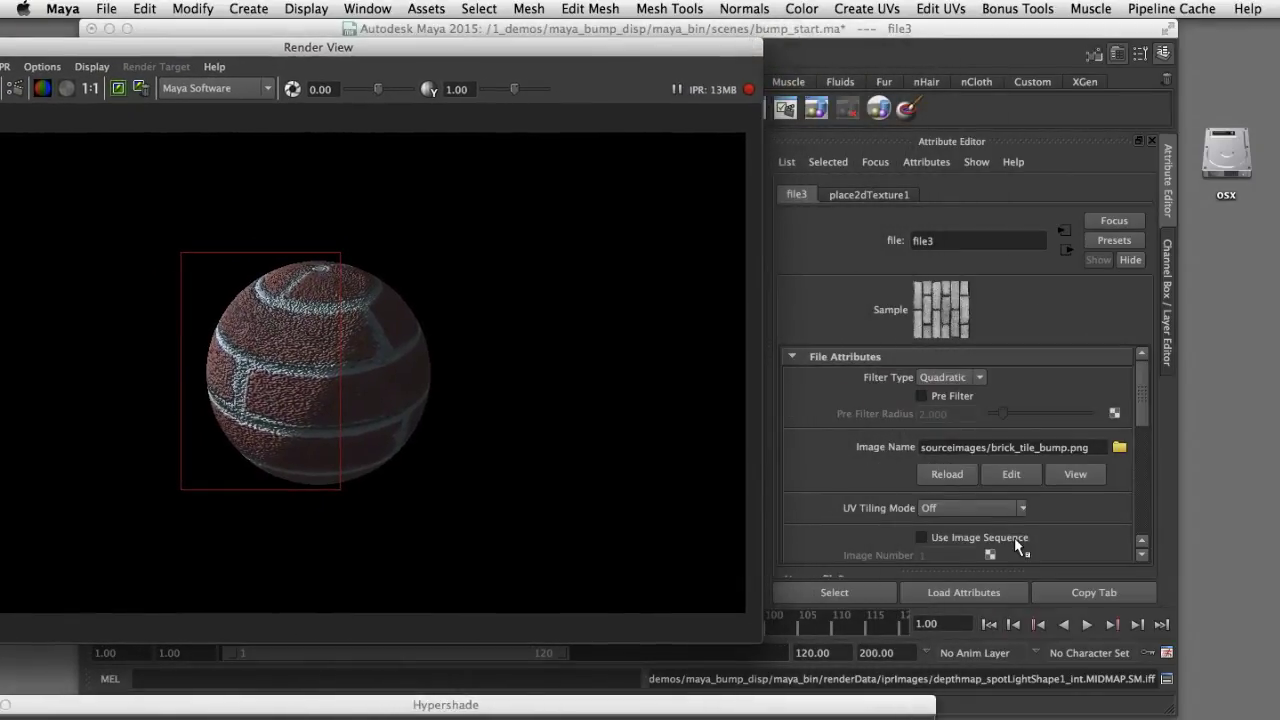
{"action": "scroll", "coordinate": [1141, 444], "scroll_direction": "down", "scroll_amount": 6}
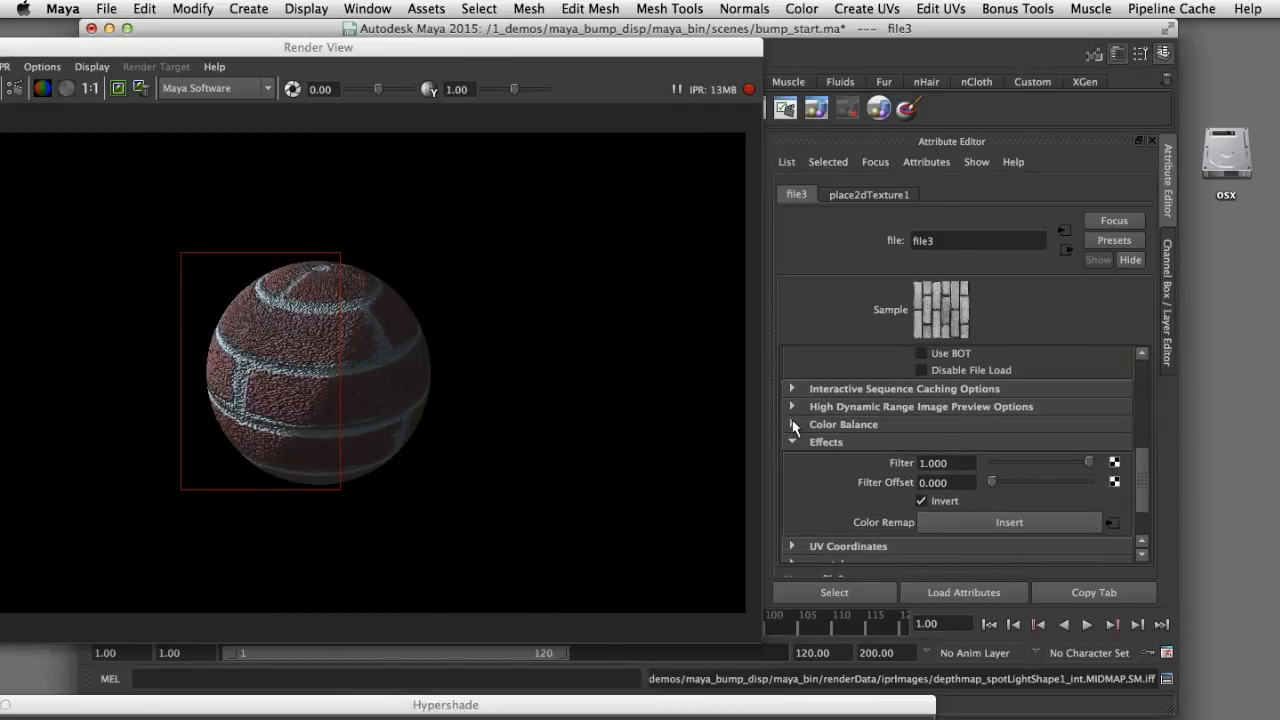
{"action": "left_click", "coordinate": [792, 425]}
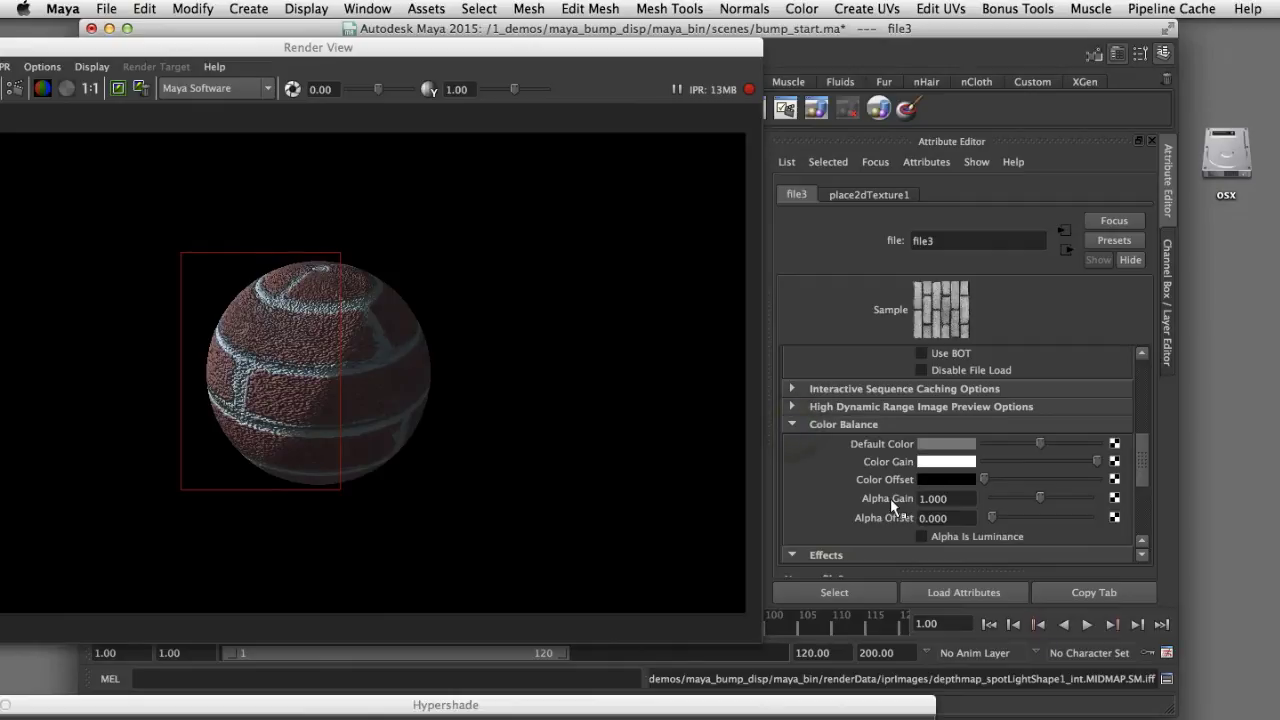
- Try an Alpha Gain of 0 on the file3 bump texture, and set it to 0.1
{"action": "left_click_drag", "start_coordinate": [1039, 497], "coordinate": [984, 506]}
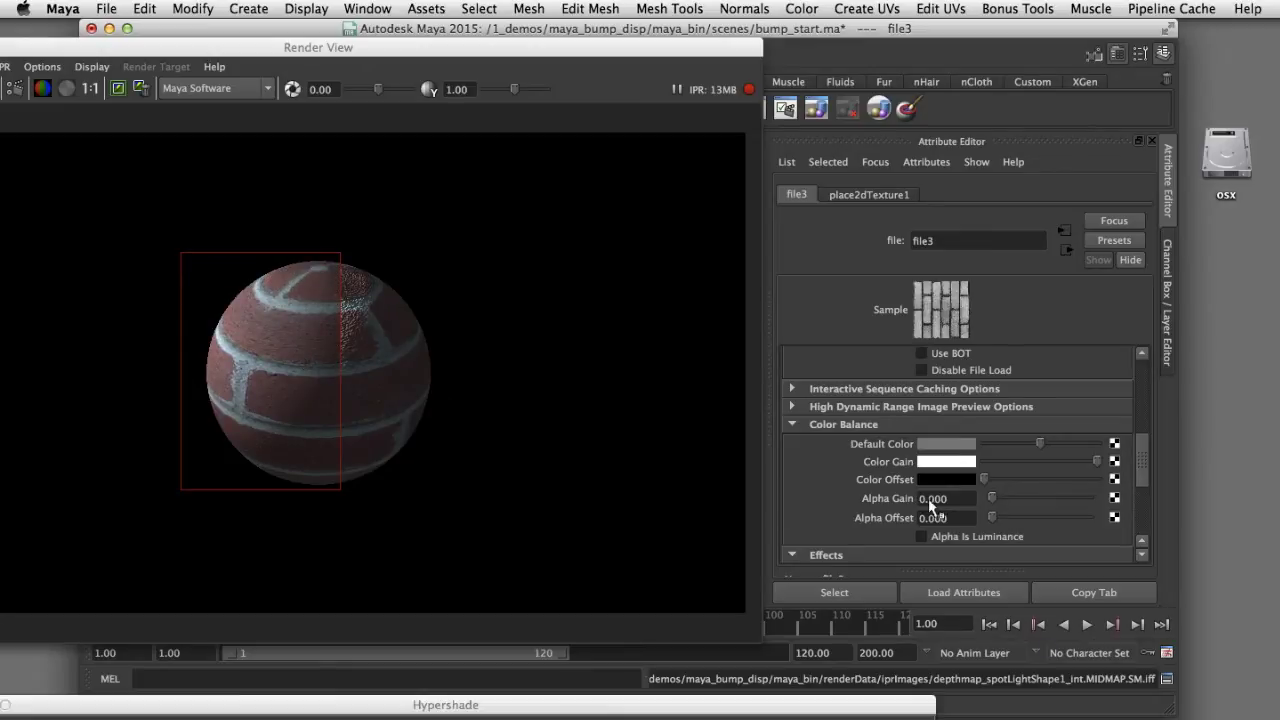
{"action": "left_click_drag", "start_coordinate": [992, 505], "coordinate": [904, 499]}
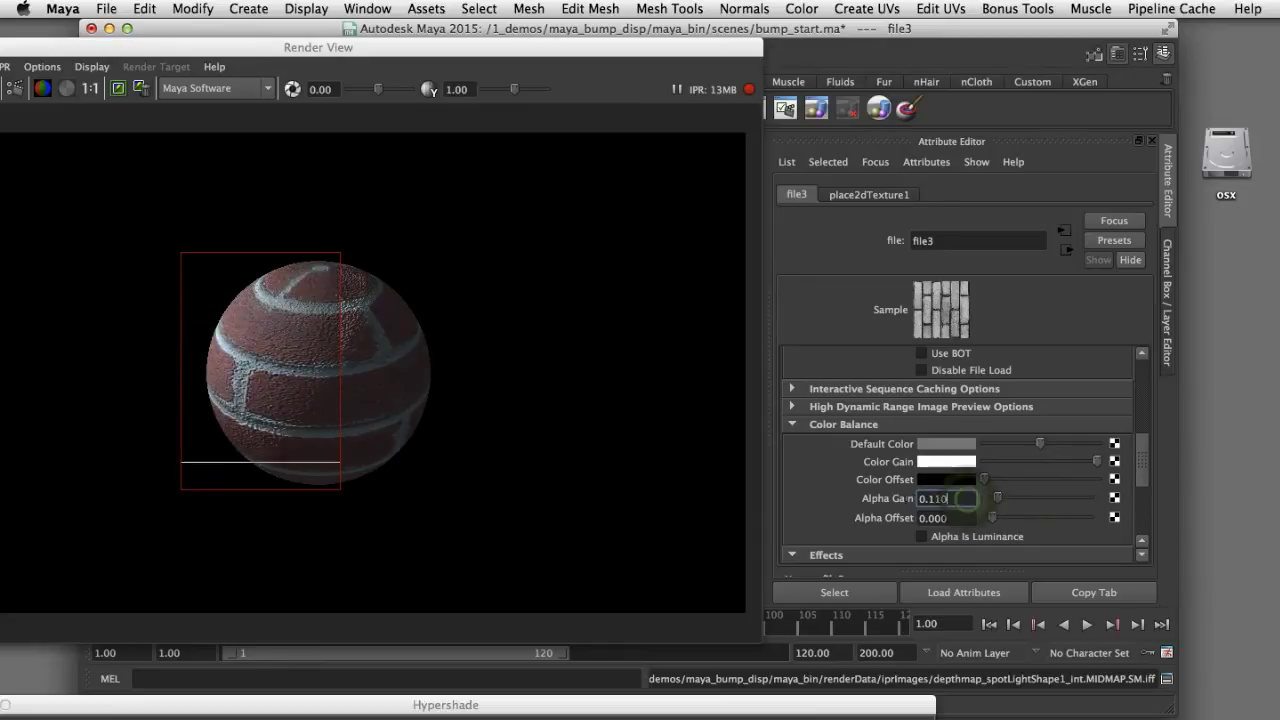
{"action": "type", "text": ".1"}
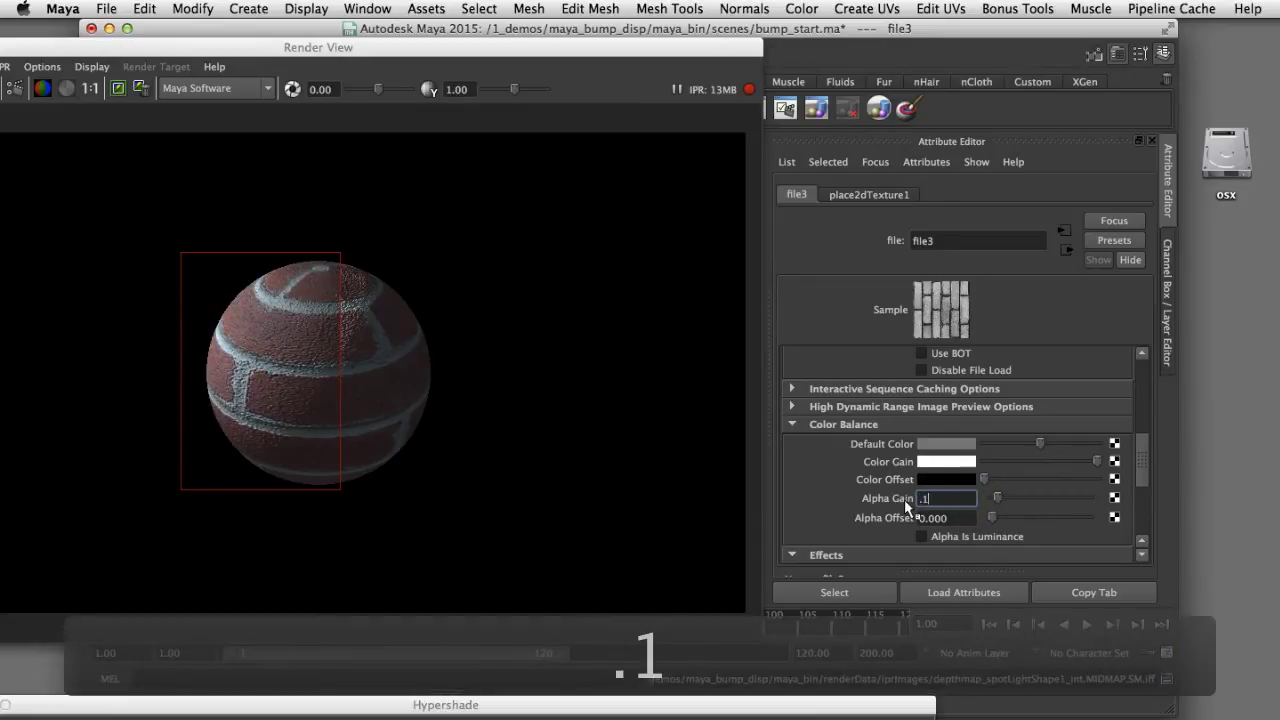
{"action": "key", "text": "Return"}
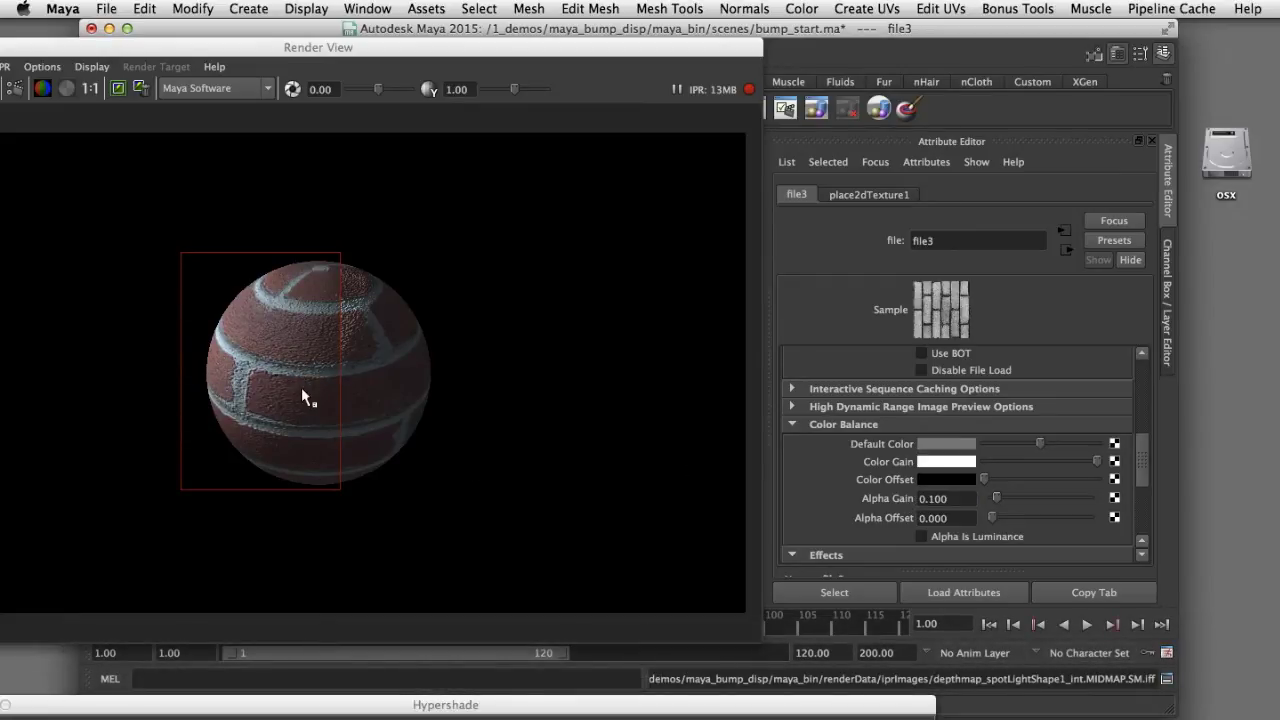
{"action": "left_click", "coordinate": [306, 353]}
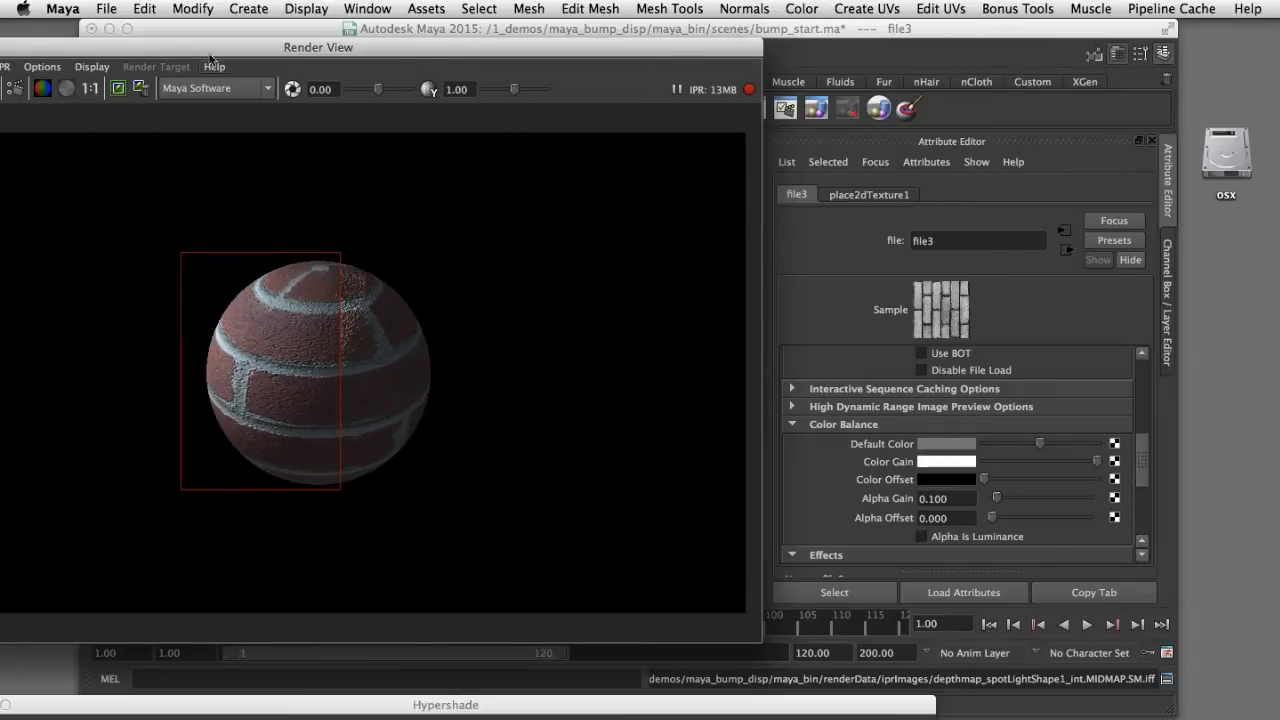
- Put the Render View away, restore the Hypershade, and position it beside the Attribute Editor
{"action": "left_click_drag", "start_coordinate": [188, 49], "coordinate": [440, 45]}
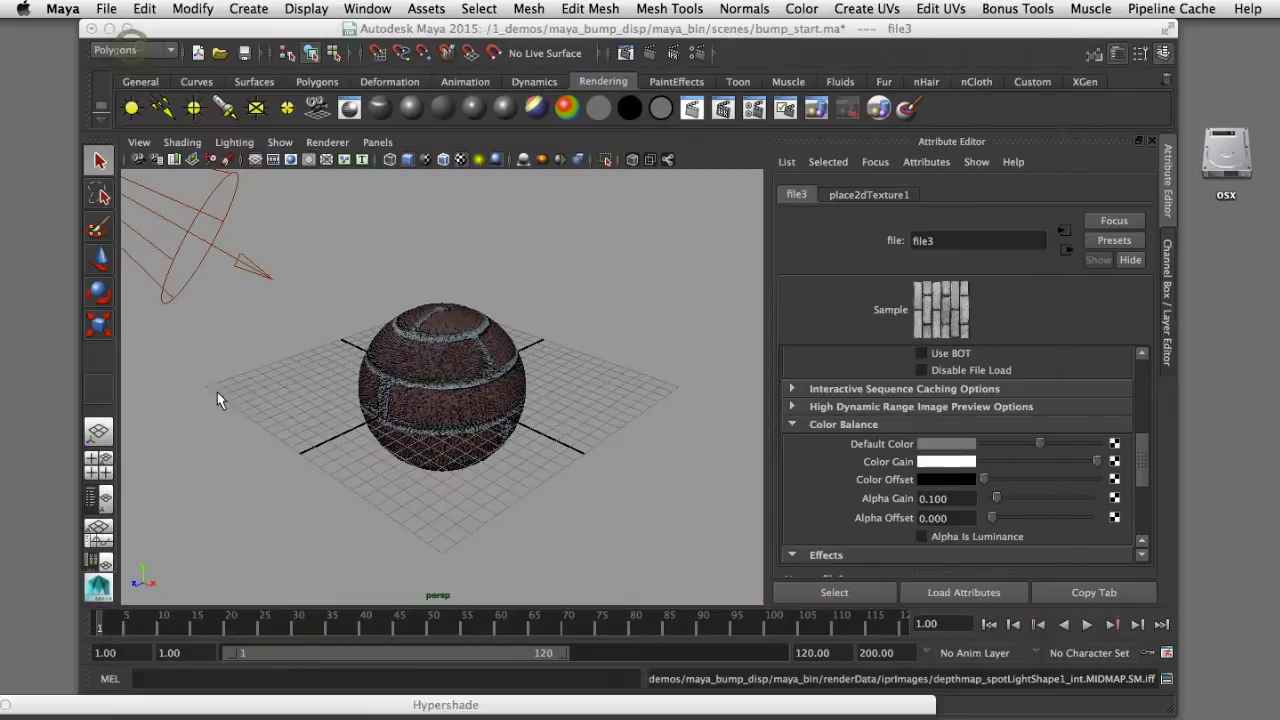
{"action": "left_click", "coordinate": [138, 43]}
{"action": "left_click", "coordinate": [323, 707]}
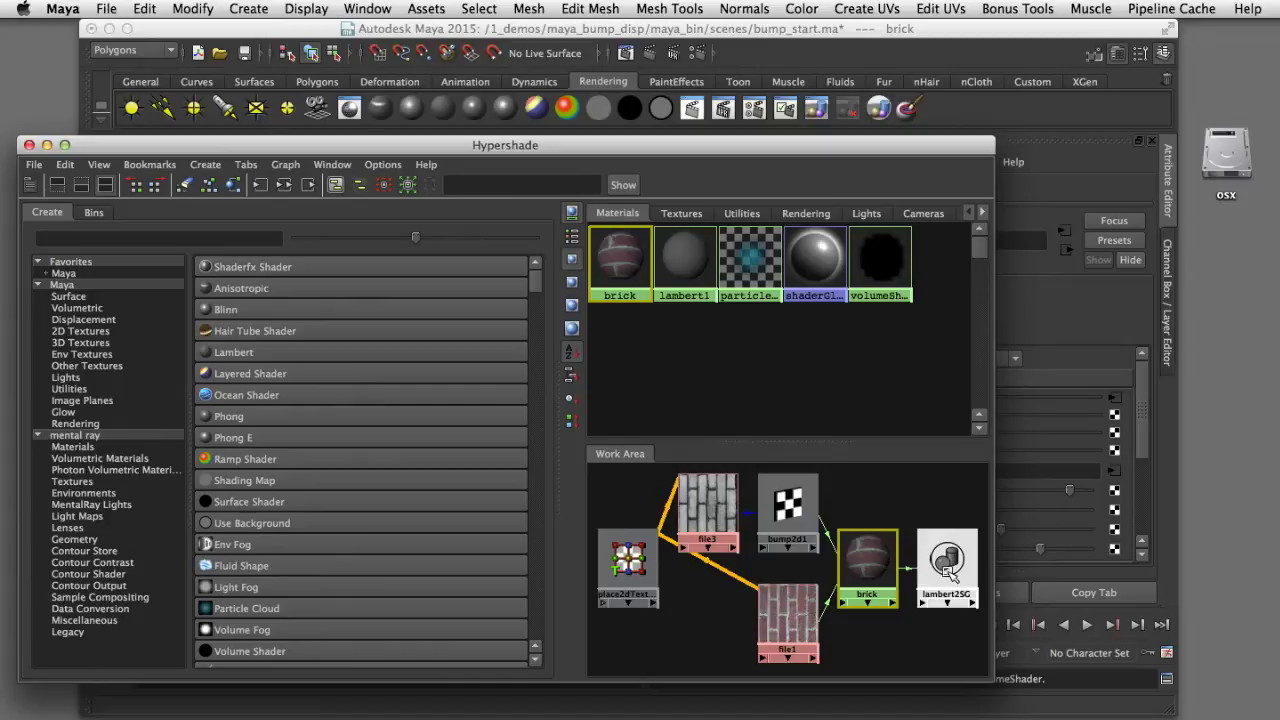
{"action": "left_click_drag", "start_coordinate": [903, 145], "coordinate": [535, 137]}
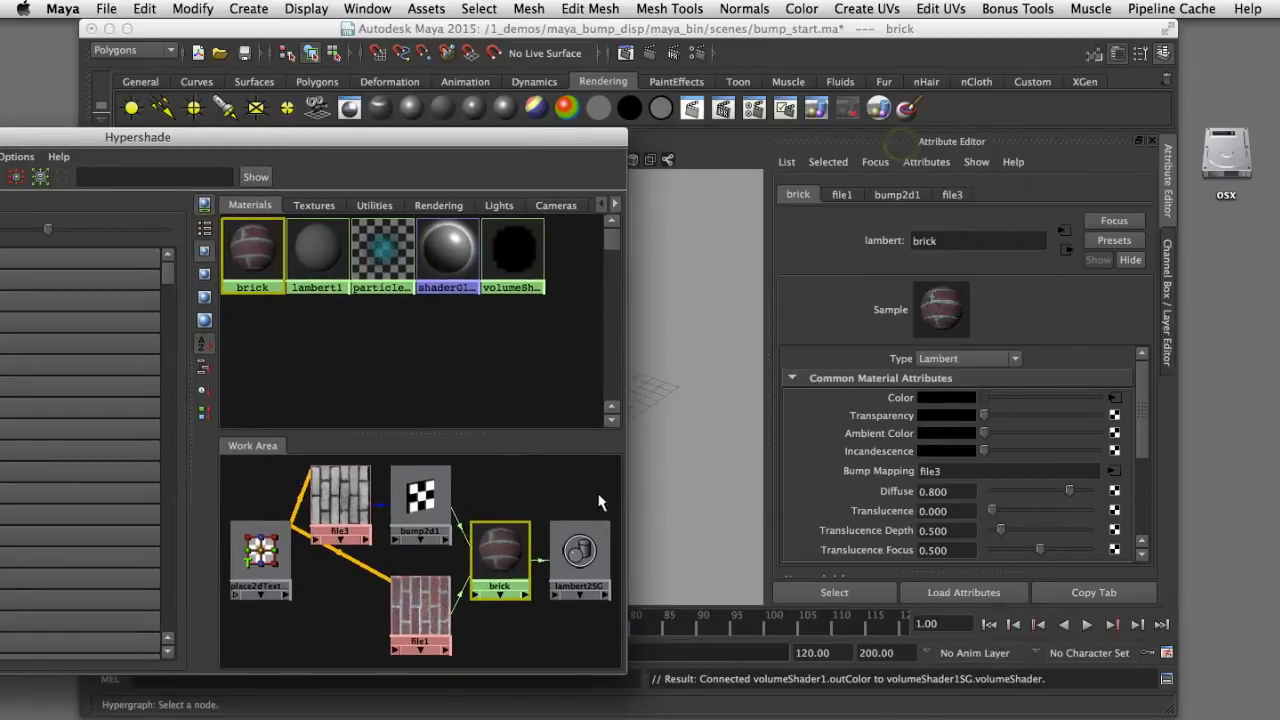
- Show the lambert2SG shading group attributes and map a File texture to its displacement material
{"action": "left_click", "coordinate": [593, 540]}
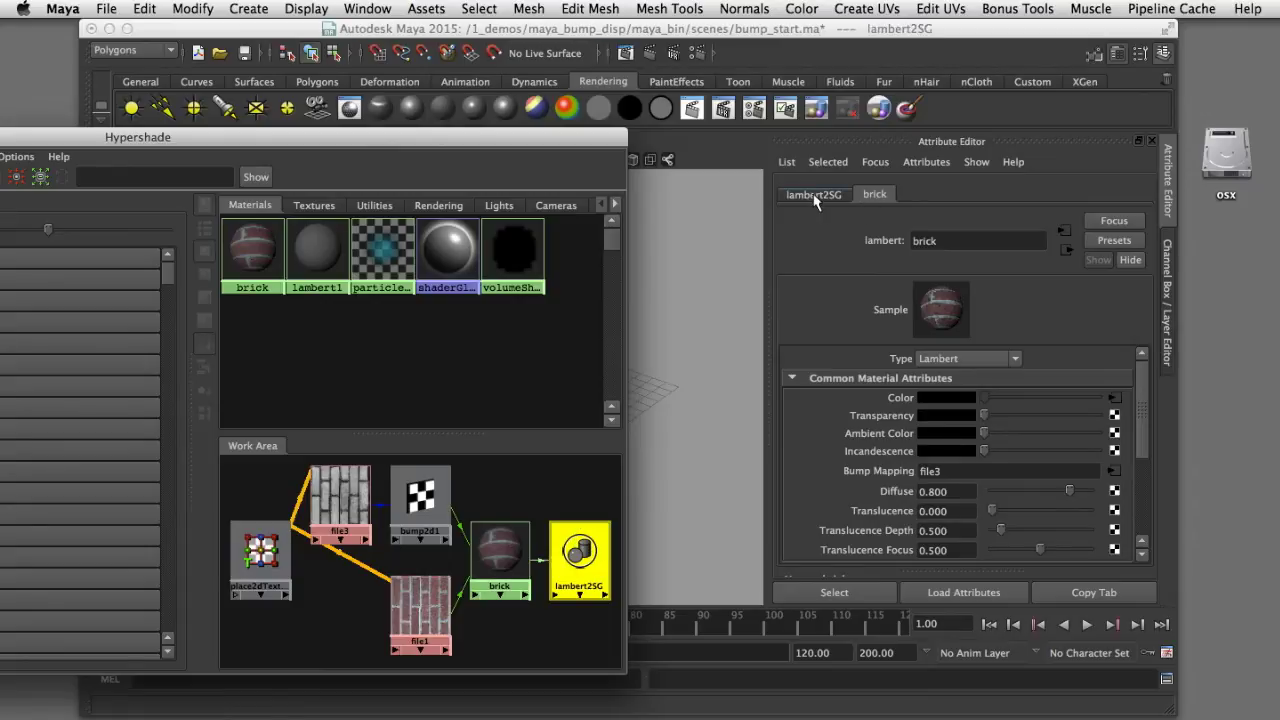
{"action": "left_click", "coordinate": [815, 197]}
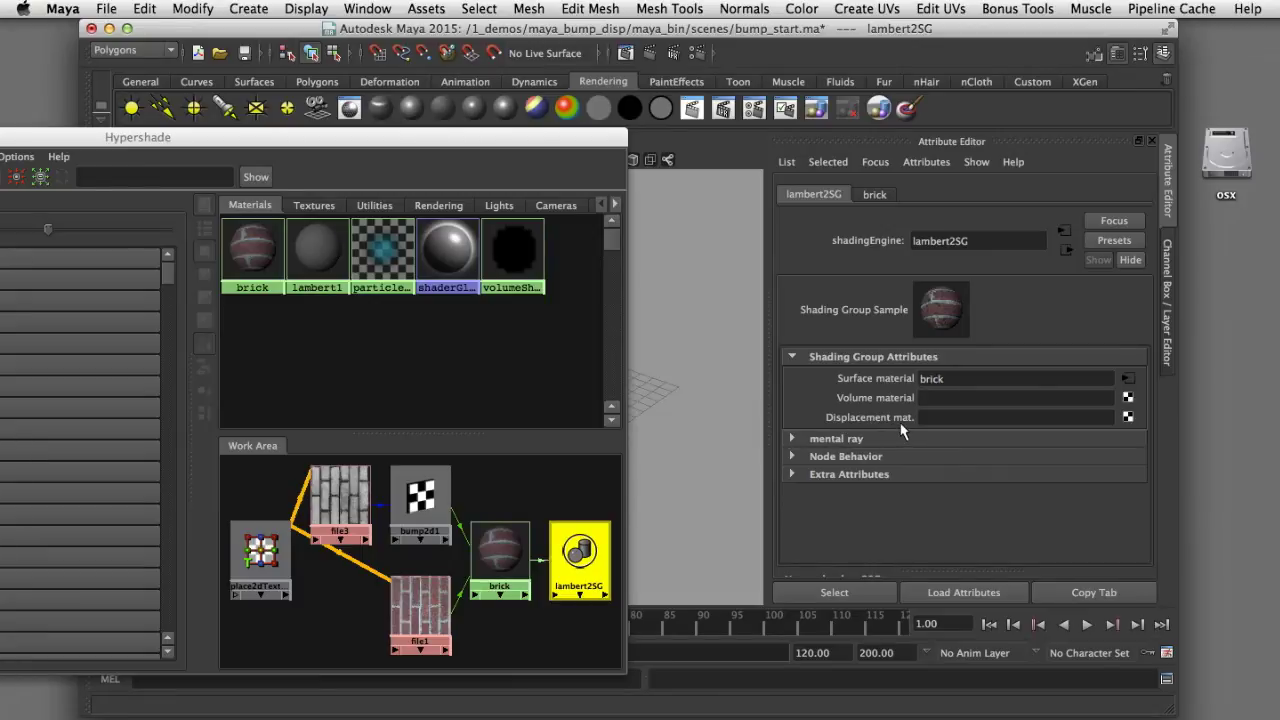
{"action": "left_click", "coordinate": [1128, 417]}
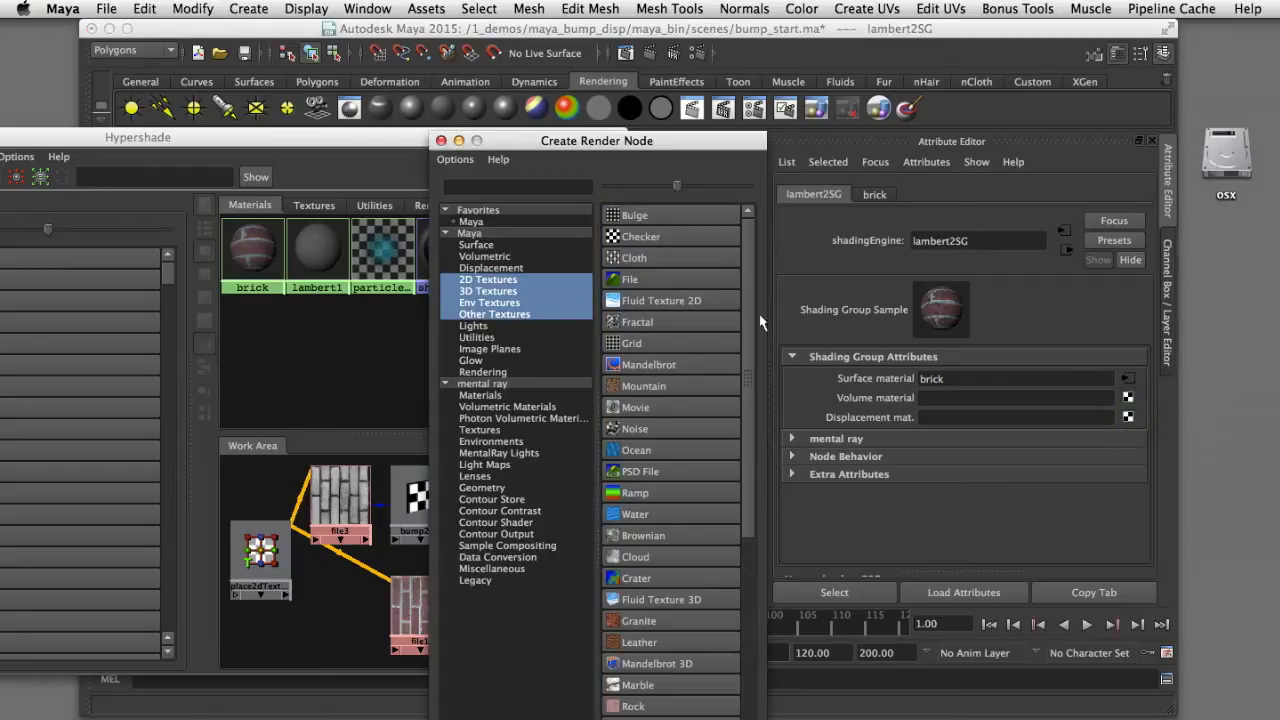
{"action": "left_click", "coordinate": [689, 279]}
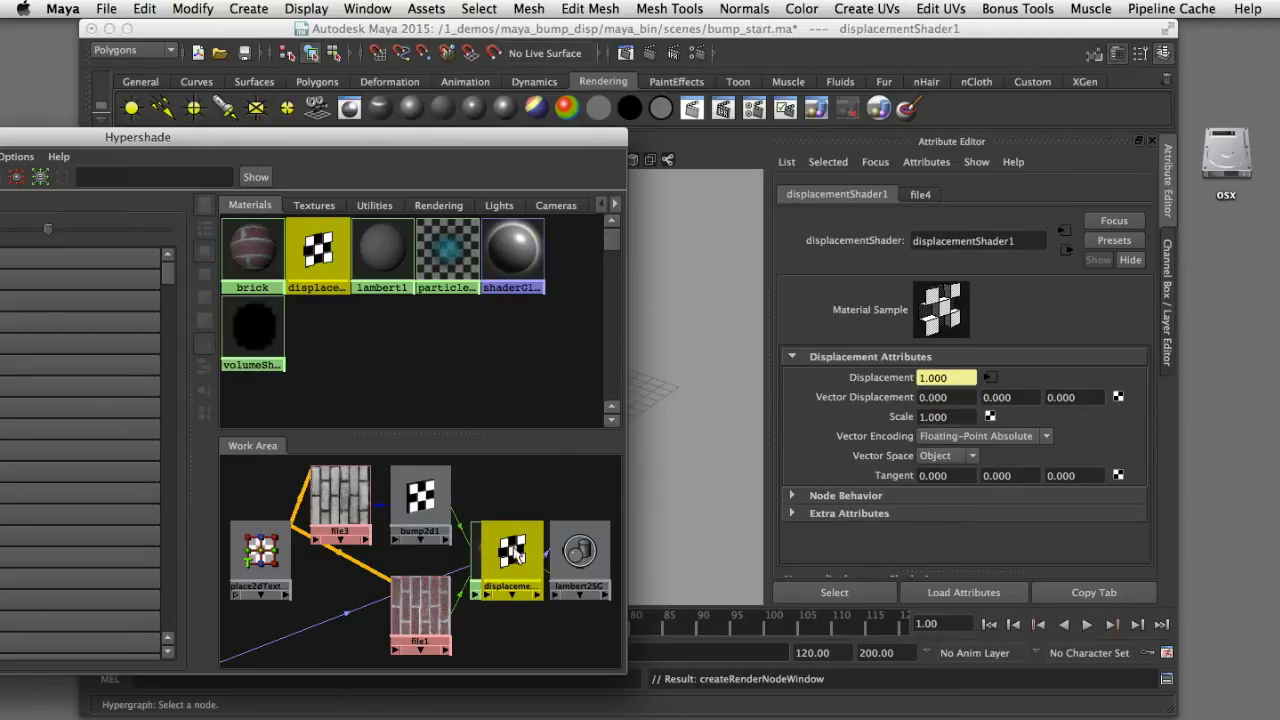
- Load brick_tile_bump.png from the sourceimages folder into the new file4 displacement texture
{"action": "scroll", "coordinate": [440, 555], "scroll_direction": "down", "scroll_amount": 3}
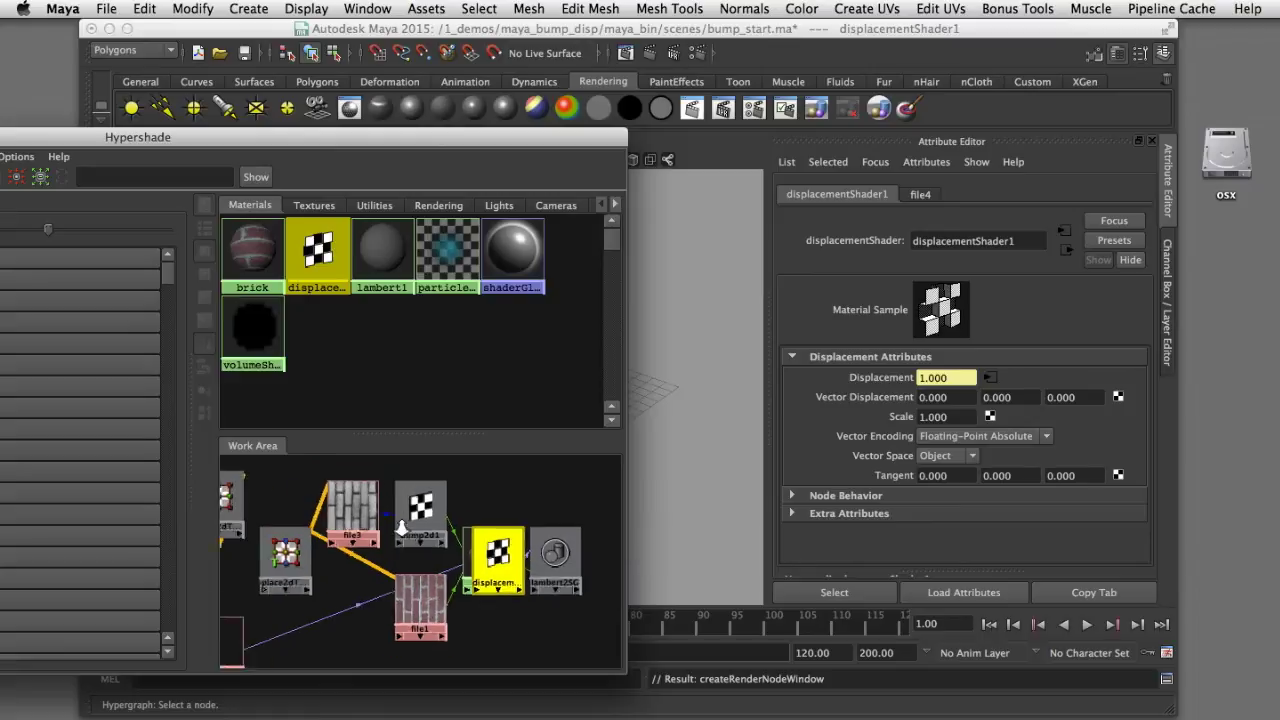
{"action": "left_click", "coordinate": [295, 607]}
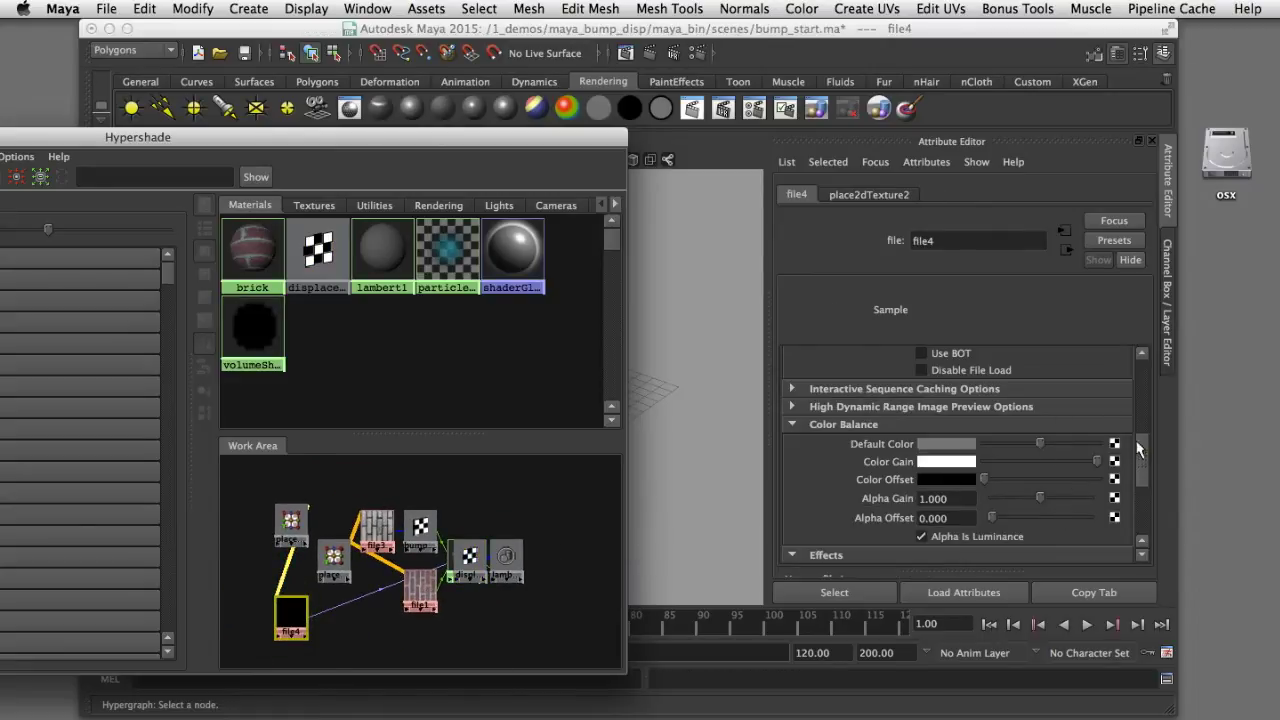
{"action": "left_click_drag", "start_coordinate": [1141, 452], "coordinate": [1141, 370]}
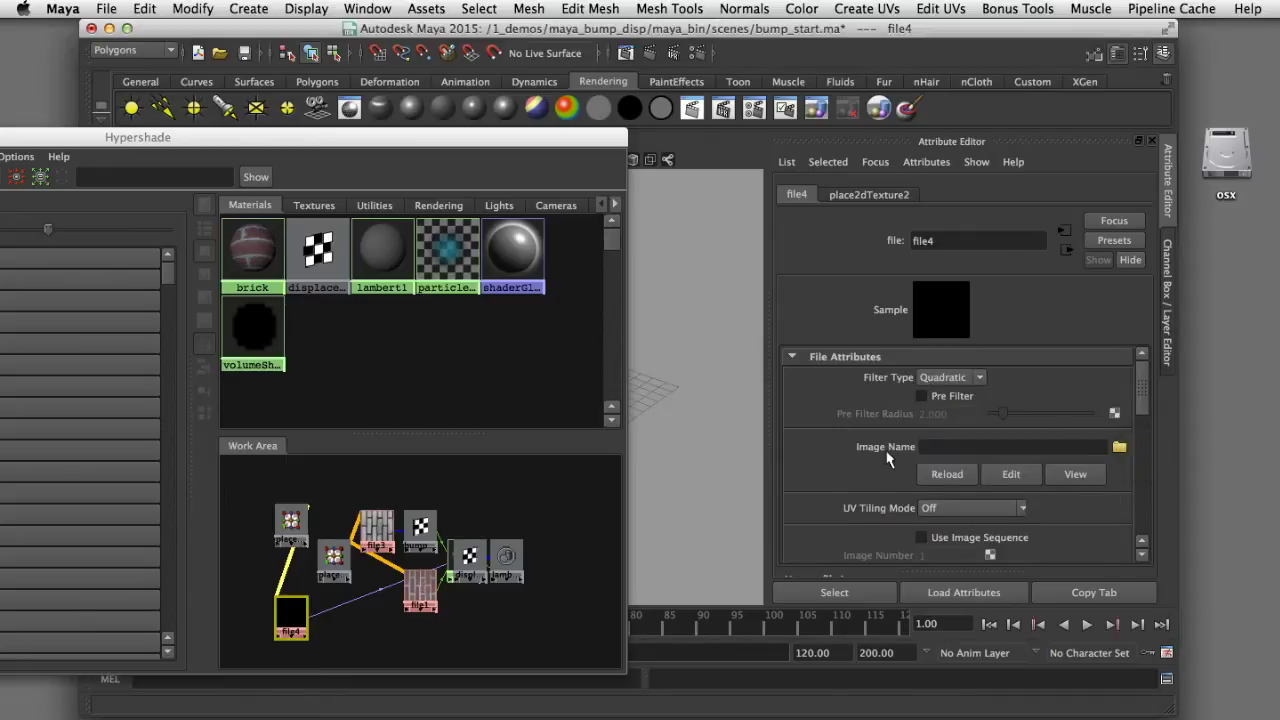
{"action": "left_click", "coordinate": [1119, 448]}
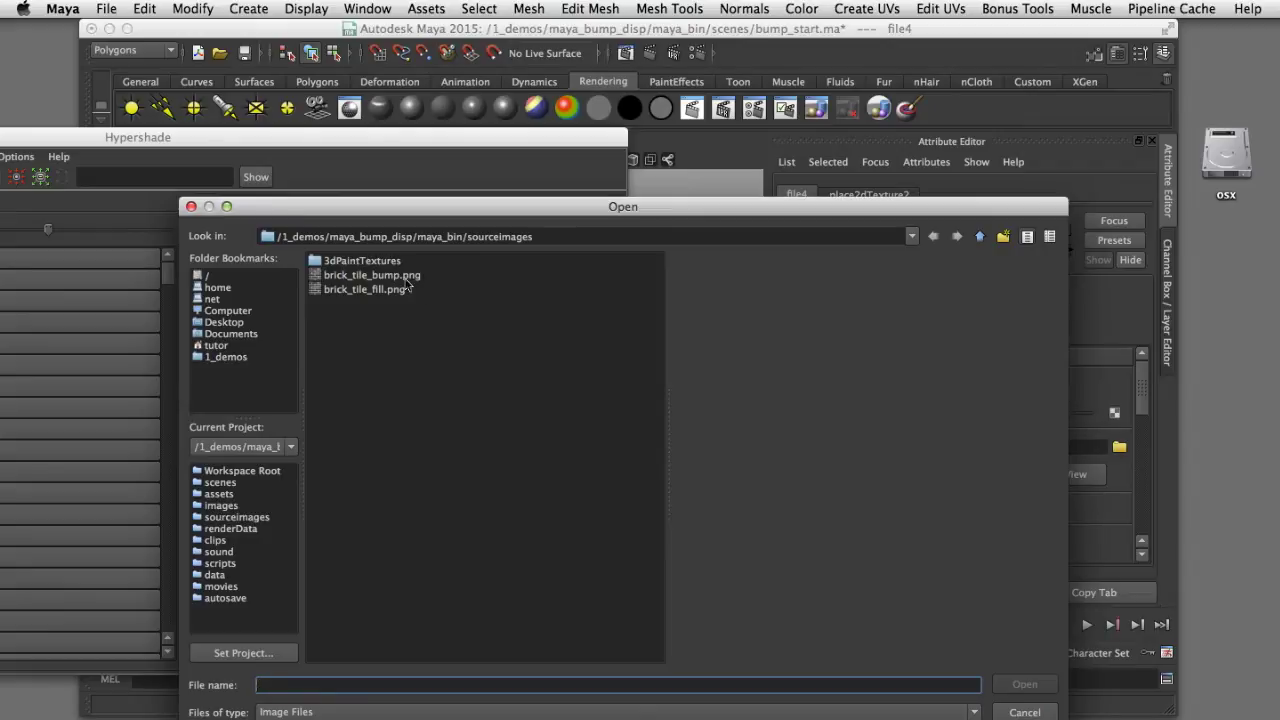
{"action": "left_click", "coordinate": [404, 277]}
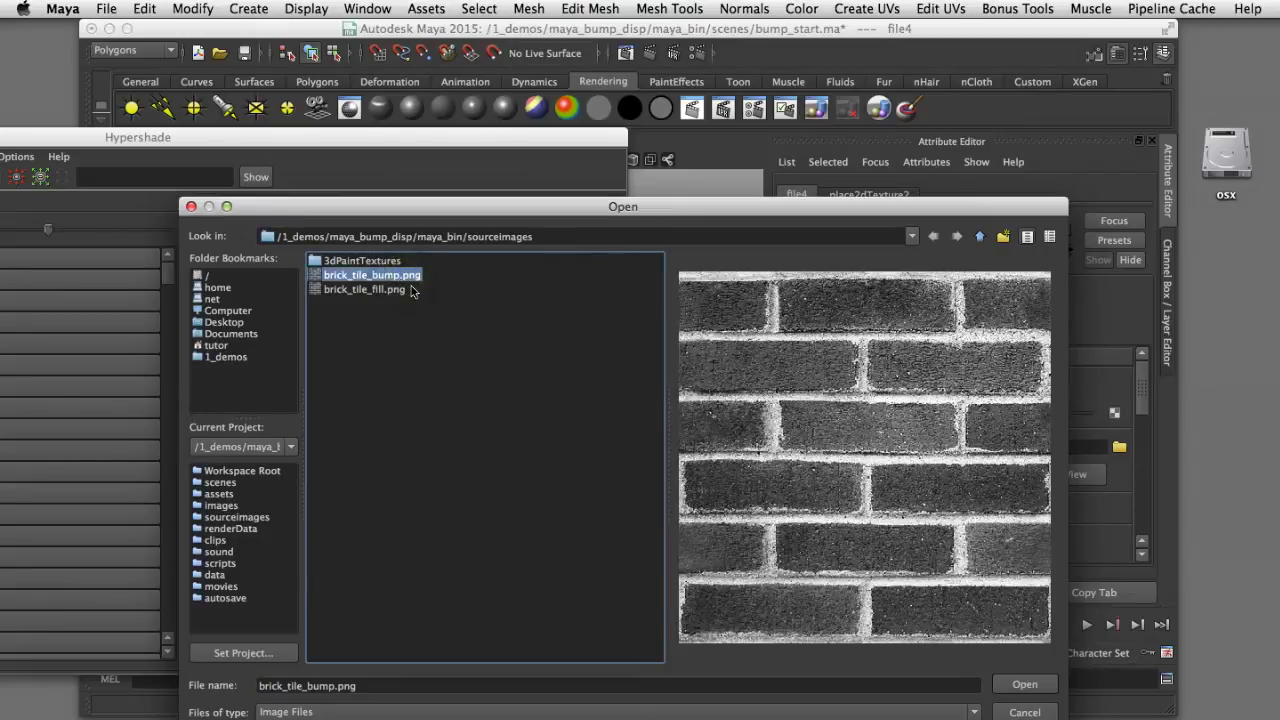
{"action": "left_click", "coordinate": [1032, 689]}
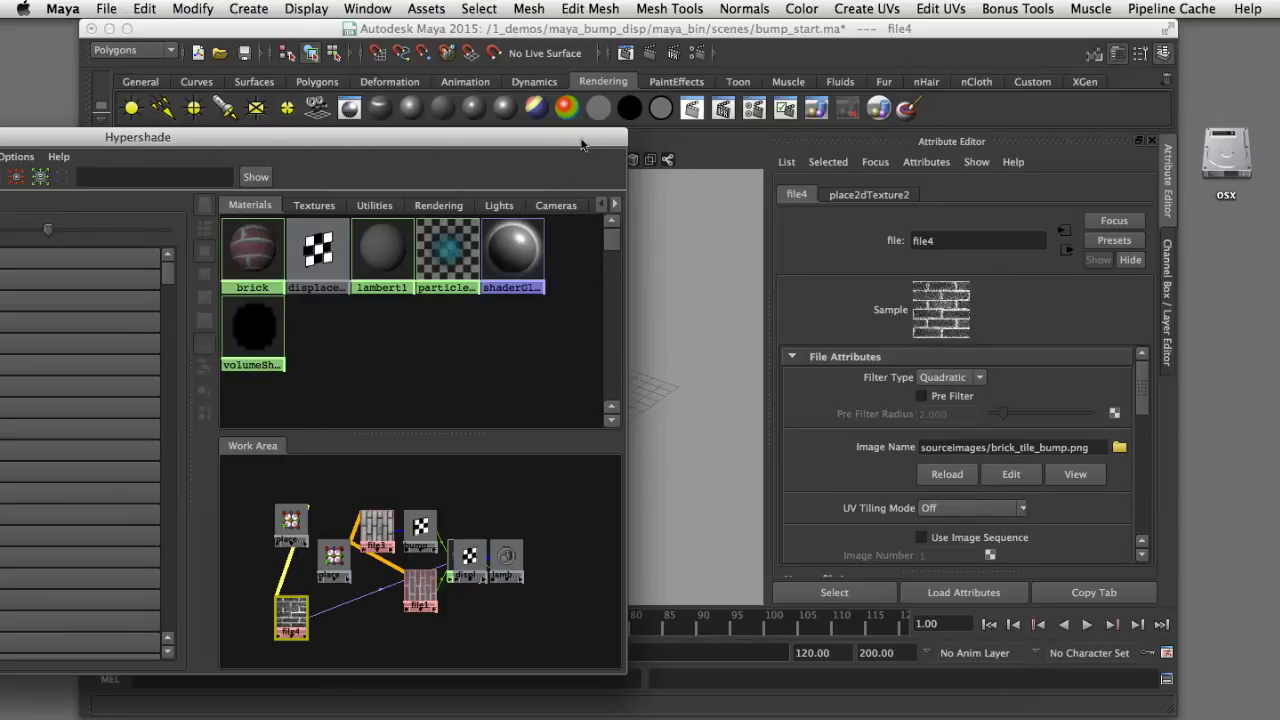
- Select the brick material in the Hypershade and graph its input and output connections
{"action": "left_click_drag", "start_coordinate": [581, 146], "coordinate": [777, 599]}
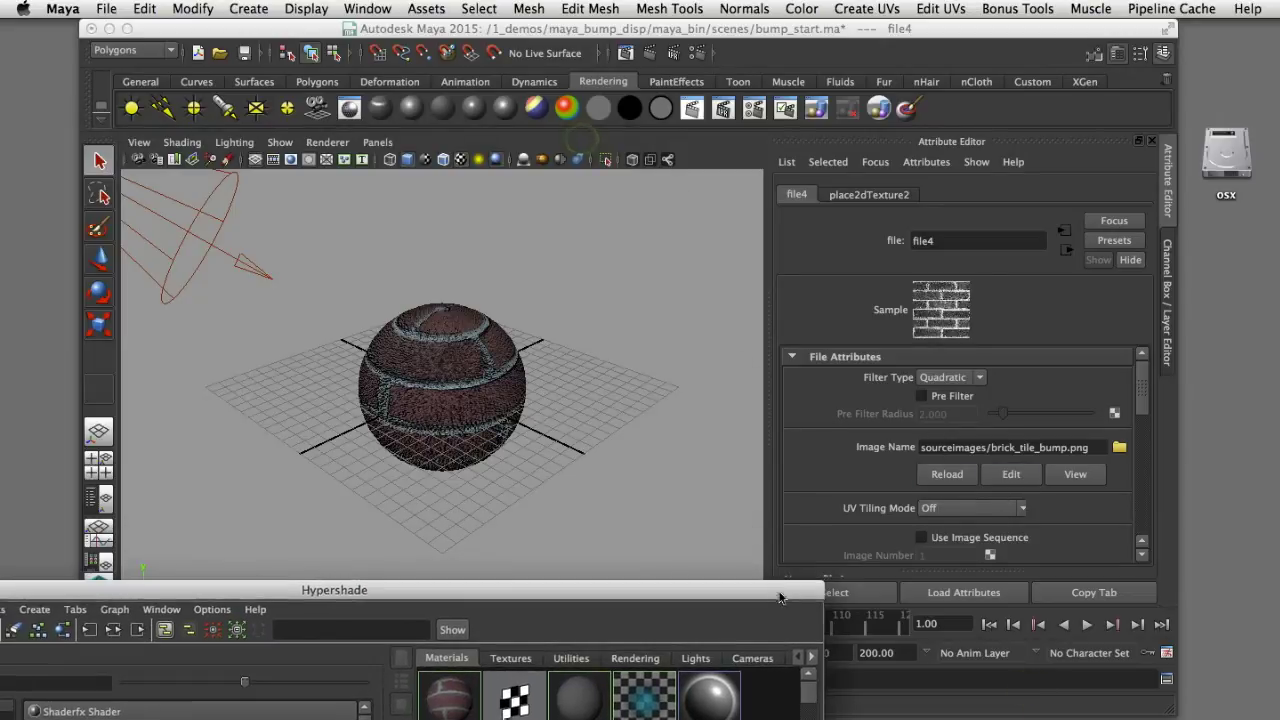
{"action": "left_click", "coordinate": [720, 233]}
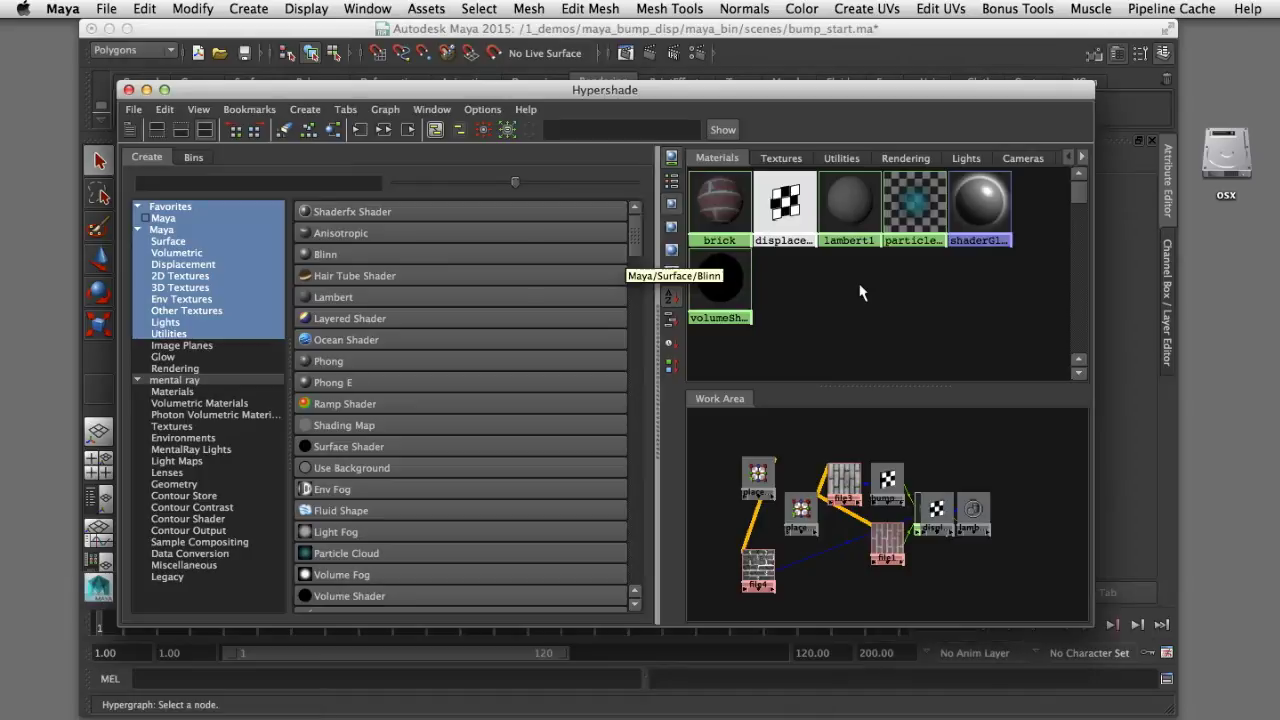
{"action": "left_click", "coordinate": [730, 215]}
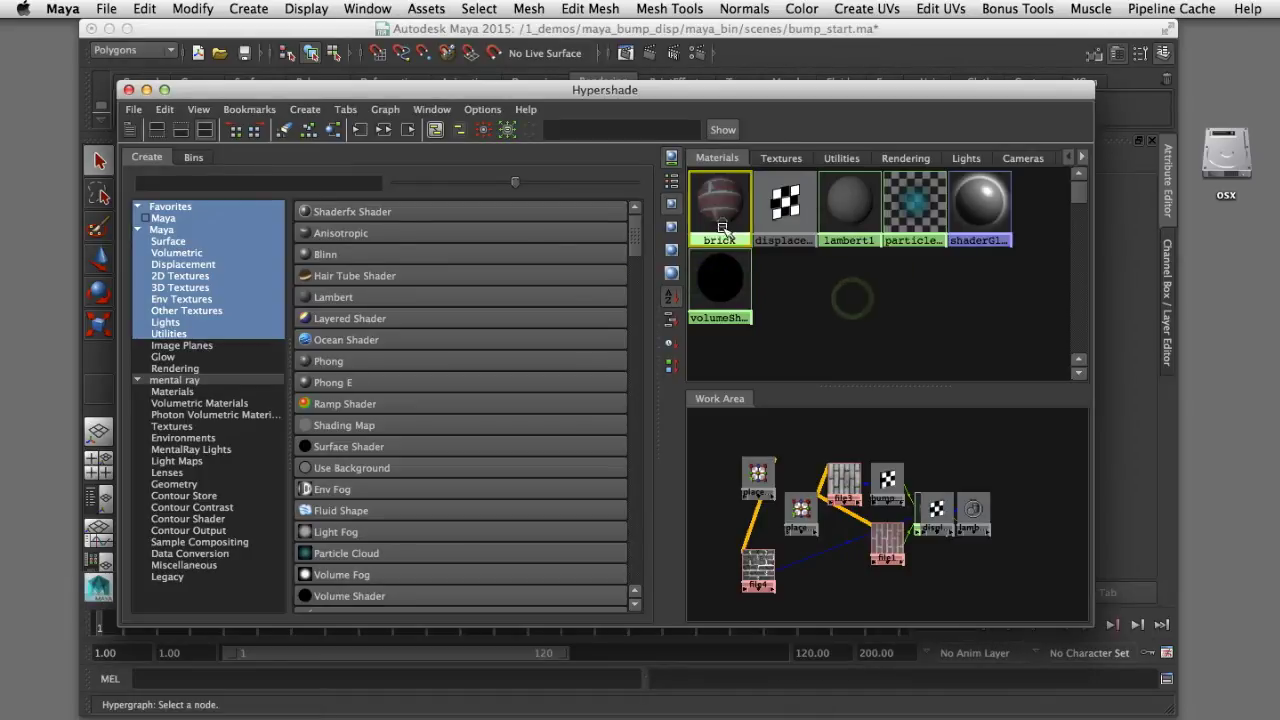
{"action": "left_click_drag", "start_coordinate": [770, 92], "coordinate": [749, 103]}
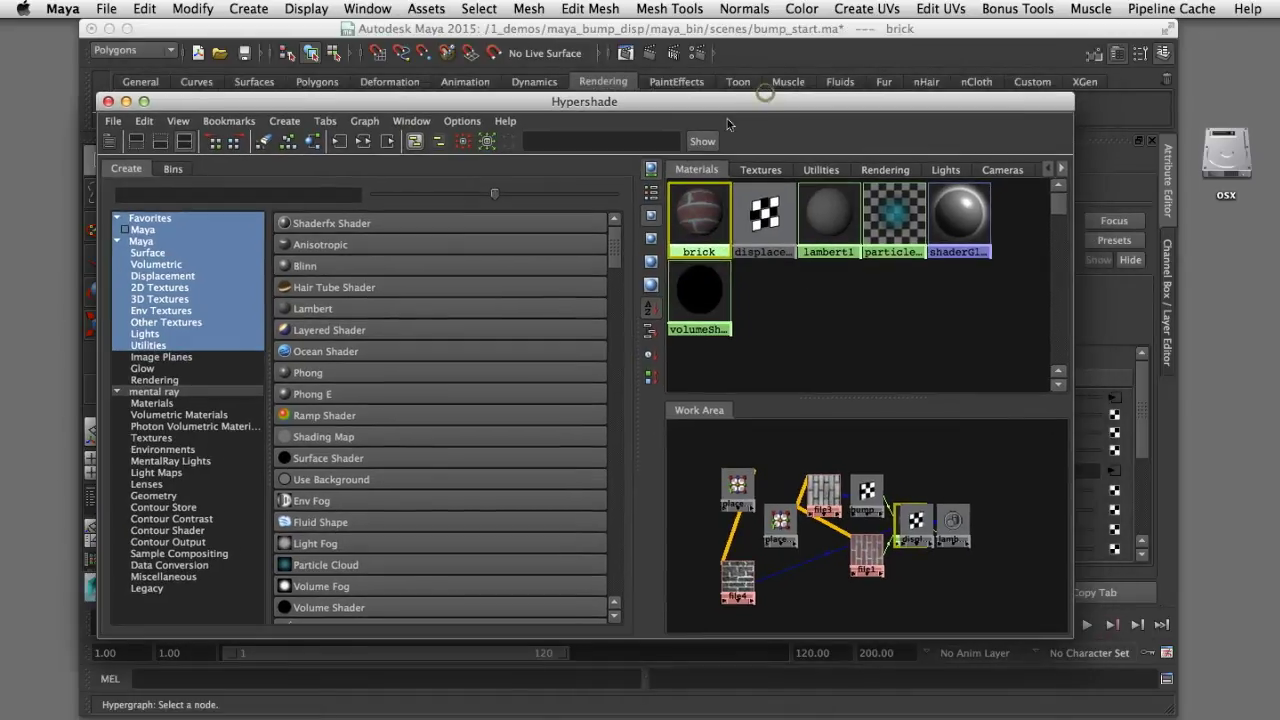
{"action": "left_click", "coordinate": [364, 142]}
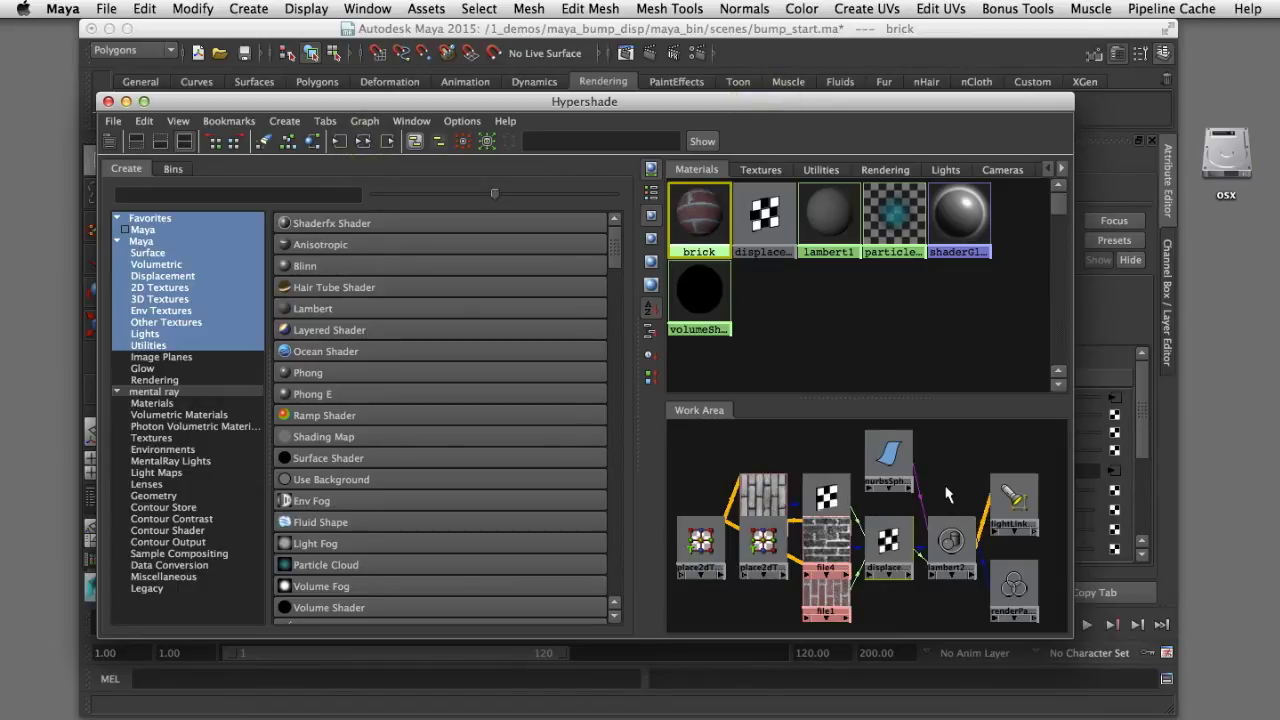
- Enlarge the Work Area and spread out the shading group, sphere shape, displacement shader, file4 and its placement node
{"action": "right_click_drag", "start_coordinate": [947, 494], "coordinate": [879, 456], "text": "alt"}
{"action": "left_click_drag", "start_coordinate": [870, 398], "coordinate": [870, 330]}
{"action": "left_click_drag", "start_coordinate": [893, 454], "coordinate": [944, 461]}
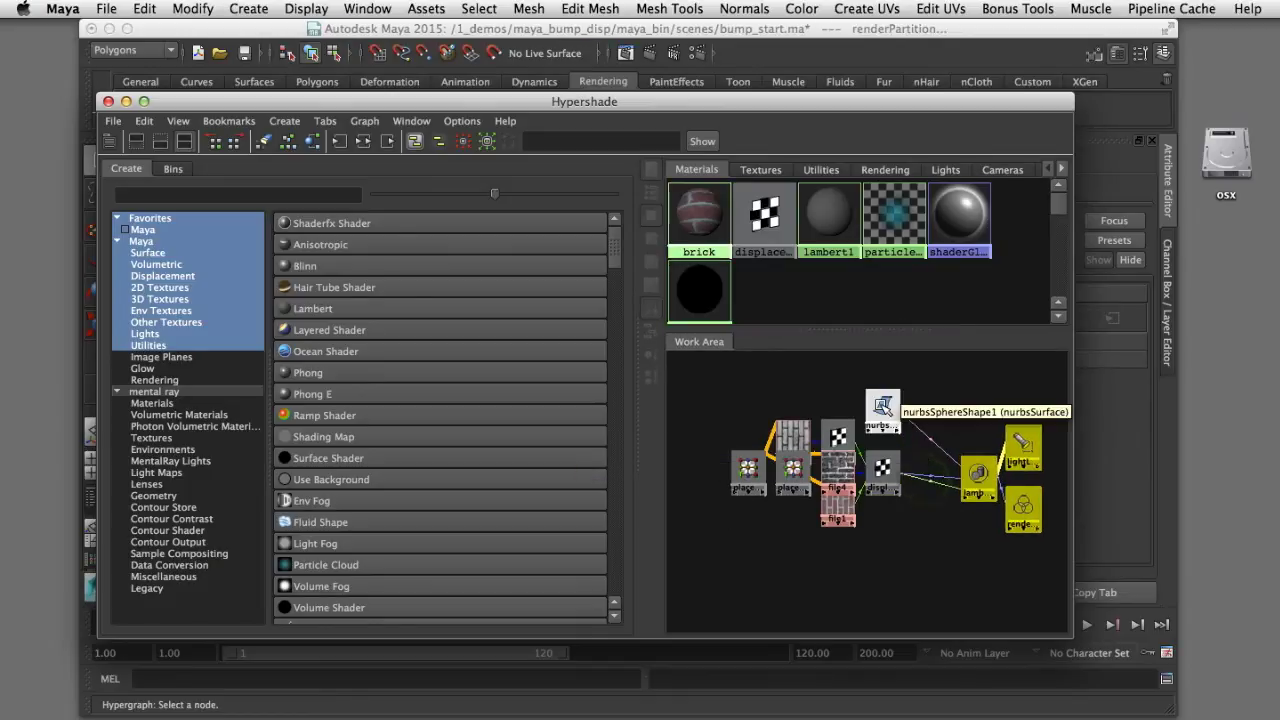
{"action": "left_click_drag", "start_coordinate": [883, 410], "coordinate": [987, 398]}
{"action": "left_click_drag", "start_coordinate": [884, 484], "coordinate": [919, 412]}
{"action": "left_click_drag", "start_coordinate": [845, 478], "coordinate": [847, 390]}
{"action": "left_click_drag", "start_coordinate": [792, 470], "coordinate": [788, 378]}
- Arrange the file1, file3, bump2d1, brick and shared placement nodes into a separate branch below the displacement nodes
{"action": "left_click_drag", "start_coordinate": [845, 510], "coordinate": [795, 555]}
{"action": "left_click", "coordinate": [796, 460]}
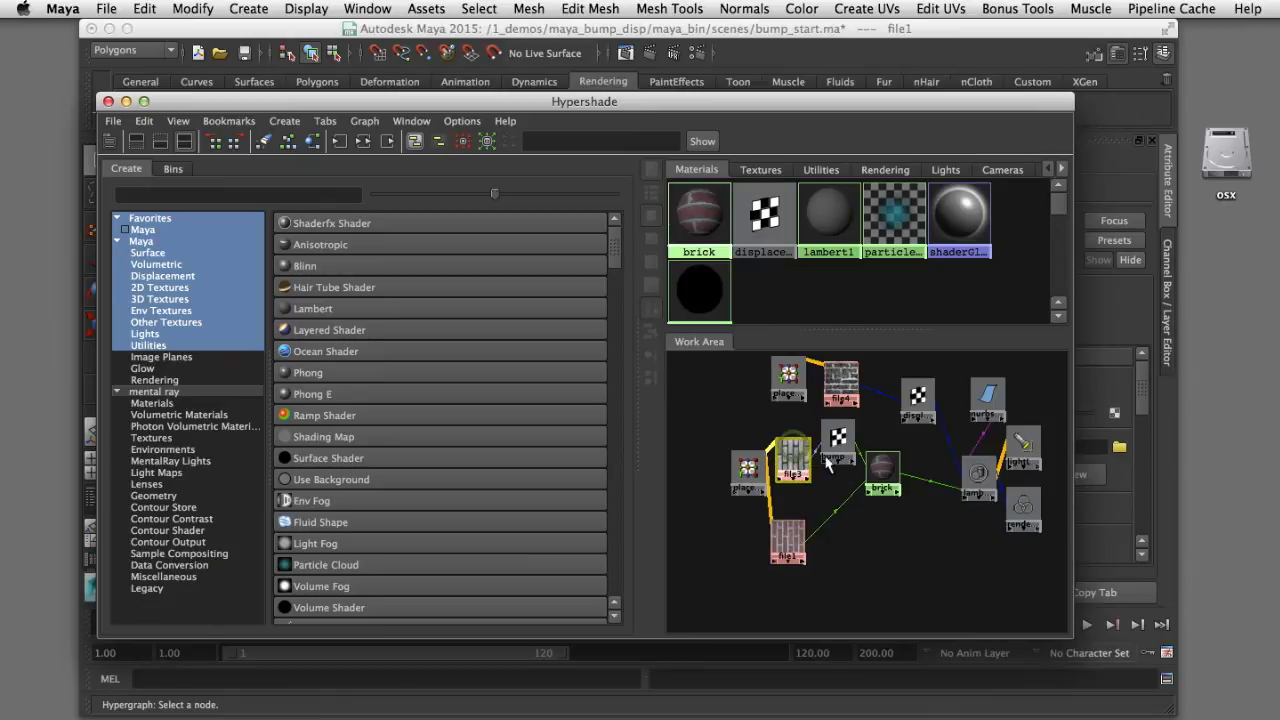
{"action": "left_click_drag", "start_coordinate": [882, 468], "coordinate": [885, 513]}
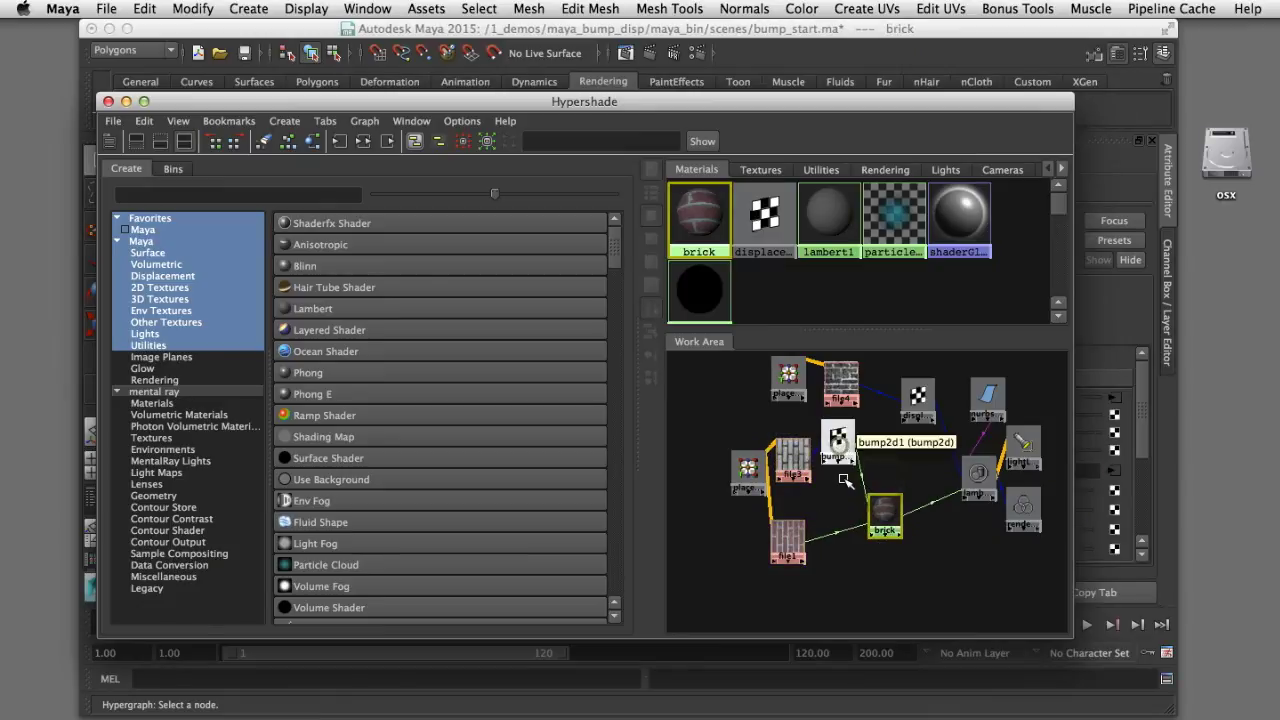
{"action": "left_click_drag", "start_coordinate": [845, 452], "coordinate": [847, 477]}
{"action": "left_click_drag", "start_coordinate": [748, 468], "coordinate": [790, 470]}
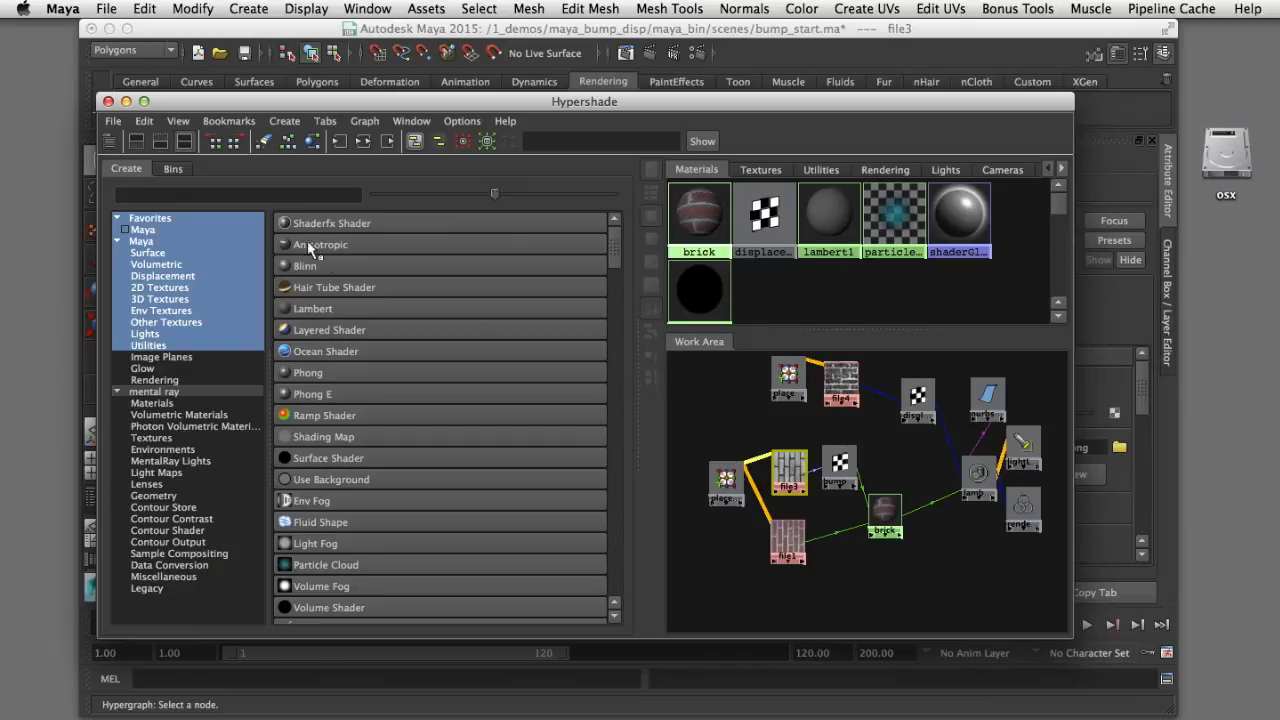
- Duplicate the file3 texture with its connections to the network and place the copy above the original near file4
{"action": "left_click", "coordinate": [144, 121]}
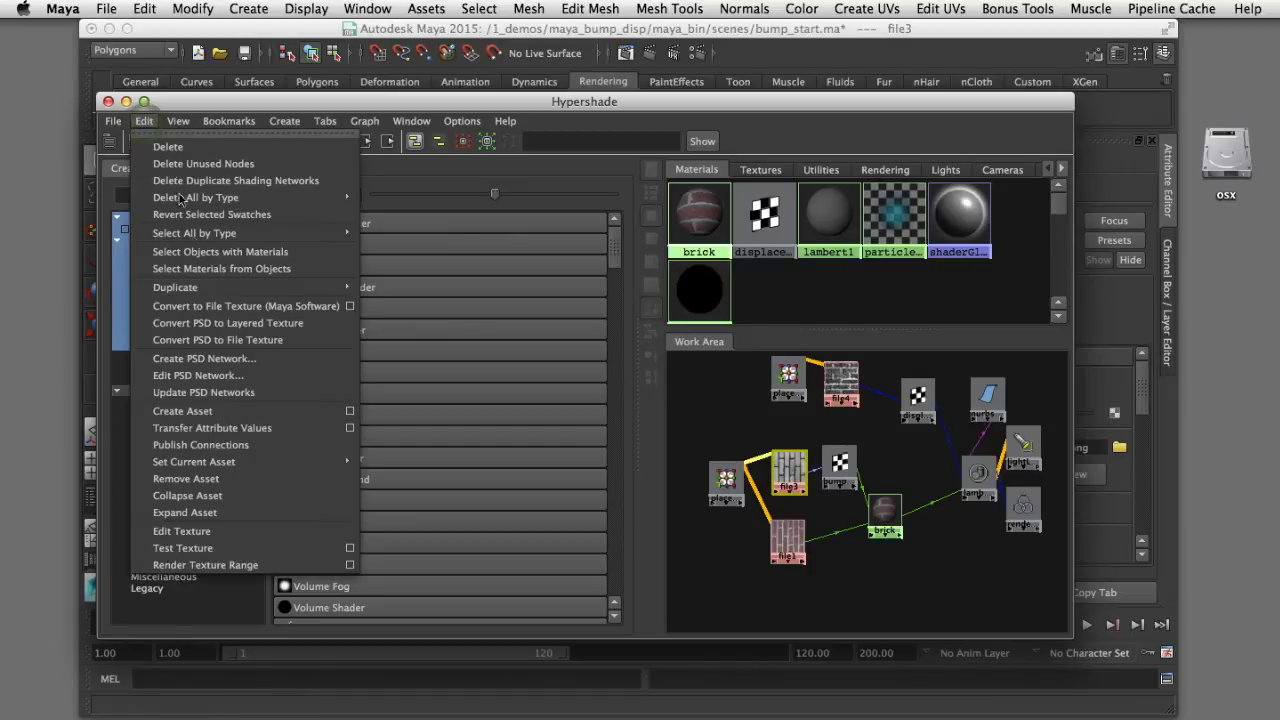
{"action": "mouse_move", "coordinate": [209, 288]}
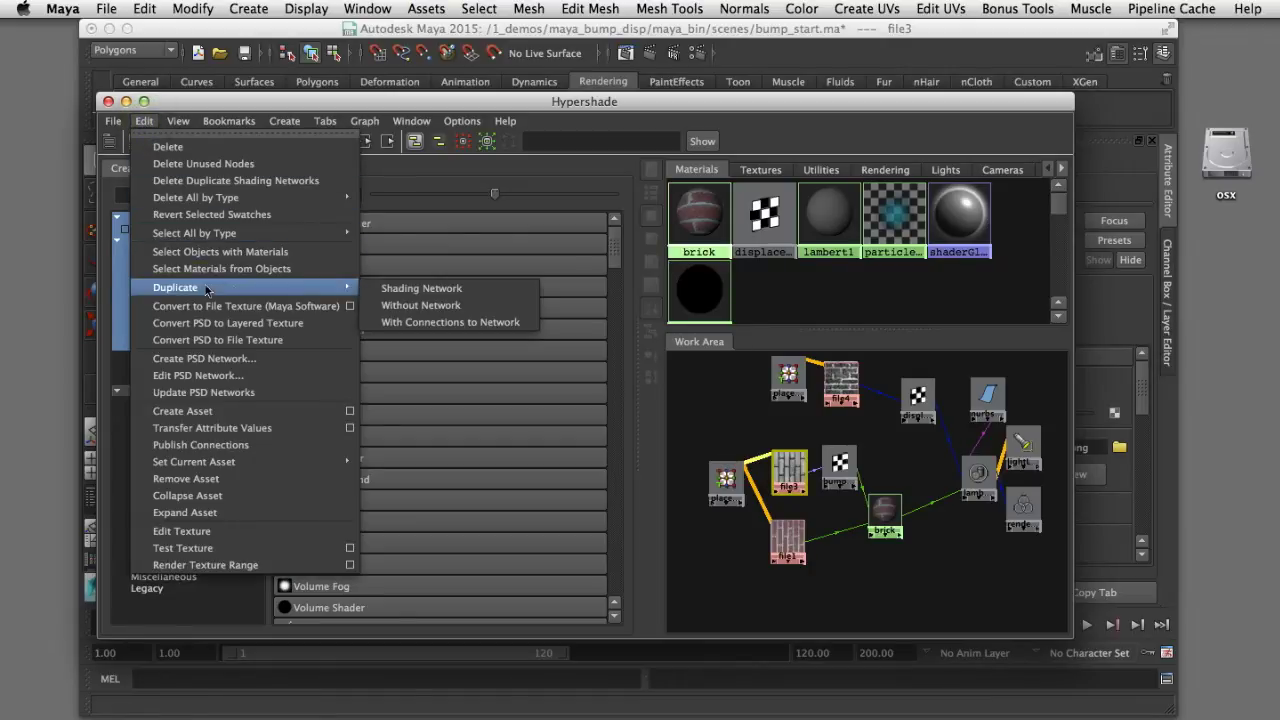
{"action": "left_click", "coordinate": [422, 322]}
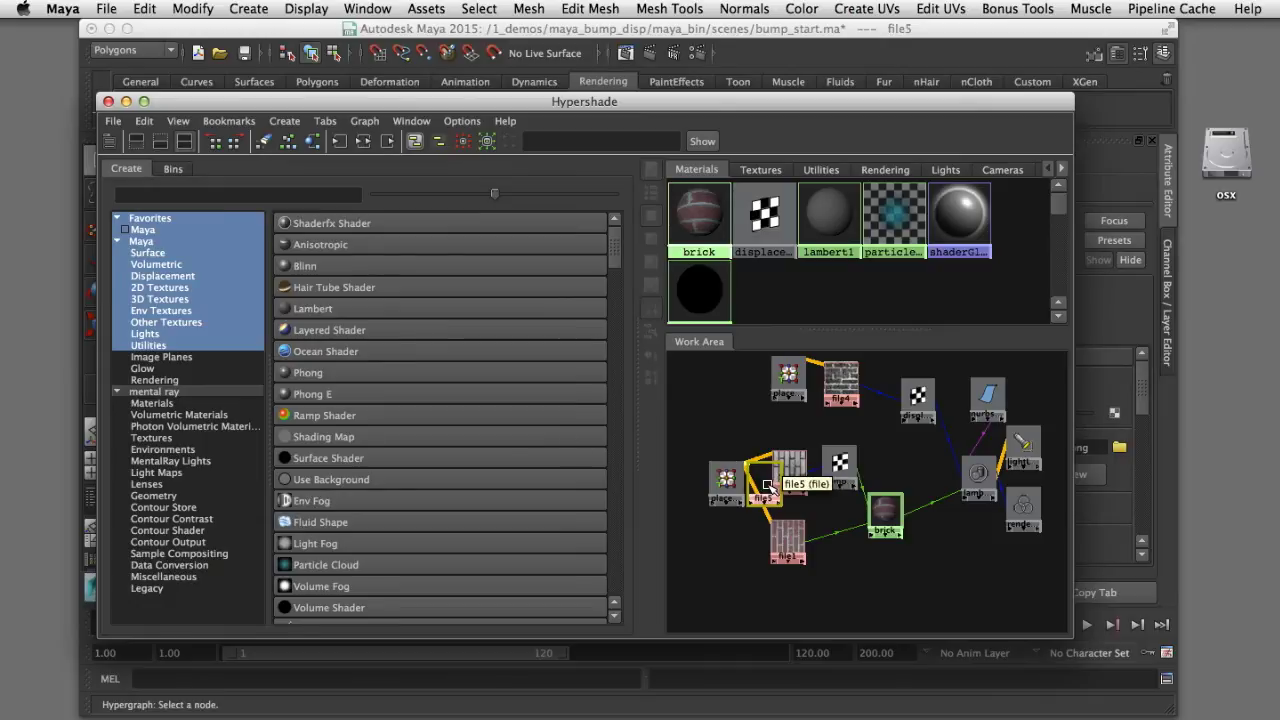
{"action": "left_click_drag", "start_coordinate": [762, 476], "coordinate": [737, 408]}
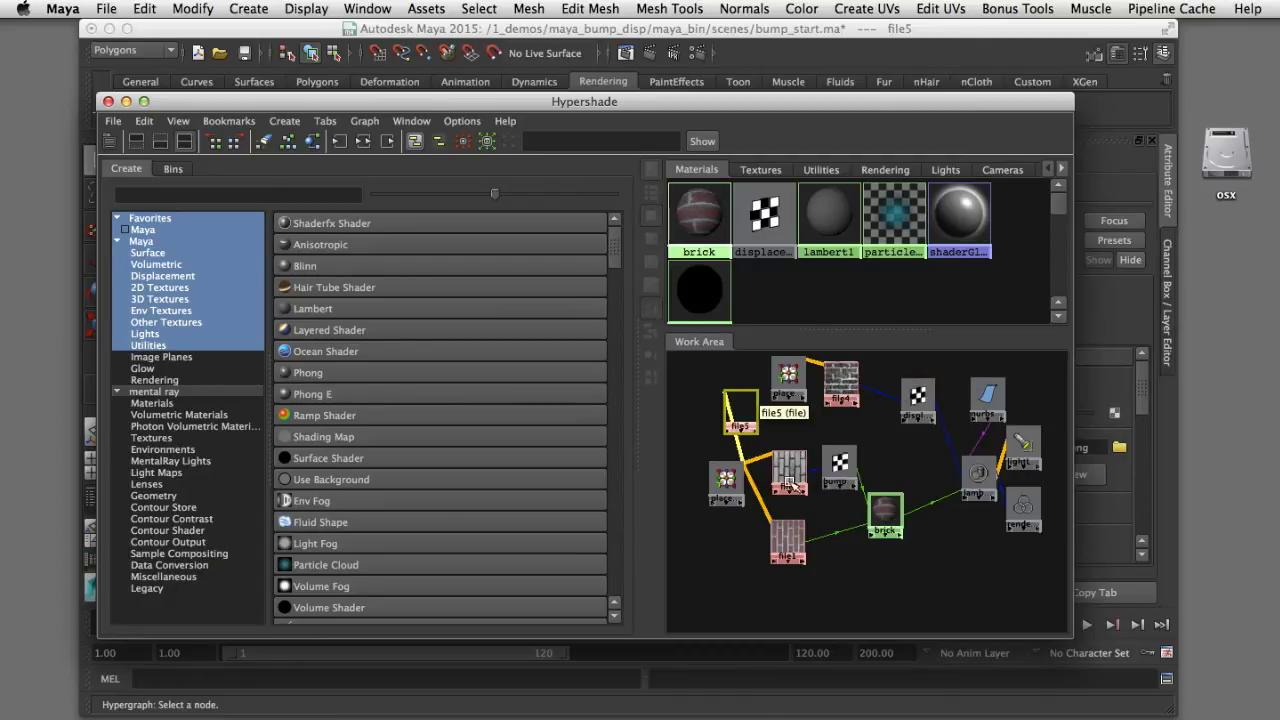
- Select the displacement shader, file4 and file5 nodes together and move the Hypershade window out of the way of the main viewport
{"action": "left_click", "coordinate": [818, 434]}
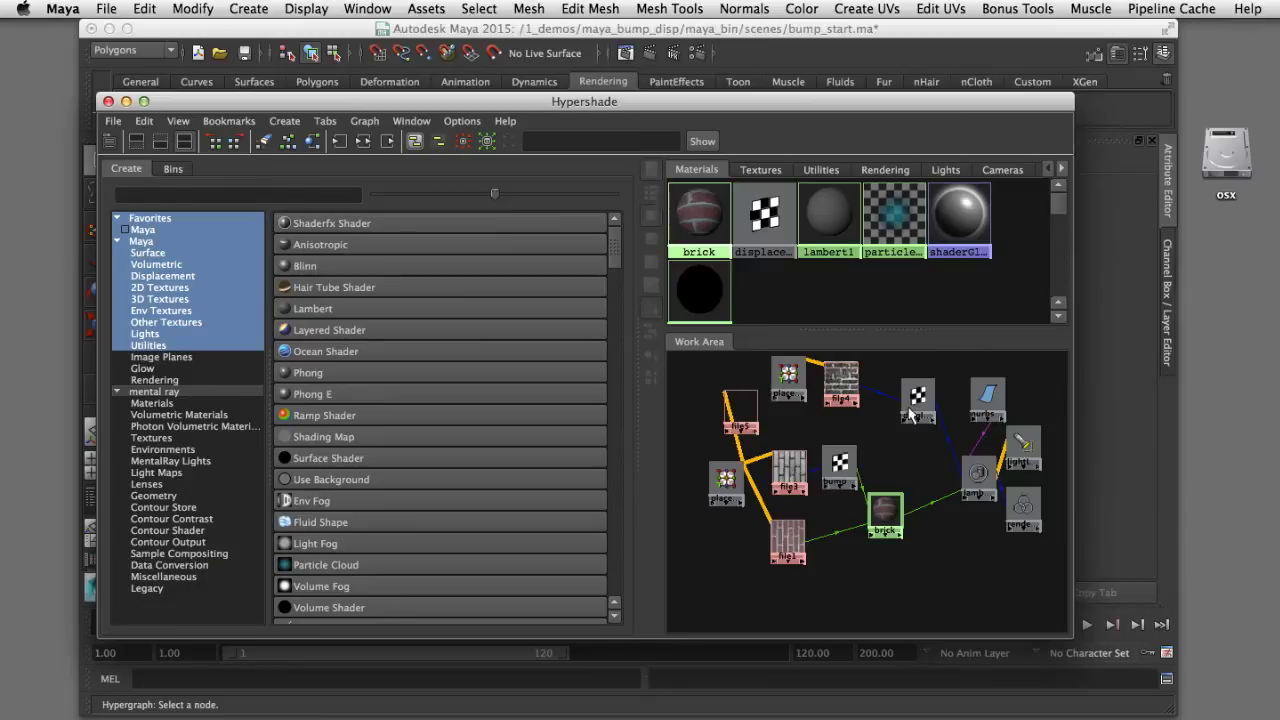
{"action": "left_click", "coordinate": [914, 400]}
{"action": "left_click", "coordinate": [840, 383], "text": "shift"}
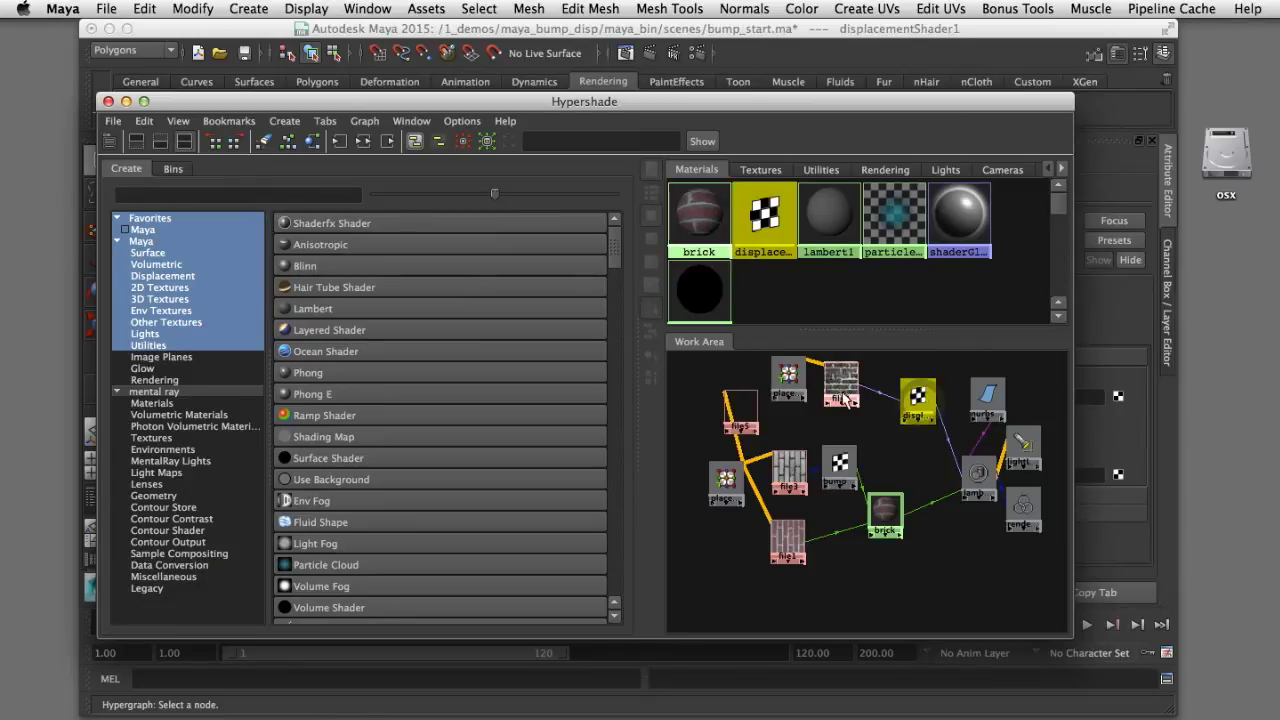
{"action": "left_click", "coordinate": [755, 423], "text": "shift"}
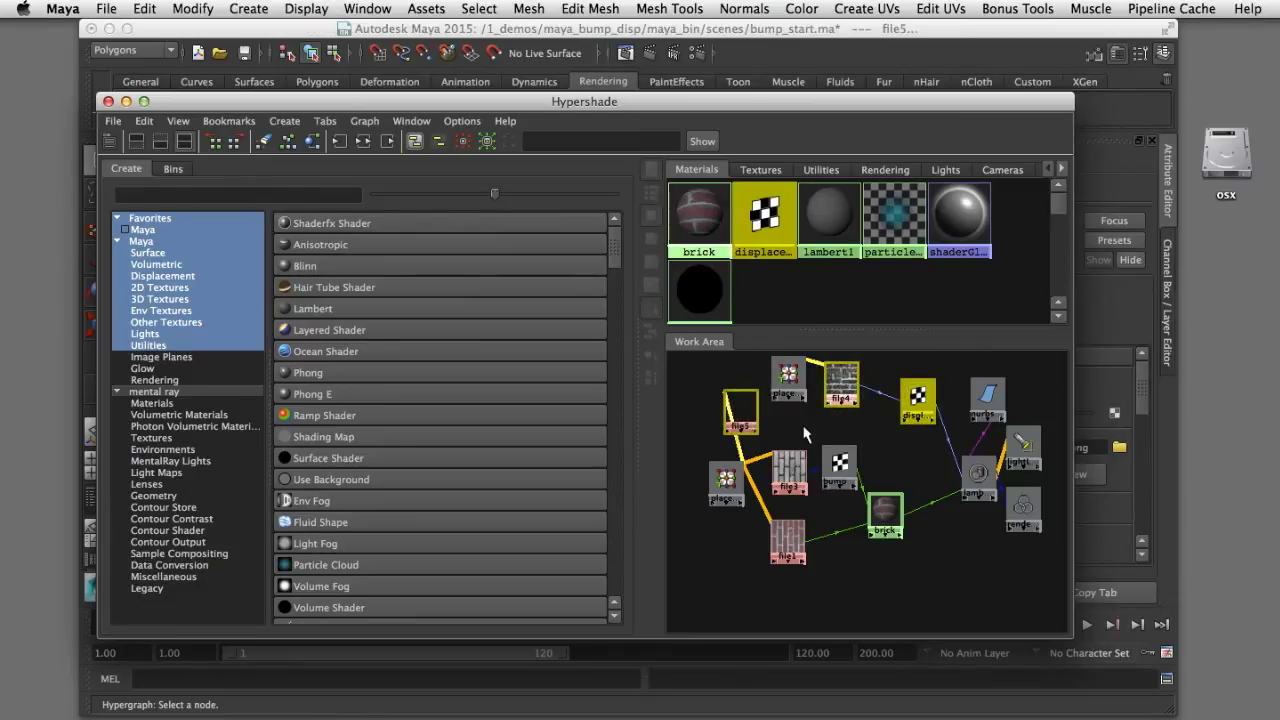
{"action": "left_click_drag", "start_coordinate": [495, 104], "coordinate": [480, 662]}
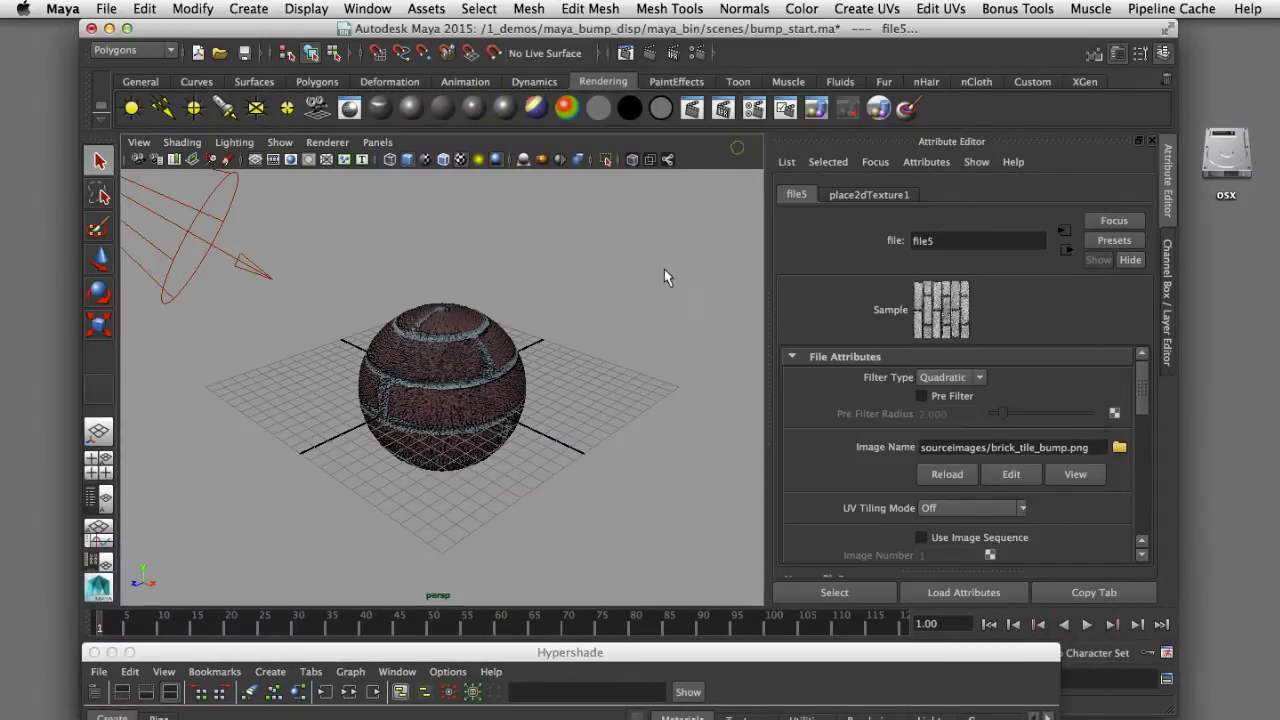
- Graph the selected nodes' input and output connections in a widened Node Editor, rearrange the graph and show the connected attributes
{"action": "key", "text": "space"}
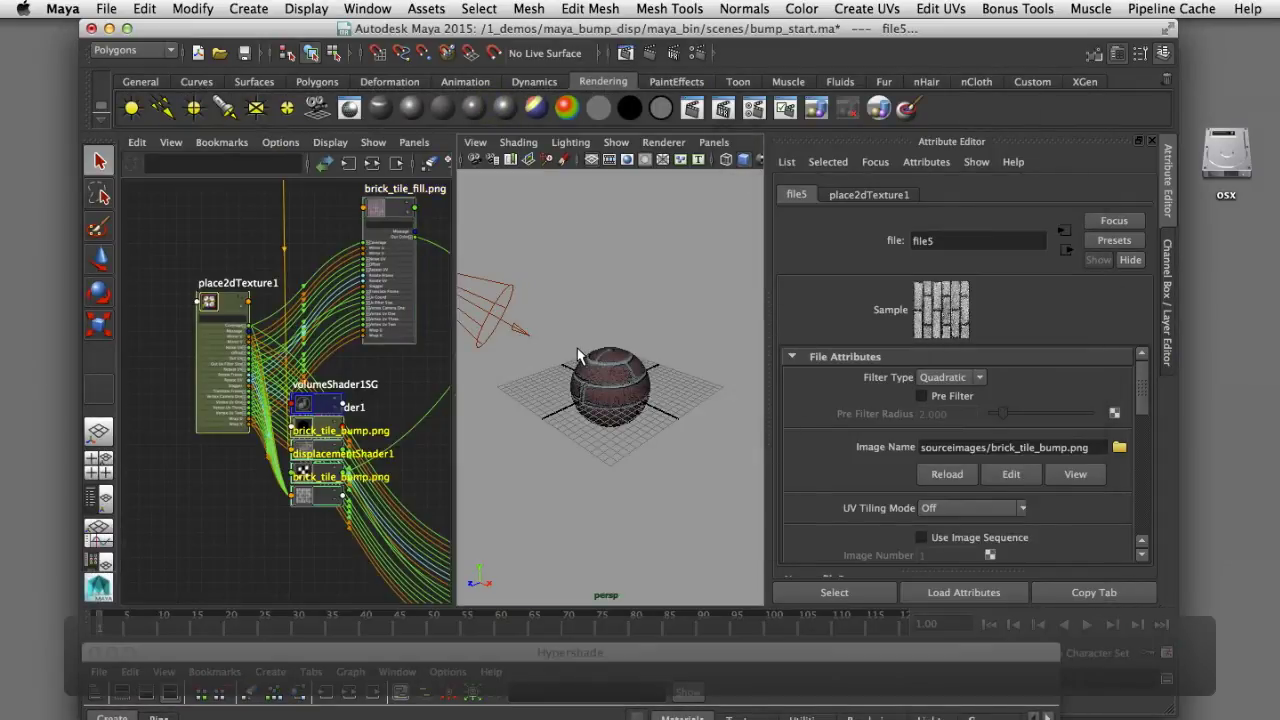
{"action": "left_click", "coordinate": [371, 163]}
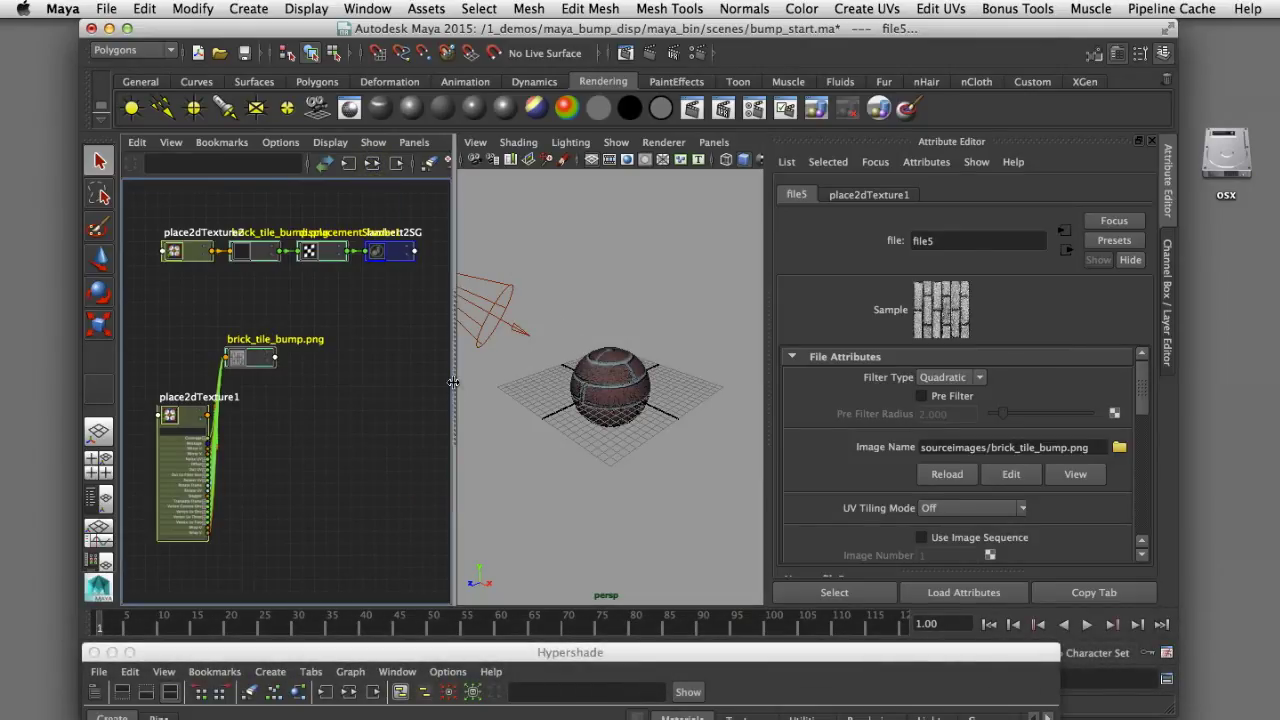
{"action": "left_click_drag", "start_coordinate": [455, 385], "coordinate": [567, 392]}
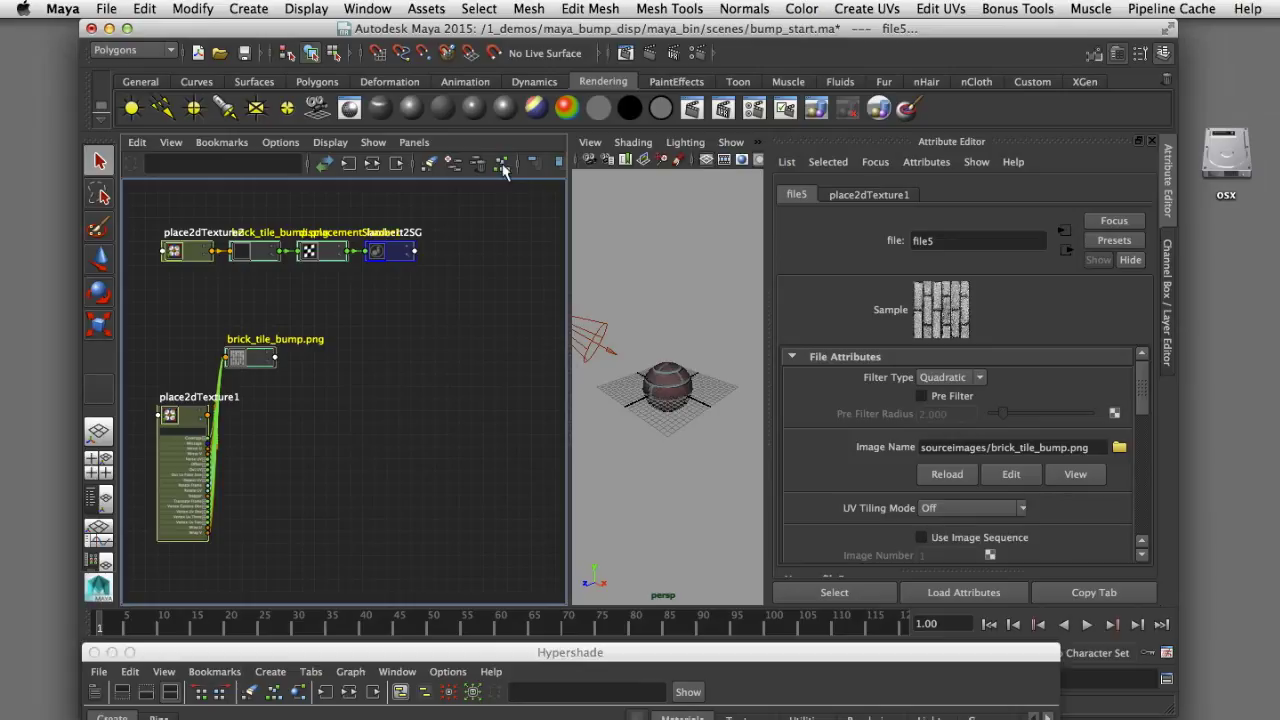
{"action": "left_click", "coordinate": [502, 165]}
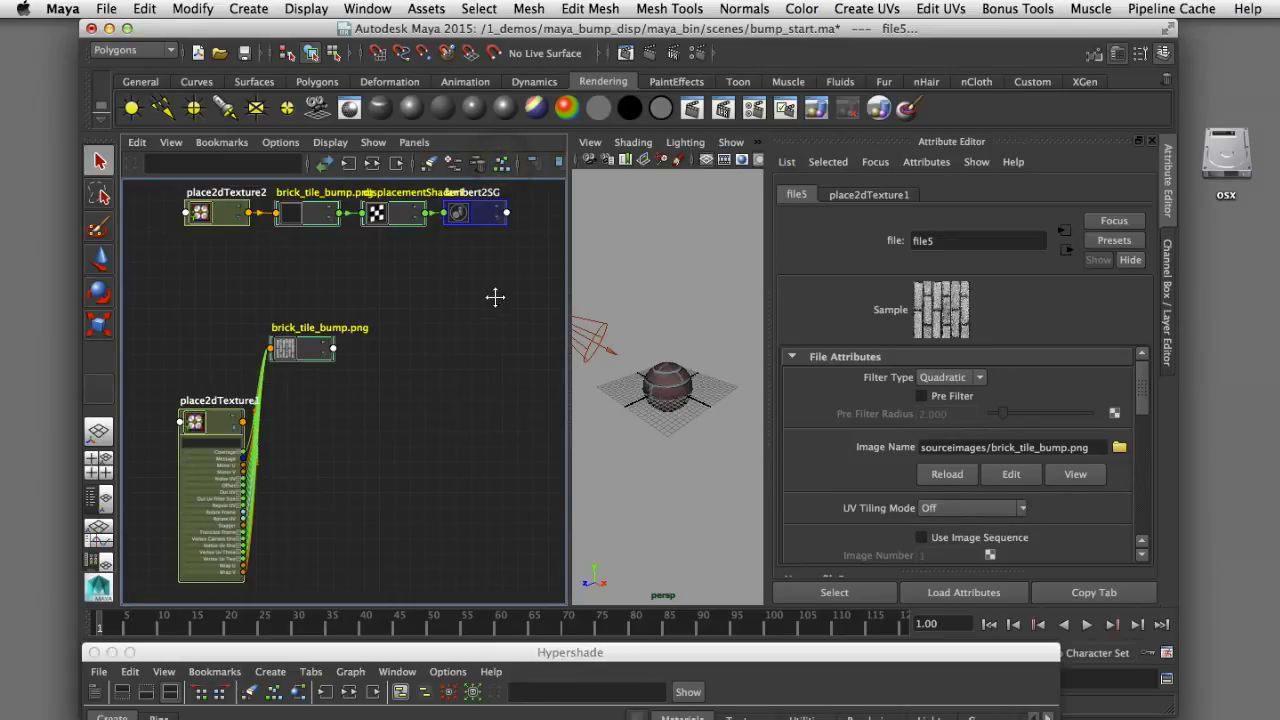
{"action": "left_click", "coordinate": [559, 165]}
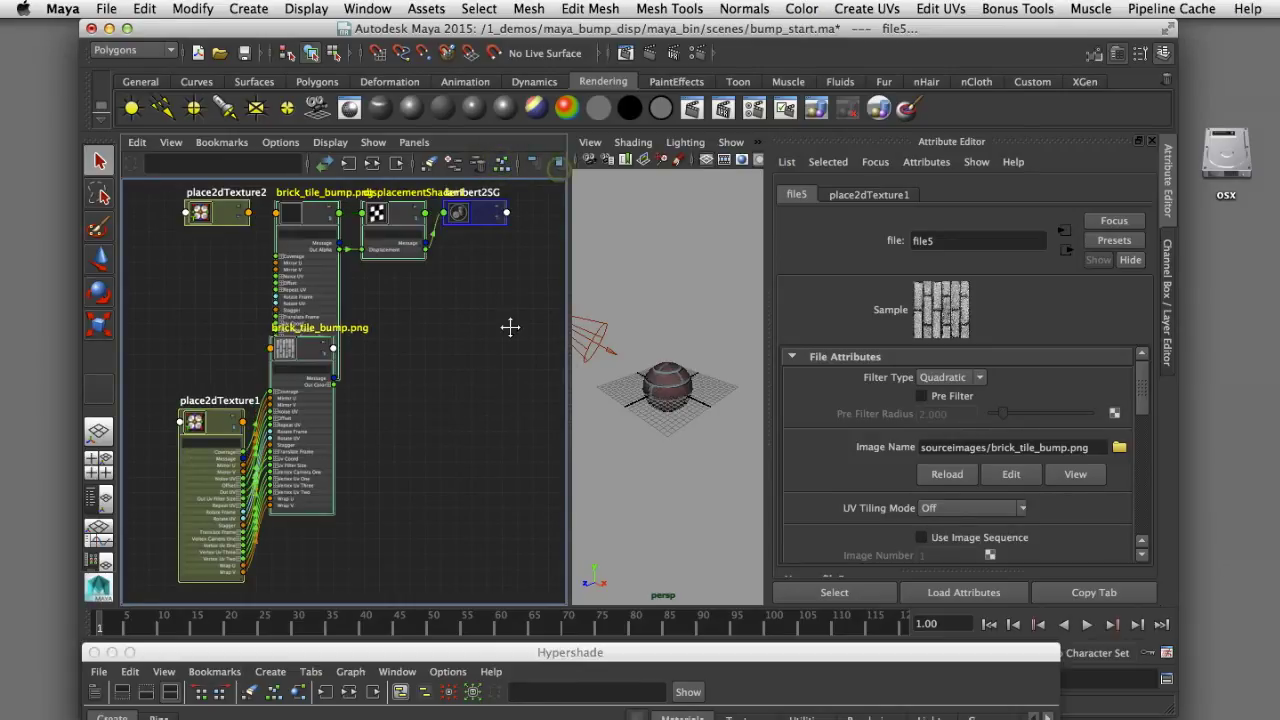
- Spread out the file5, file4, place2dTexture2, lambert2SG and displacementShader1 nodes so their connections are readable
{"action": "left_click_drag", "start_coordinate": [312, 350], "coordinate": [406, 419]}
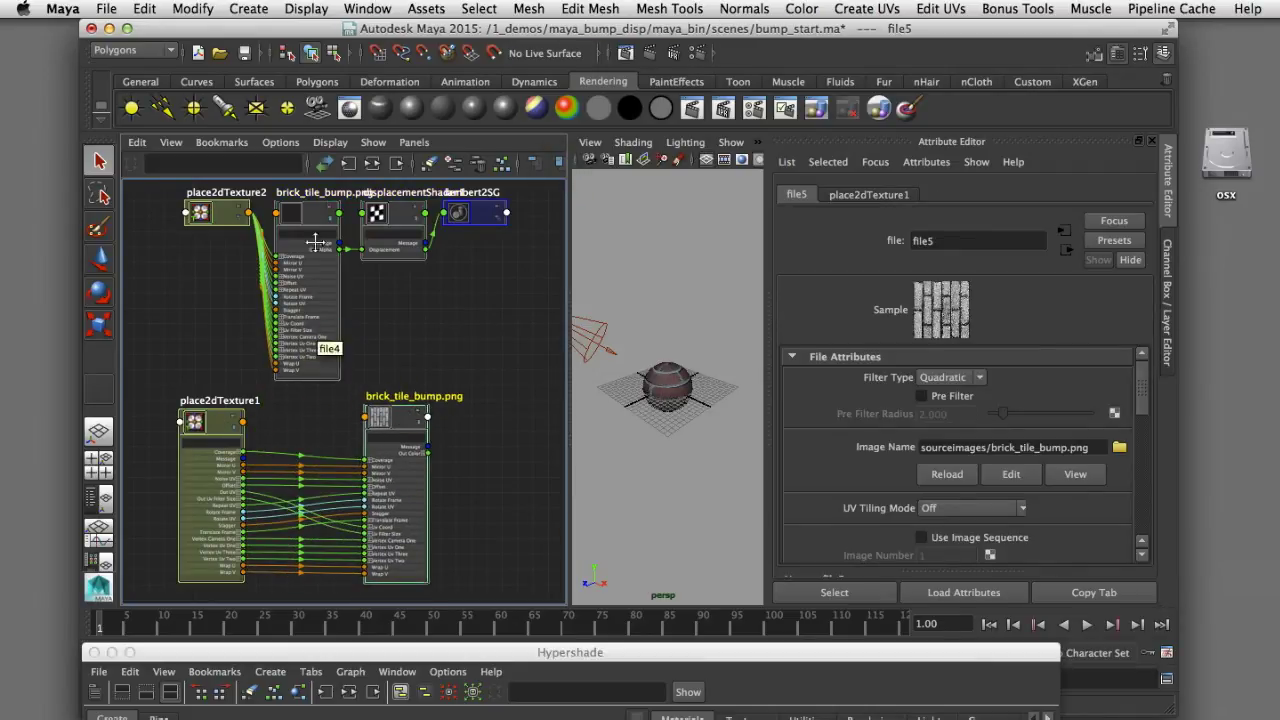
{"action": "left_click_drag", "start_coordinate": [310, 252], "coordinate": [307, 272]}
{"action": "left_click_drag", "start_coordinate": [215, 213], "coordinate": [135, 307]}
{"action": "left_click_drag", "start_coordinate": [472, 213], "coordinate": [514, 232]}
{"action": "left_click_drag", "start_coordinate": [395, 228], "coordinate": [447, 230]}
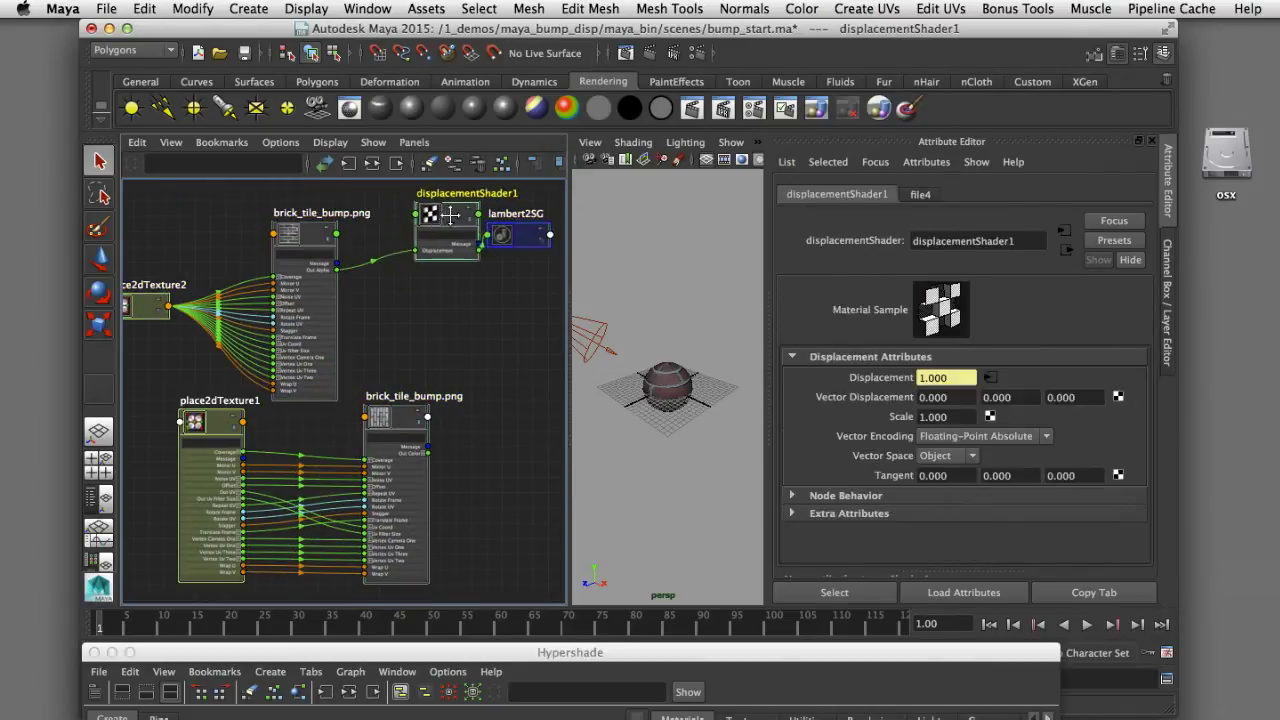
- Show all of file5's attributes and connect its Out Alpha to the Displacement input of displacementShader1, replacing file4
{"action": "left_click_drag", "start_coordinate": [396, 415], "coordinate": [381, 418]}
{"action": "left_click_drag", "start_coordinate": [568, 200], "coordinate": [611, 200]}
{"action": "left_click", "coordinate": [585, 164]}
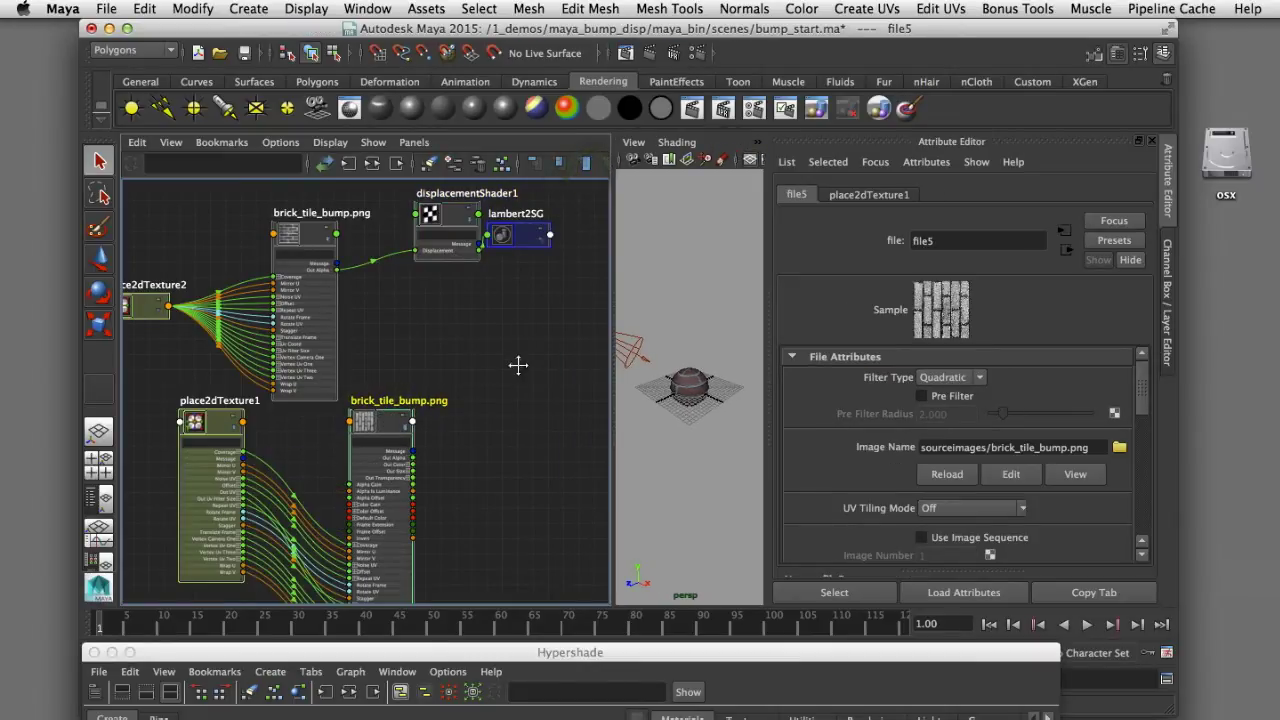
{"action": "scroll", "coordinate": [510, 350], "scroll_direction": "up", "scroll_amount": 5}
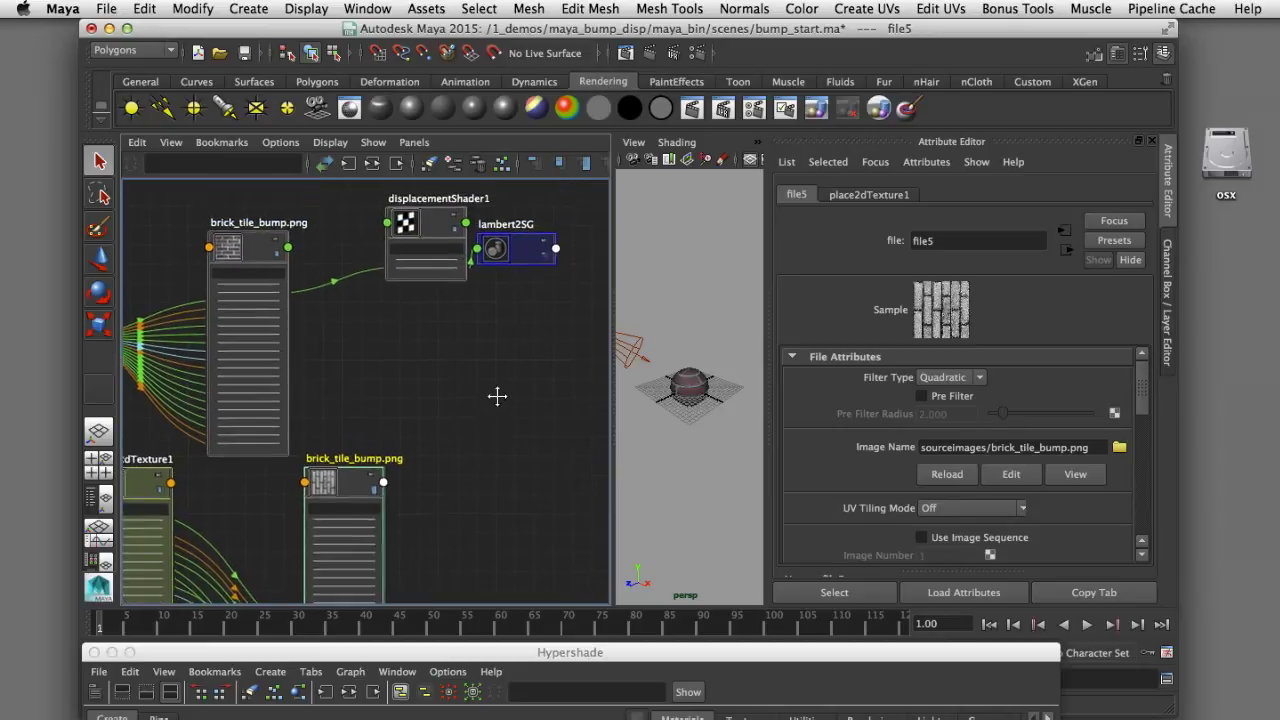
{"action": "left_click_drag", "start_coordinate": [312, 540], "coordinate": [330, 450]}
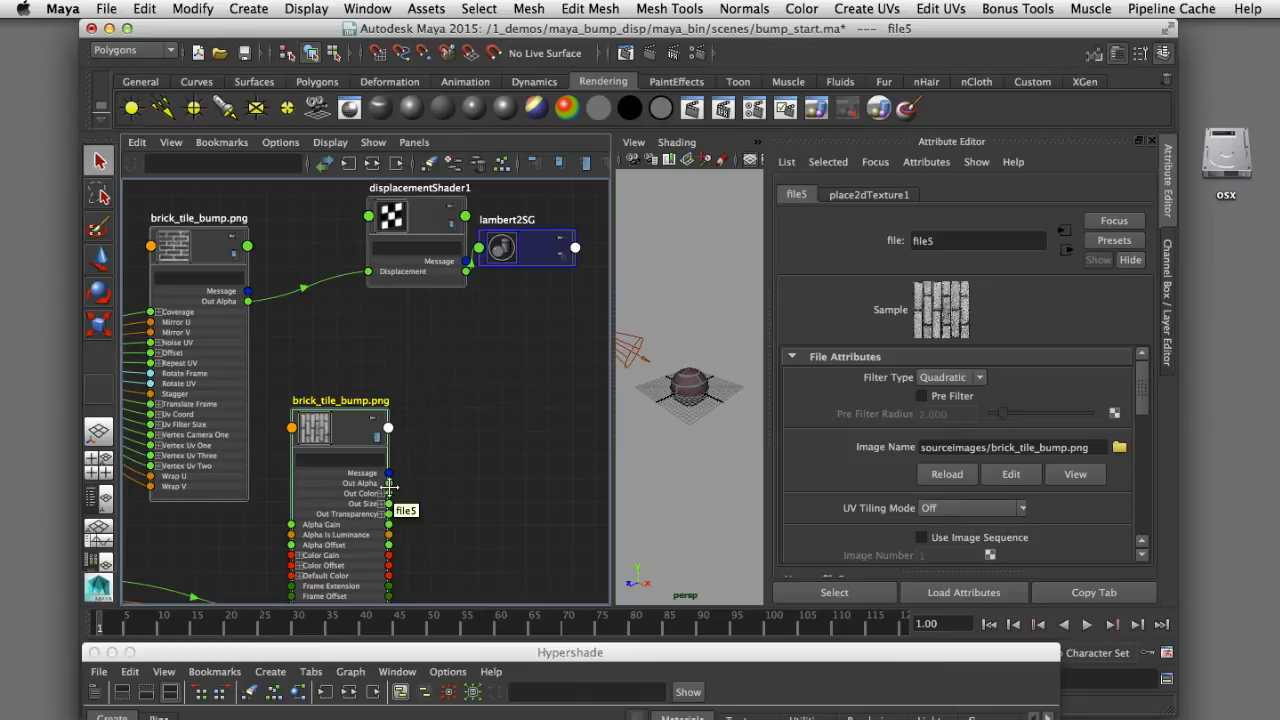
{"action": "left_click_drag", "start_coordinate": [390, 485], "coordinate": [368, 273]}
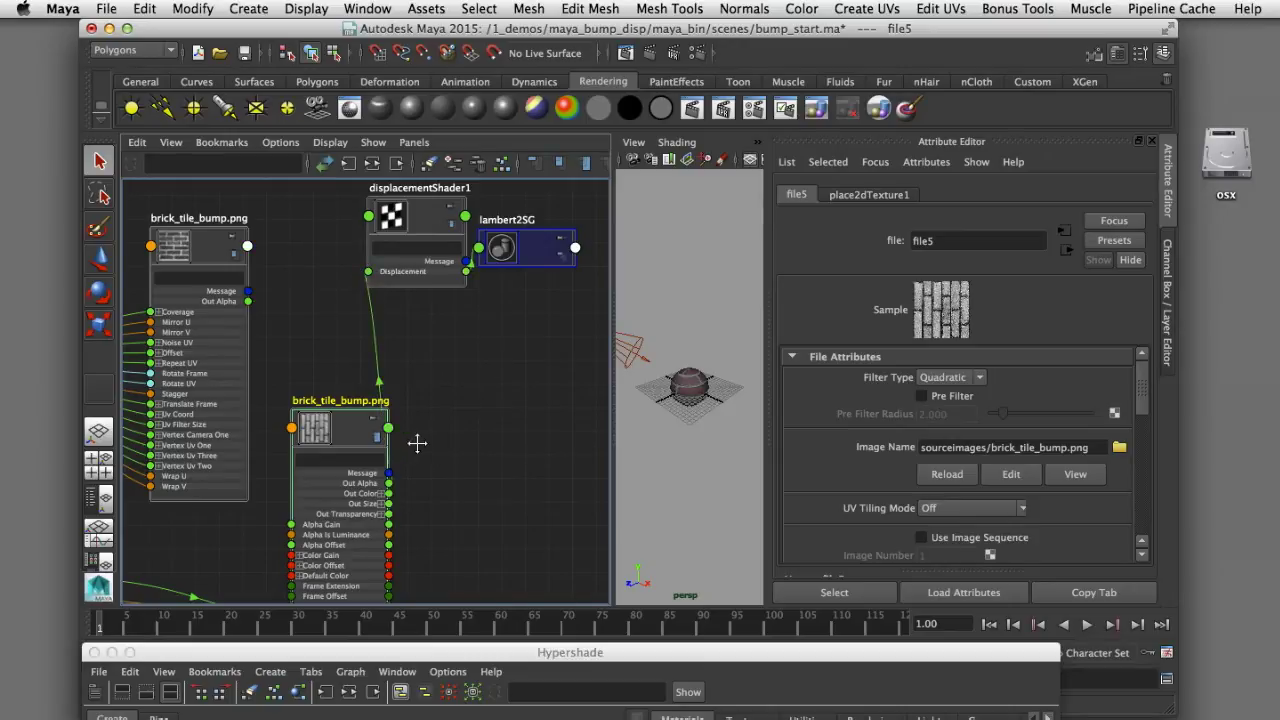
- Delete the disconnected file4 texture and its place2dTexture2 node
{"action": "left_click", "coordinate": [306, 423]}
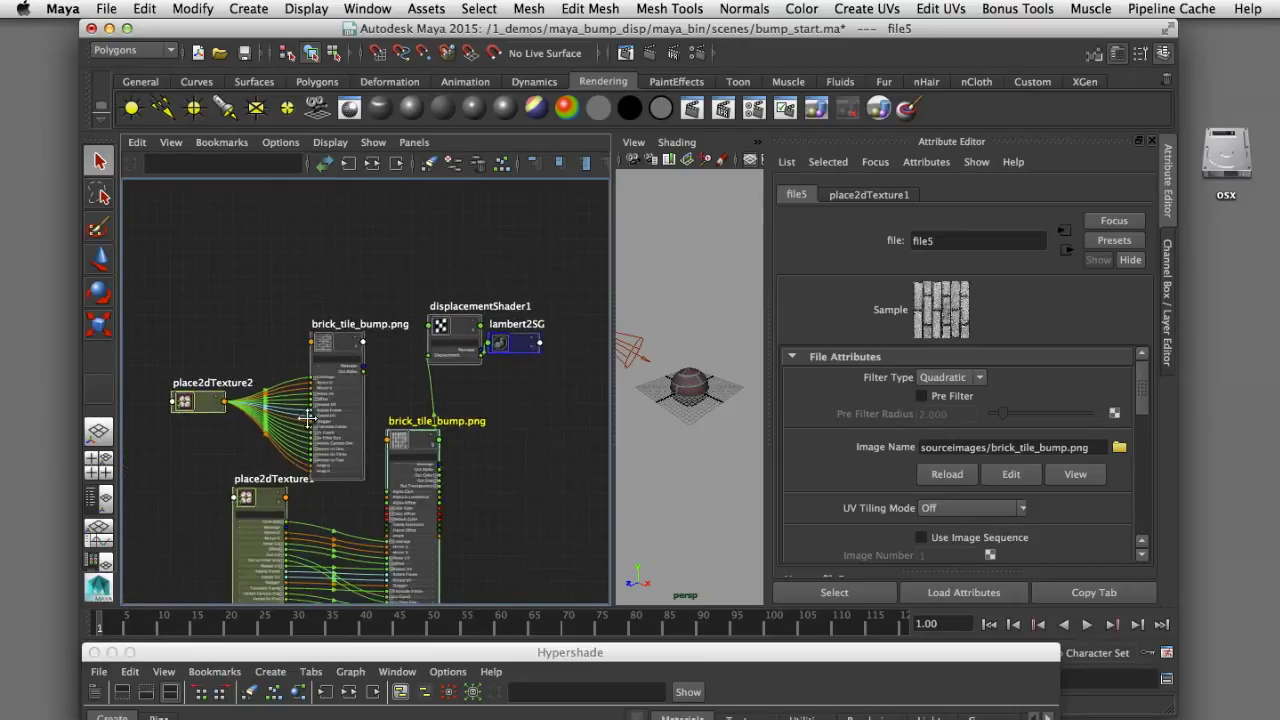
{"action": "key", "text": "Delete"}
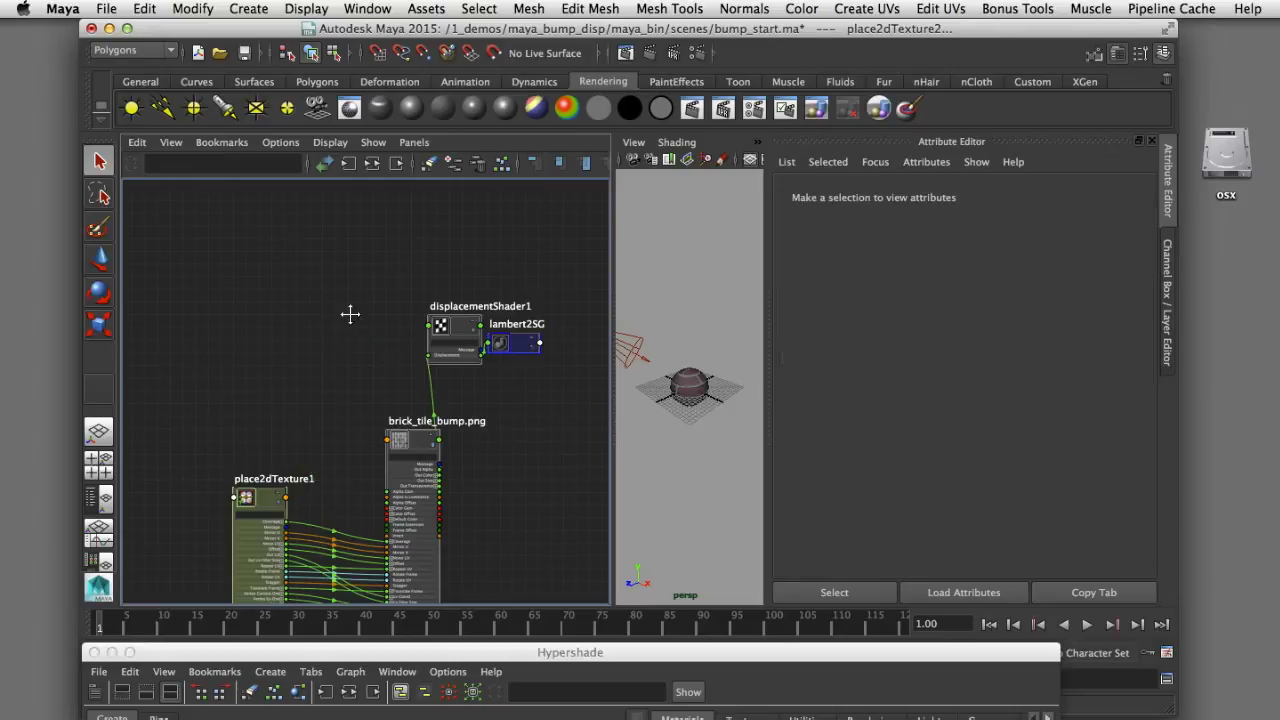
- Return to the full perspective view and render the current frame to check the displaced sphere
{"action": "left_click", "coordinate": [687, 303]}
{"action": "key", "text": "space"}
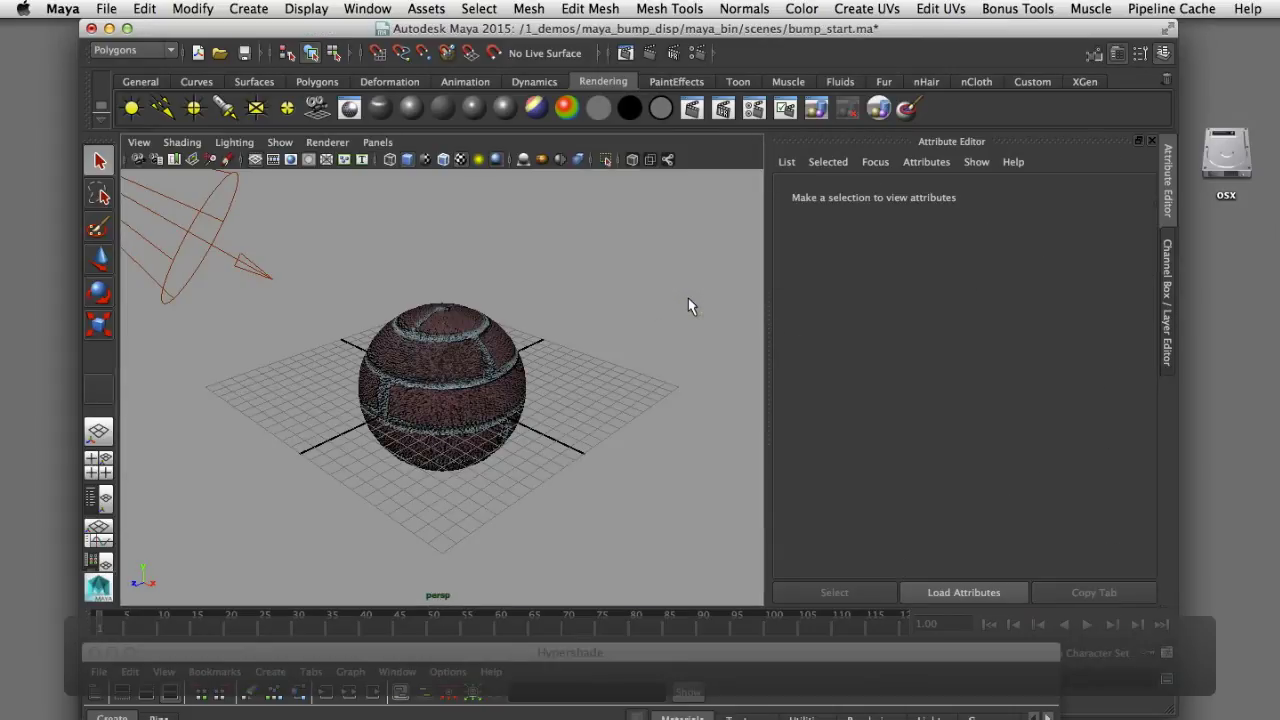
{"action": "left_click", "coordinate": [707, 158]}
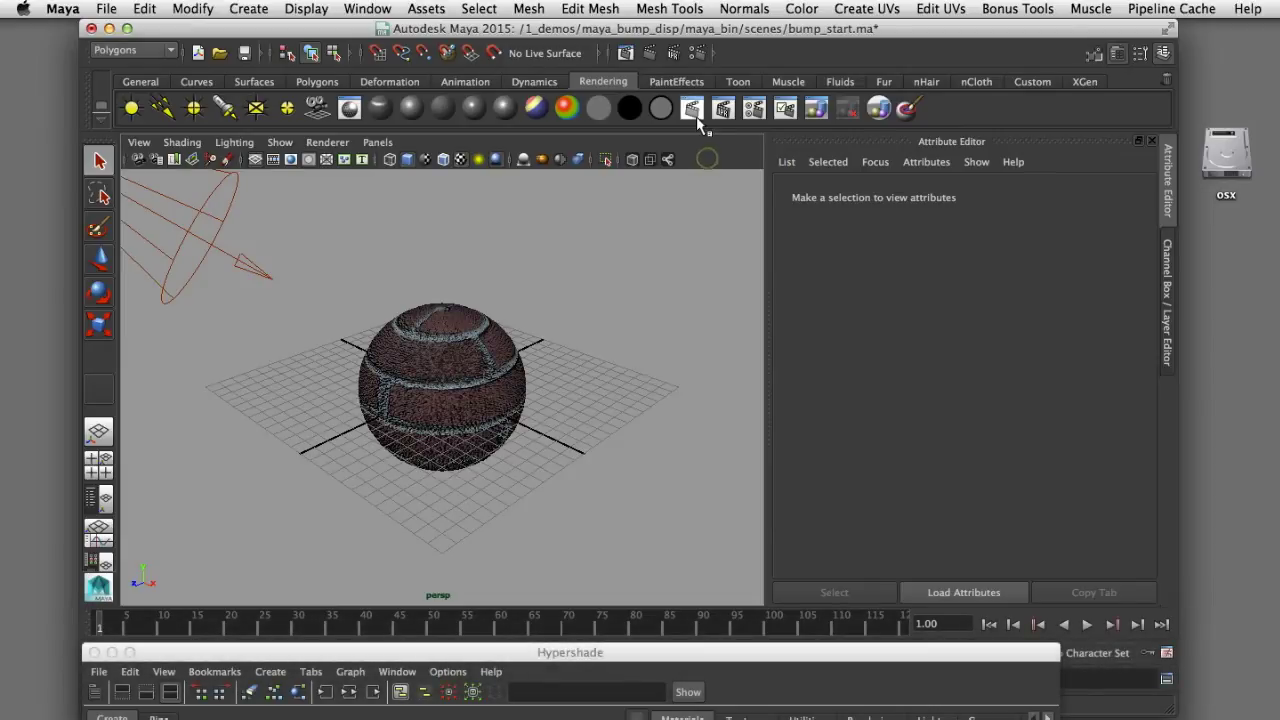
{"action": "left_click", "coordinate": [693, 110]}
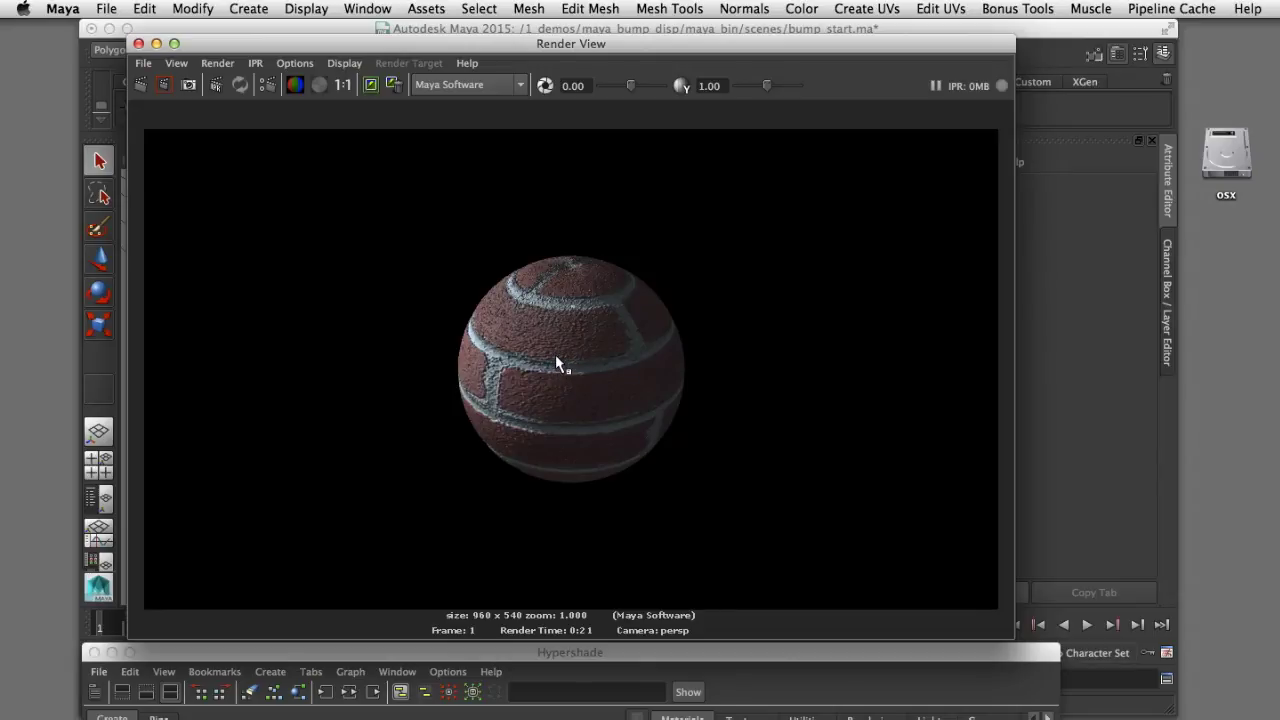
- Switch to Photoshop and apply Reduce Noise to brick_tile_bump.png with Strength 10 and Preserve Details 0%
{"action": "left_click", "coordinate": [22, 404]}
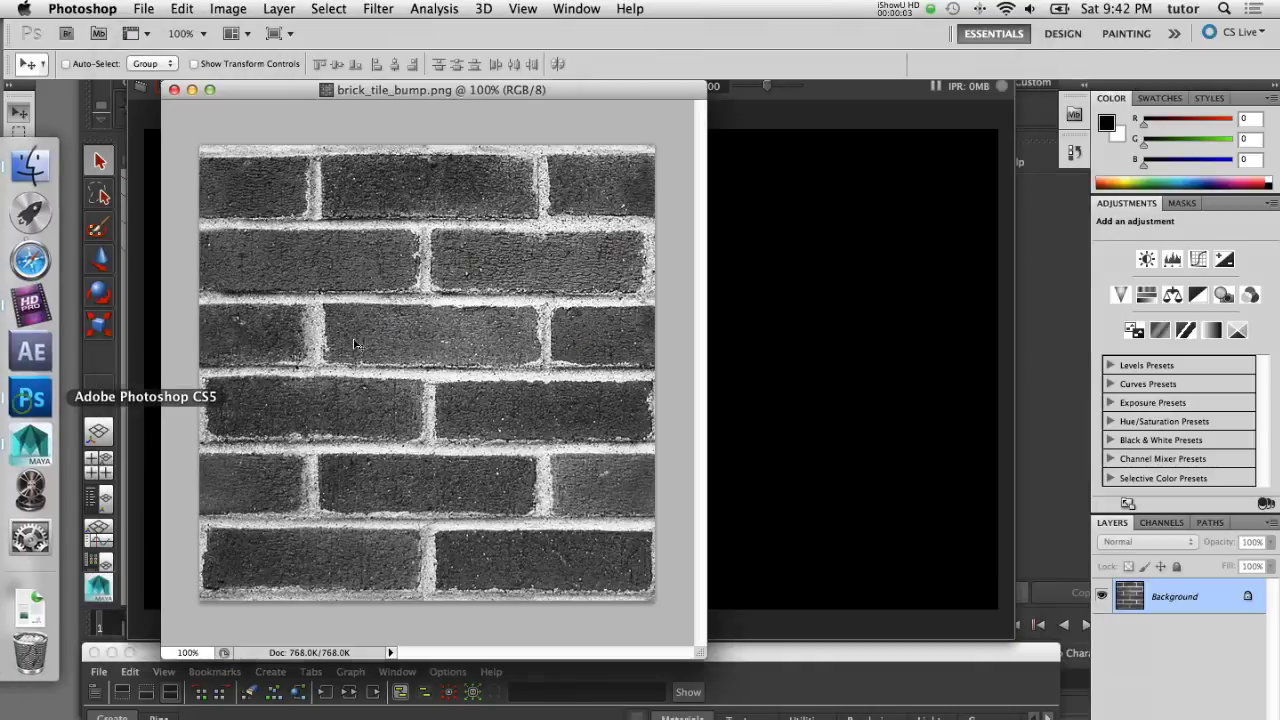
{"action": "left_click_drag", "start_coordinate": [566, 90], "coordinate": [638, 97]}
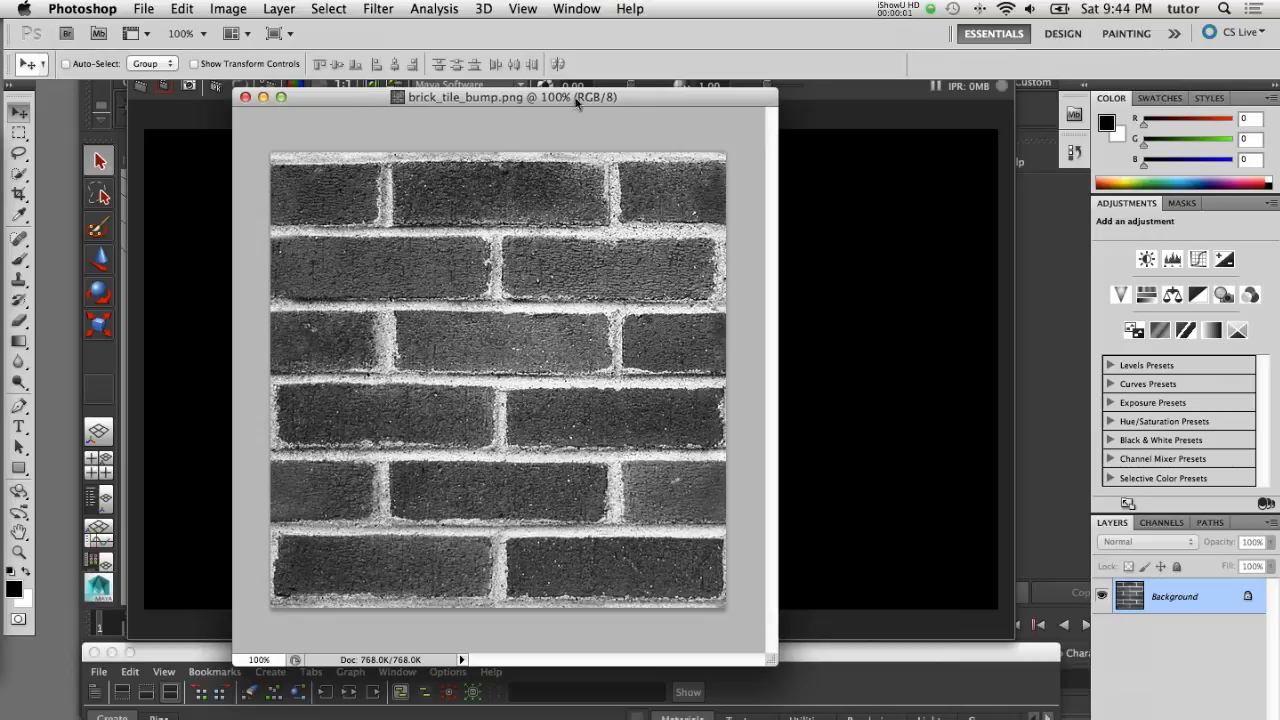
{"action": "left_click_drag", "start_coordinate": [635, 100], "coordinate": [630, 100]}
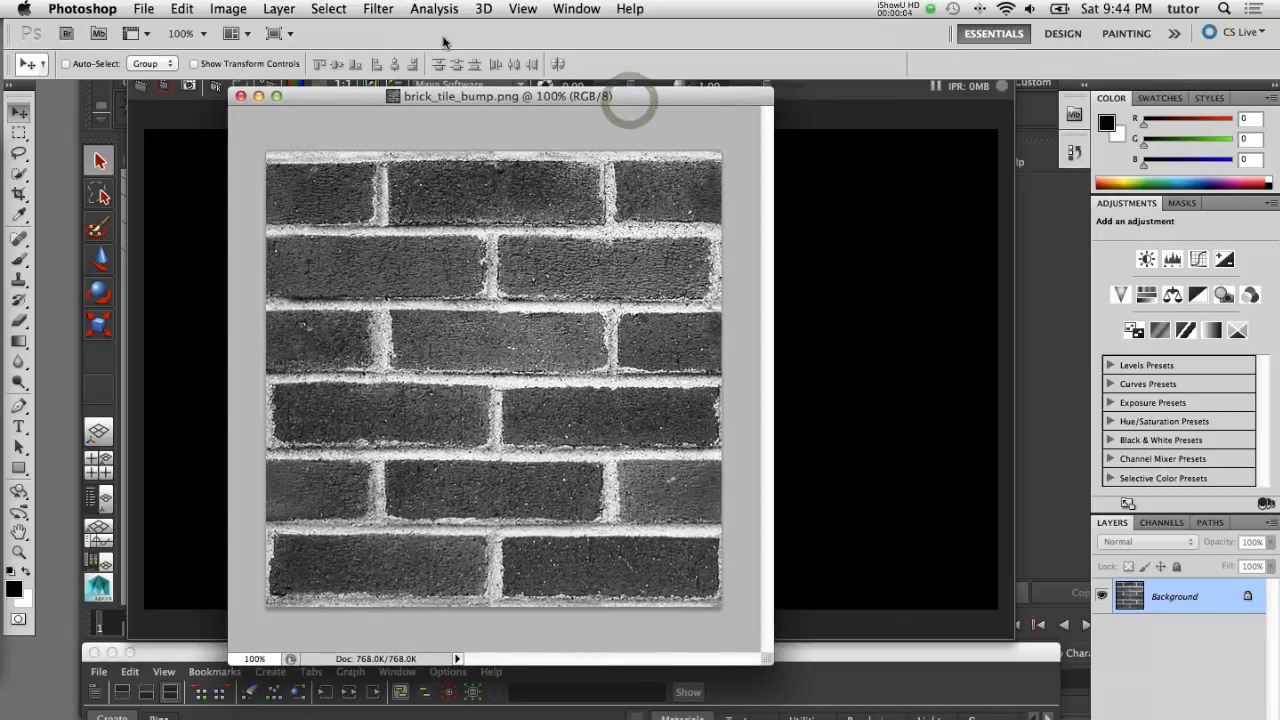
{"action": "left_click", "coordinate": [377, 8]}
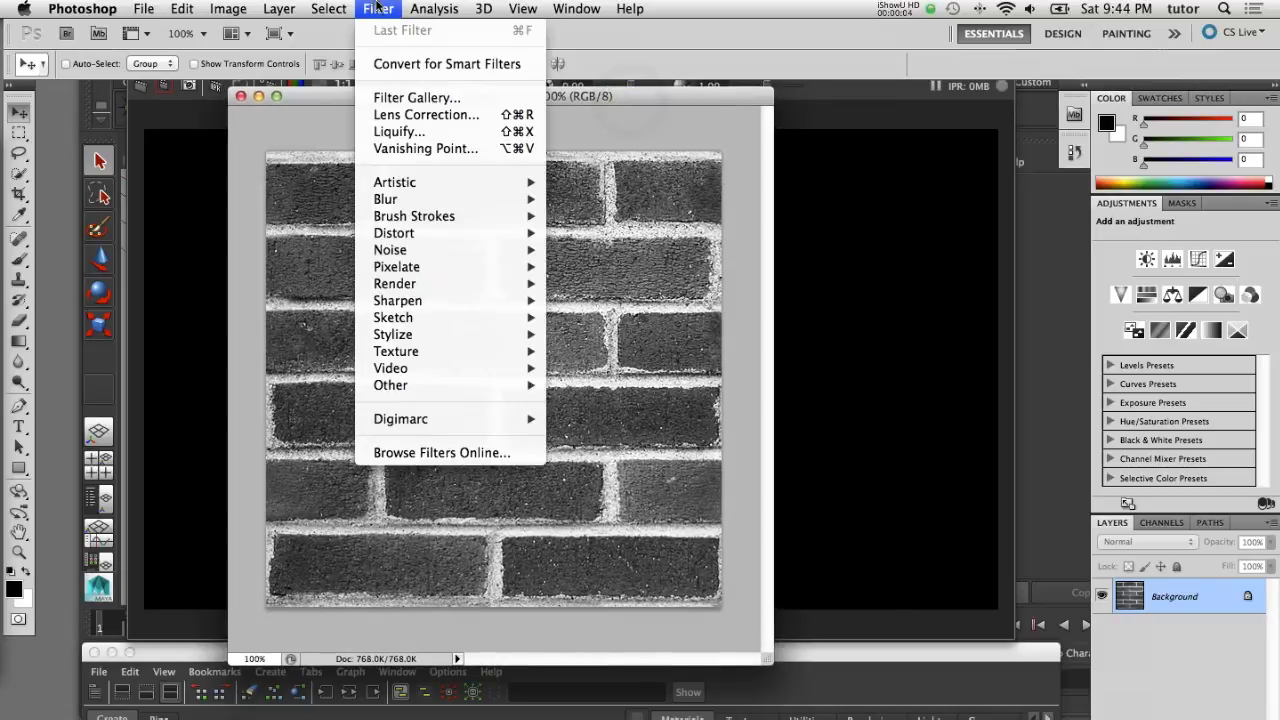
{"action": "mouse_move", "coordinate": [420, 249]}
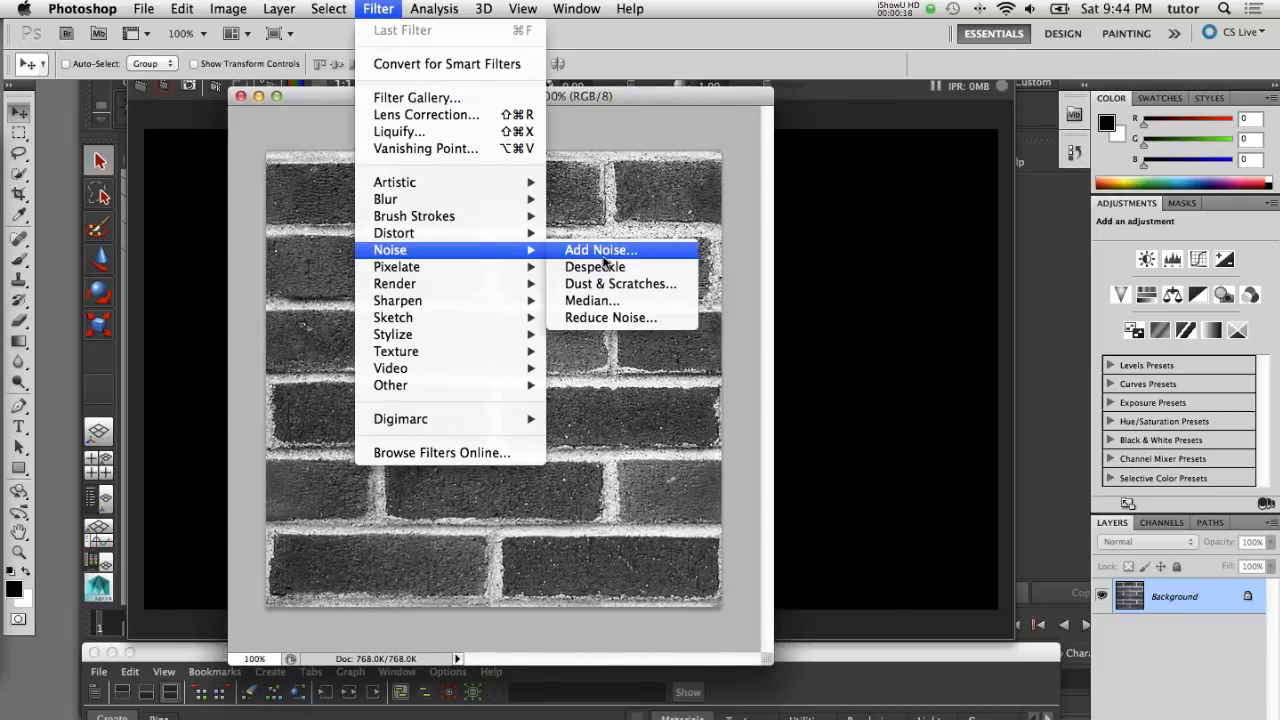
{"action": "left_click", "coordinate": [622, 317]}
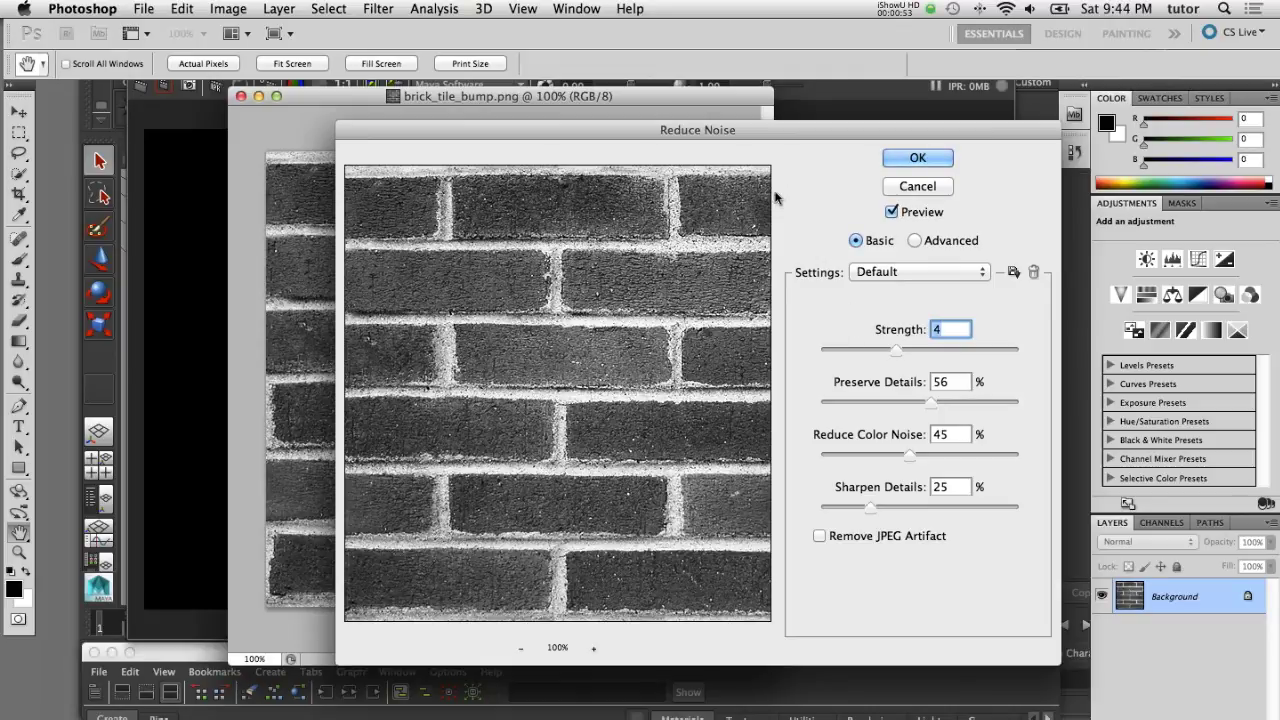
{"action": "left_click_drag", "start_coordinate": [899, 350], "coordinate": [1018, 350]}
{"action": "left_click_drag", "start_coordinate": [931, 402], "coordinate": [817, 403]}
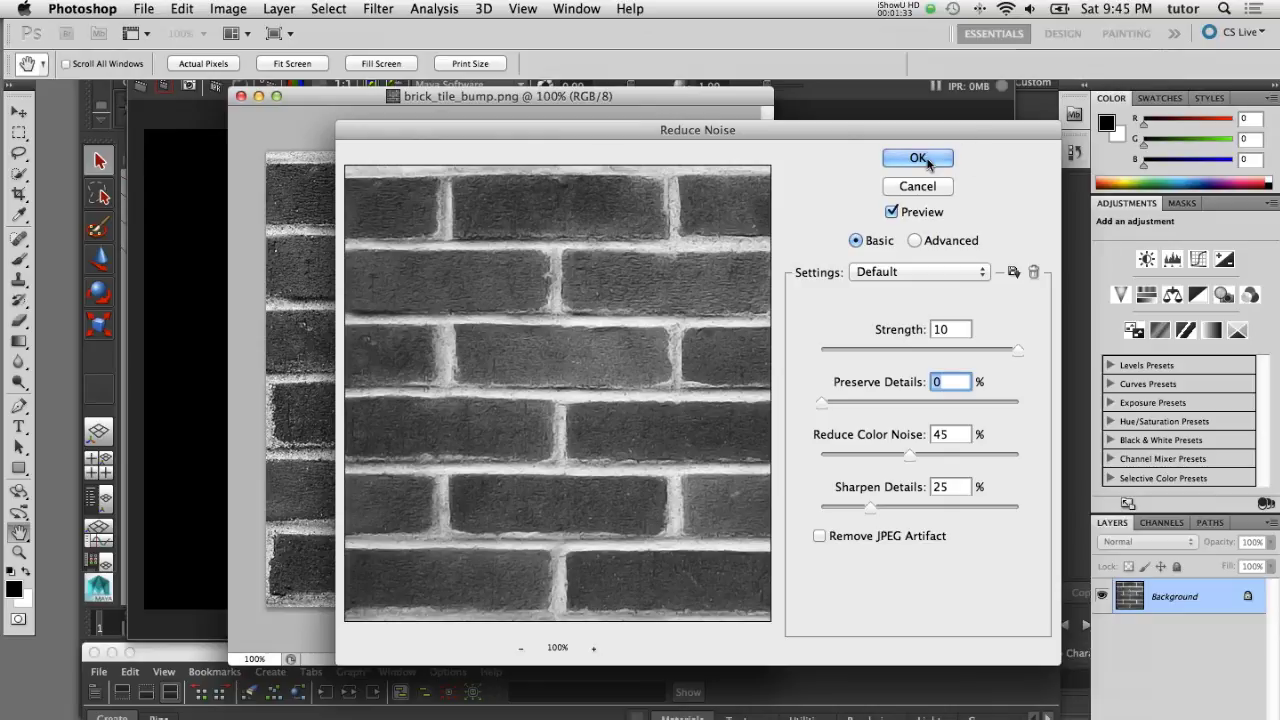
{"action": "key", "text": "Return"}
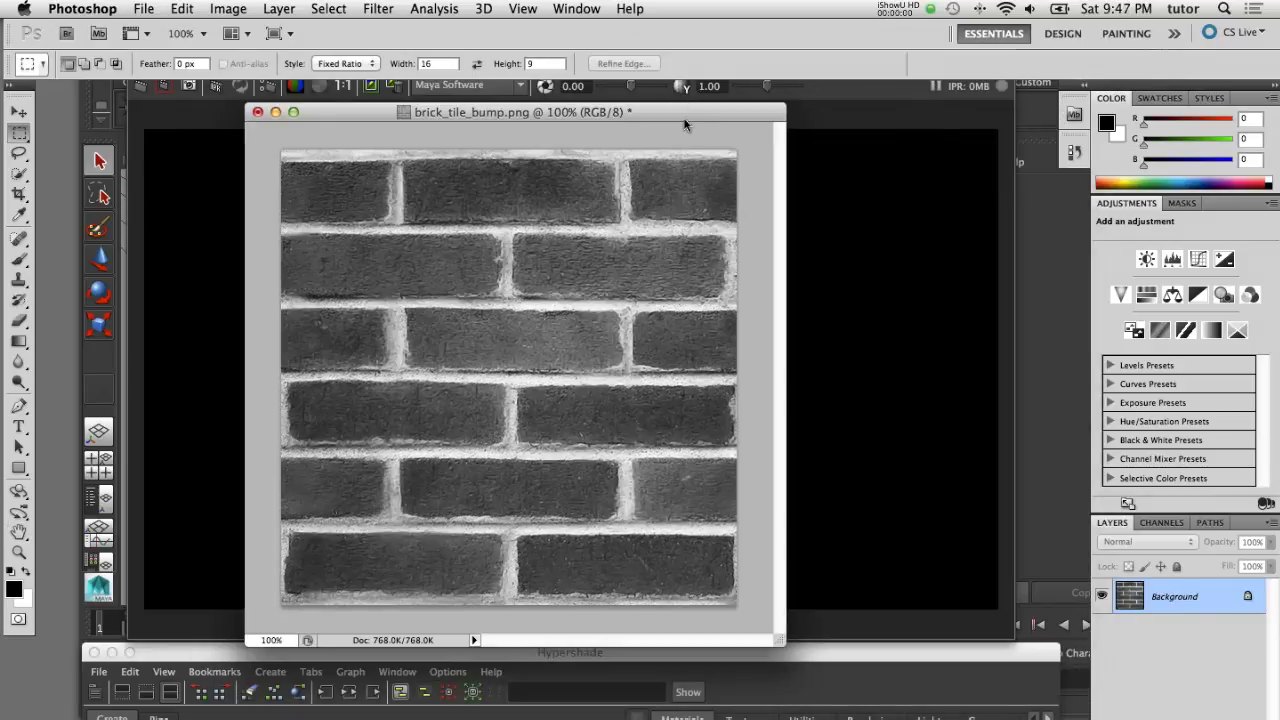
- Apply the Median noise filter to the brick image with a radius of 2 pixels
{"action": "left_click_drag", "start_coordinate": [684, 115], "coordinate": [679, 120]}
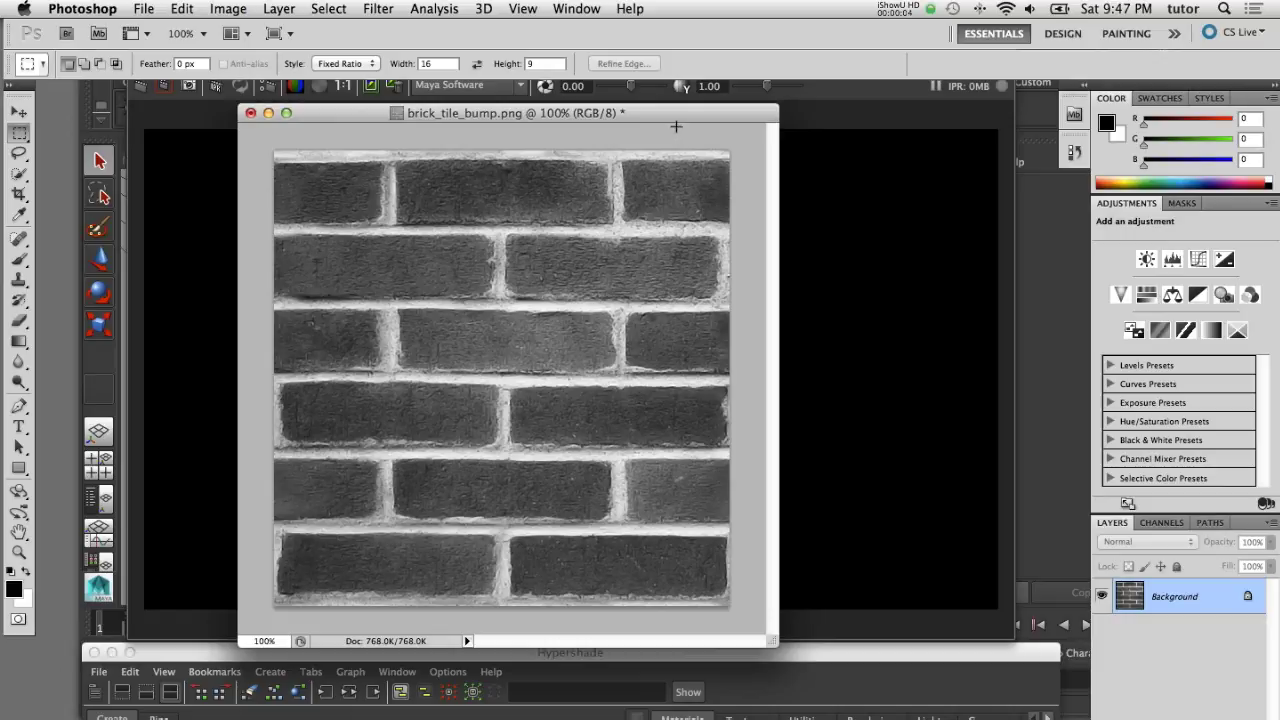
{"action": "left_click", "coordinate": [378, 8]}
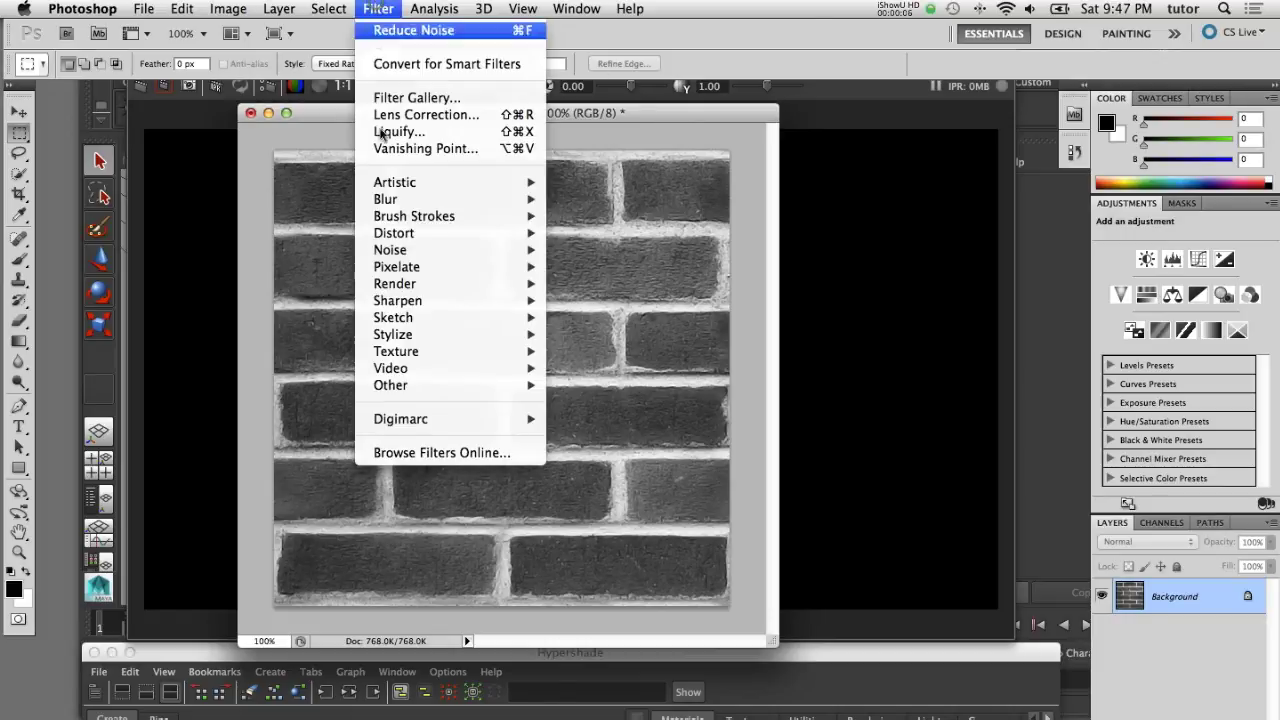
{"action": "mouse_move", "coordinate": [385, 252]}
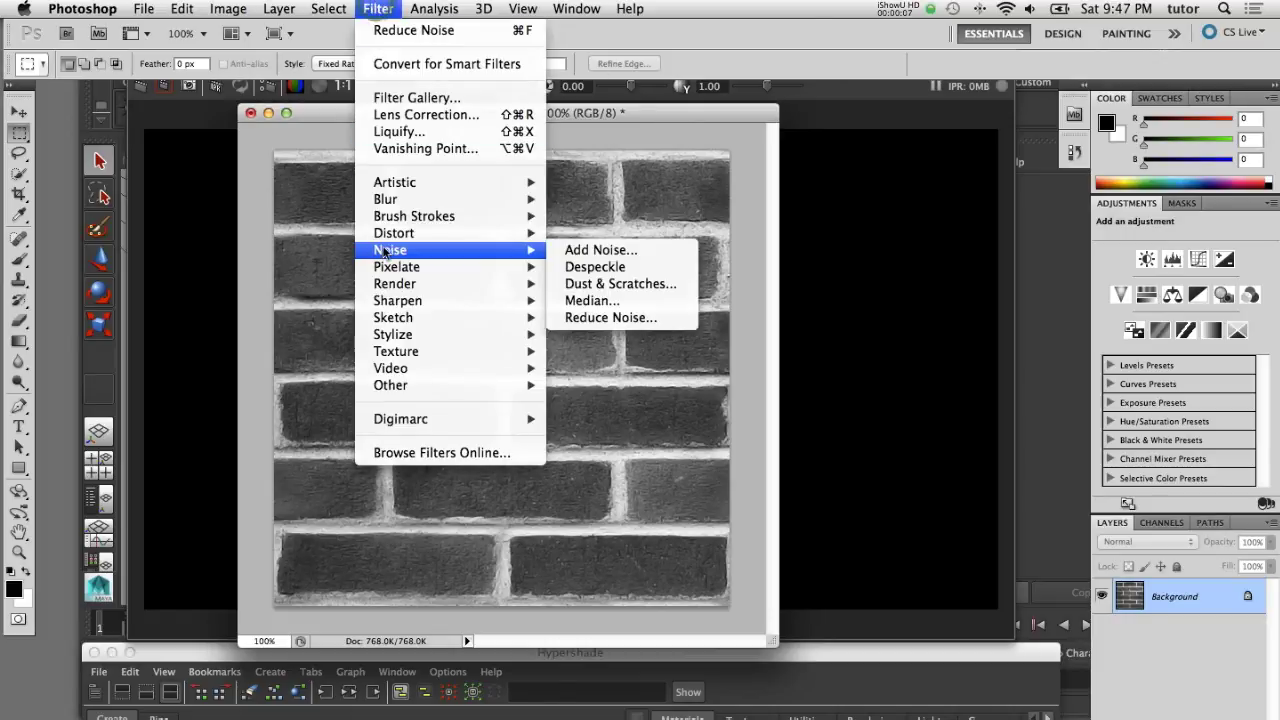
{"action": "left_click", "coordinate": [612, 300]}
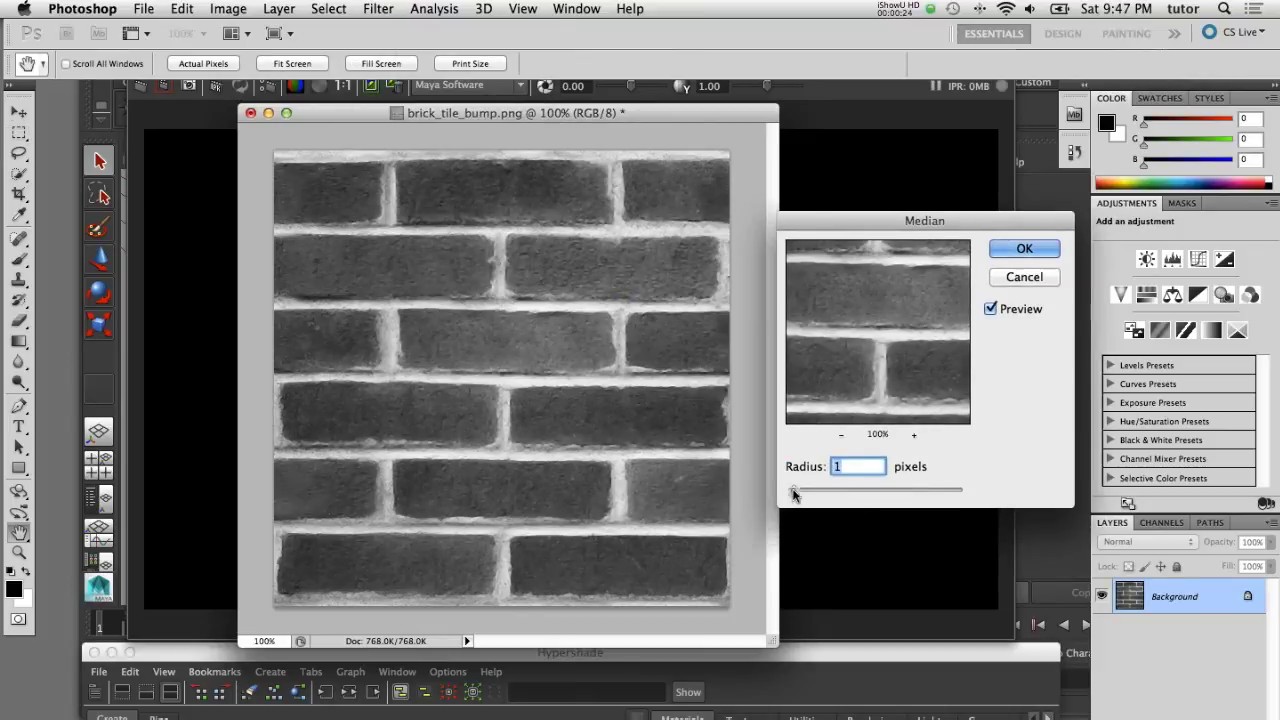
{"action": "left_click_drag", "start_coordinate": [791, 493], "coordinate": [788, 498]}
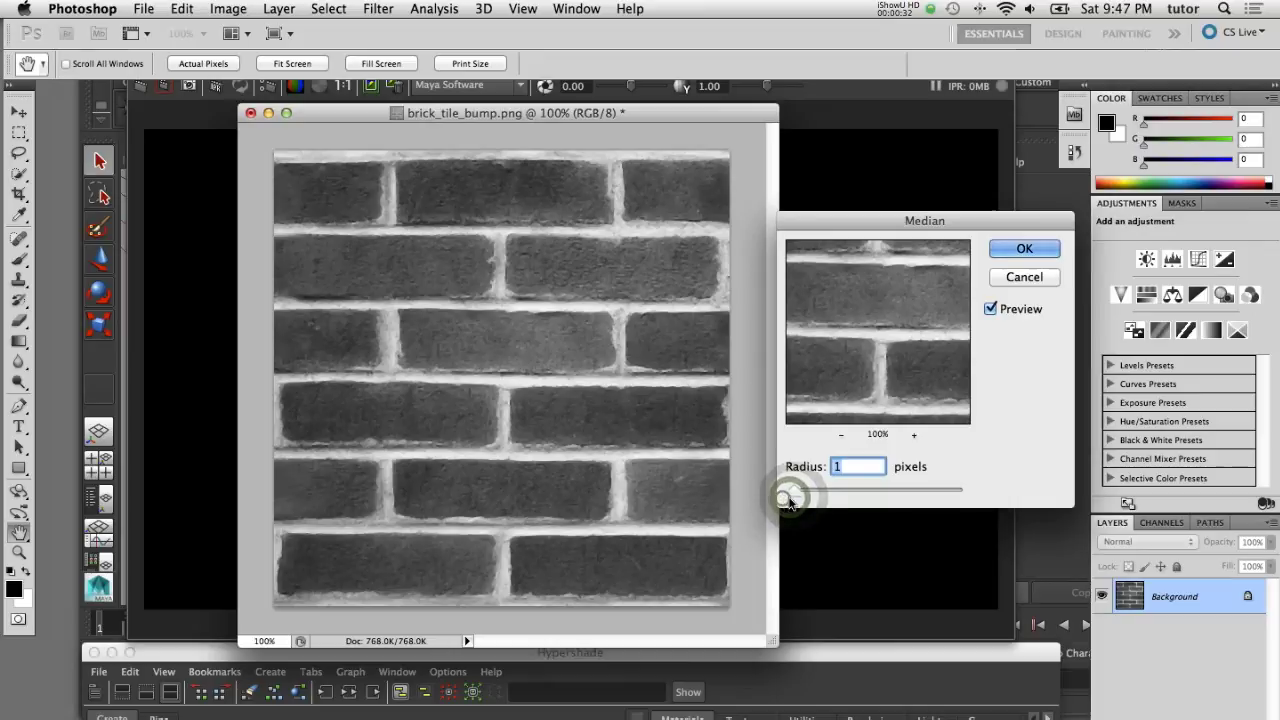
{"action": "left_click", "coordinate": [845, 468]}
{"action": "type", "text": "2"}
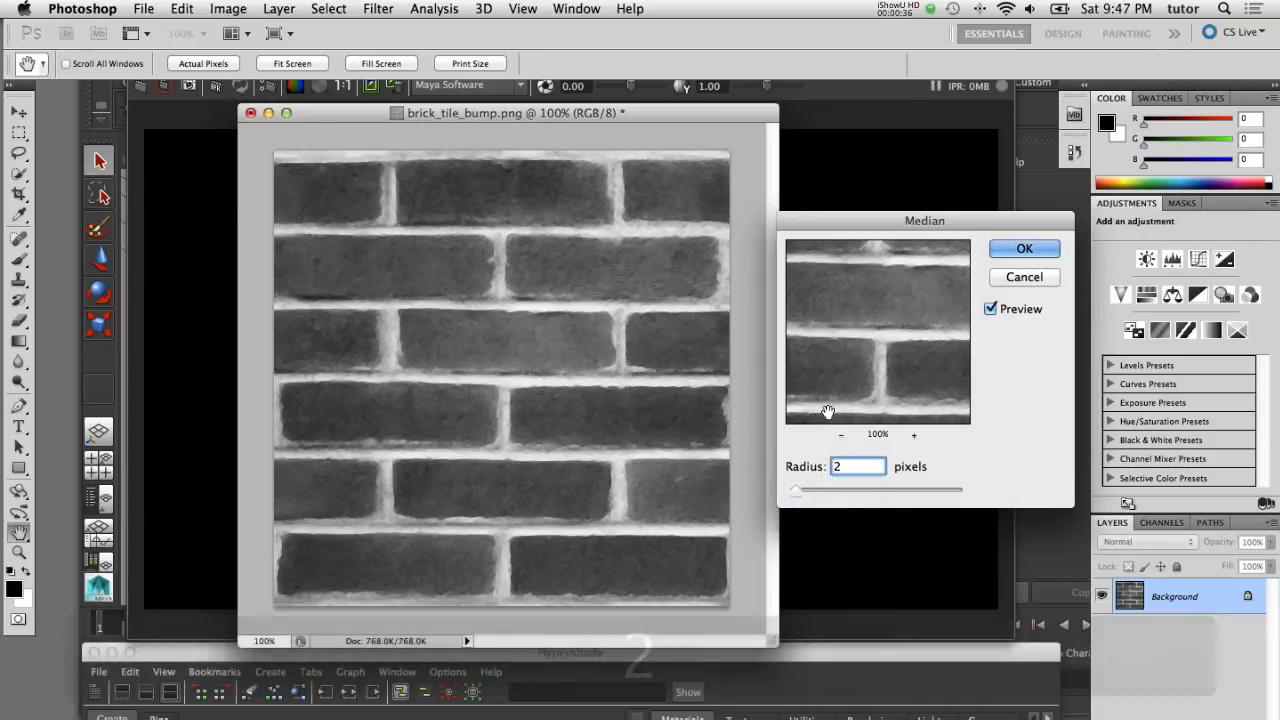
{"action": "left_click", "coordinate": [1043, 251]}
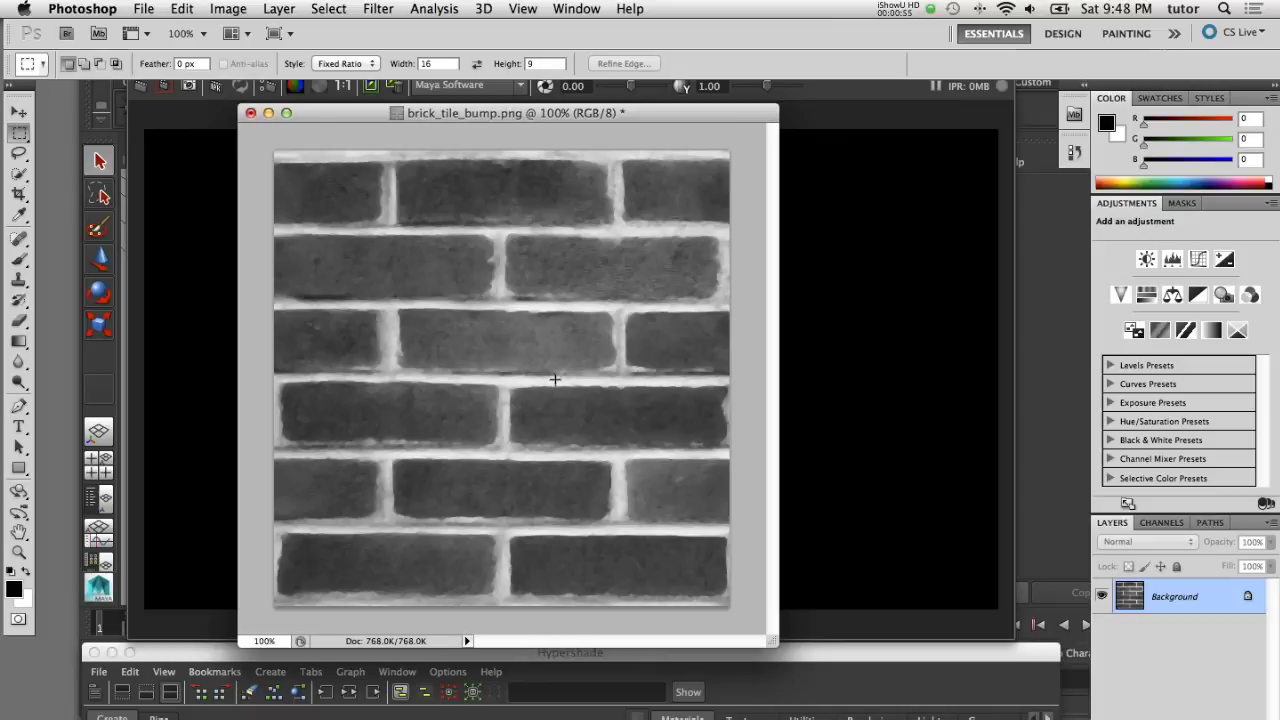
- Save the smoothed brick image as brick_tile_disp.png in the photoshop folder, in PNG format with no interlacing
{"action": "left_click", "coordinate": [144, 9]}
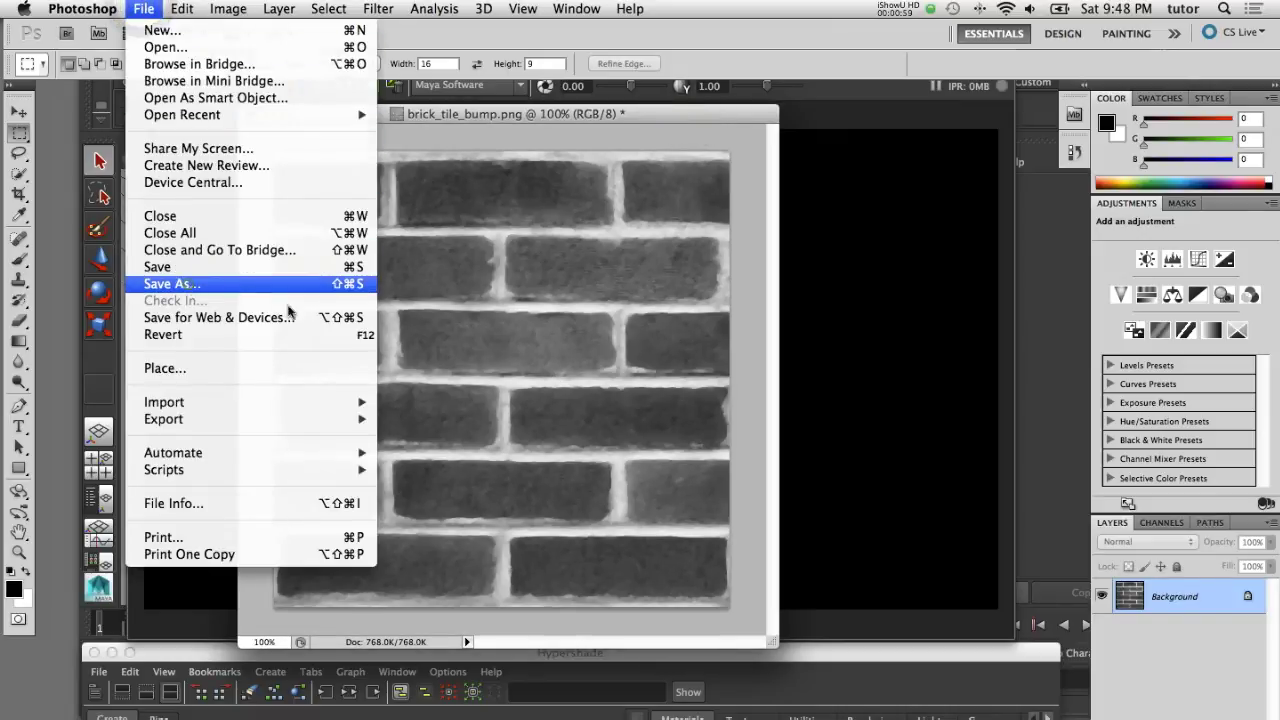
{"action": "left_click", "coordinate": [188, 284]}
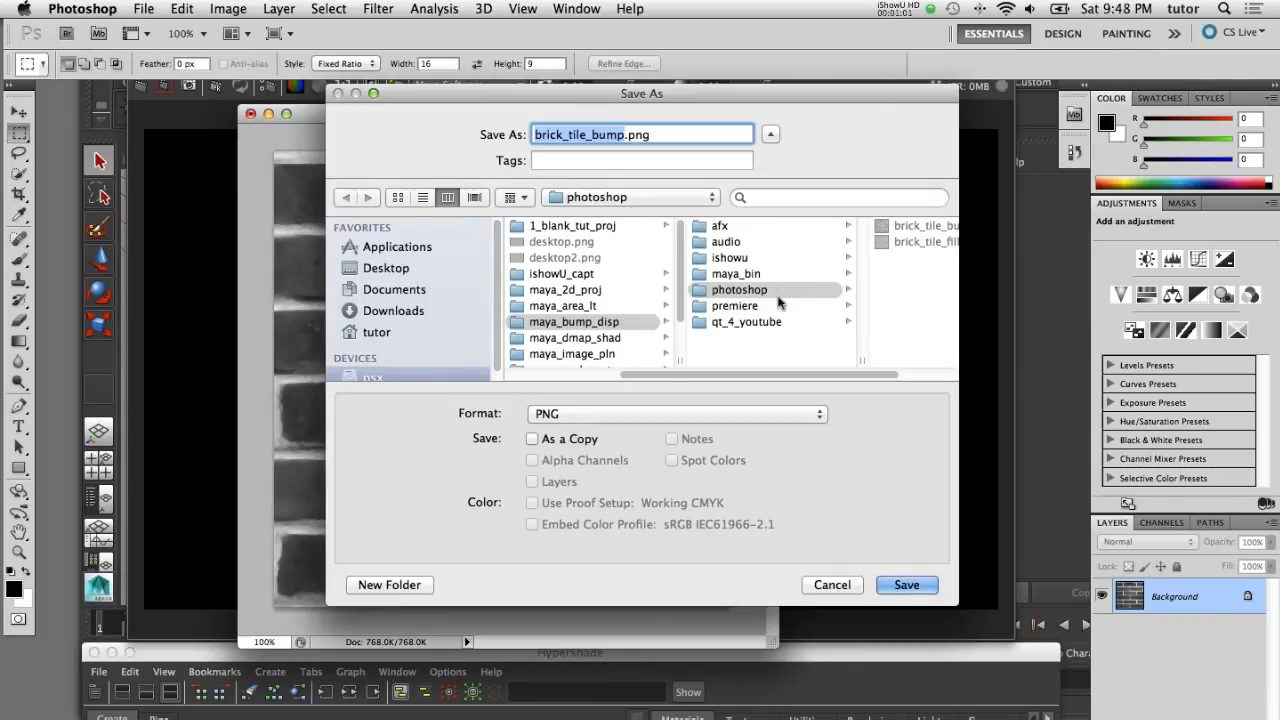
{"action": "scroll", "coordinate": [802, 380], "scroll_direction": "right", "scroll_amount": 3}
{"action": "left_click", "coordinate": [800, 375]}
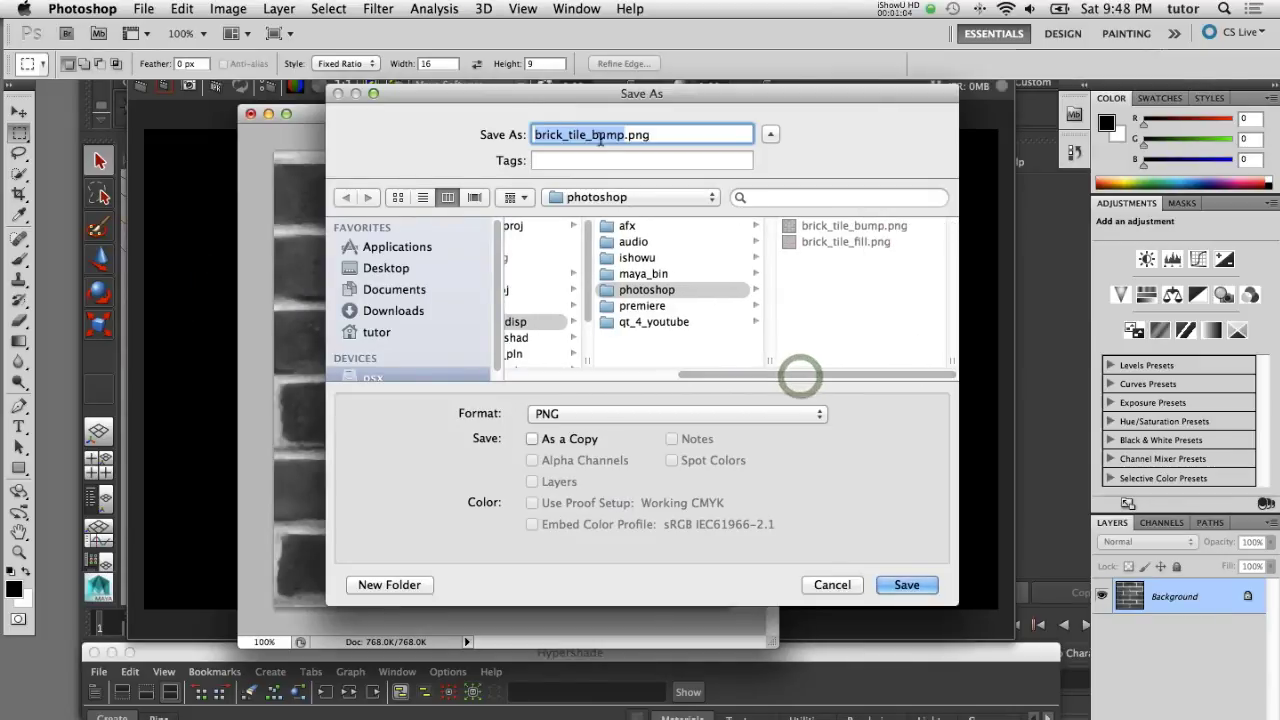
{"action": "left_click", "coordinate": [622, 136]}
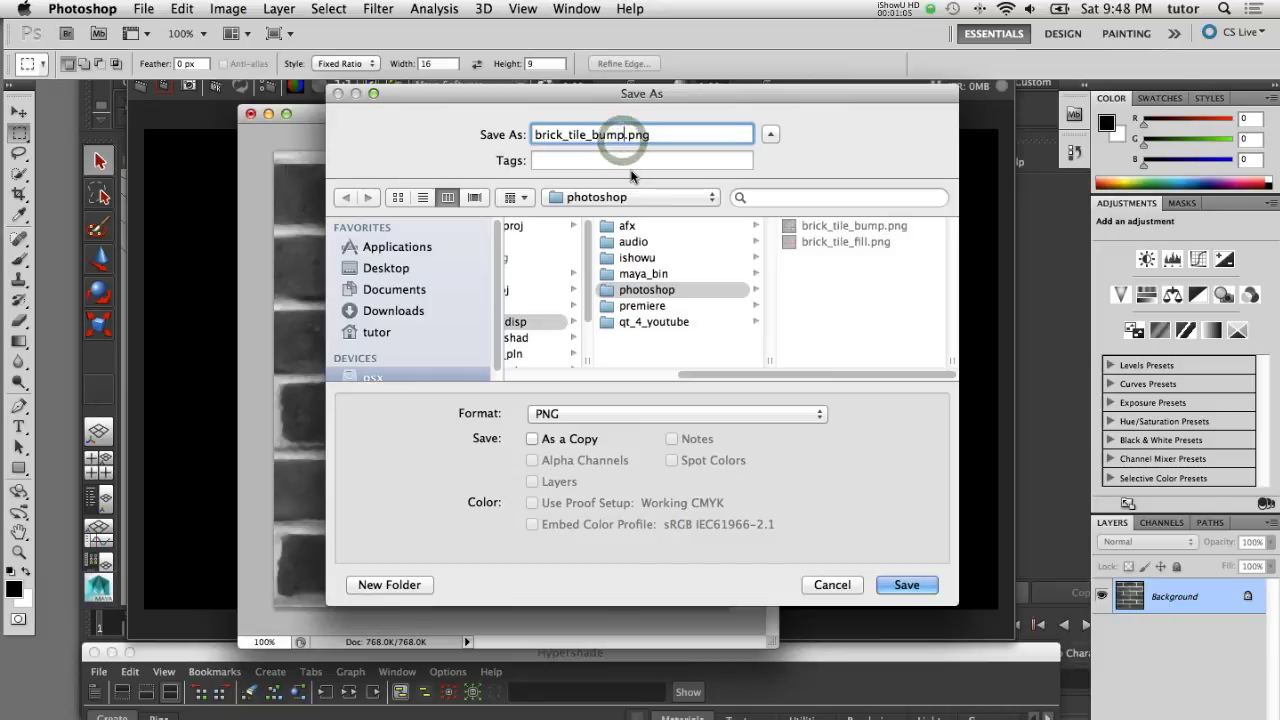
{"action": "key", "text": "BackSpace"}
{"action": "key", "text": "BackSpace"}
{"action": "key", "text": "BackSpace"}
{"action": "key", "text": "BackSpace"}
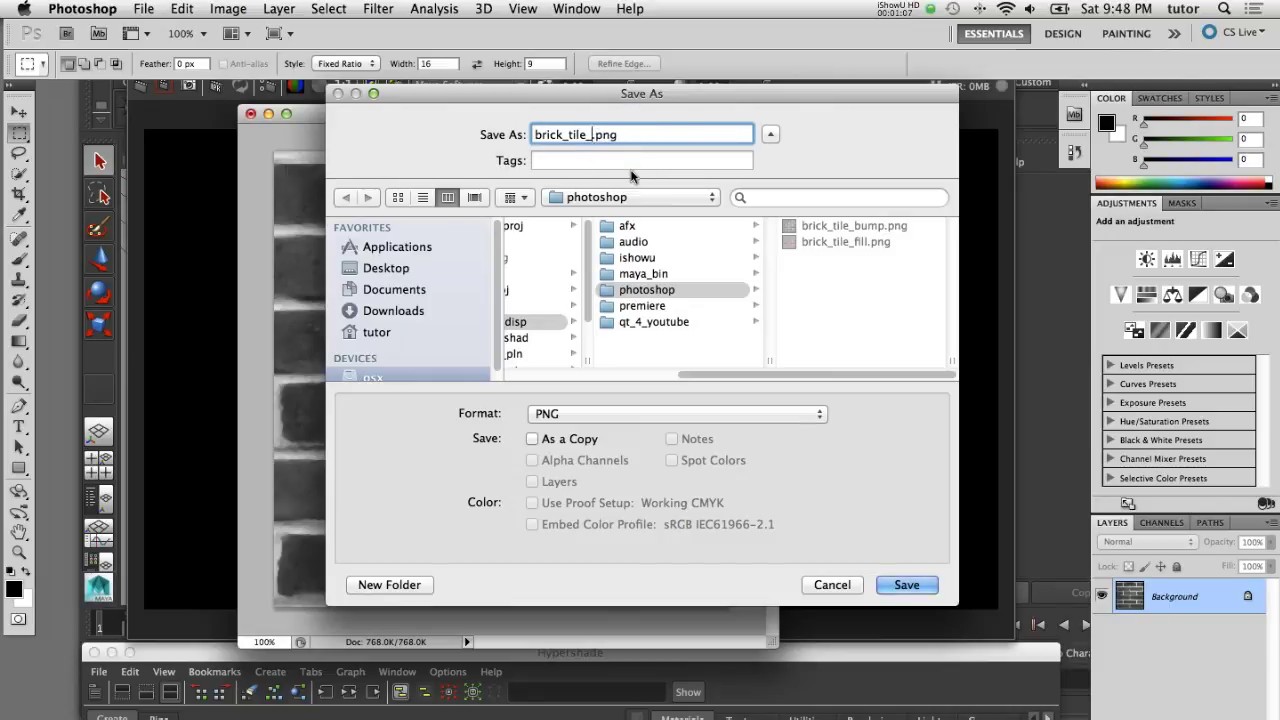
{"action": "type", "text": "disp"}
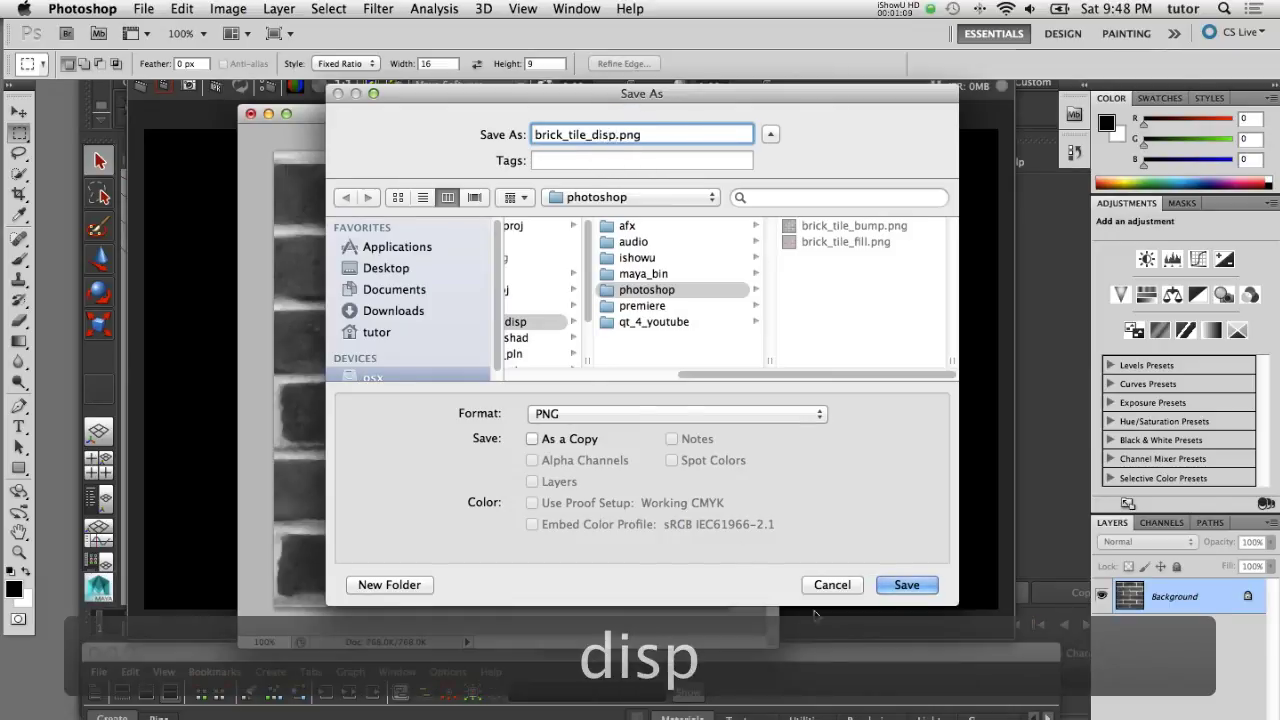
{"action": "left_click", "coordinate": [905, 586]}
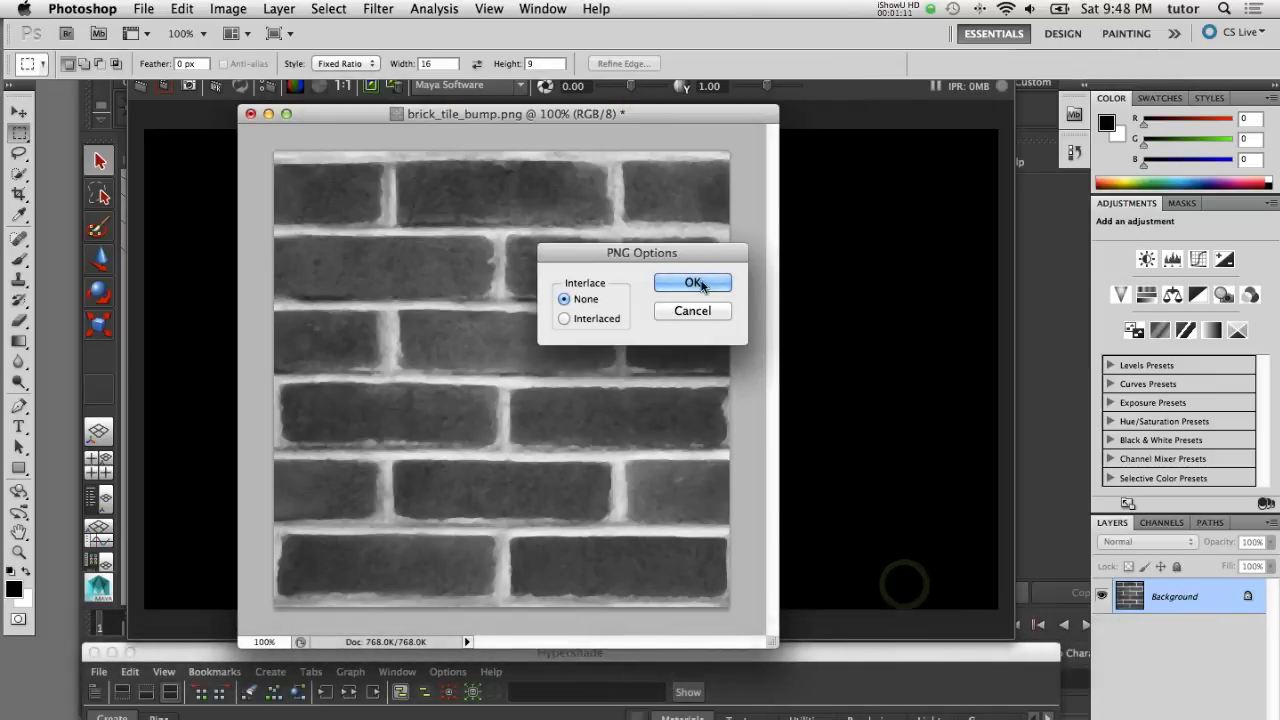
{"action": "left_click", "coordinate": [706, 281]}
- Switch to Finder and copy brick_tile_disp.png from the photoshop folder into the Maya project's sourceimages folder
{"action": "key", "text": "super+Tab"}
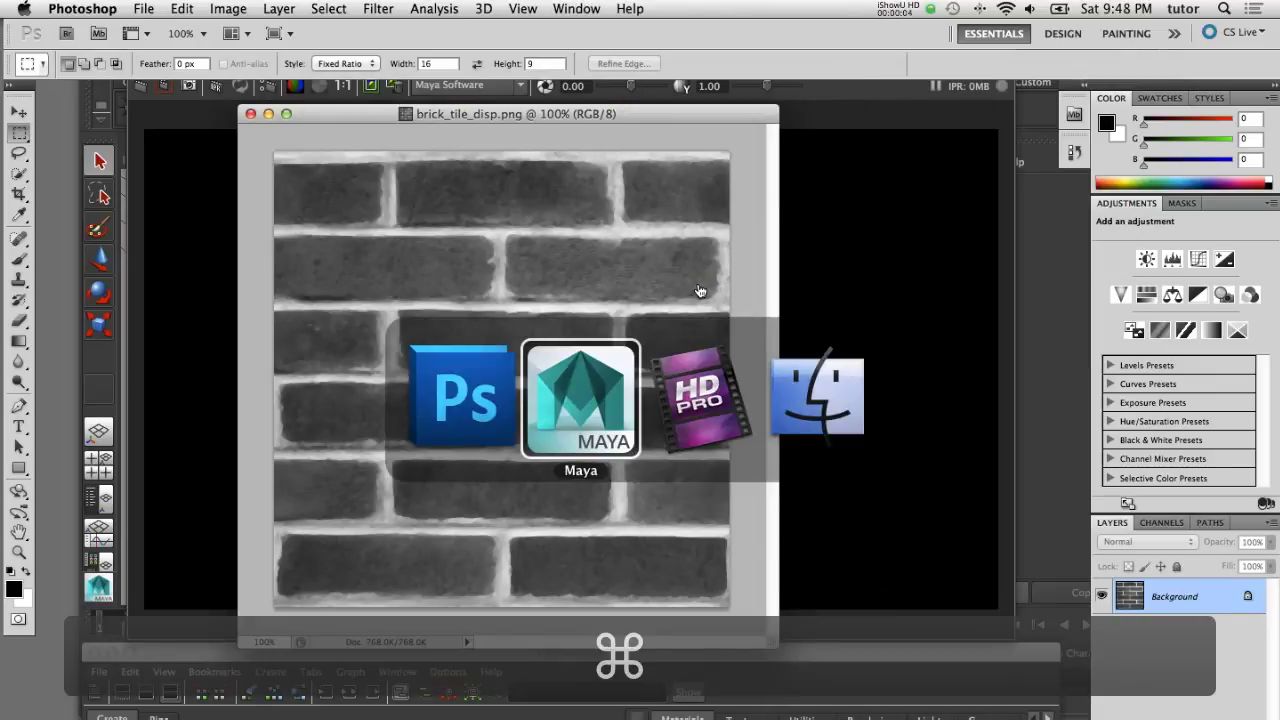
{"action": "key", "text": "super+Tab"}
{"action": "key", "text": "super+Tab"}
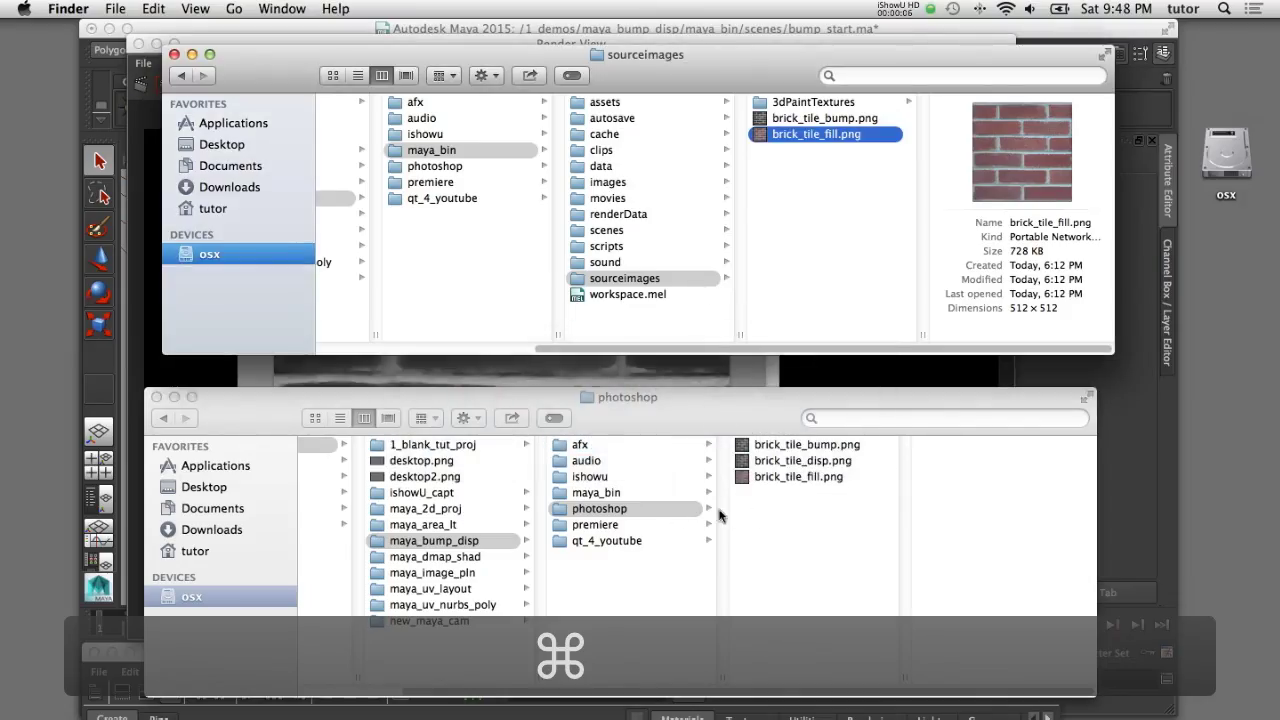
{"action": "left_click", "coordinate": [810, 462]}
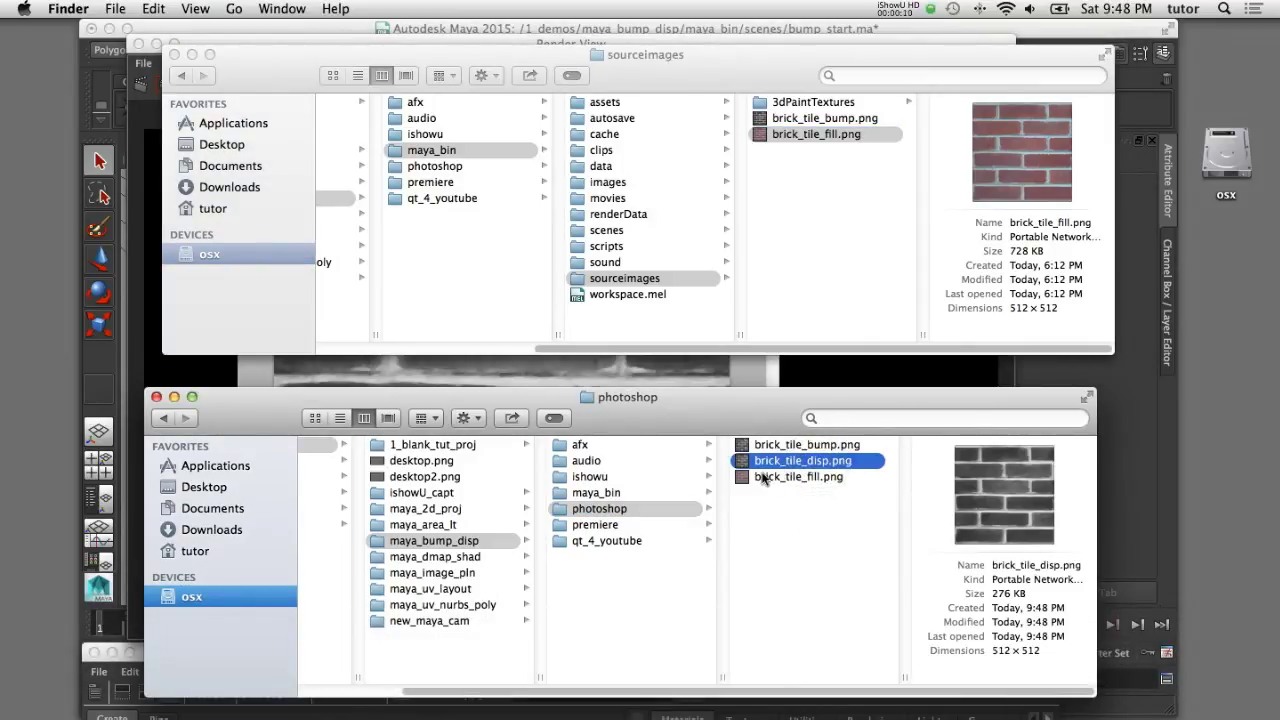
{"action": "left_click_drag", "start_coordinate": [790, 461], "coordinate": [807, 178]}
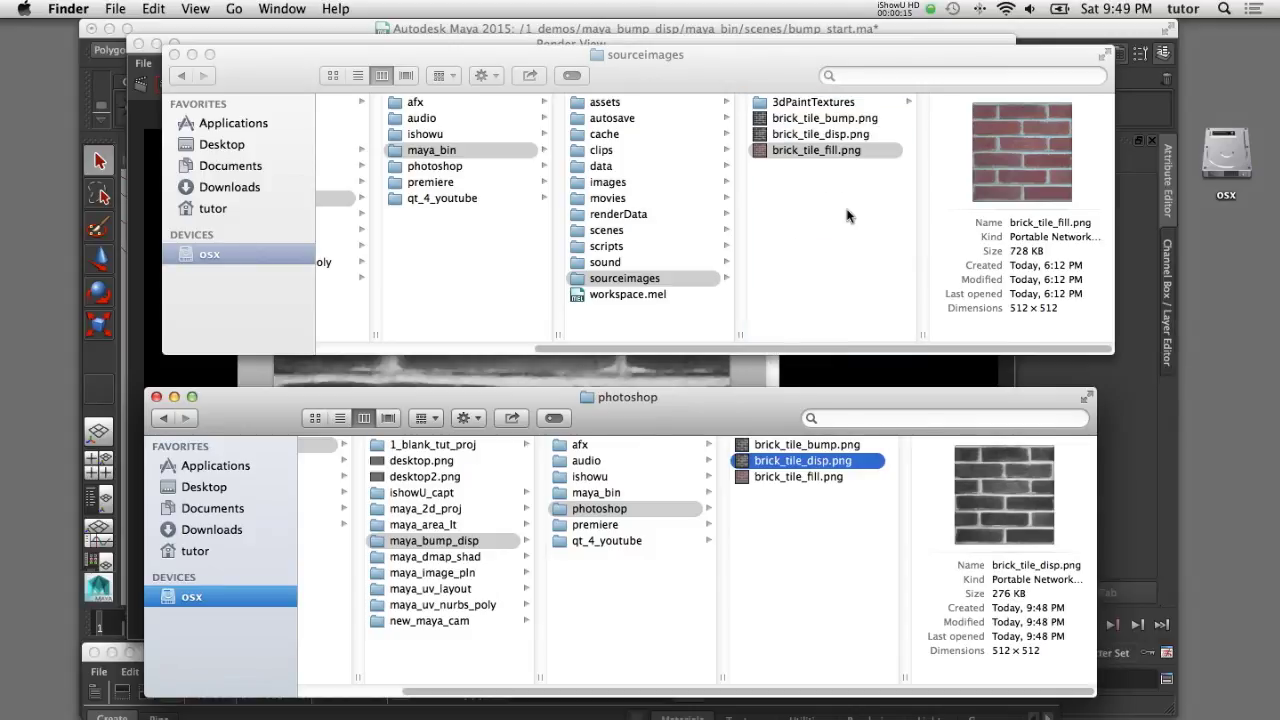
- Switch to Maya, close the old render and load brick_tile_disp.png as the image of the file5 displacement texture
{"action": "key", "text": "super+Tab"}
{"action": "key", "text": "super+Tab"}
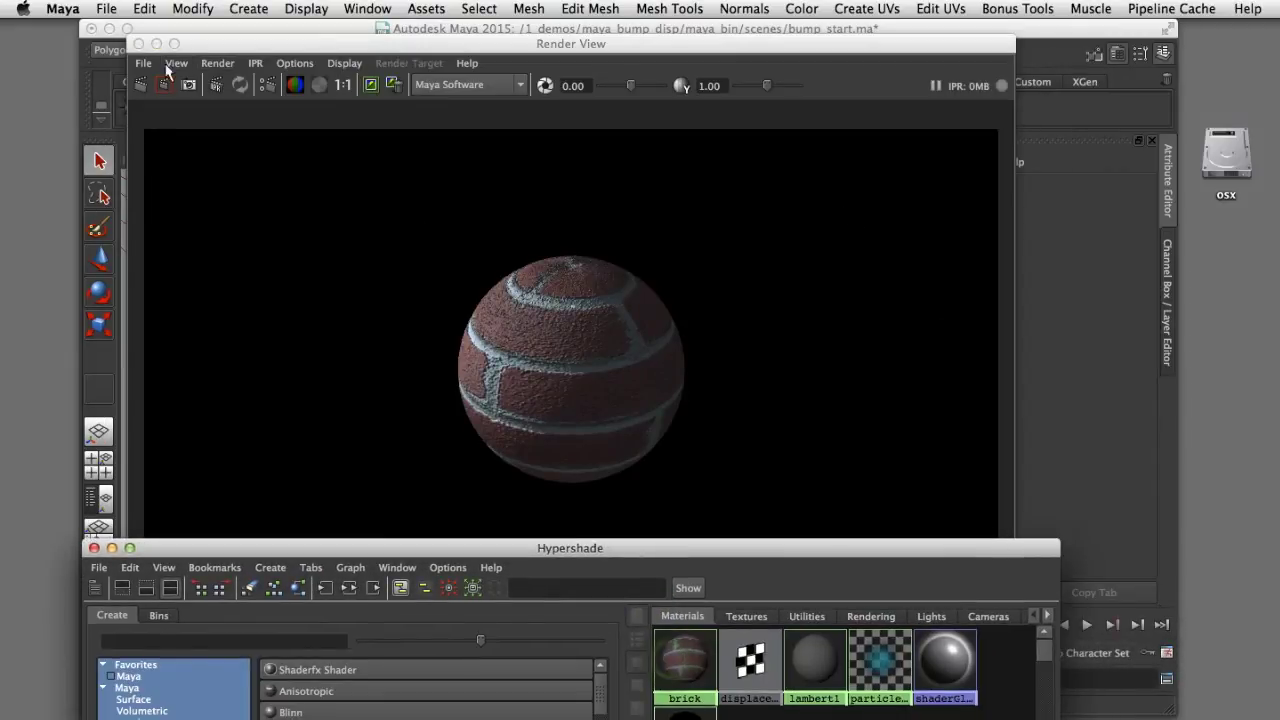
{"action": "left_click", "coordinate": [139, 44]}
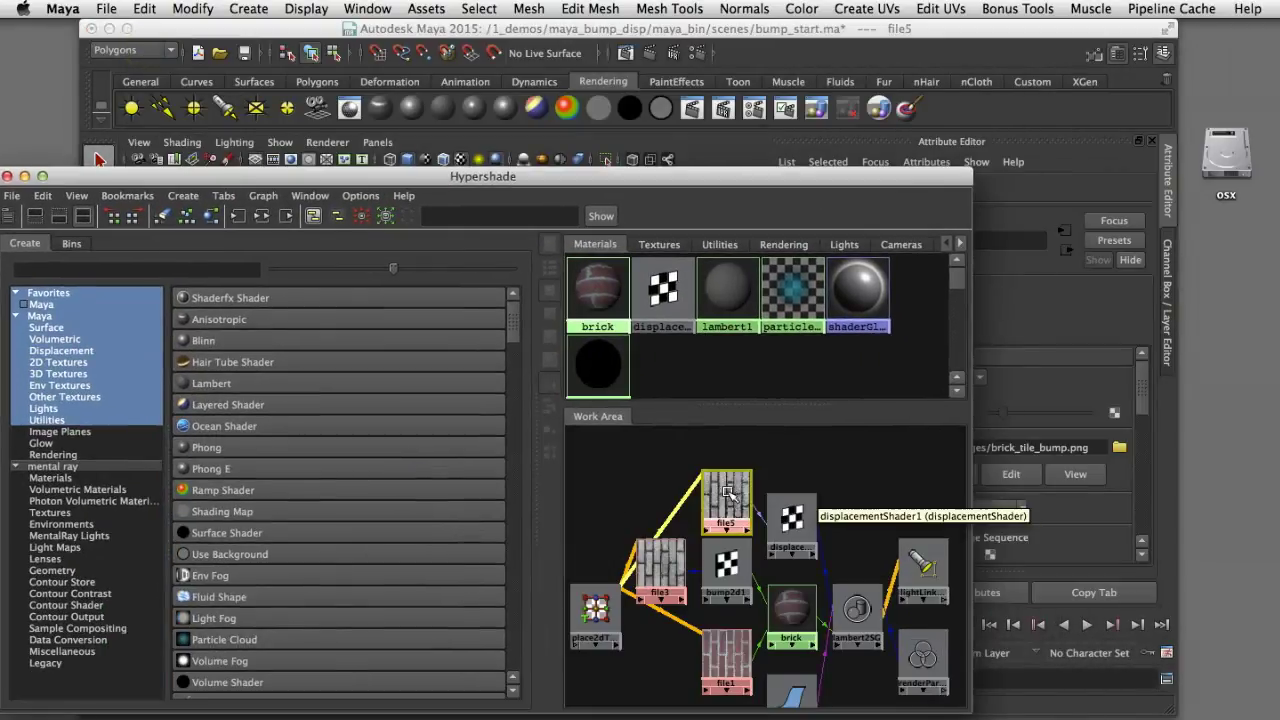
{"action": "left_click_drag", "start_coordinate": [728, 492], "coordinate": [734, 493]}
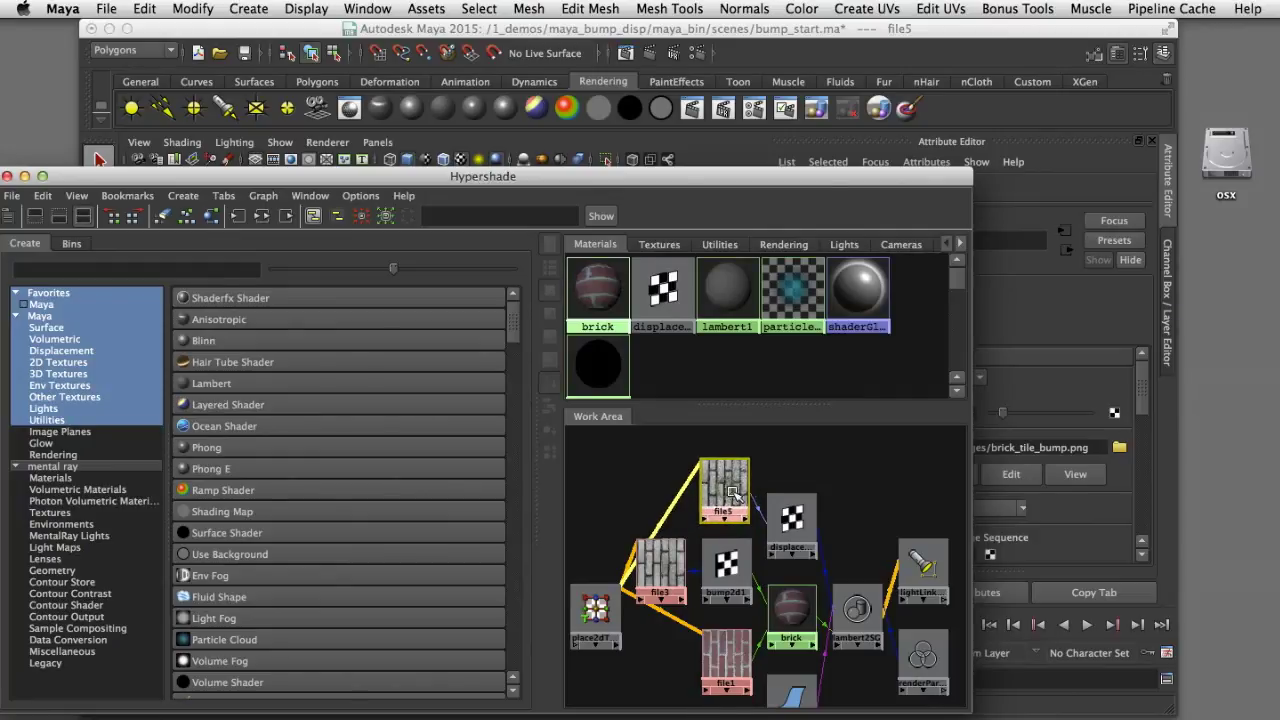
{"action": "left_click_drag", "start_coordinate": [908, 184], "coordinate": [663, 190]}
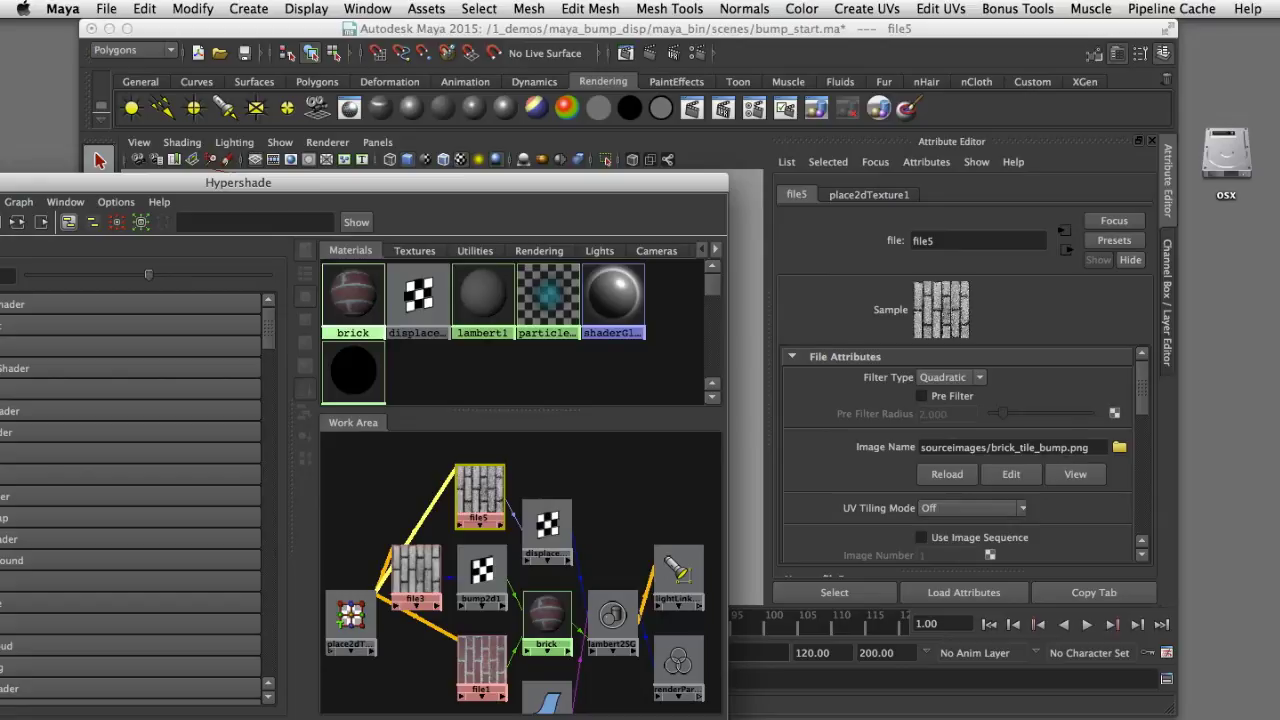
{"action": "left_click", "coordinate": [1119, 447]}
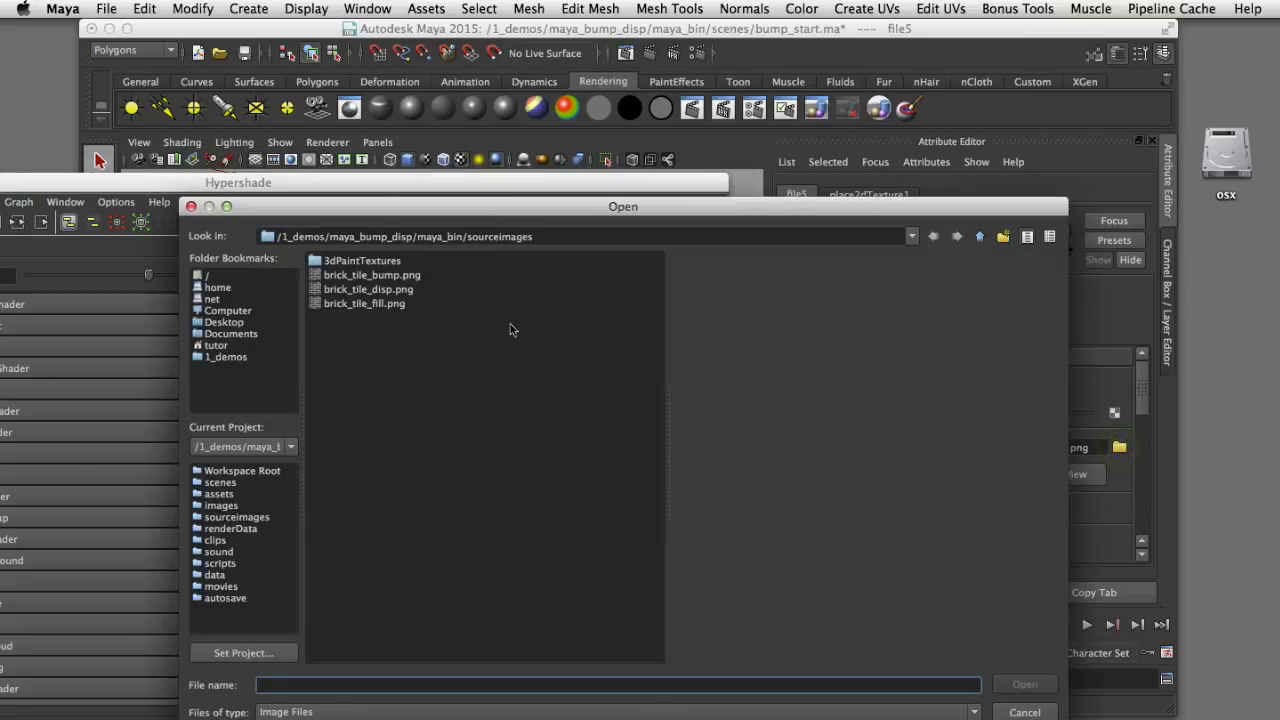
{"action": "left_click", "coordinate": [400, 292]}
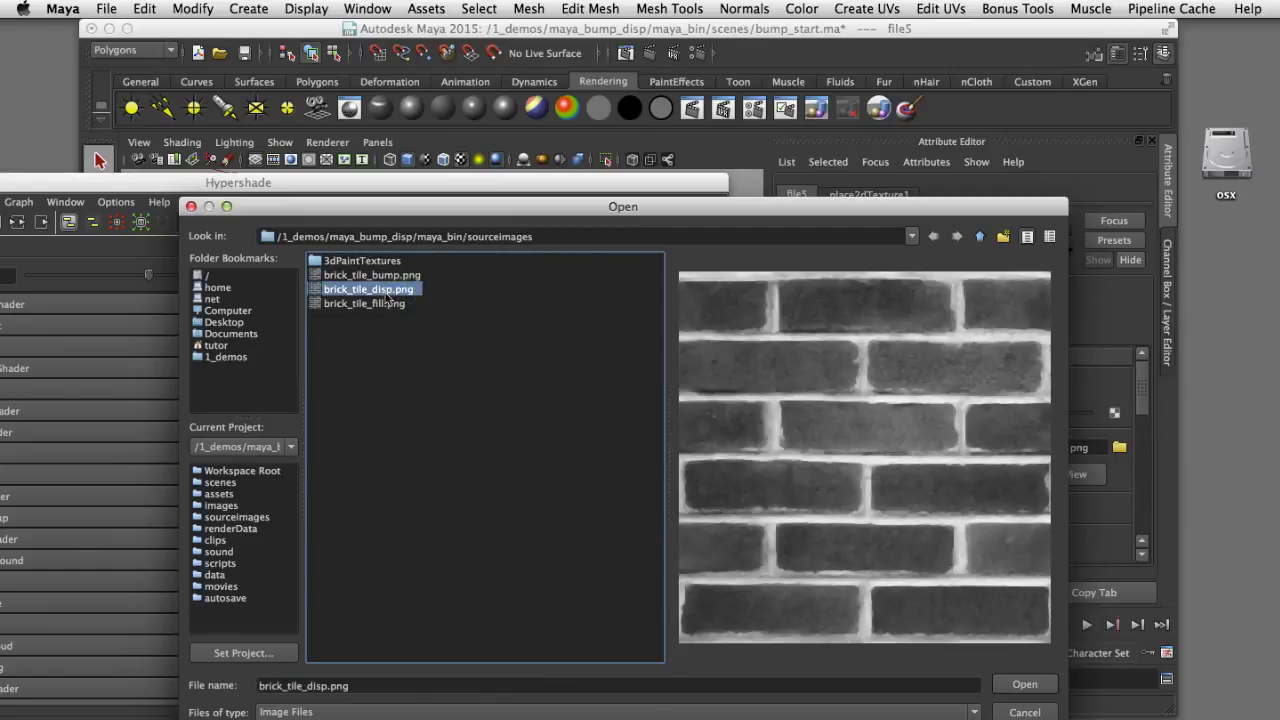
{"action": "left_click", "coordinate": [1020, 684]}
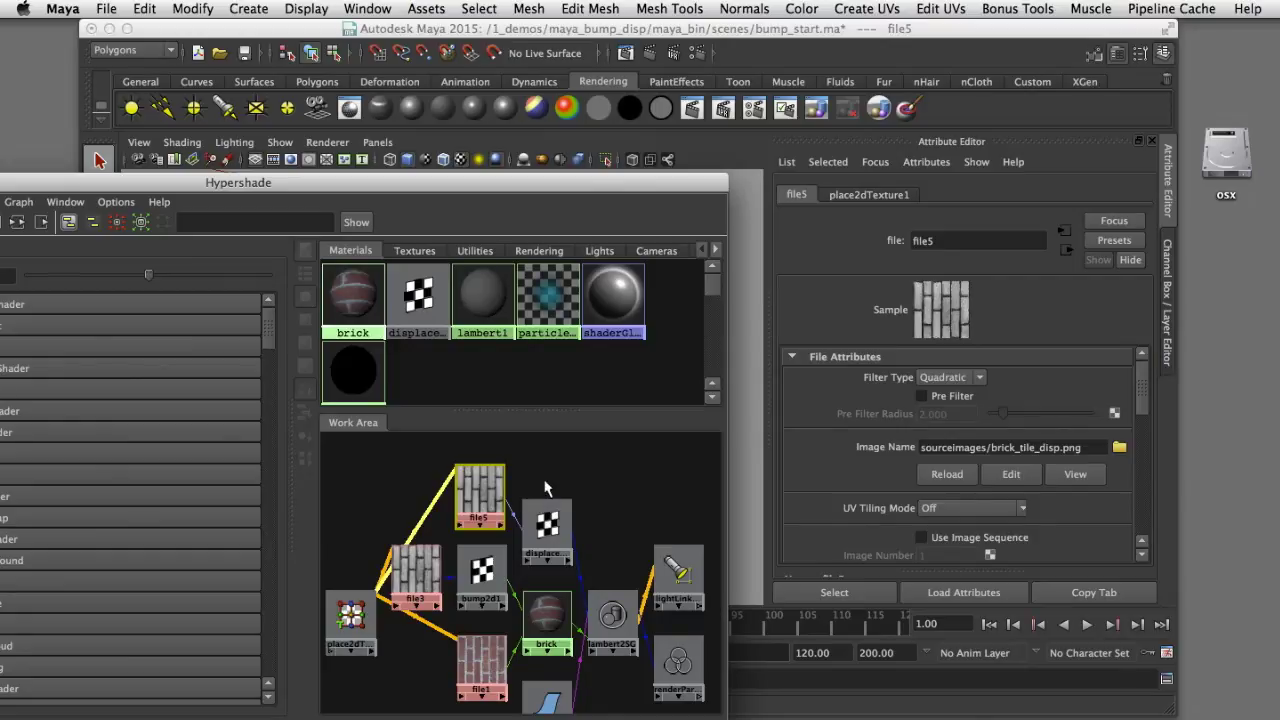
- Render the current frame to check the sphere with the smoothed displacement image
{"action": "left_click_drag", "start_coordinate": [572, 192], "coordinate": [798, 676]}
{"action": "left_click", "coordinate": [711, 205]}
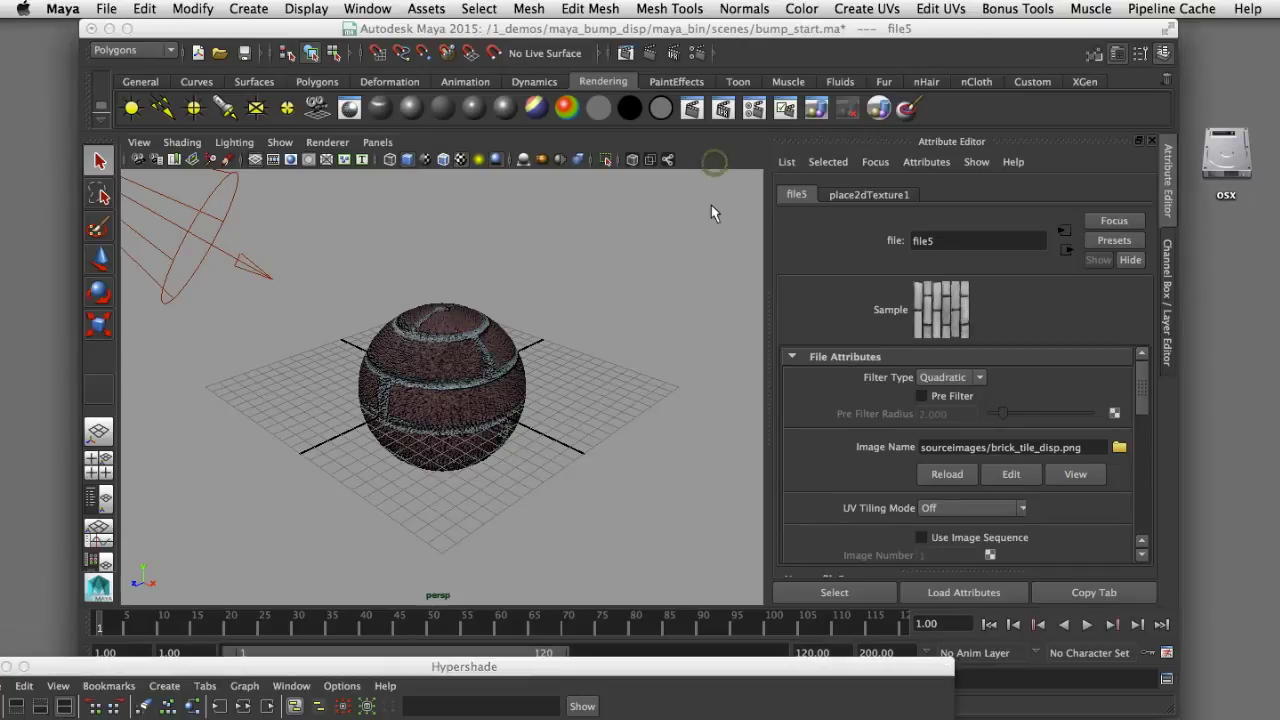
{"action": "left_click", "coordinate": [691, 108]}
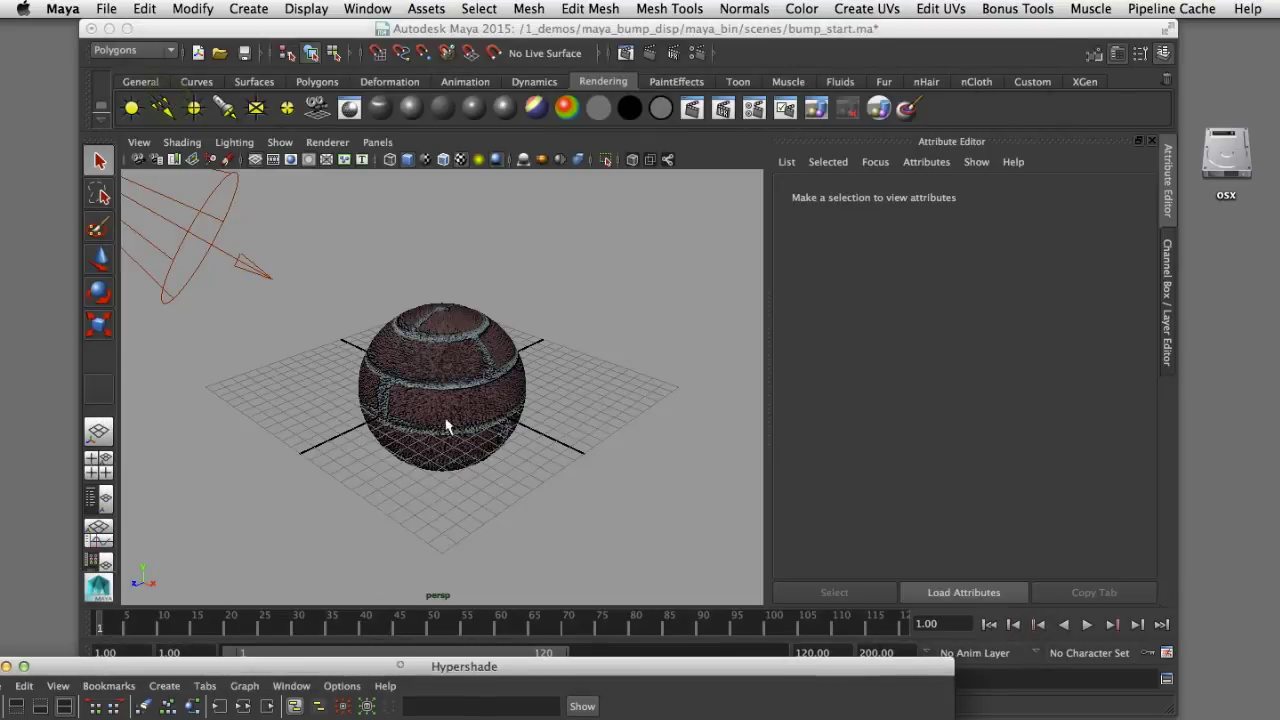
- Set the Alpha Gain in the file5 texture's Color Balance to 0.5
{"action": "left_click_drag", "start_coordinate": [400, 662], "coordinate": [404, 141]}
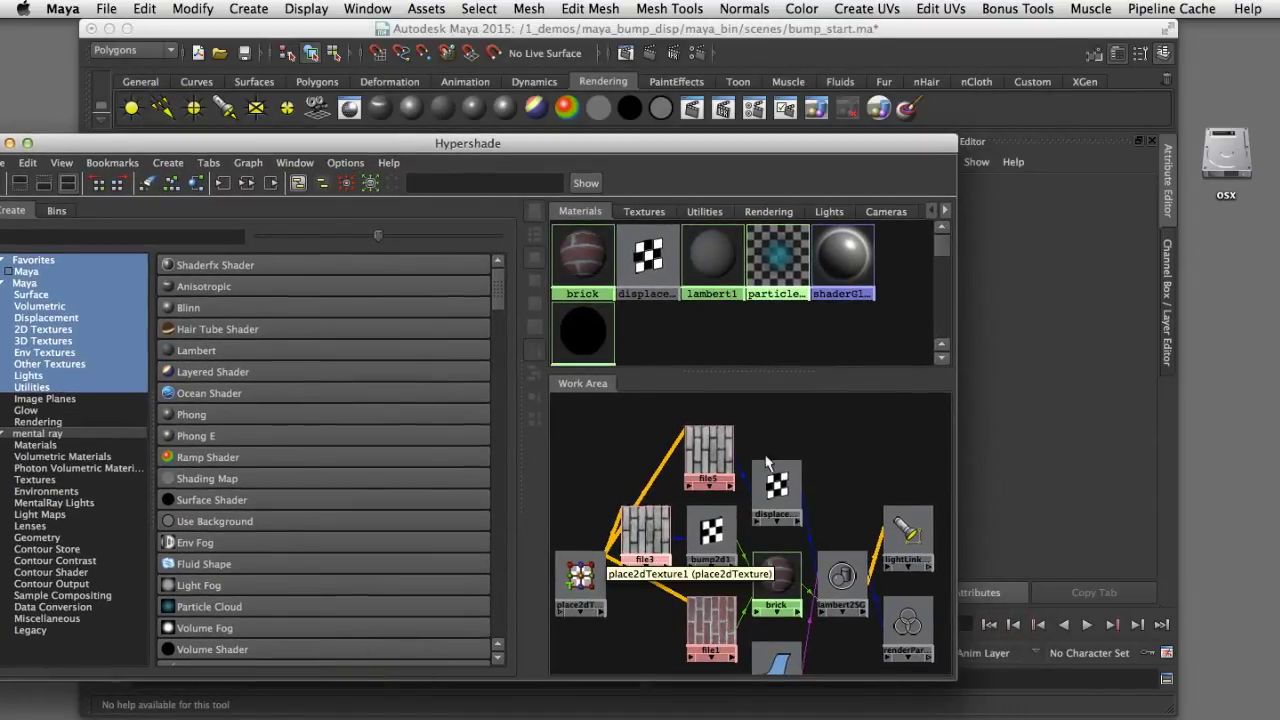
{"action": "left_click", "coordinate": [718, 457]}
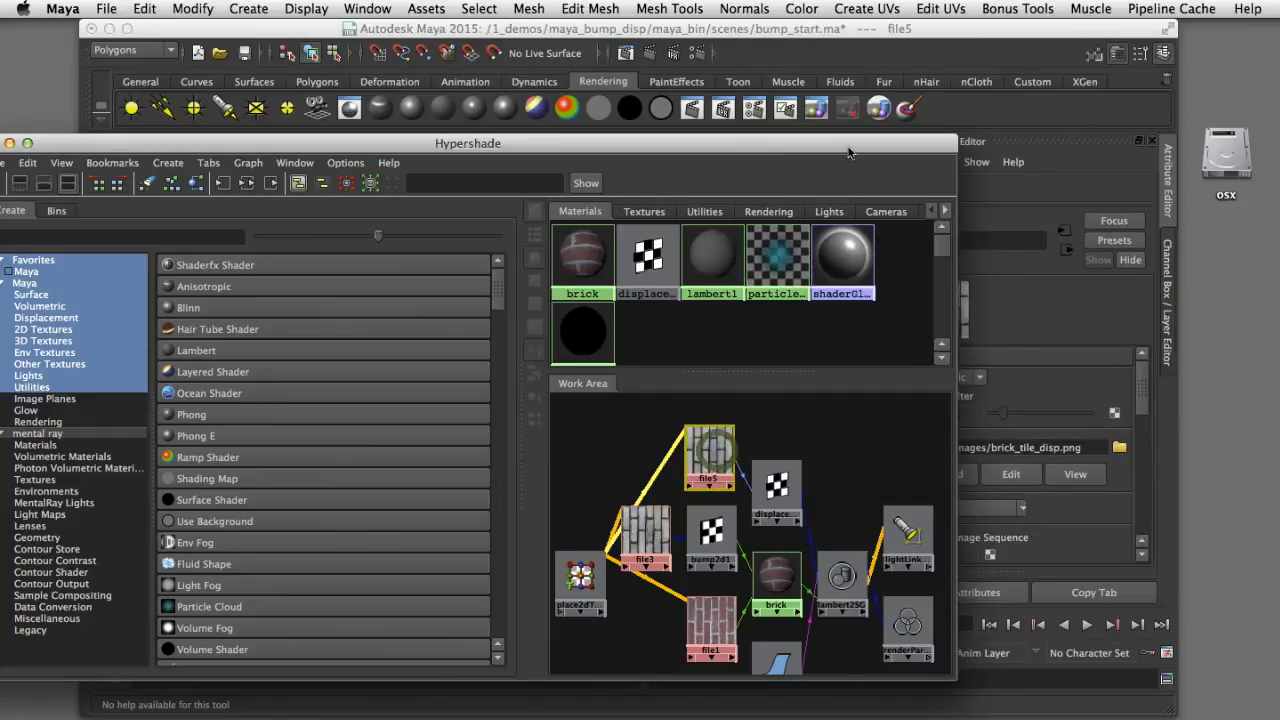
{"action": "left_click_drag", "start_coordinate": [845, 143], "coordinate": [647, 184]}
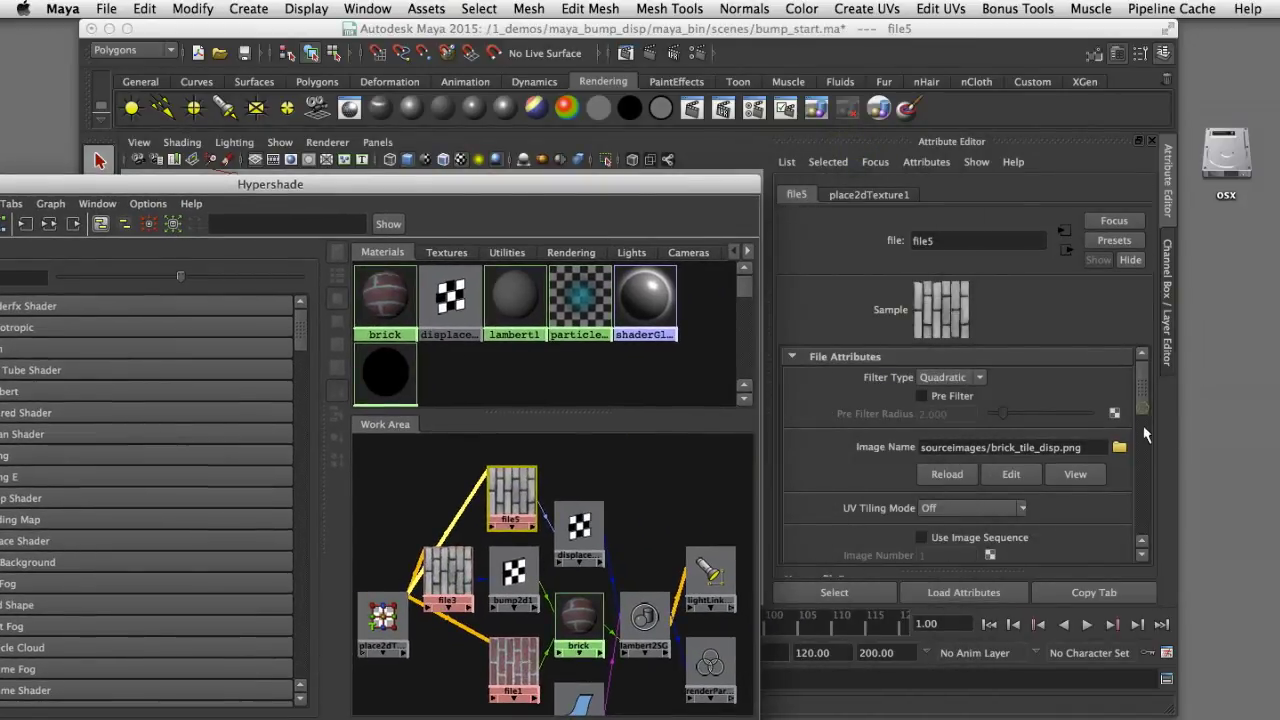
{"action": "left_click_drag", "start_coordinate": [1142, 405], "coordinate": [1144, 488]}
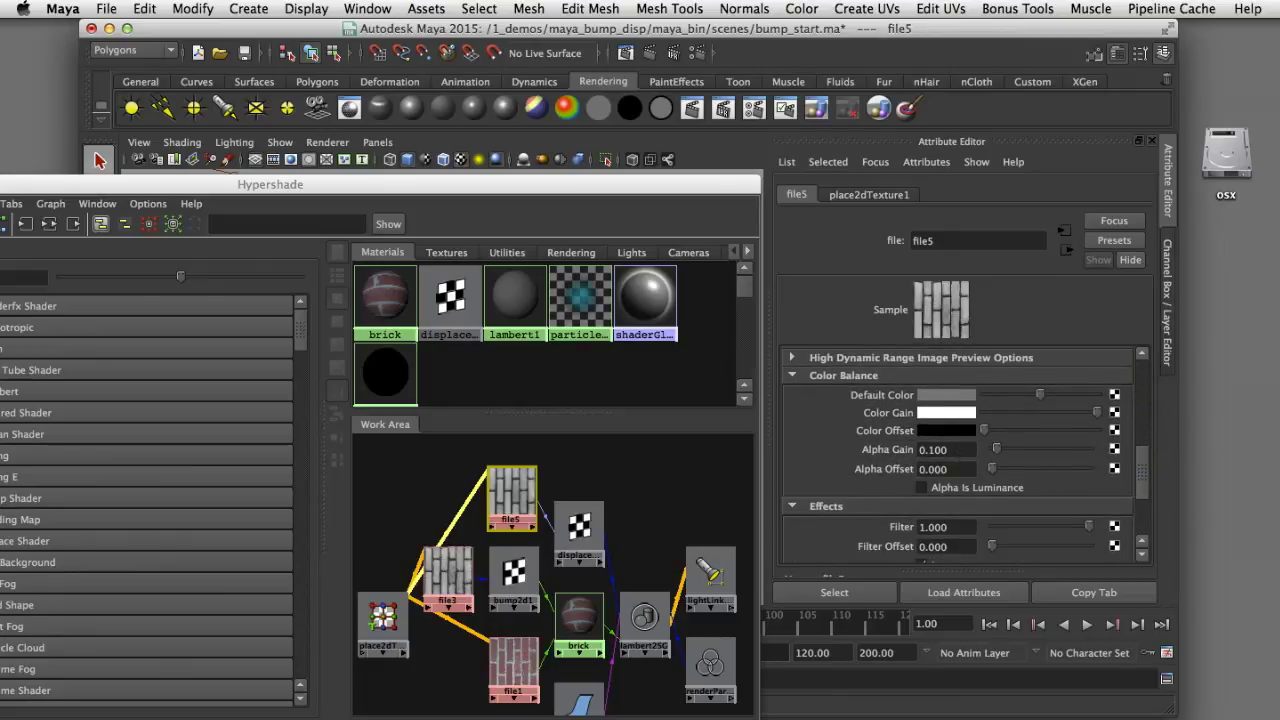
{"action": "left_click_drag", "start_coordinate": [686, 189], "coordinate": [702, 185]}
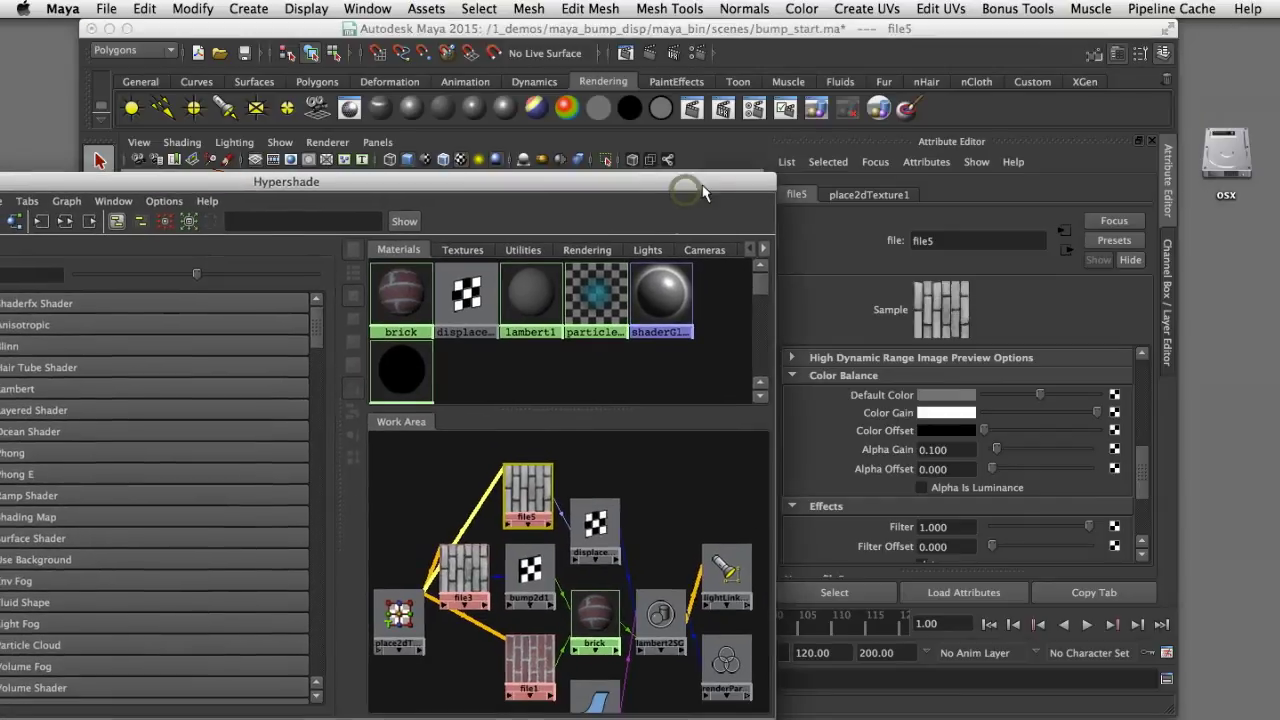
{"action": "left_click", "coordinate": [940, 450]}
{"action": "type", "text": ".5"}
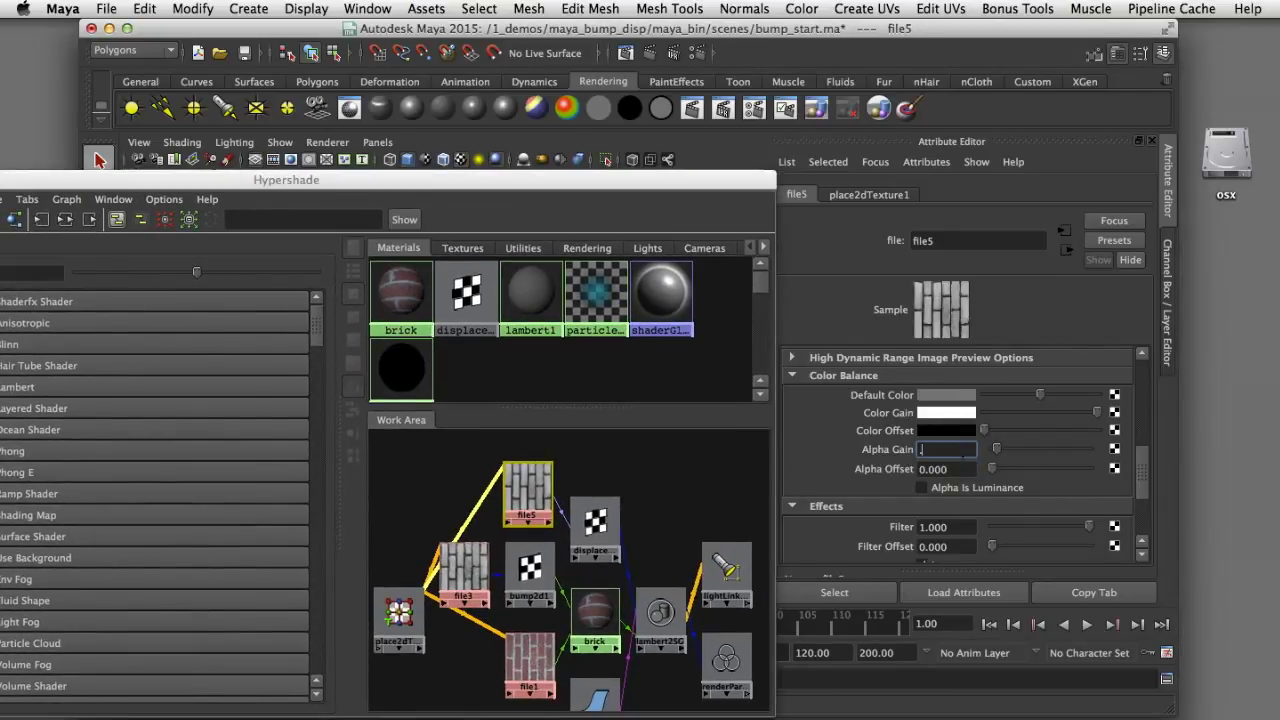
{"action": "key", "text": "Return"}
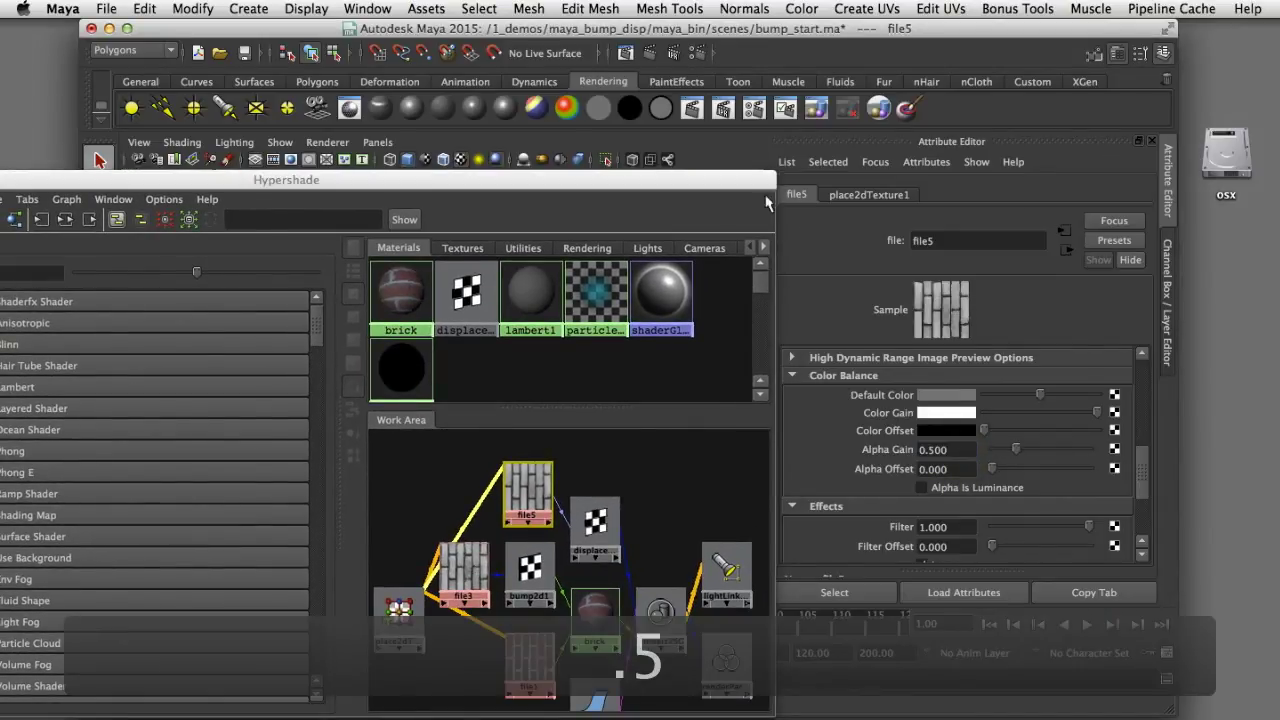
- Render the current frame again to check the sphere with the stronger displacement
{"action": "left_click_drag", "start_coordinate": [708, 186], "coordinate": [942, 630]}
{"action": "left_click", "coordinate": [703, 305]}
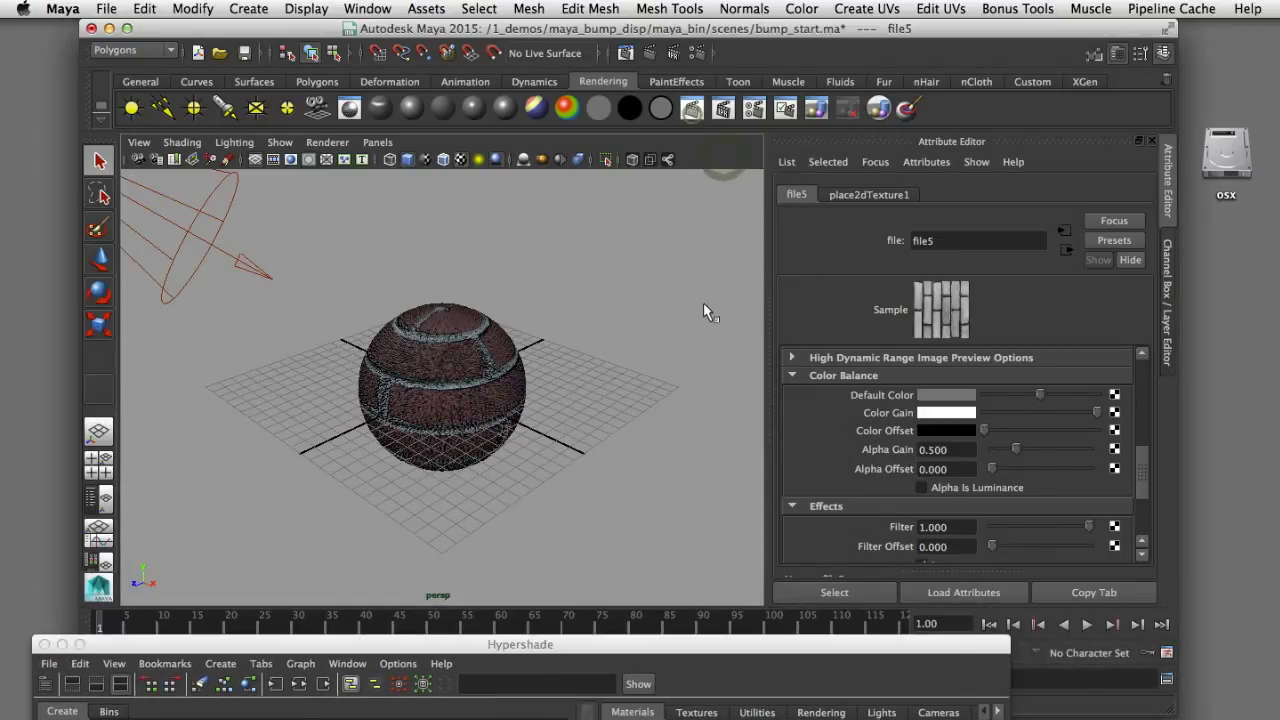
{"action": "key", "text": "ctrl+r"}
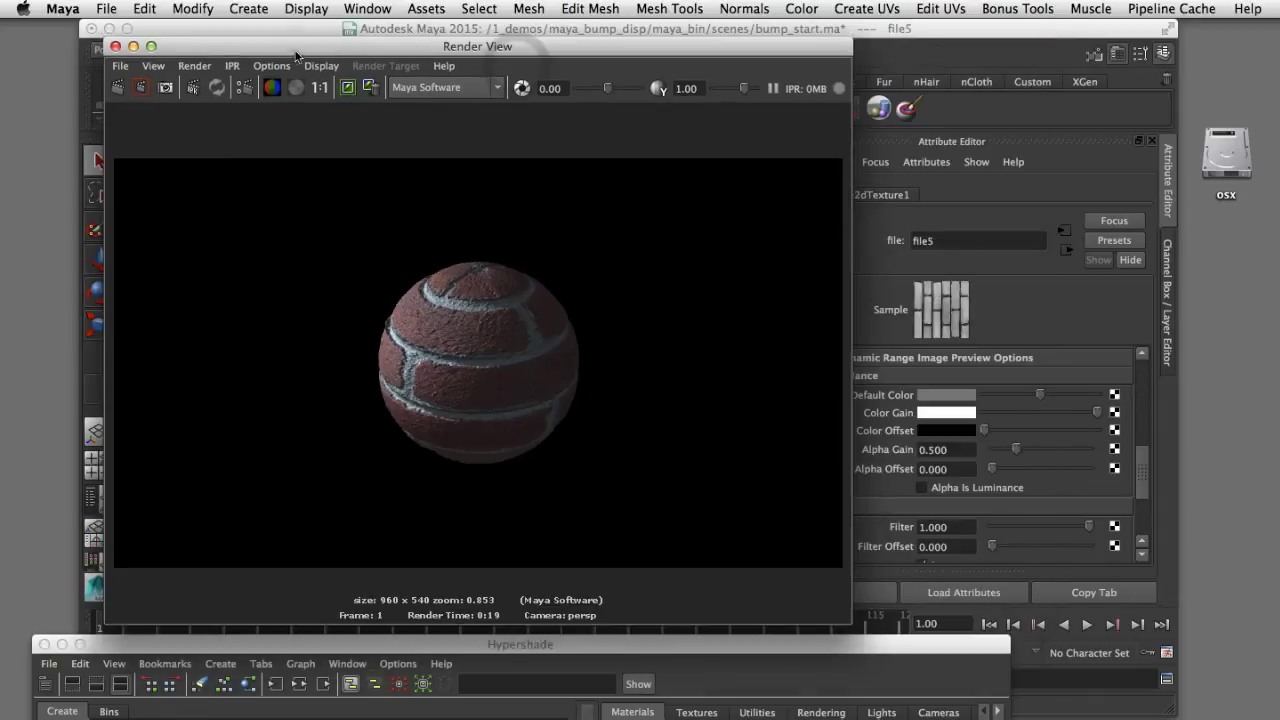
- Place the render beside the Hypershade and examine the whole brick shading network against the rendered sphere
{"action": "left_click_drag", "start_coordinate": [279, 49], "coordinate": [821, 73]}
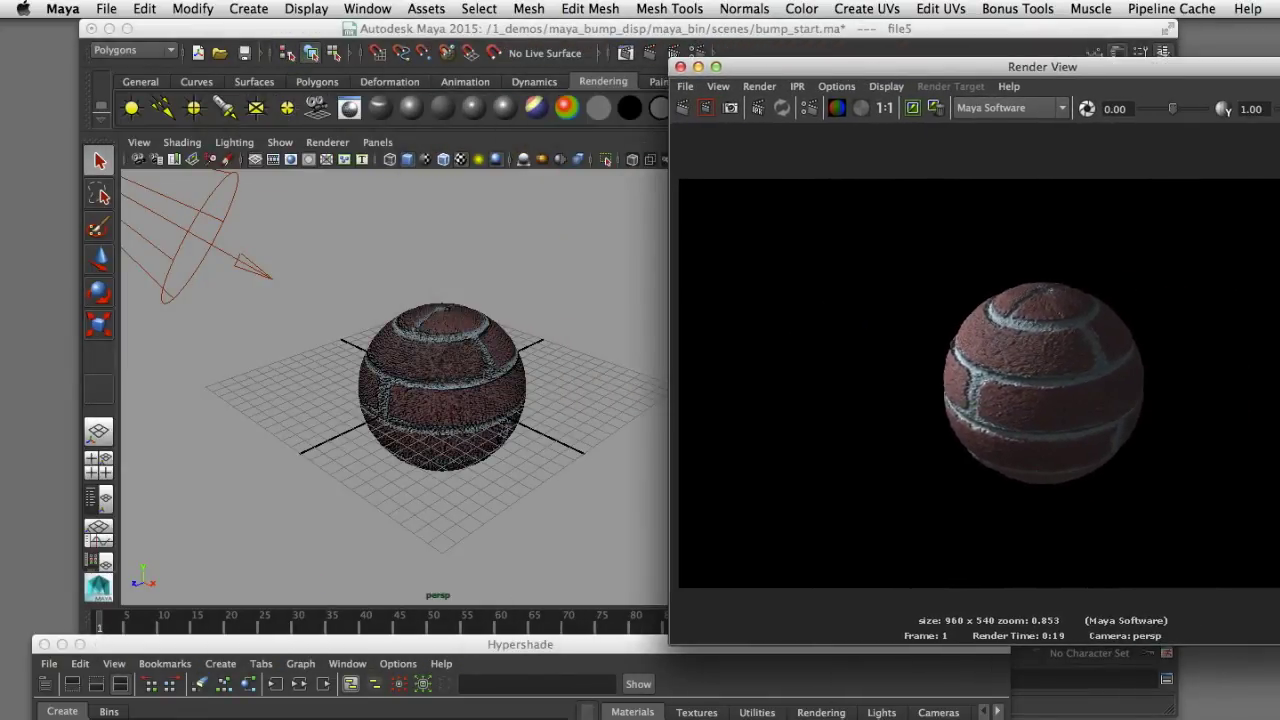
{"action": "left_click_drag", "start_coordinate": [602, 662], "coordinate": [462, 204]}
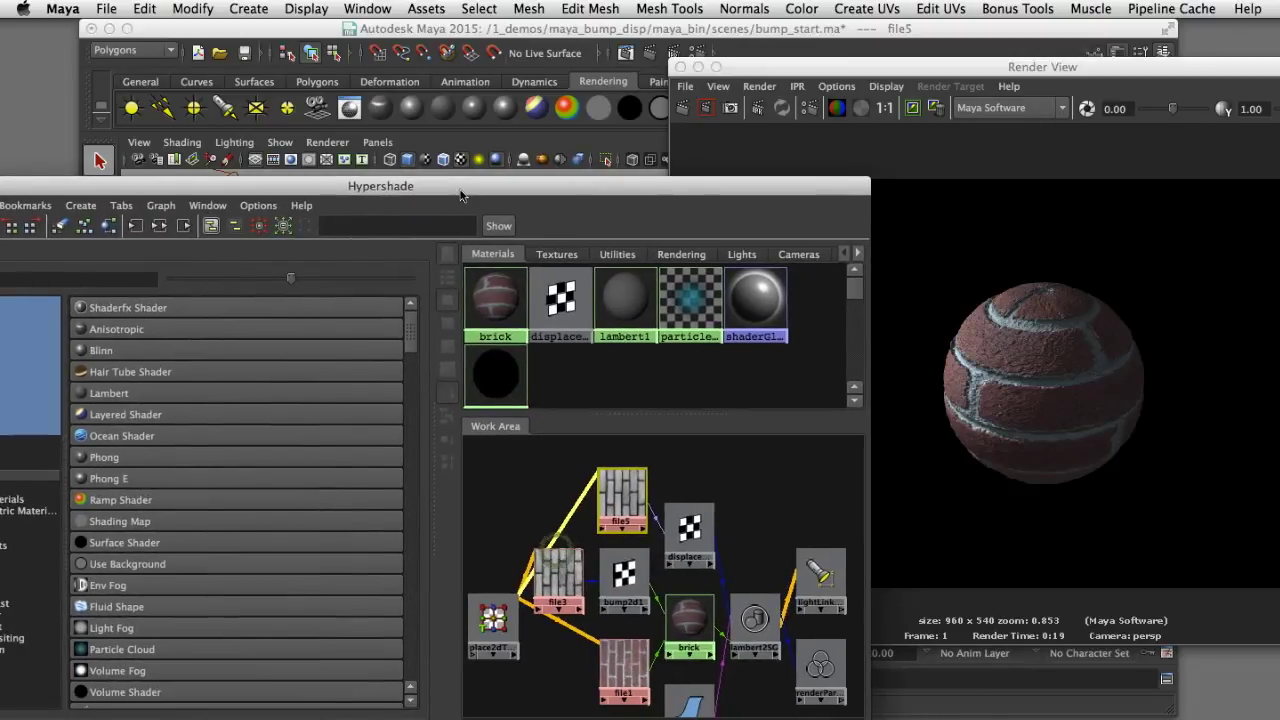
{"action": "scroll", "coordinate": [765, 543], "scroll_direction": "down", "scroll_amount": 3}
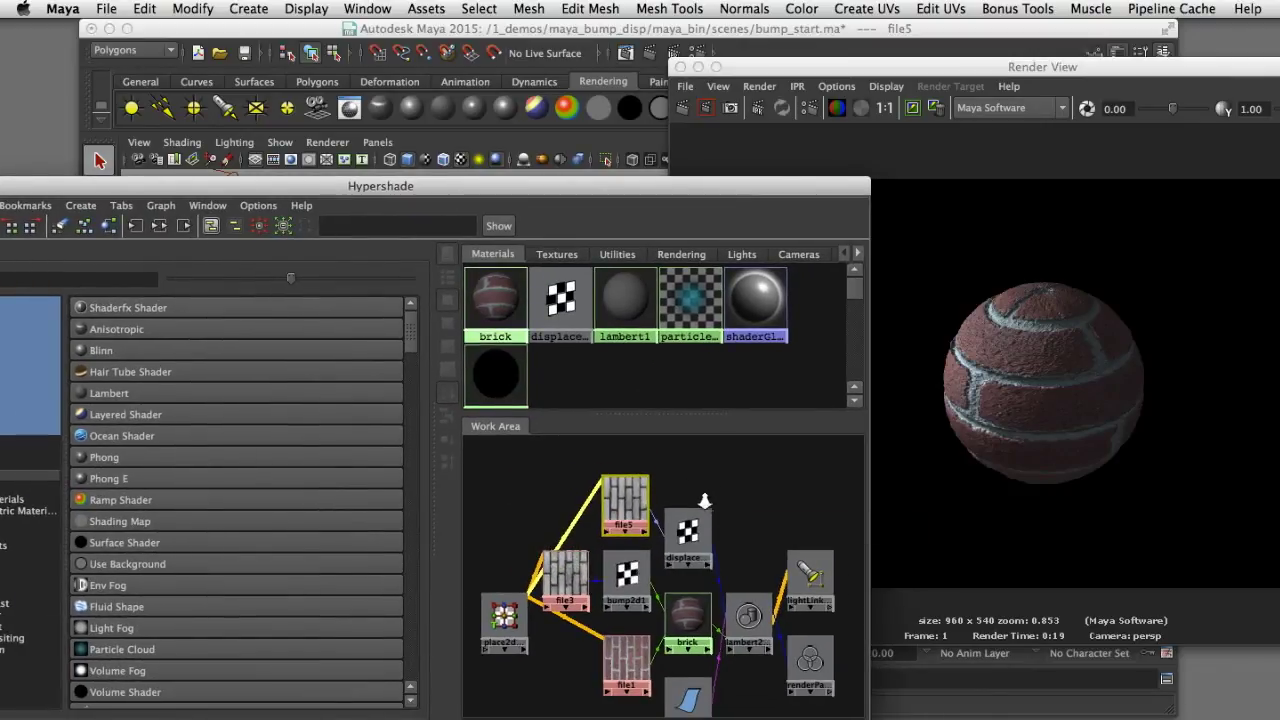
{"action": "mouse_move", "coordinate": [737, 537]}
{"action": "middle_mouse_down", "text": "alt"}
{"action": "mouse_move", "coordinate": [757, 477]}
{"action": "mouse_move", "coordinate": [751, 521]}
{"action": "middle_mouse_up", "text": "alt"}
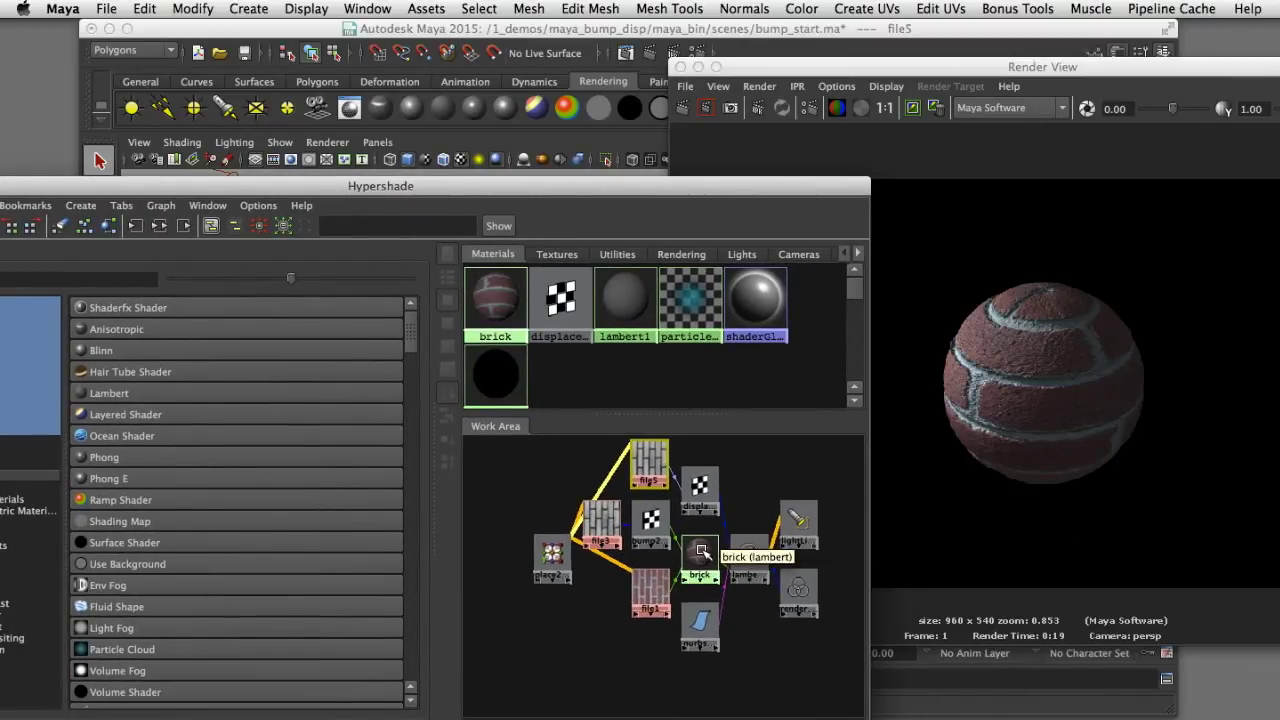